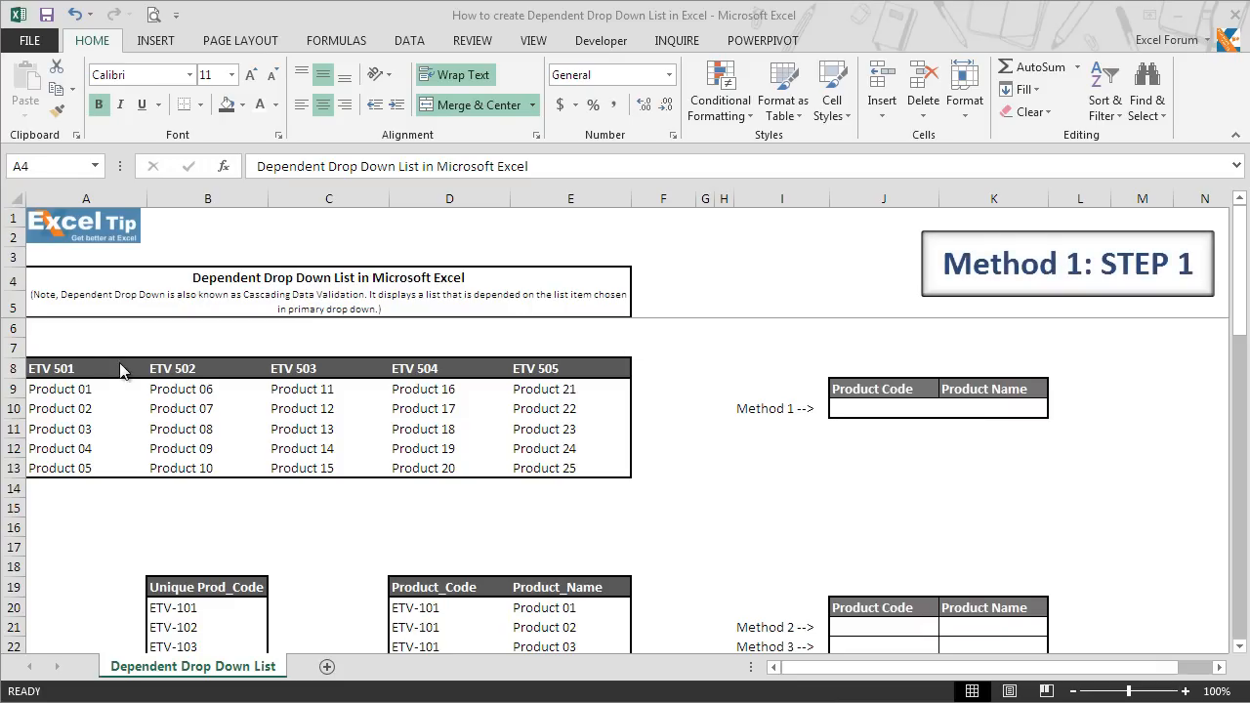
Step: Create named ranges from the product table A8:E13 using only the top row values as names
drag(120, 369, 556, 475)
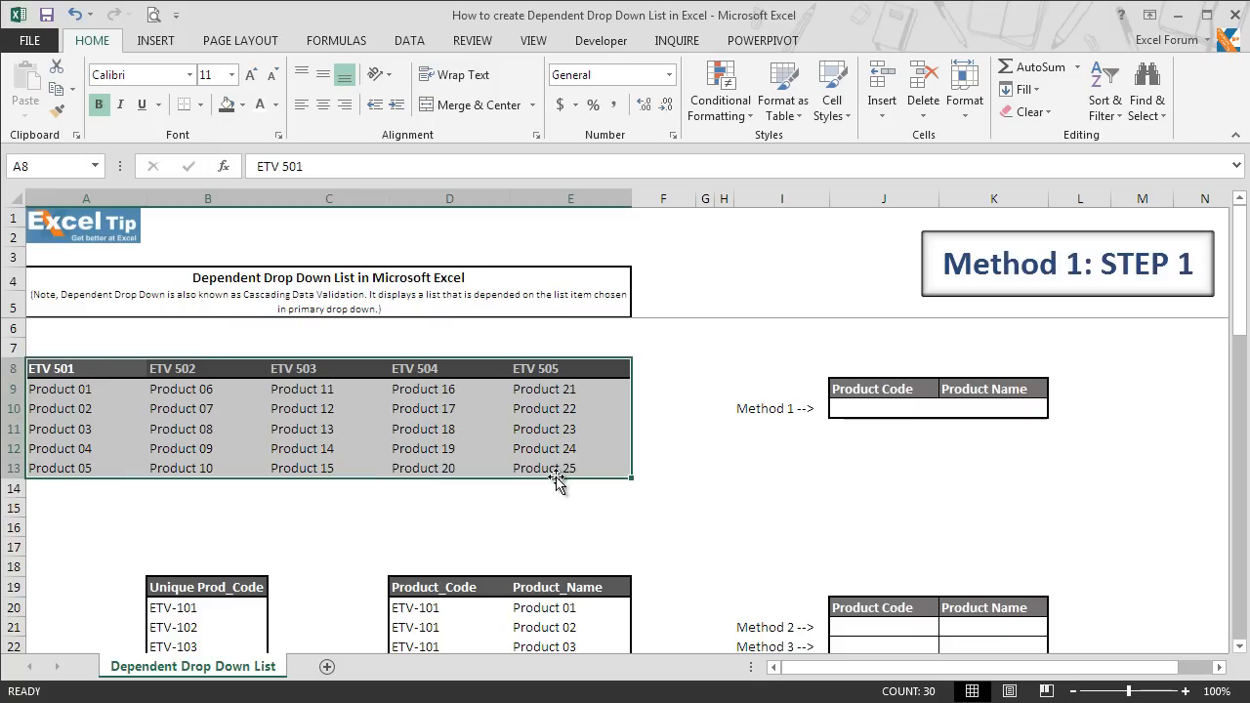
click(333, 39)
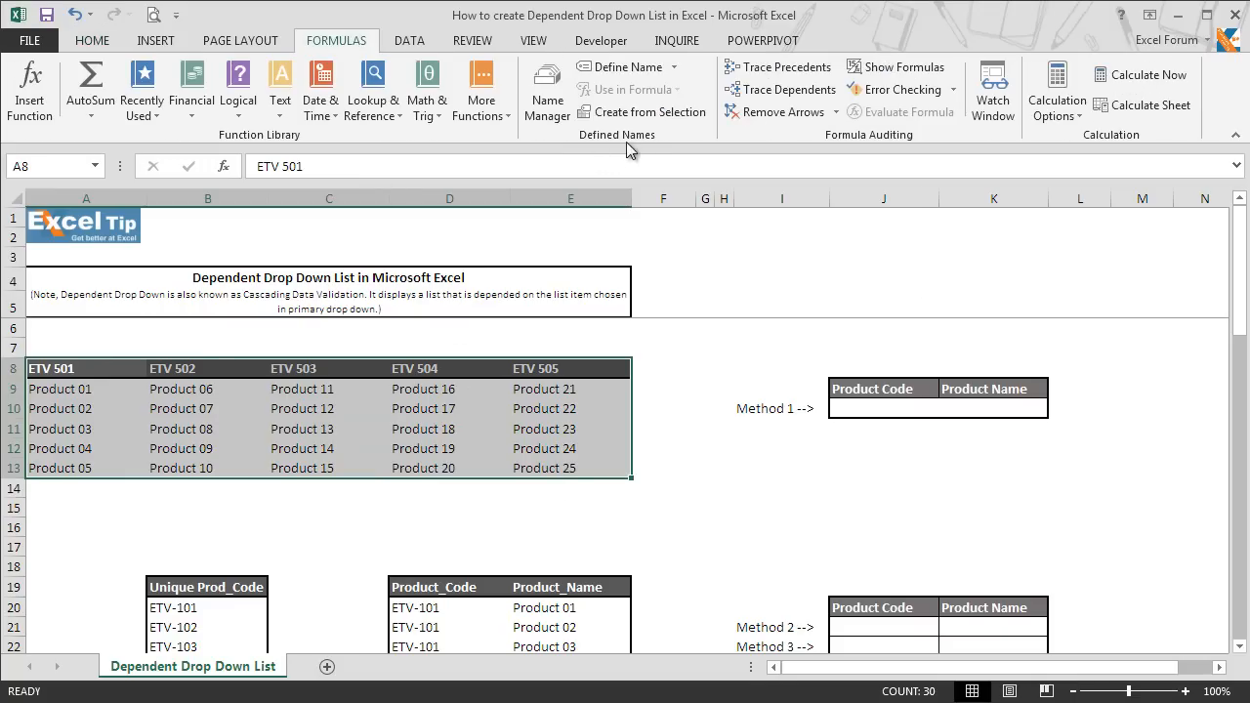
click(637, 115)
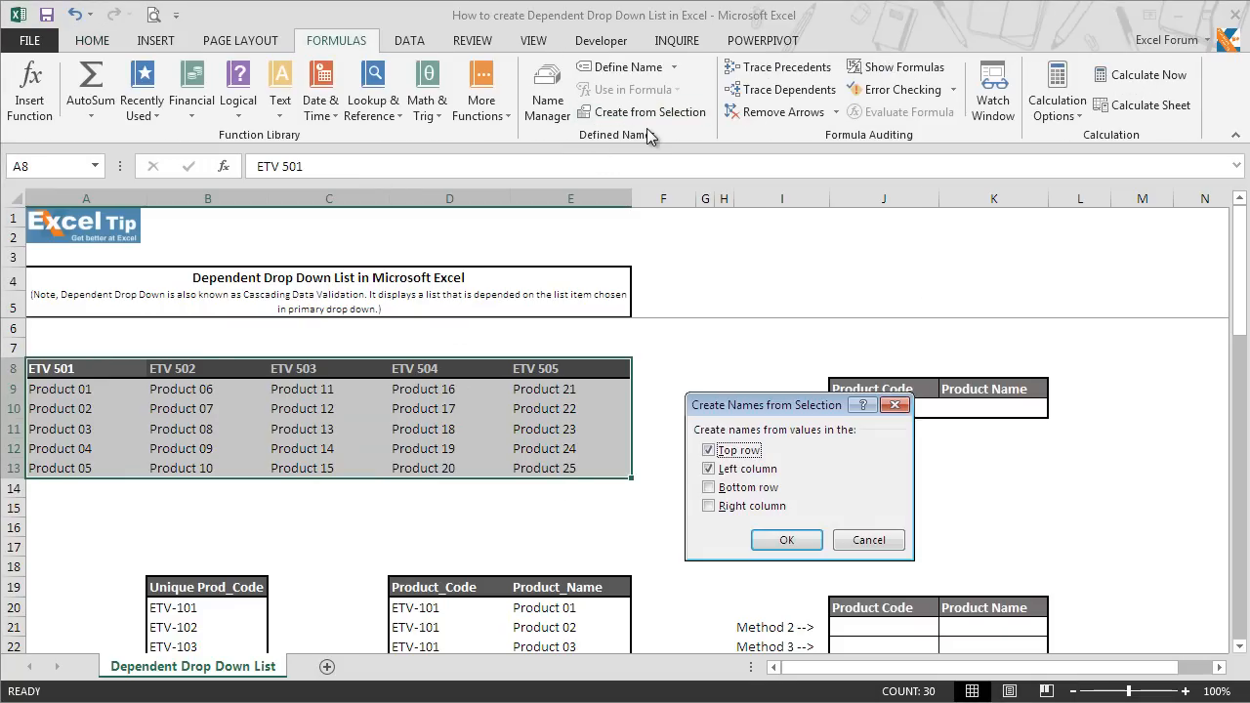
key(Return)
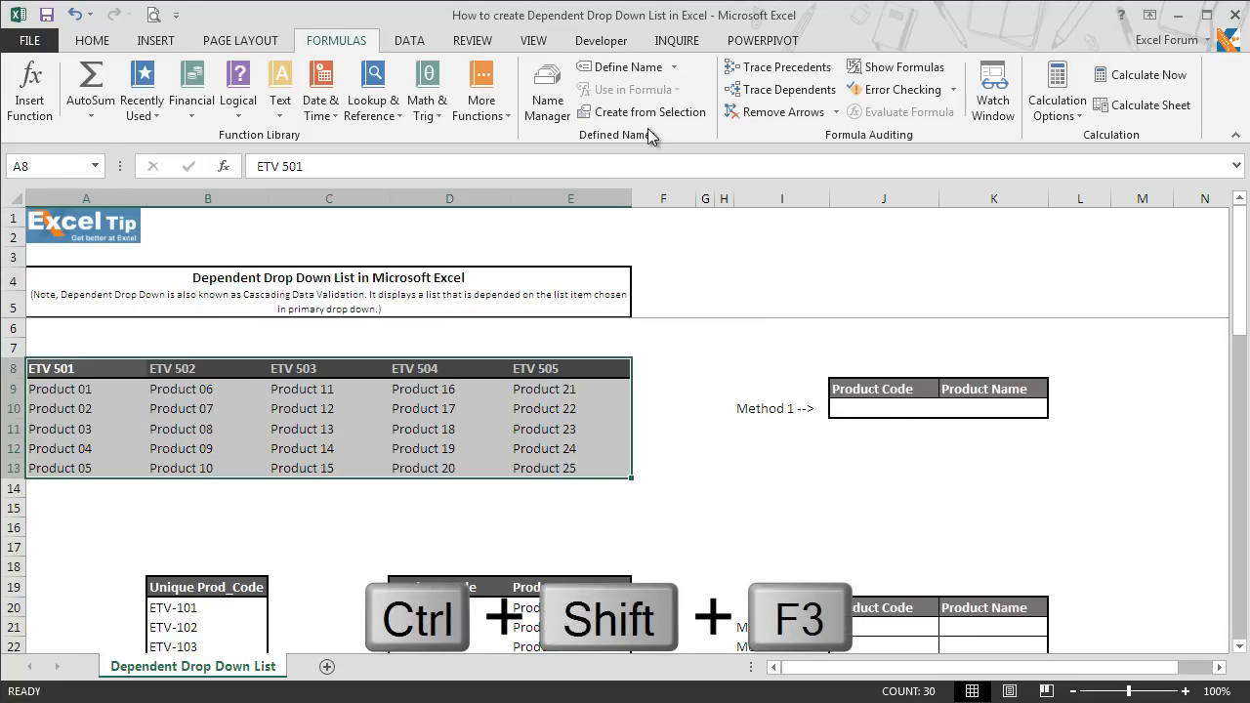
key(ctrl+shift+F3)
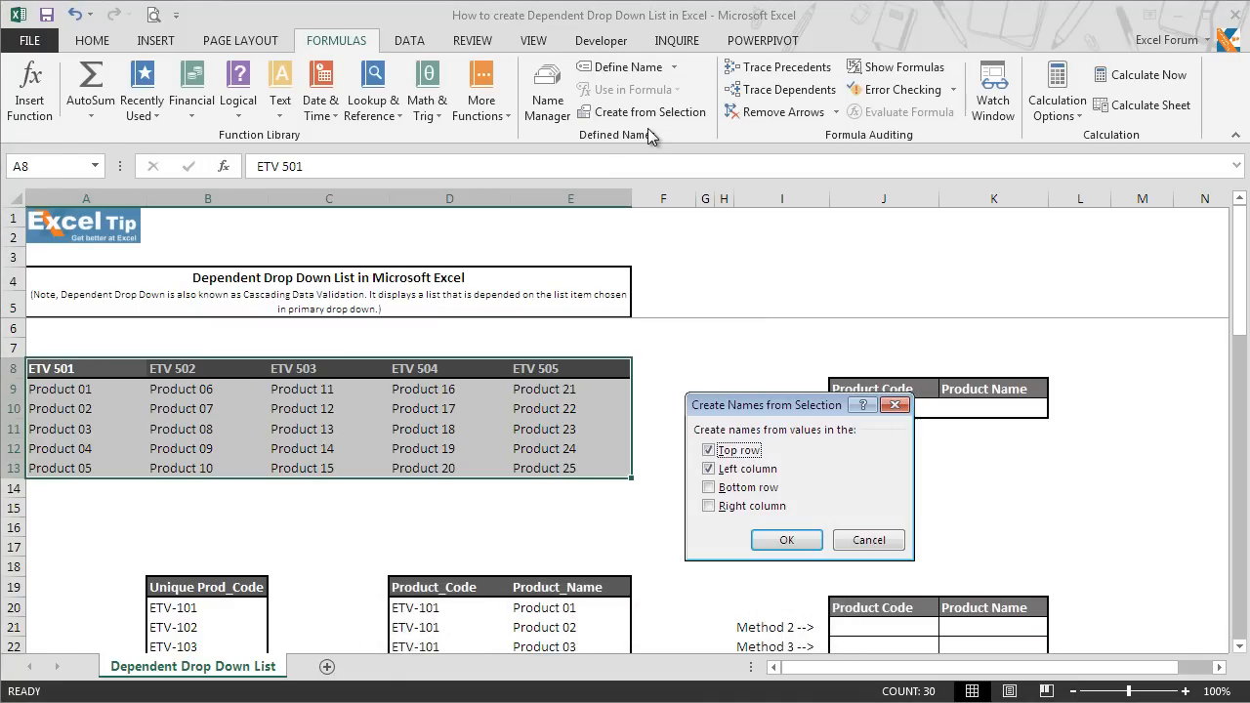
drag(765, 410, 831, 301)
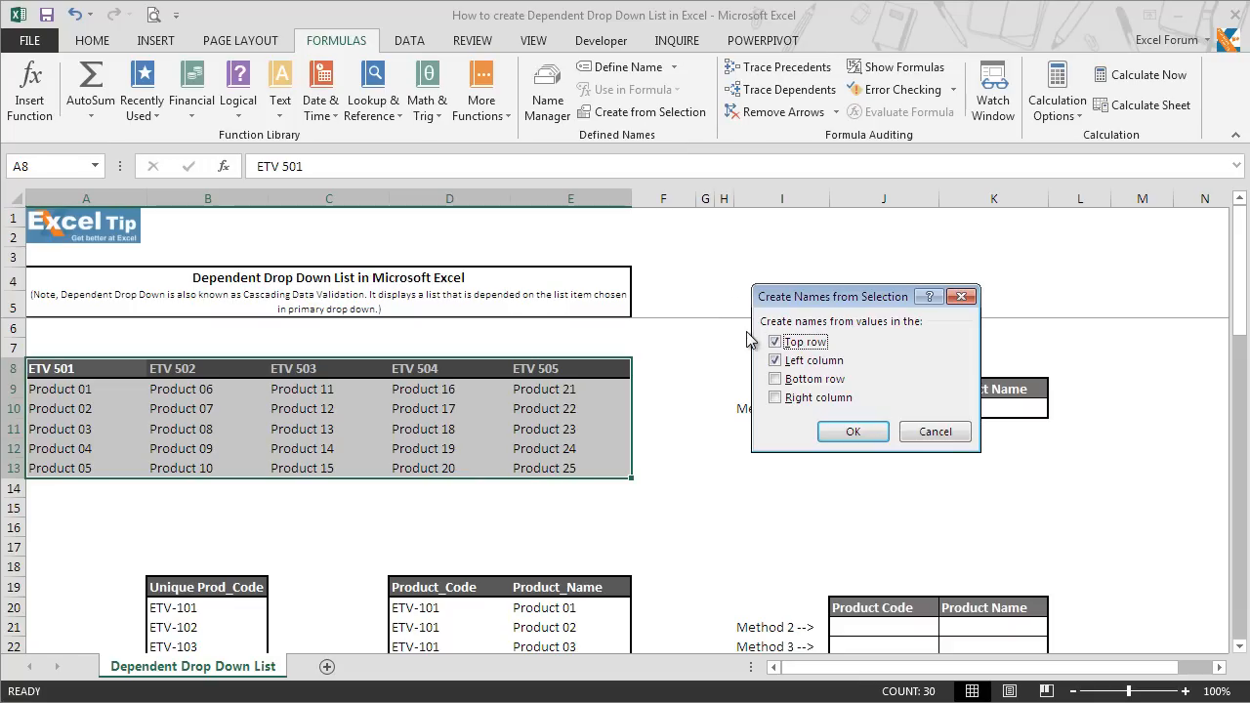
drag(787, 301, 722, 268)
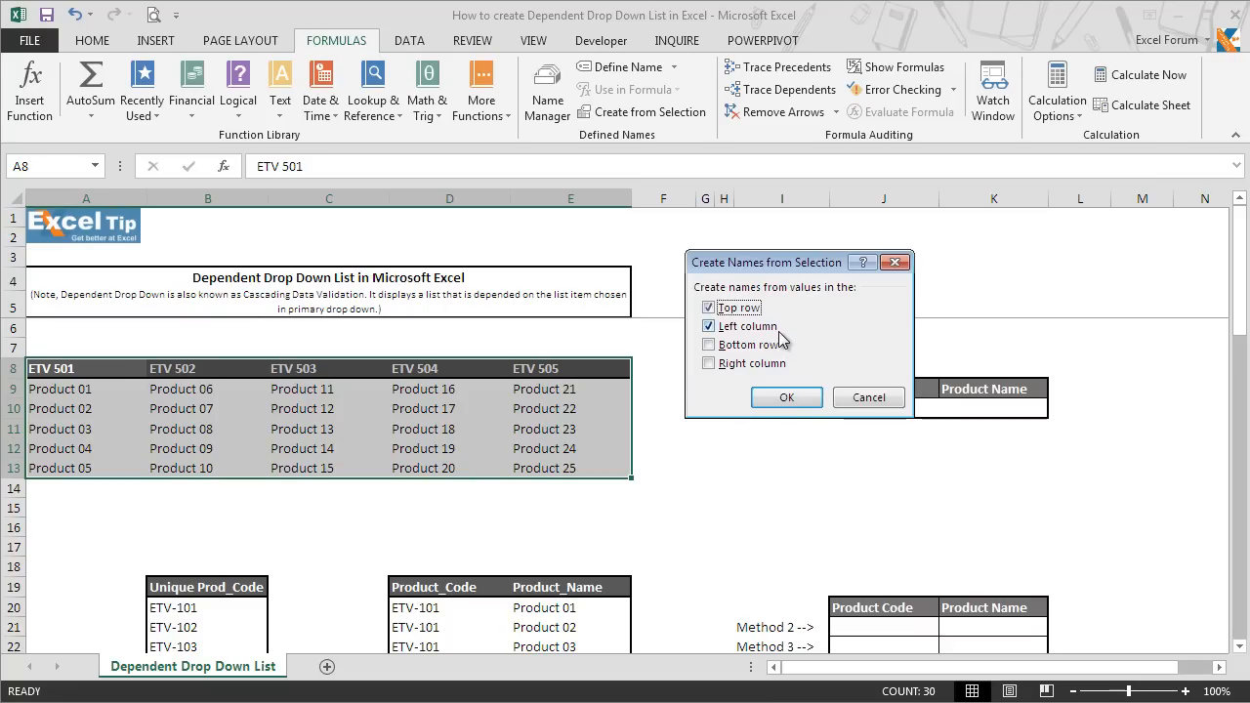
click(713, 328)
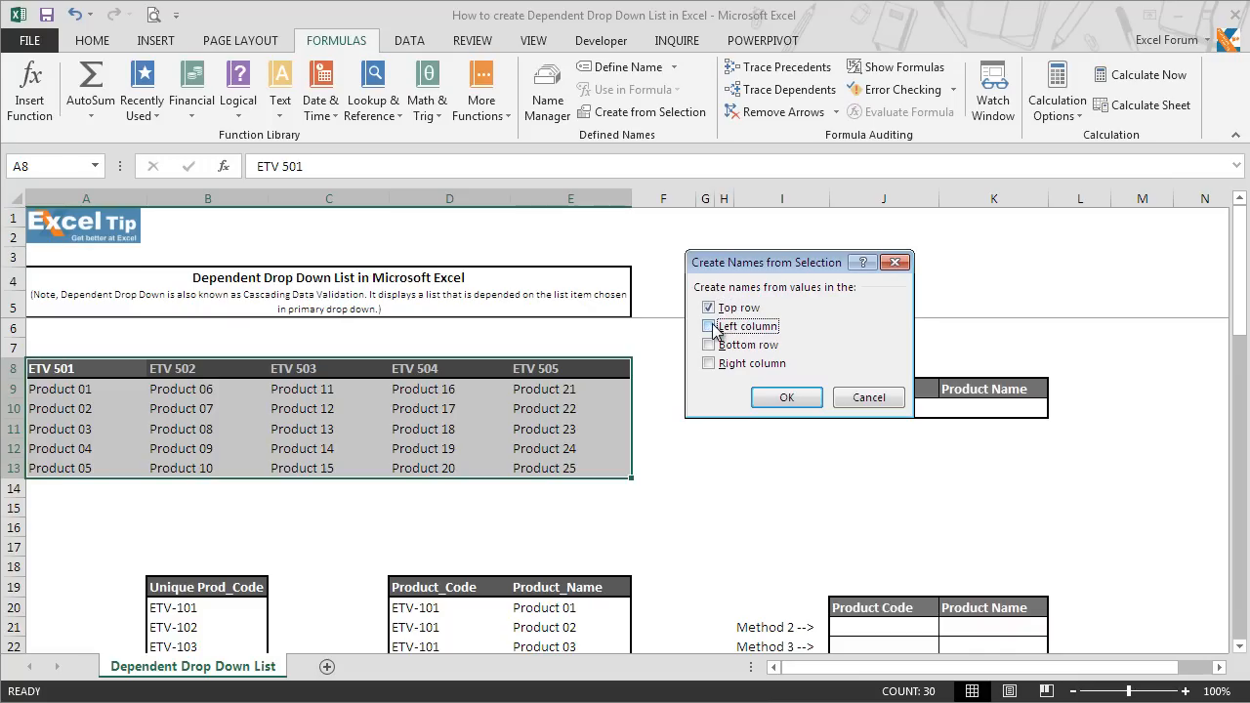
click(815, 403)
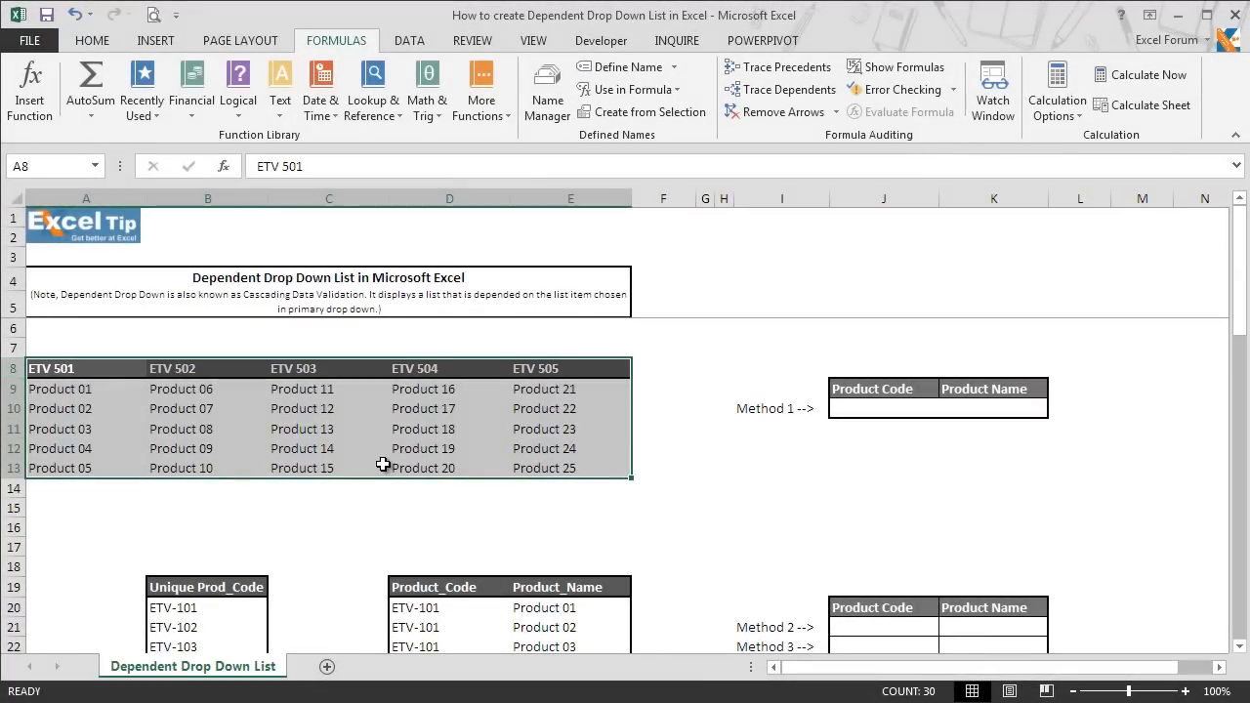
Step: Review the defined names and their references in the Name Manager
click(383, 465)
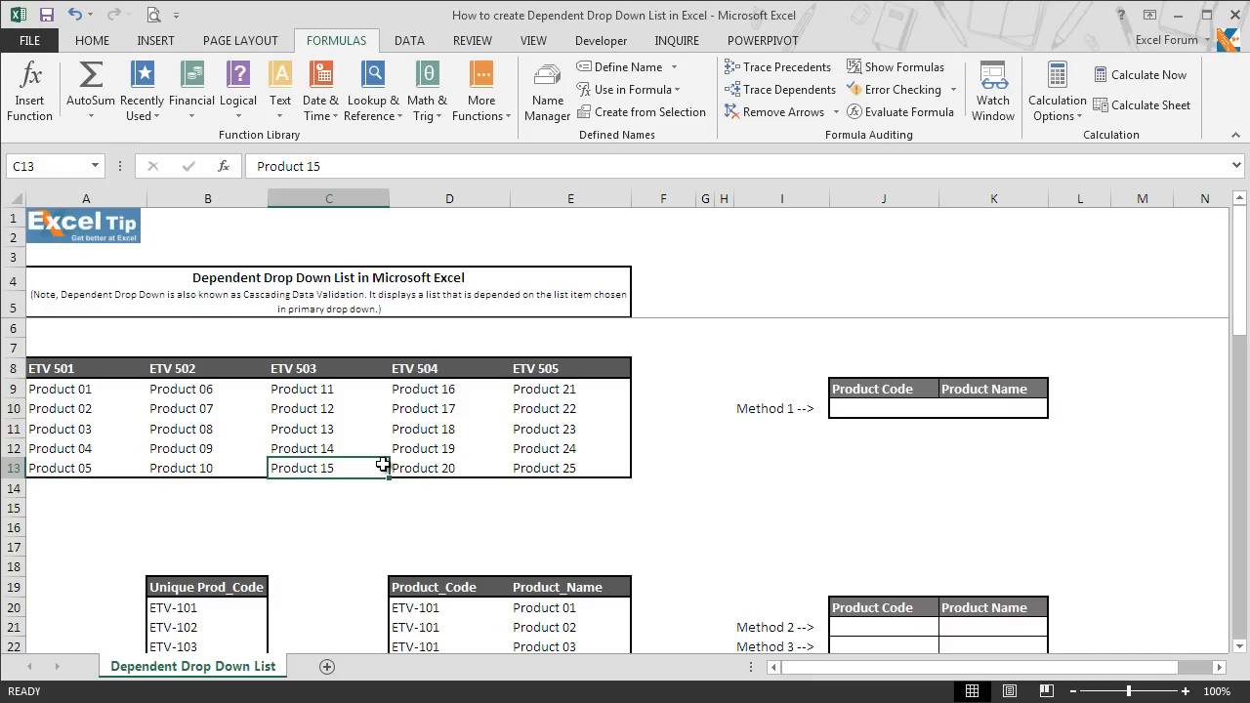
click(553, 112)
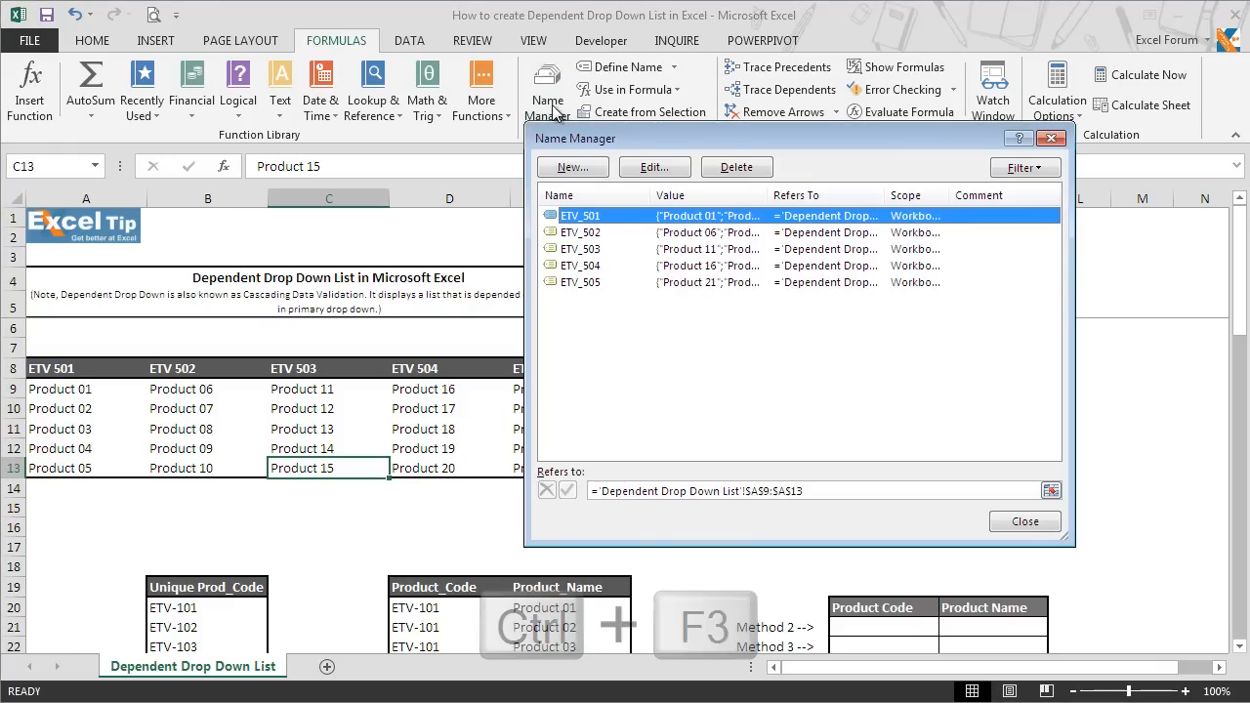
drag(573, 134, 652, 195)
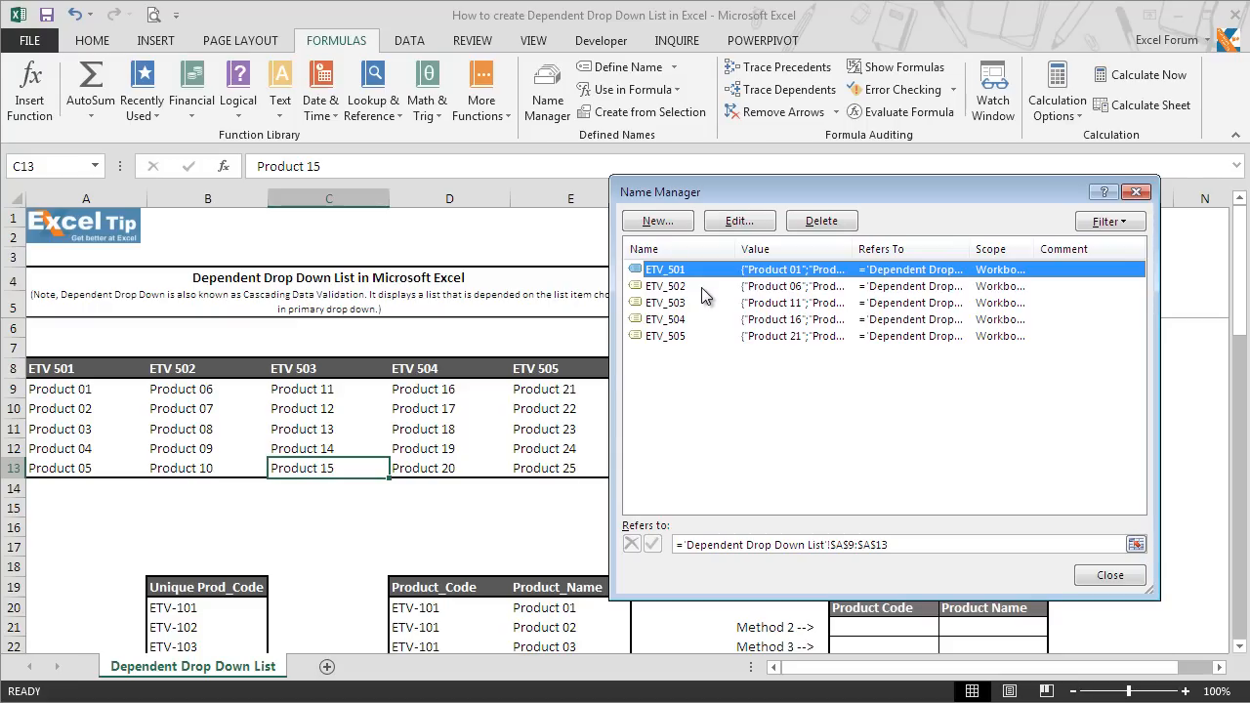
key(Escape)
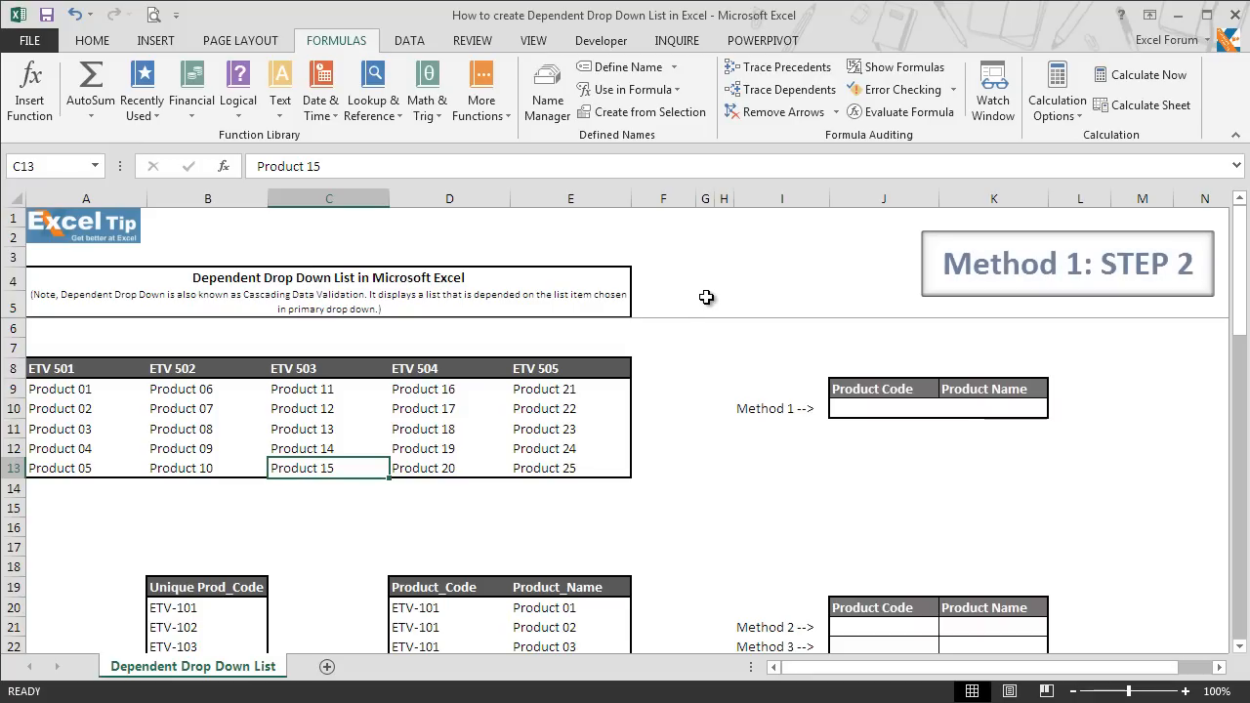
Step: Add List data validation to cell J10 with source =$A$8:$E$8 and check its drop-down choices
click(870, 410)
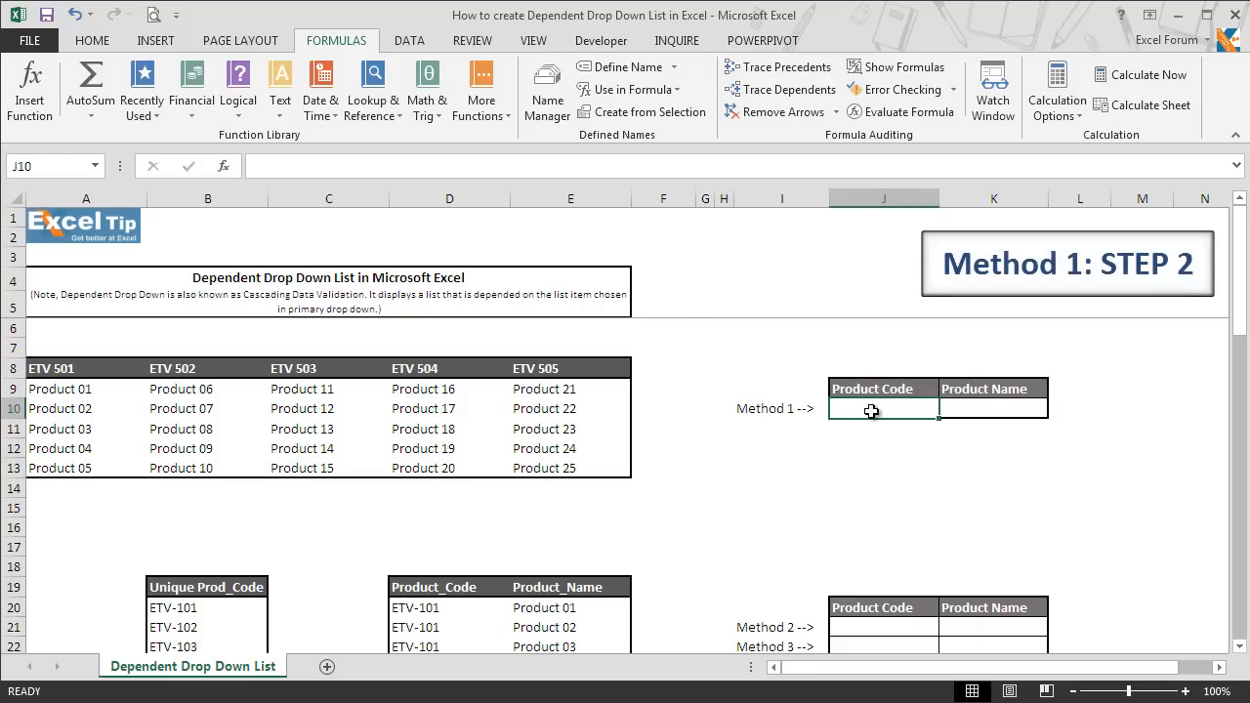
key(alt+d)
key(l)
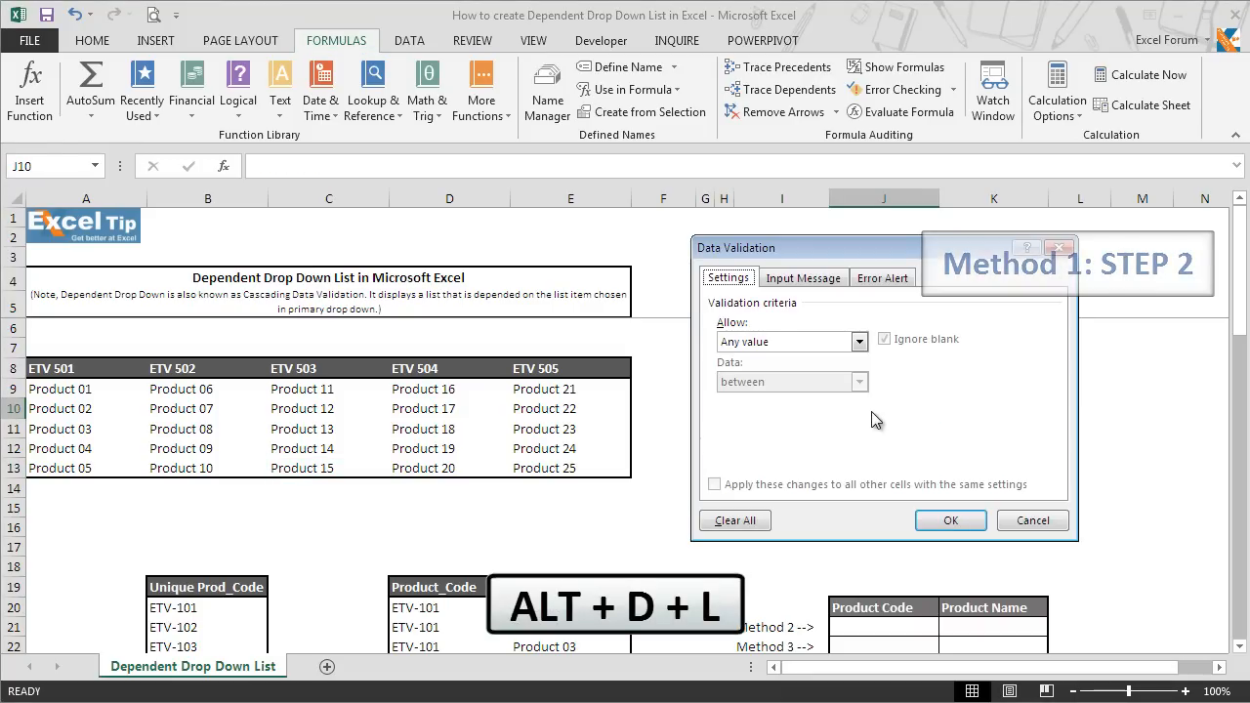
drag(825, 254, 765, 437)
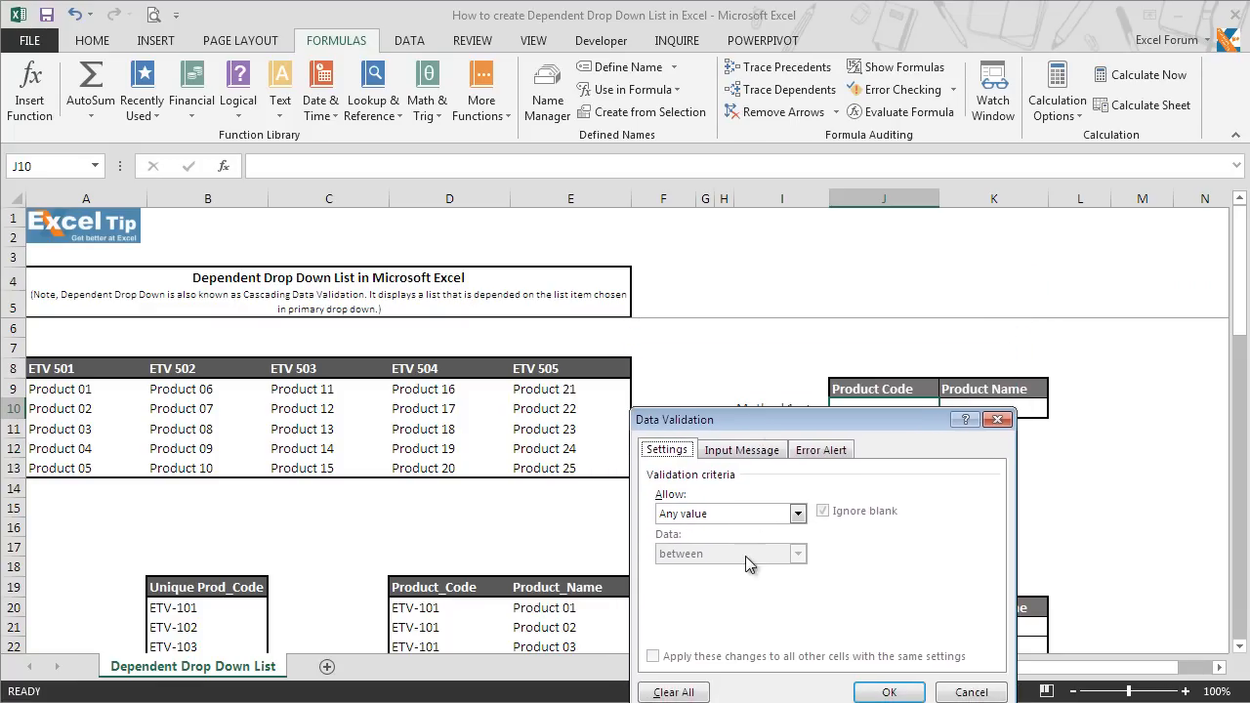
click(736, 519)
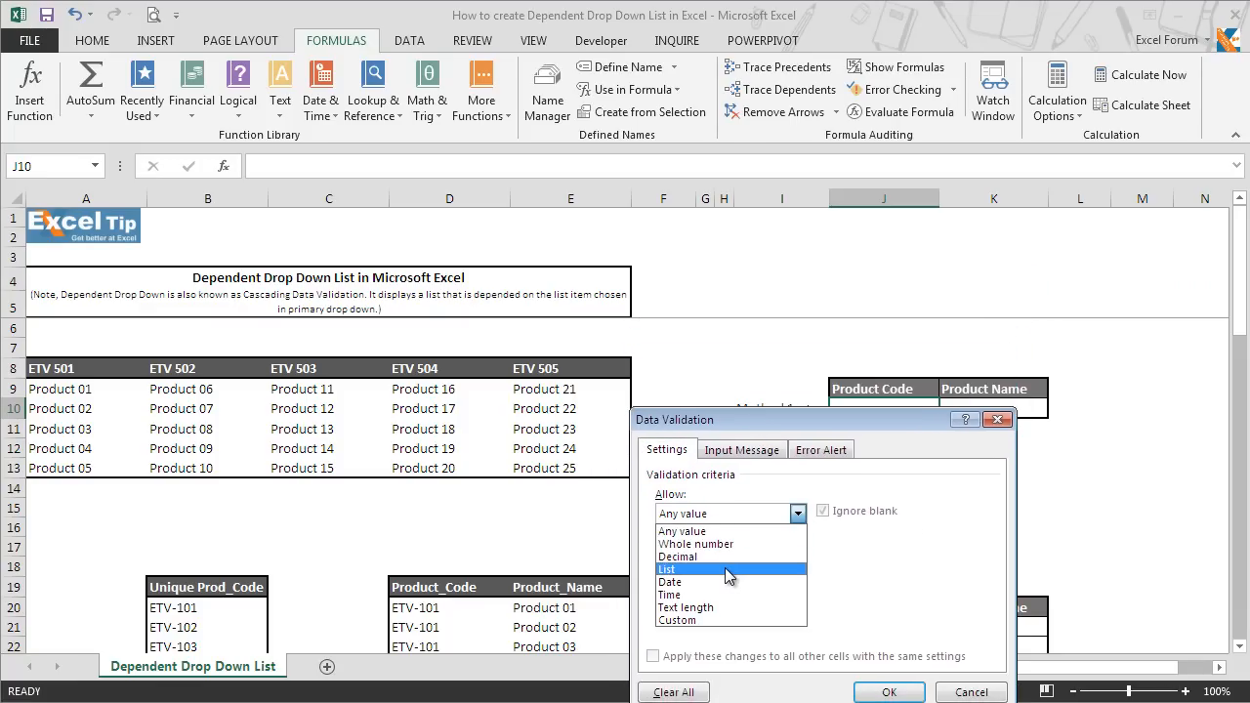
click(725, 567)
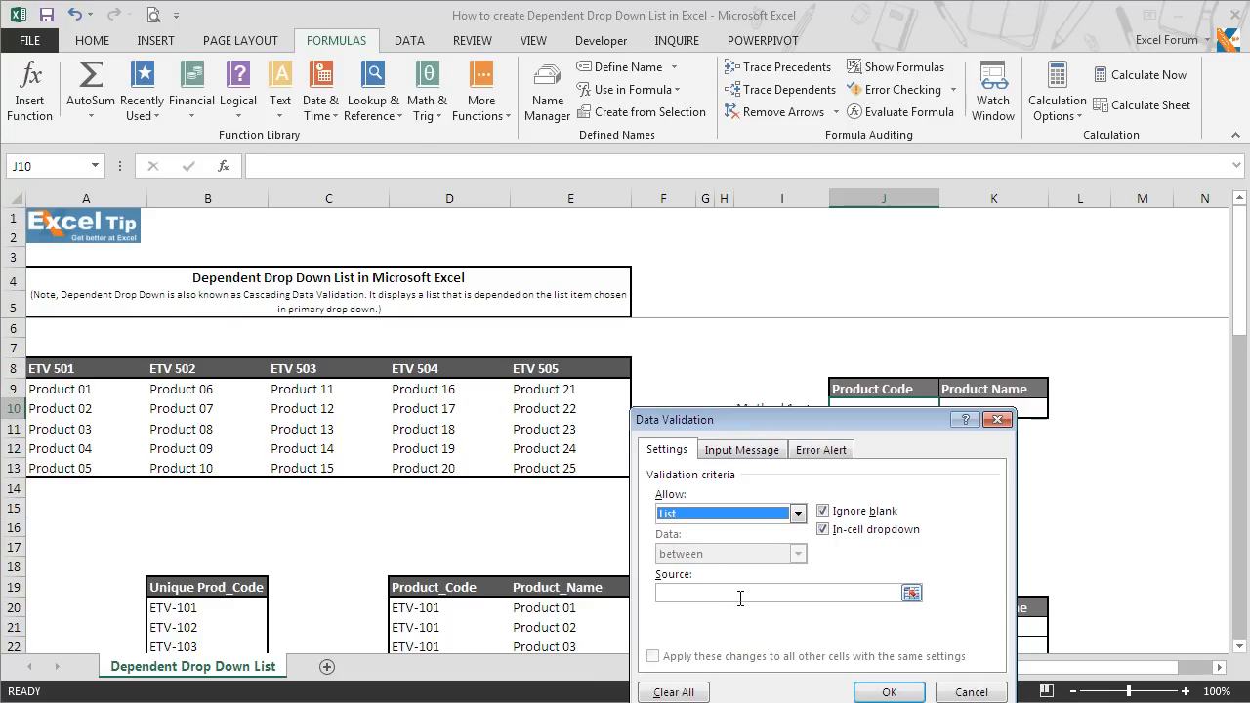
click(741, 591)
drag(68, 369, 543, 368)
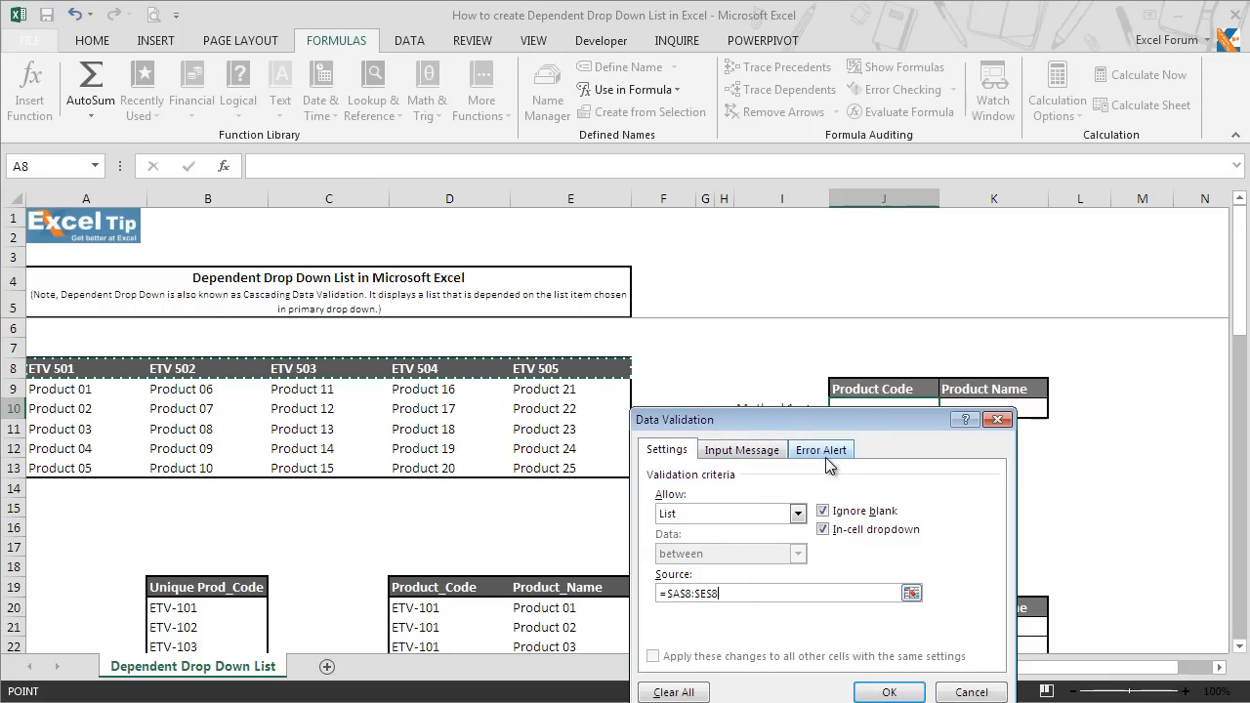
click(885, 693)
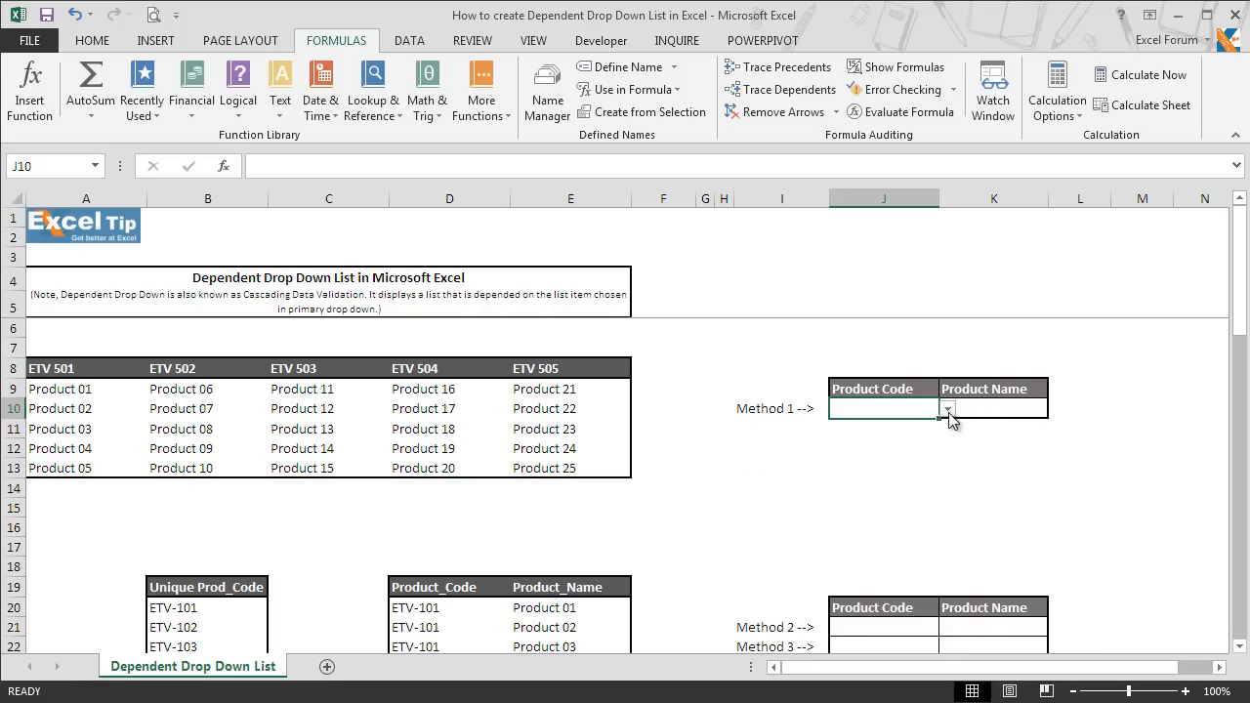
click(948, 410)
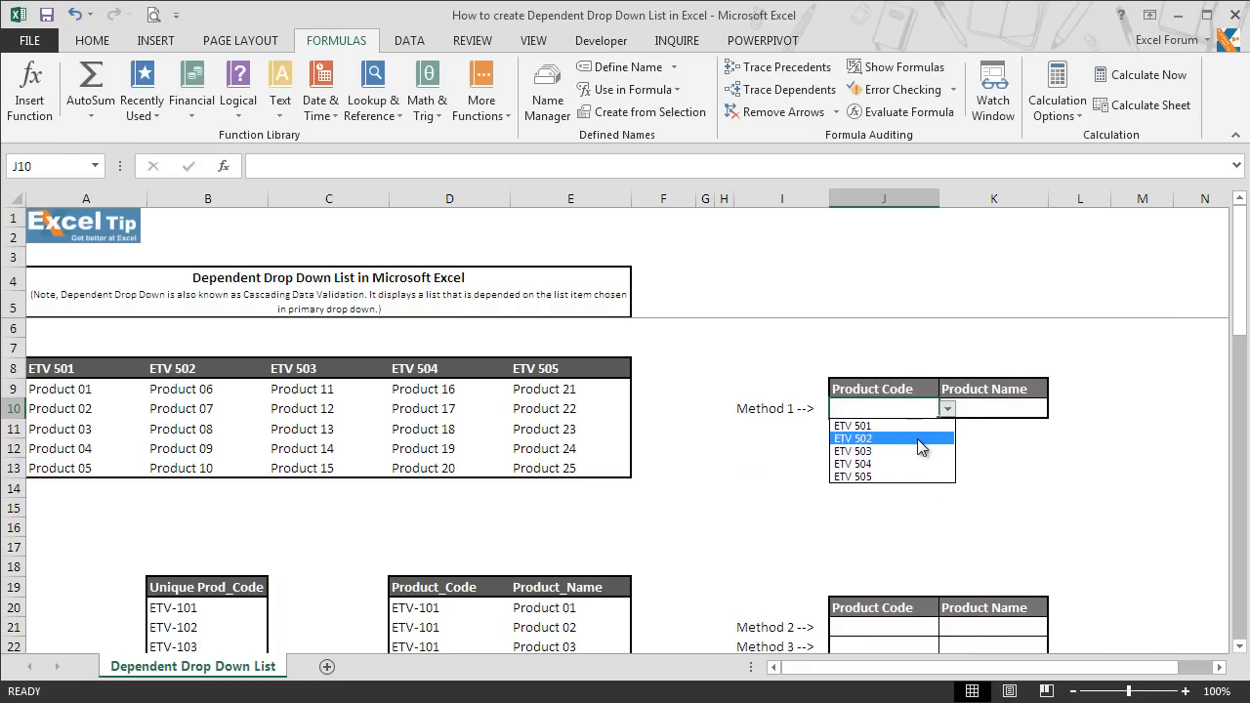
key(Escape)
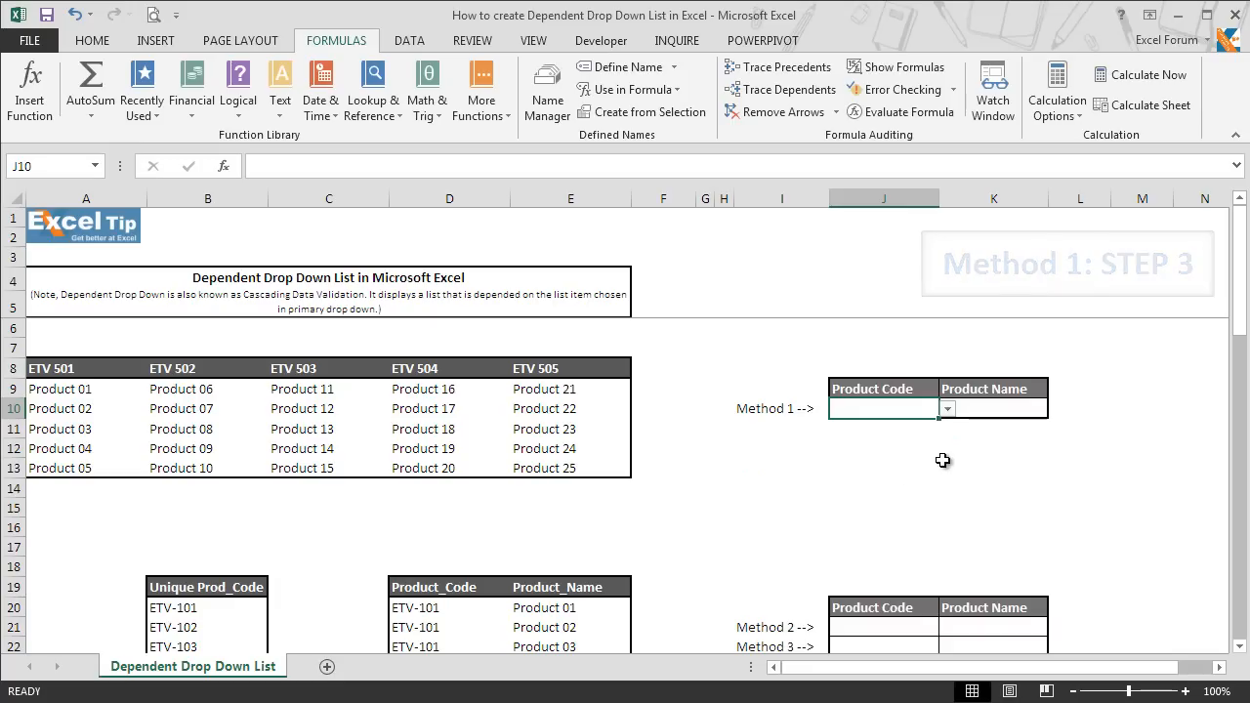
Step: Start data validation for the Method 1 product name cell K10 and allow List values
click(979, 414)
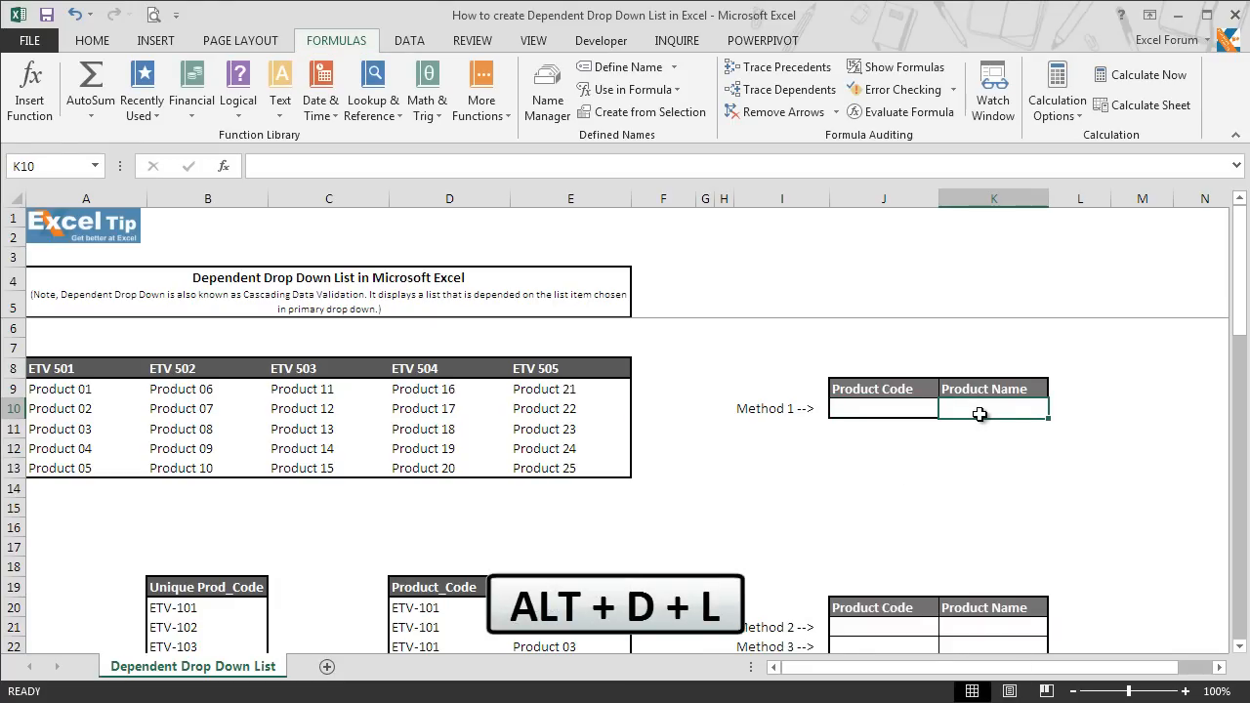
key(alt+d)
key(l)
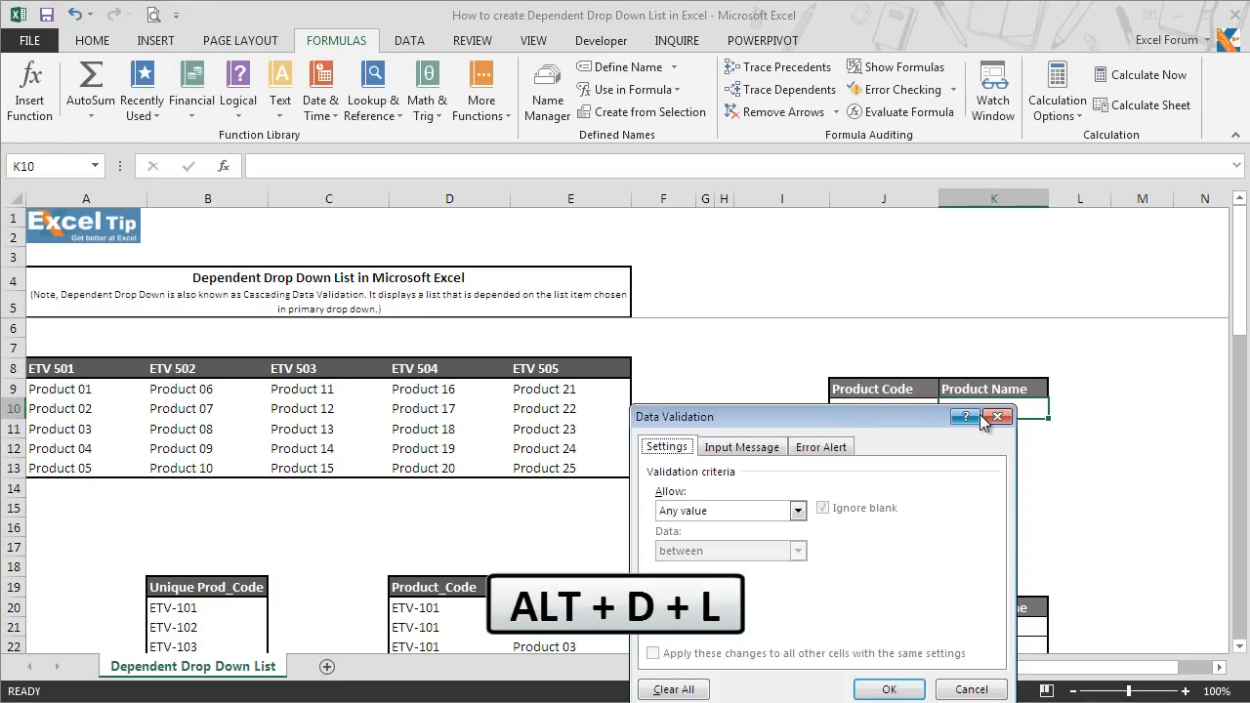
click(727, 513)
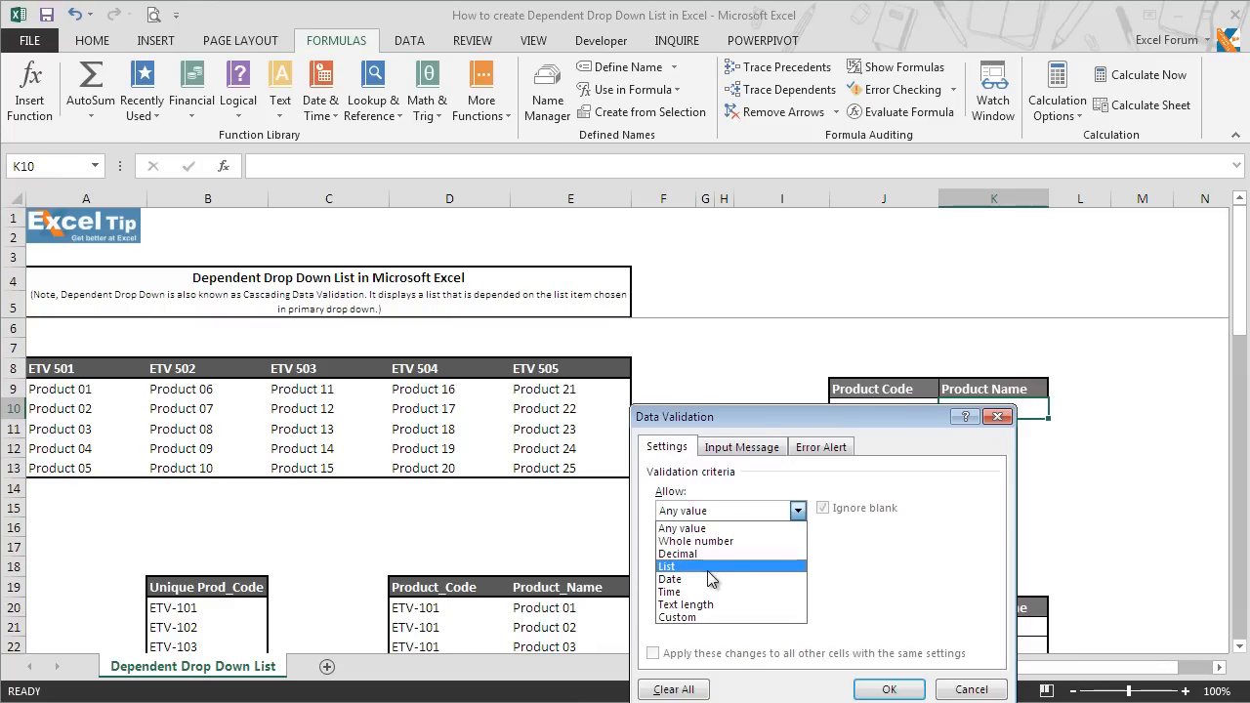
click(707, 566)
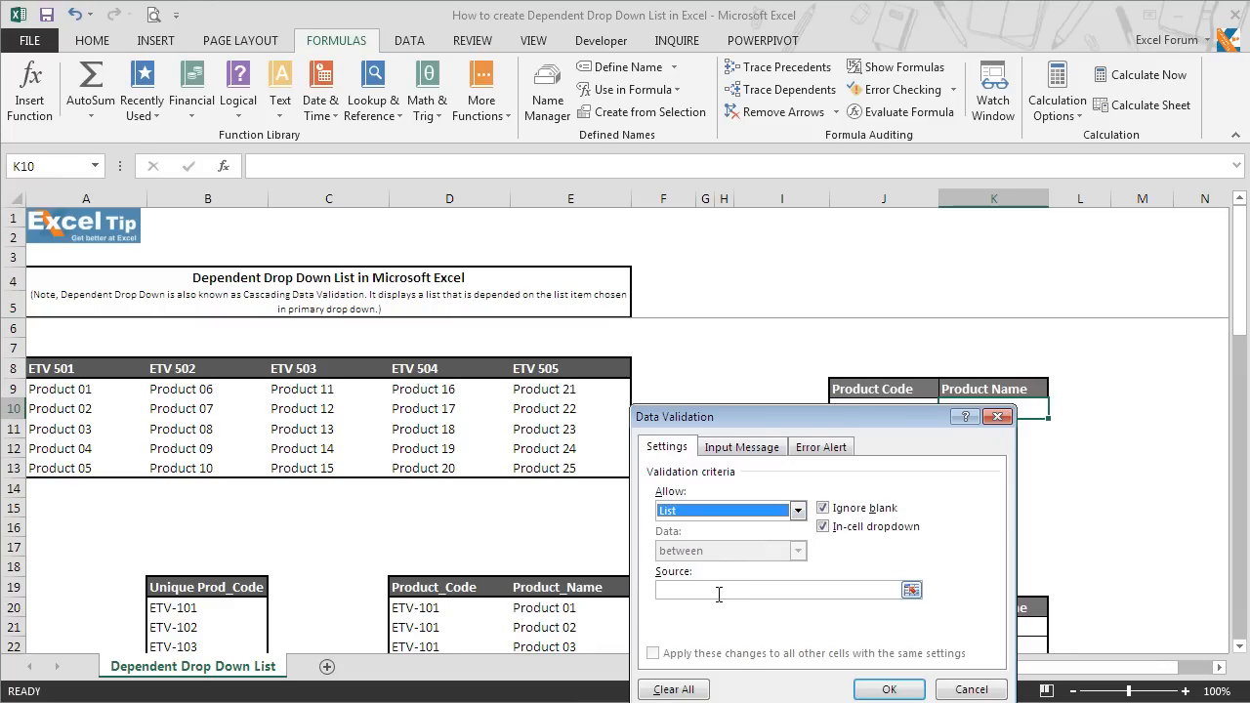
Step: Set the validation source for K10 to =INDIRECT(SUBSTITUTE($J$10," ","_")) and apply it despite the evaluation error
click(719, 591)
text(=)
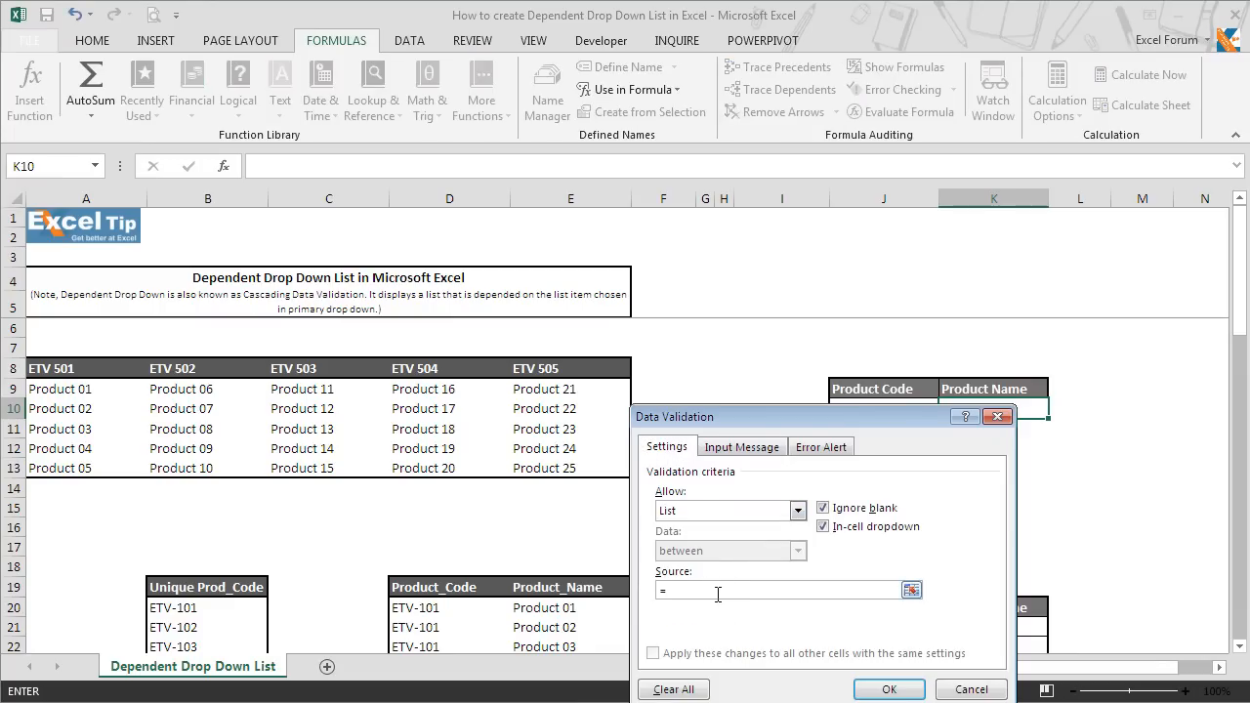
text(INDIRECT()
drag(831, 423, 371, 400)
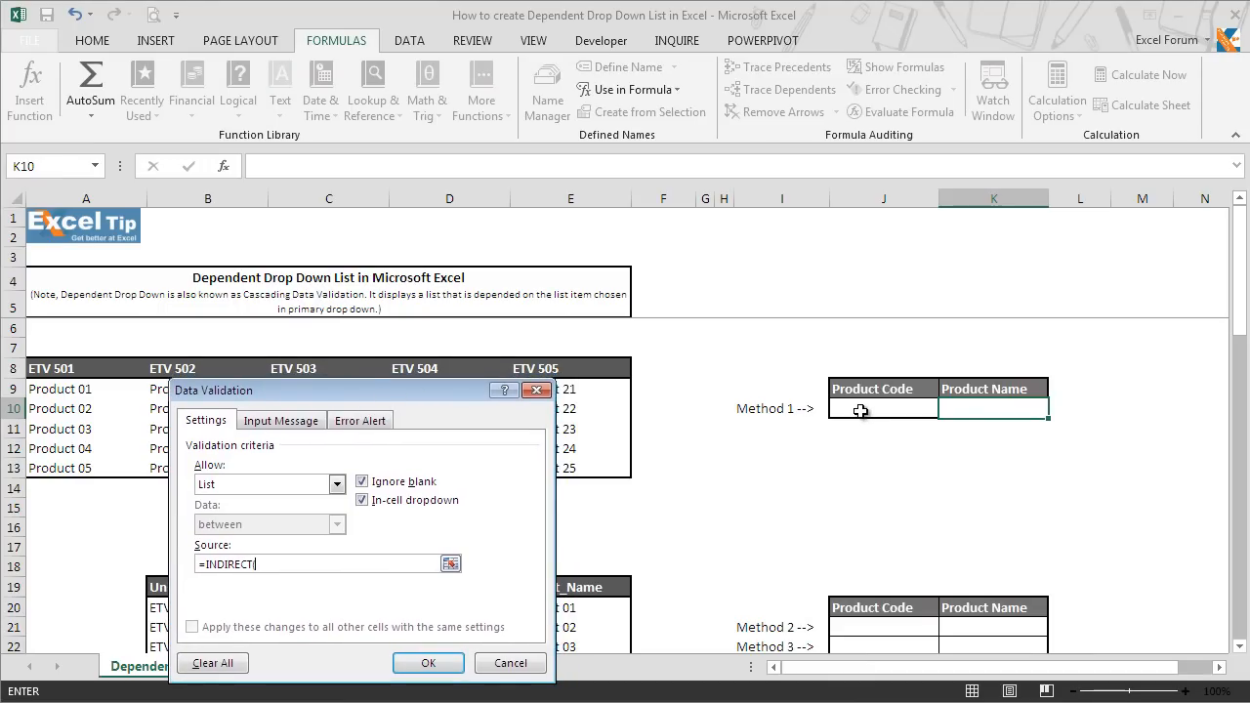
text(()
text(SUBSTITUTE)
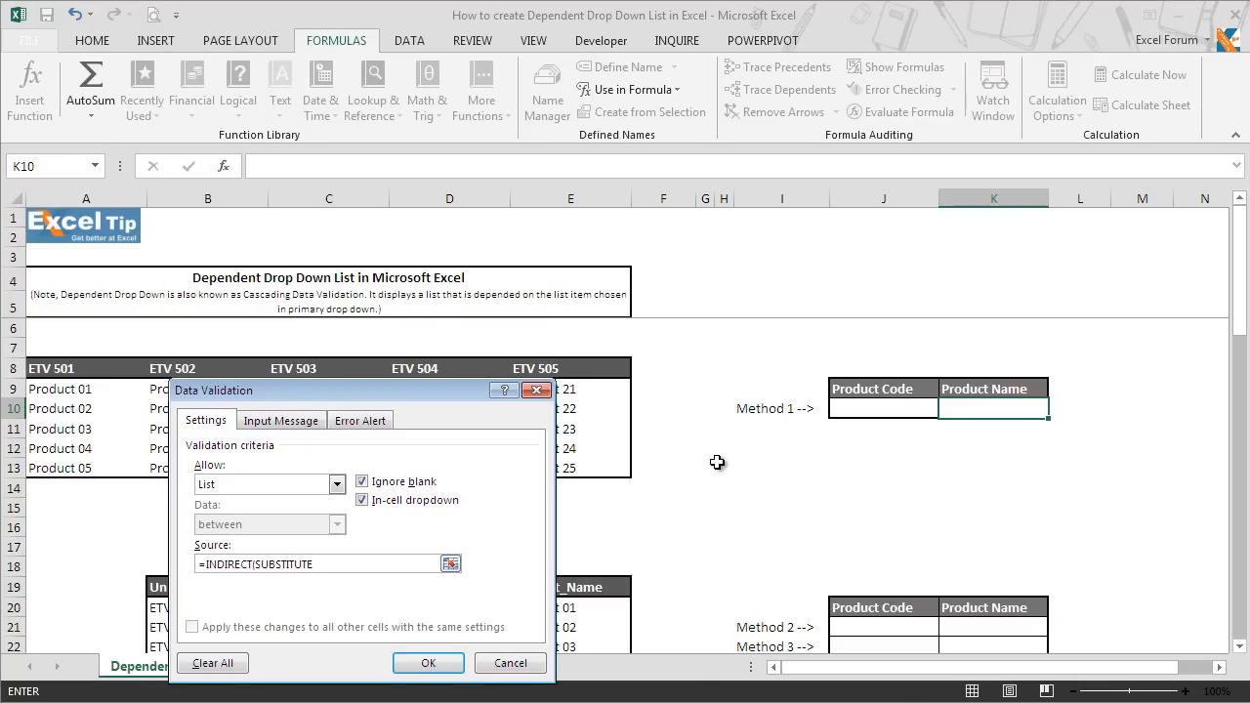
text(()
click(886, 414)
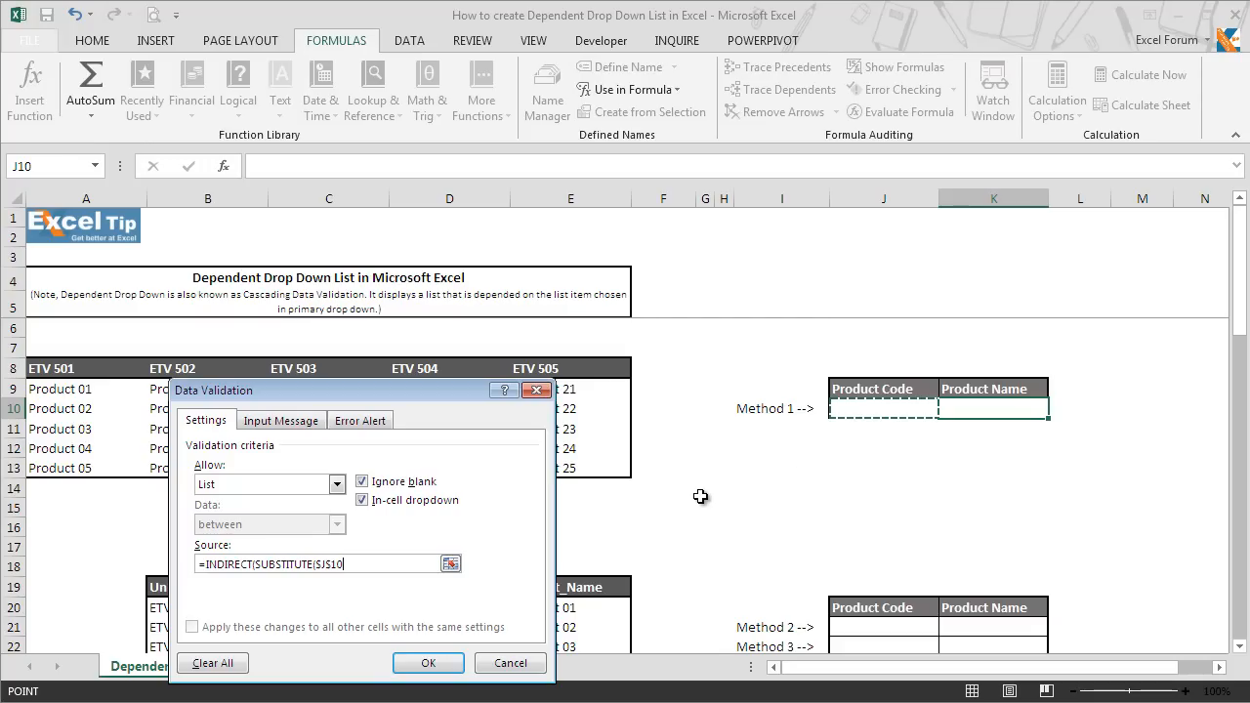
text(," ")
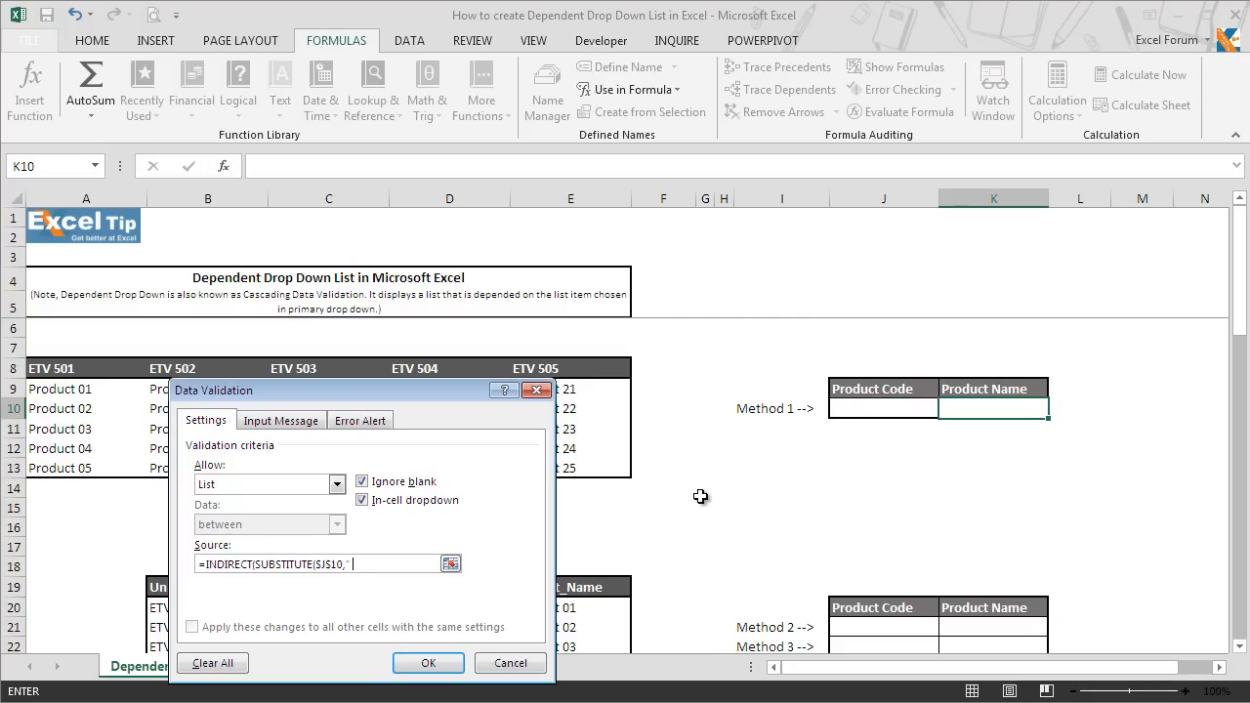
text(,"_)
text())
click(453, 665)
drag(645, 346, 776, 456)
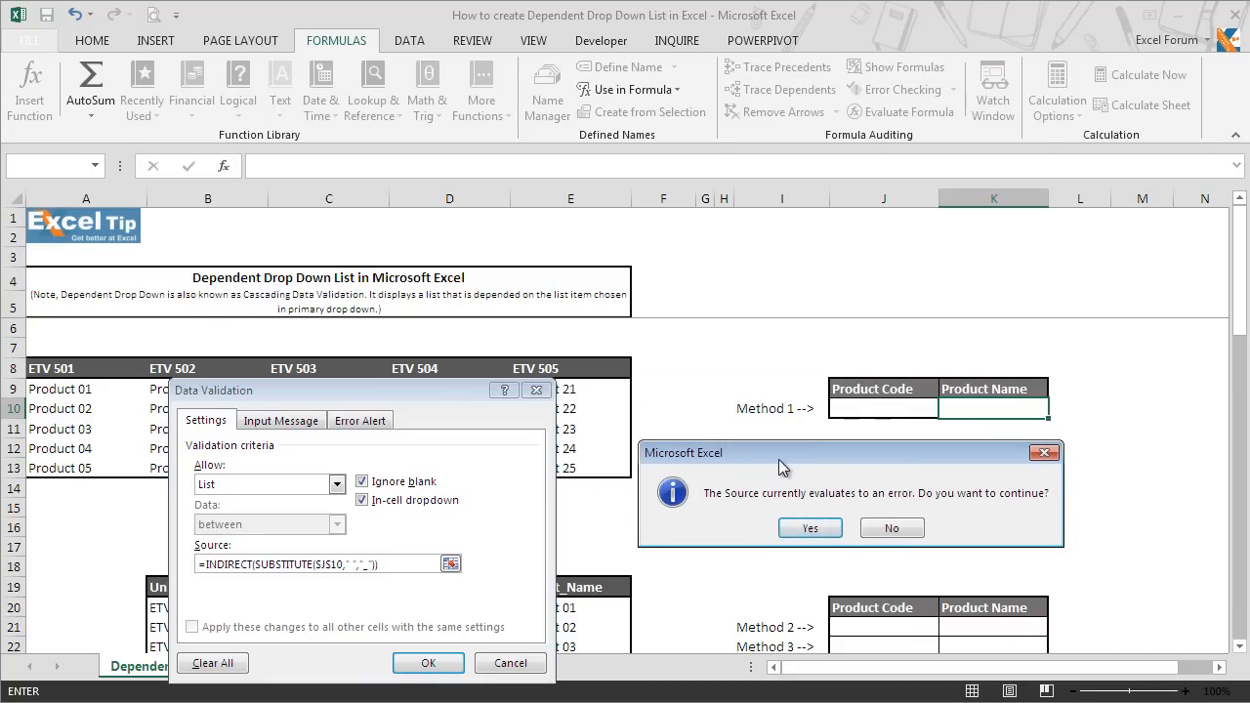
click(799, 528)
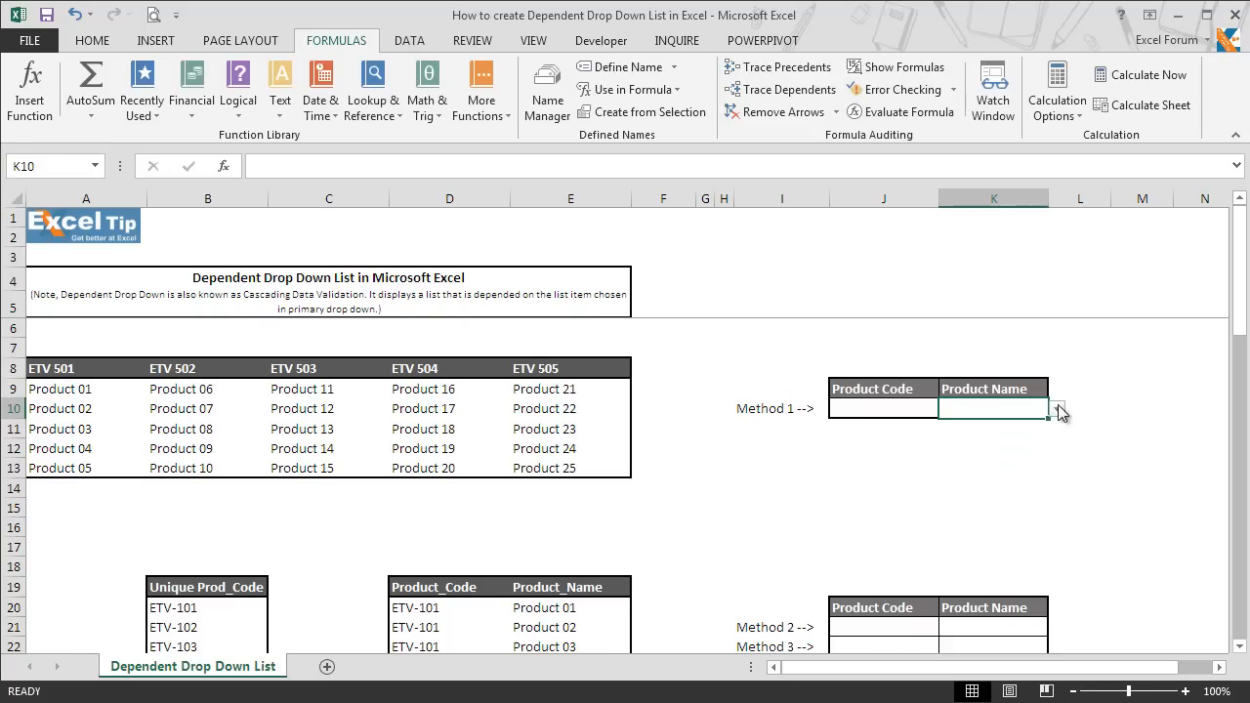
Step: Choose ETV 501 as the Method 1 product code in cell J10
click(906, 409)
click(947, 408)
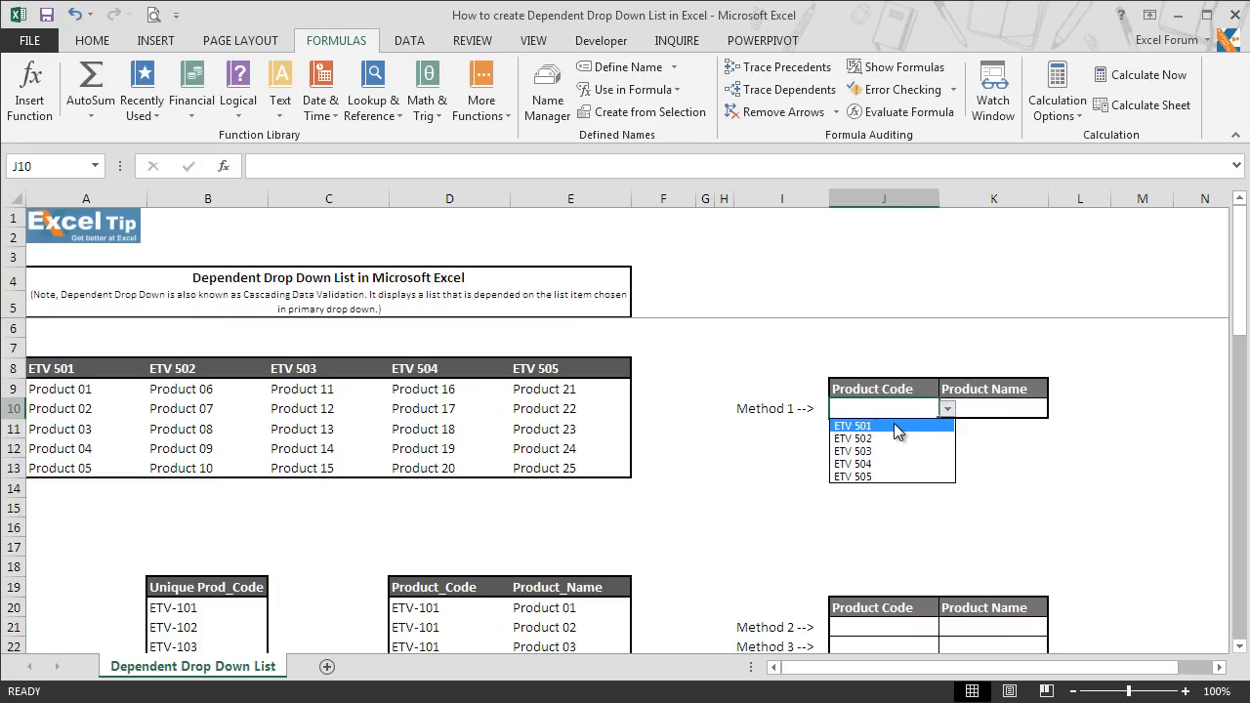
click(895, 427)
Step: Check the product name choices offered in cell K10 for the Method 1 code ETV 501
click(993, 422)
click(1020, 409)
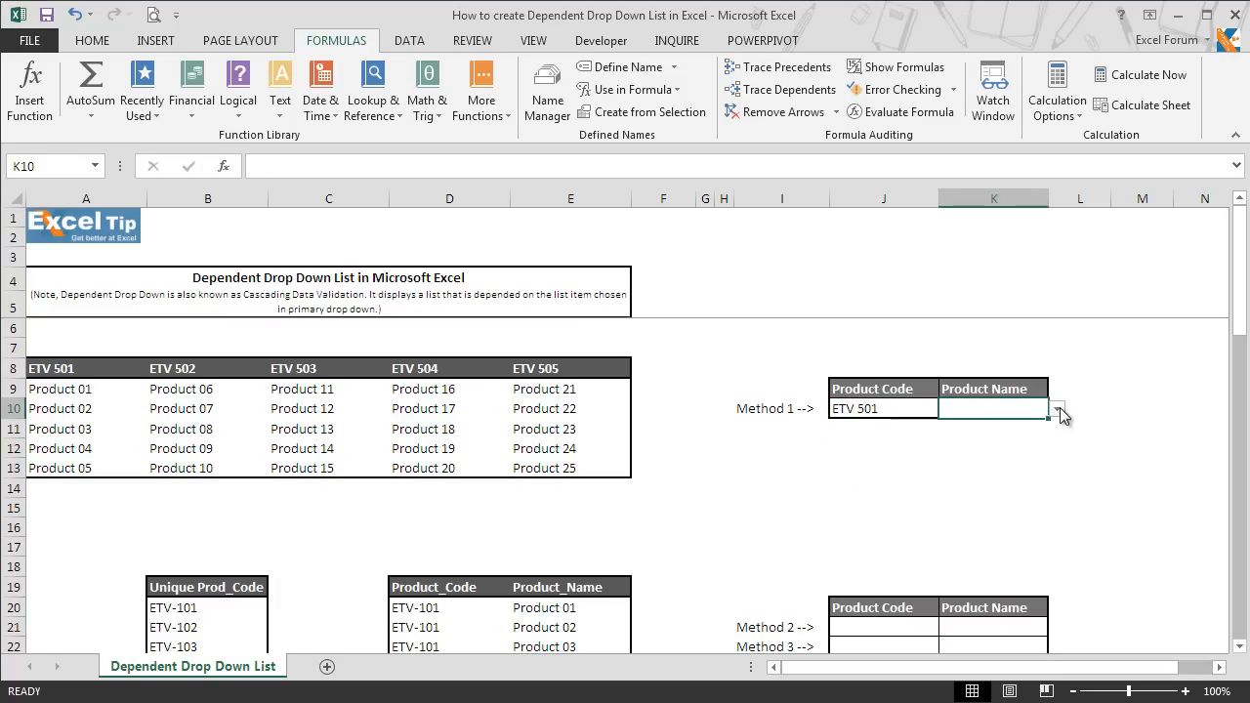
click(1060, 412)
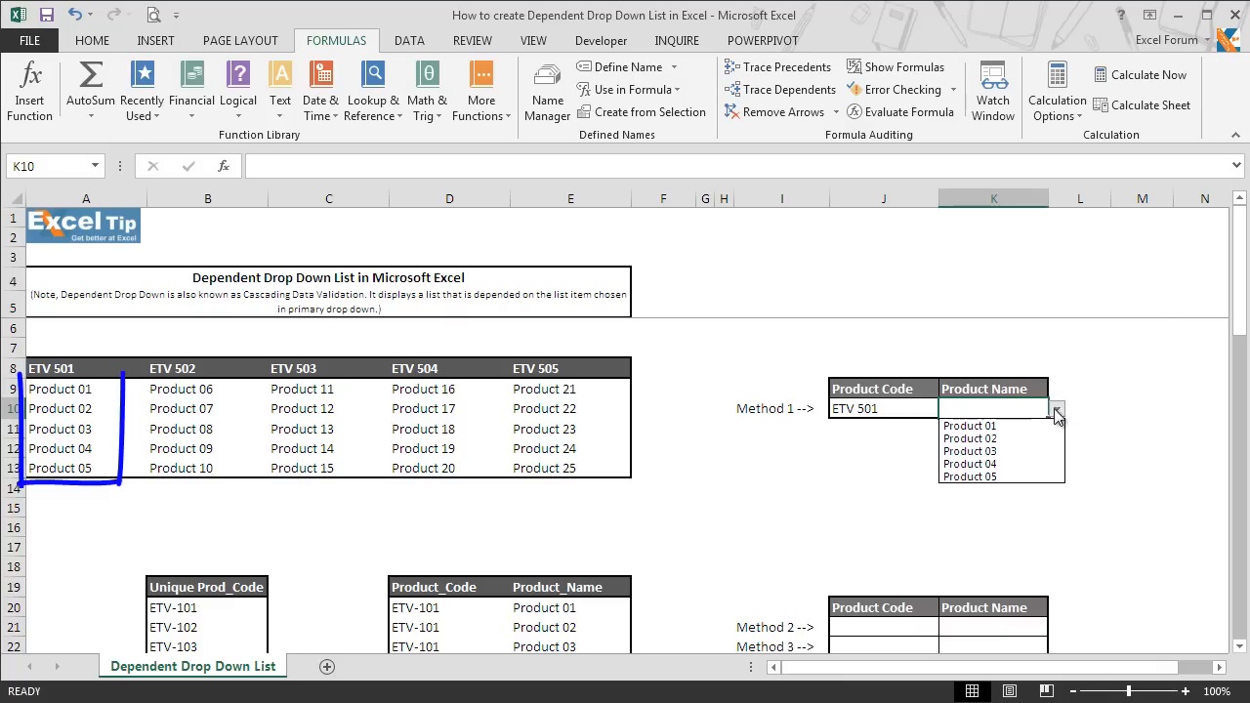
key(Escape)
key(Left)
click(989, 409)
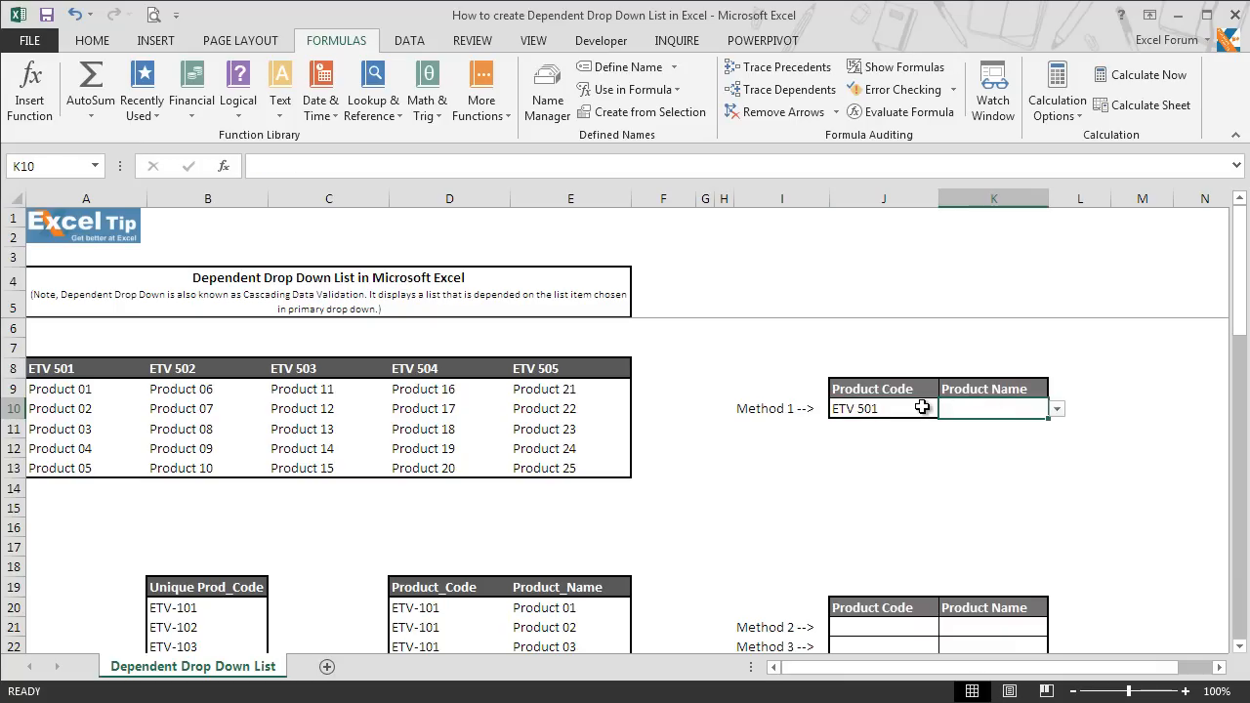
Step: Change the Method 1 product code in J10 to ETV 502 and choose Product 08 as the product name in K10
click(922, 407)
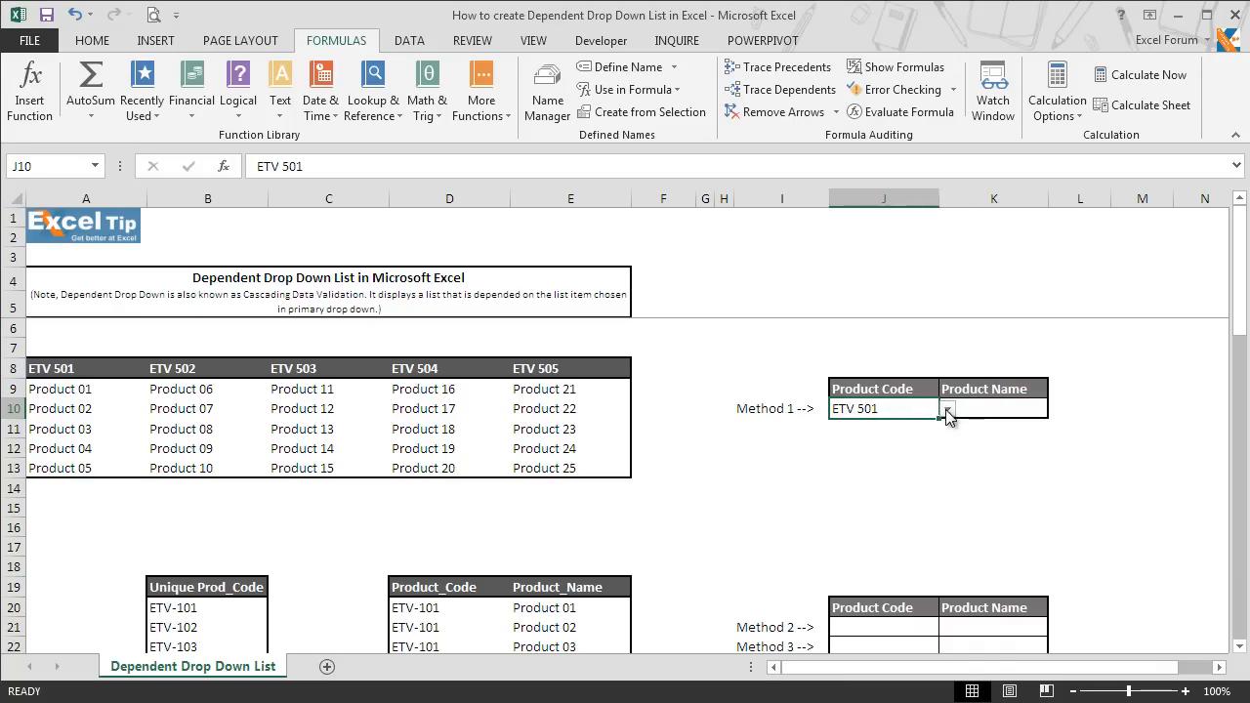
click(947, 409)
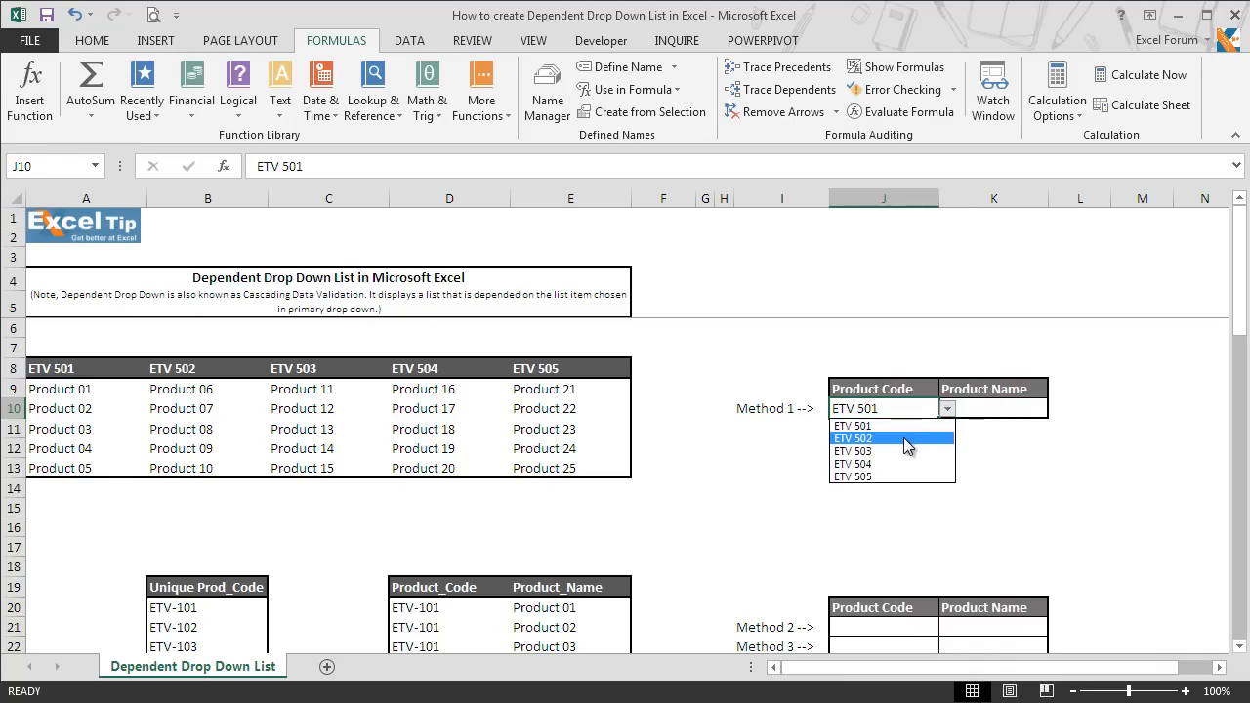
key(Escape)
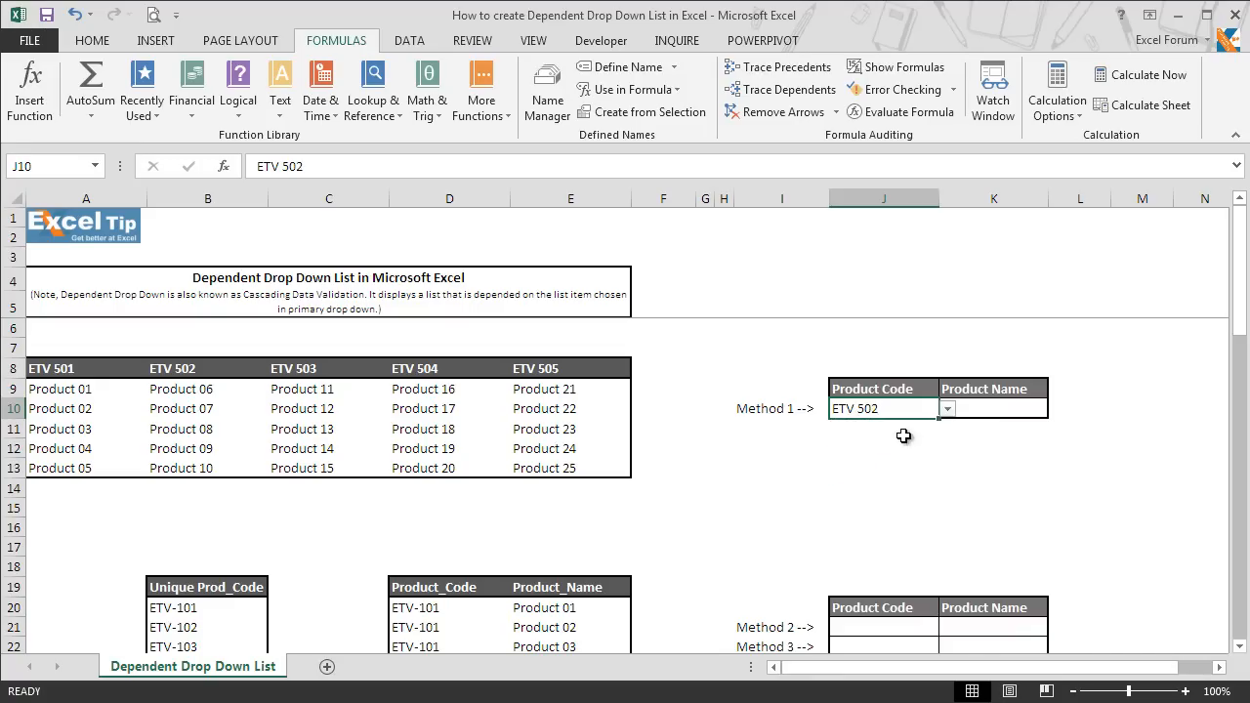
click(1016, 410)
click(1055, 410)
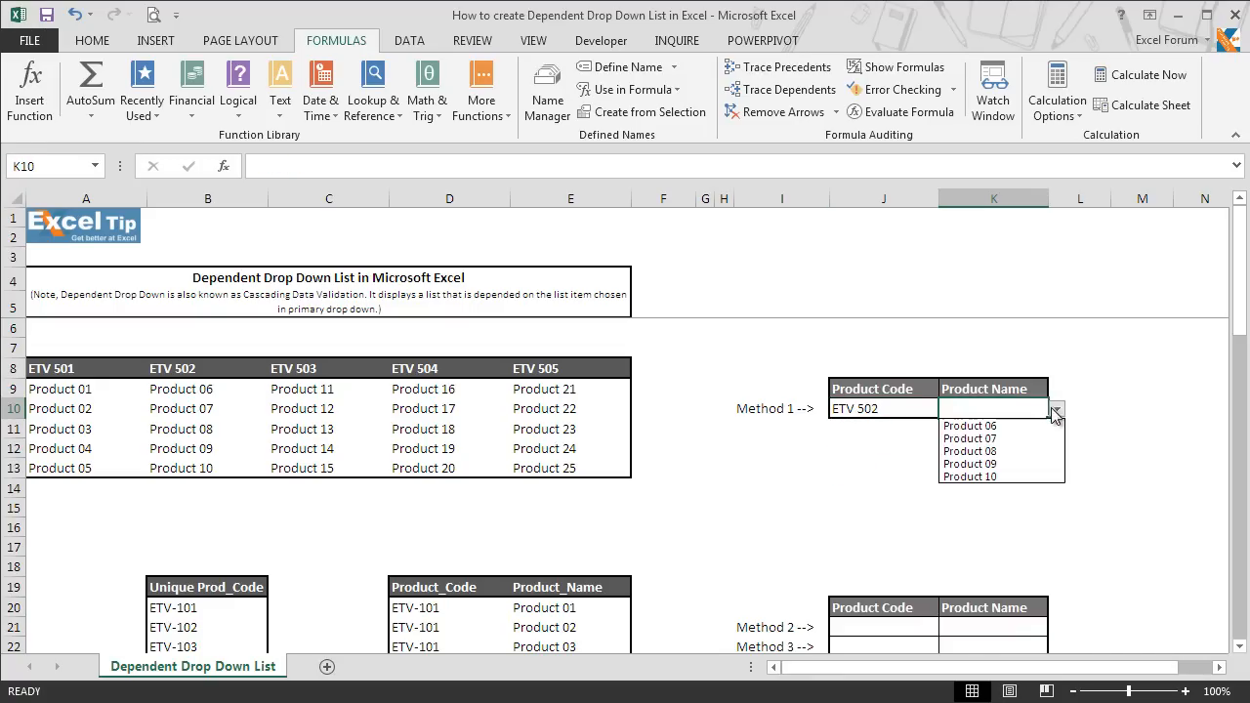
click(987, 452)
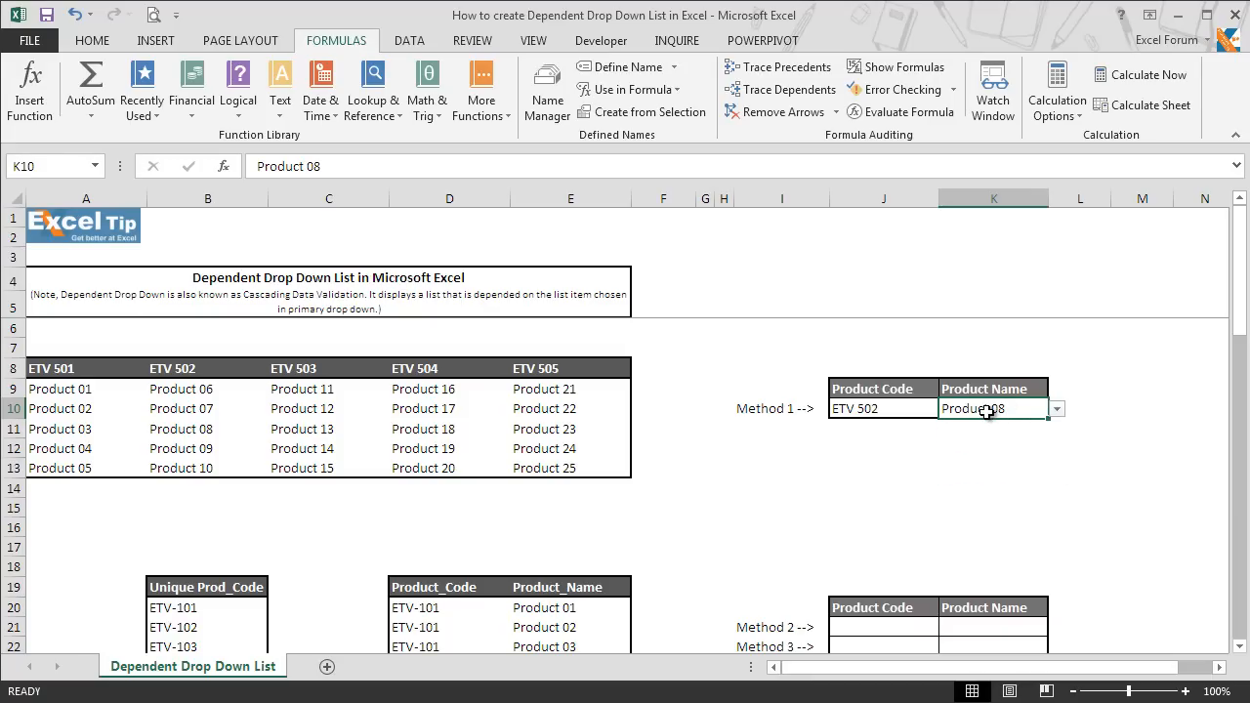
Step: Change the Method 1 product code in cell J10 to ETV 503
click(923, 410)
click(947, 409)
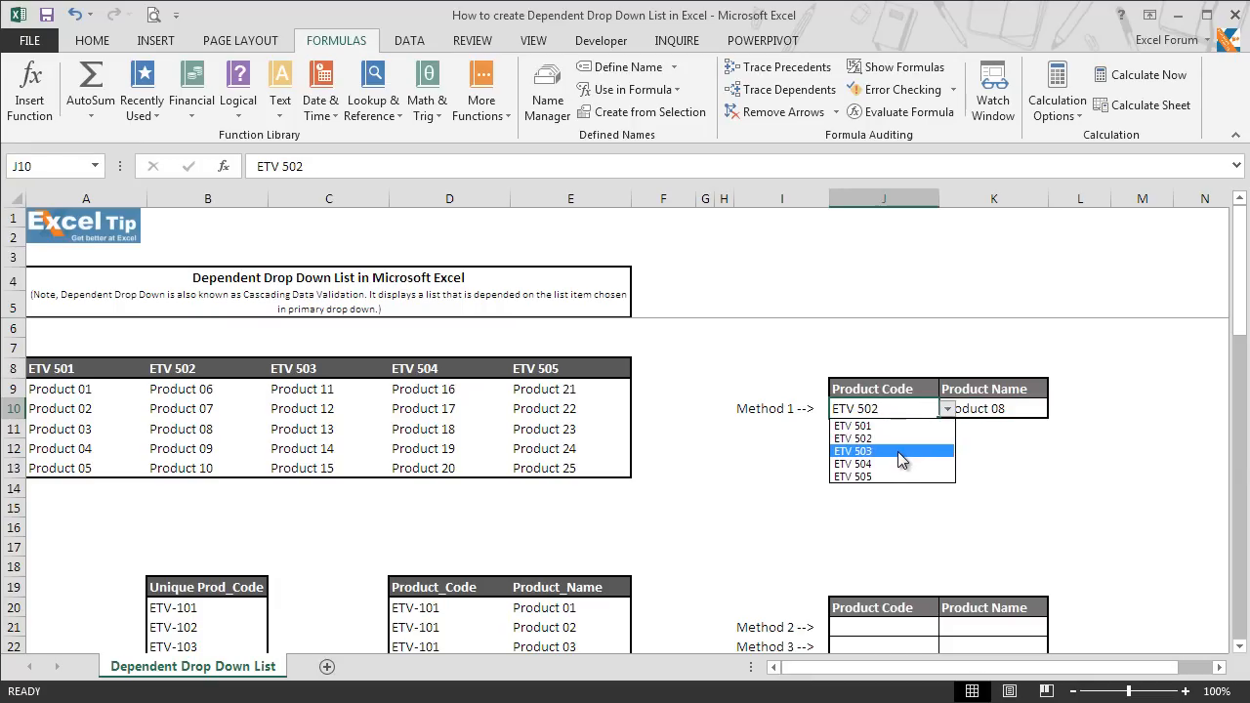
click(898, 451)
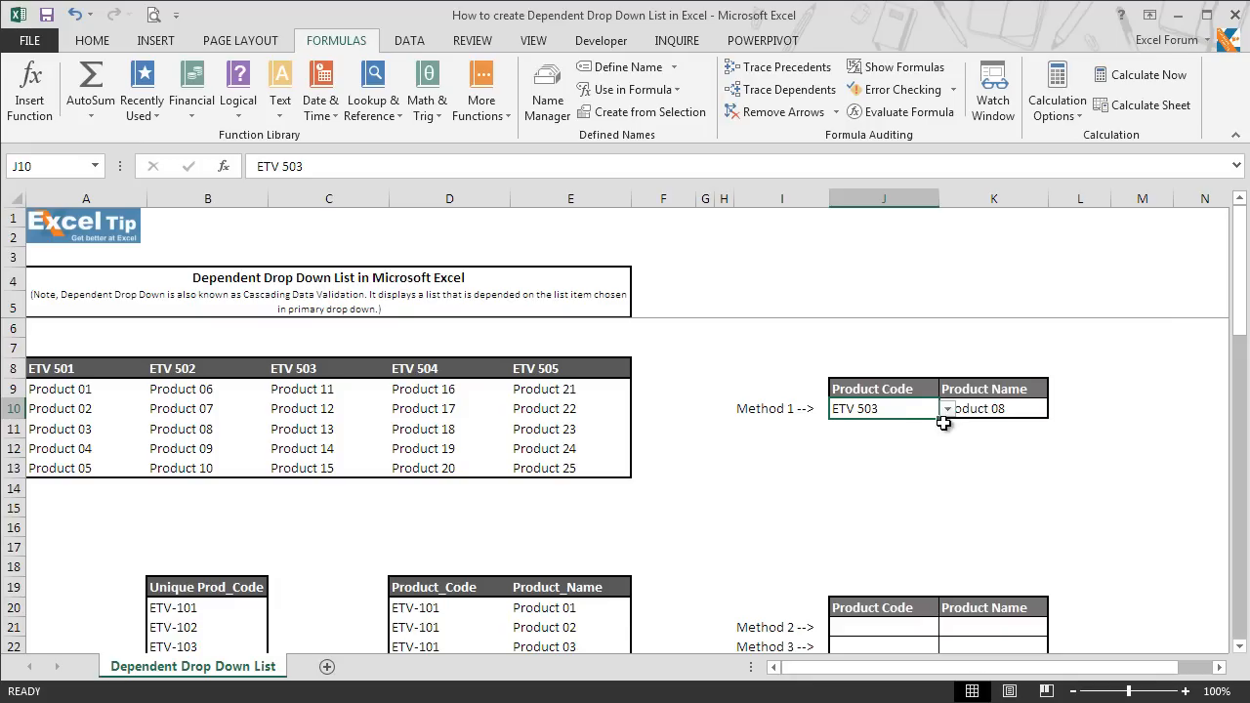
Step: Add Product 26 in cell E14 below the last ETV 505 product
click(549, 489)
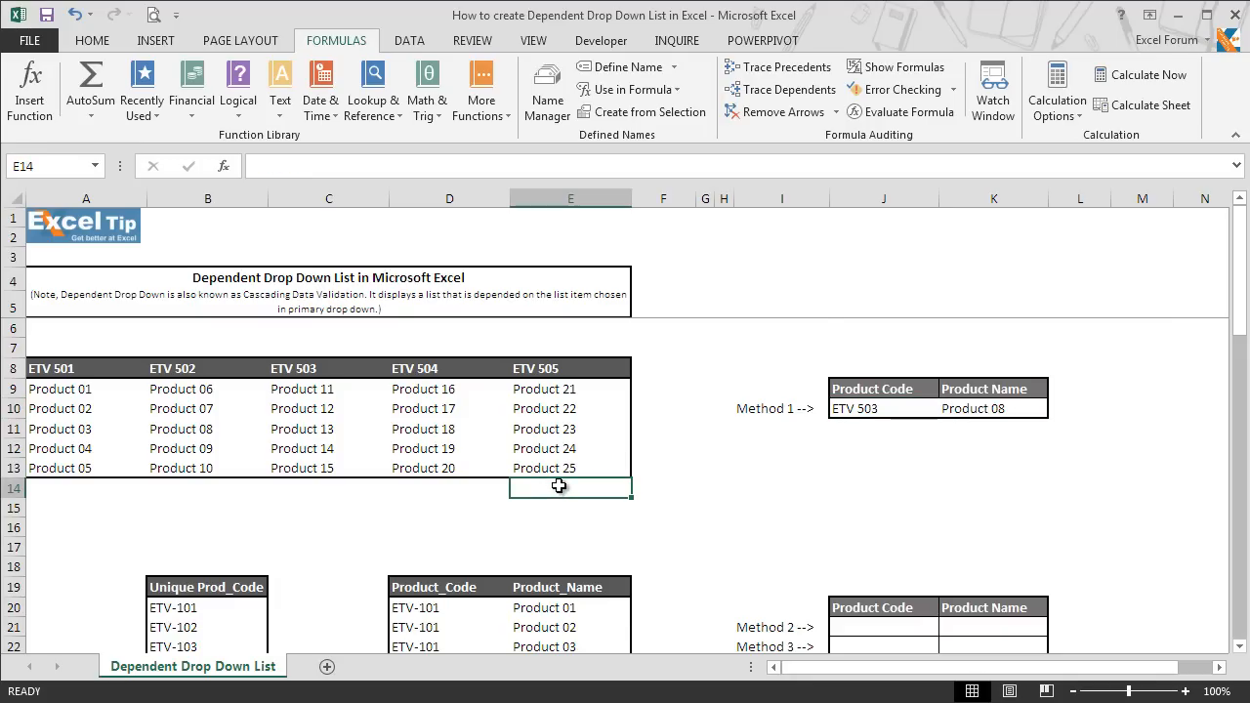
text(Pr)
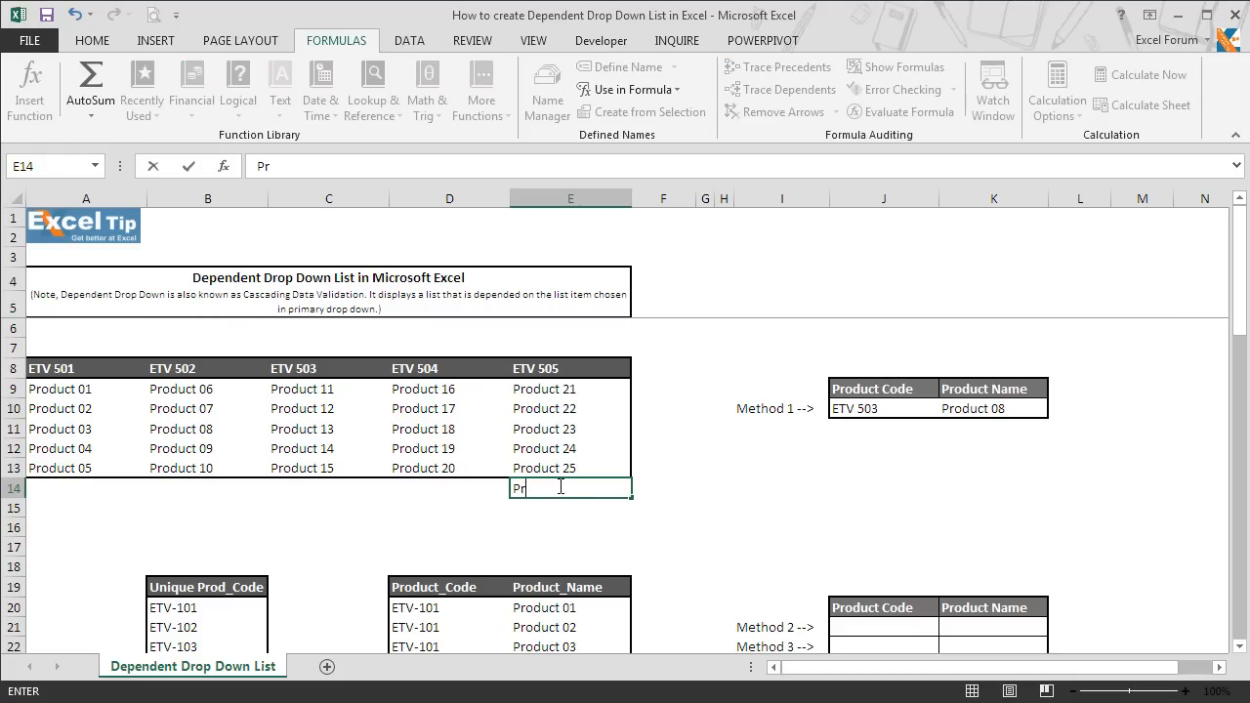
text(oduct 26)
key(Return)
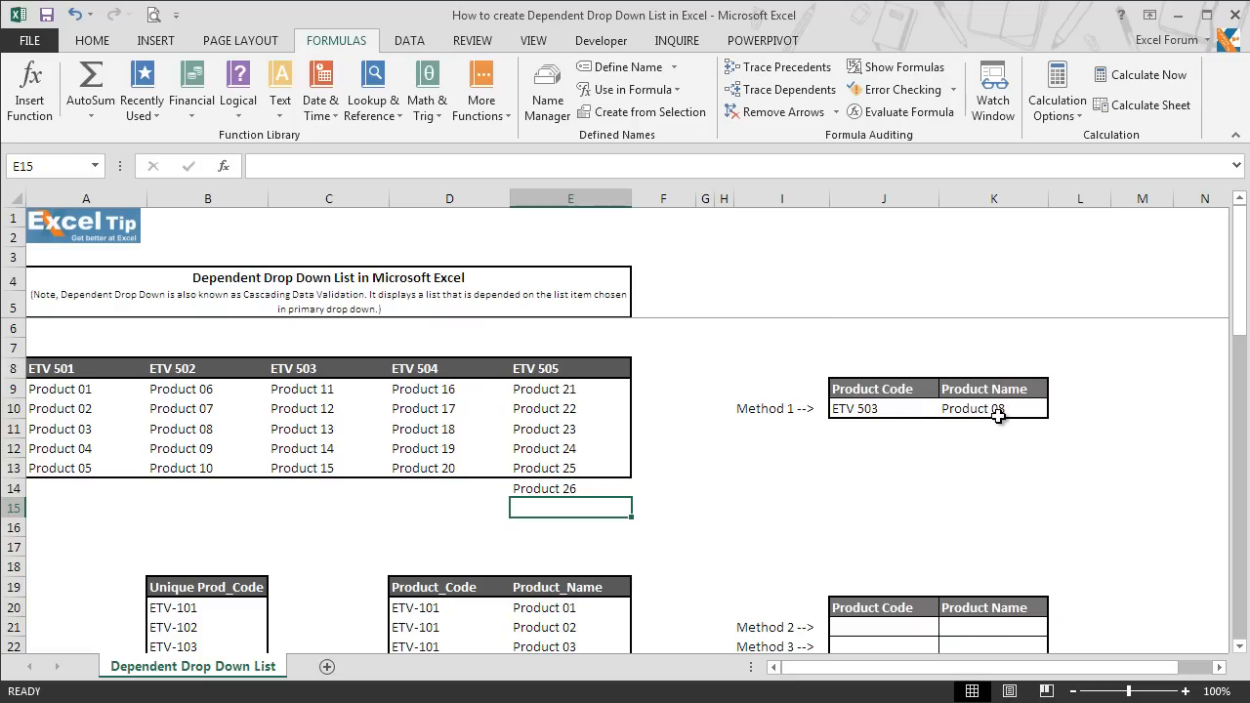
Step: Set the Method 1 product code in J10 to ETV 505 and check the product name choices in K10
click(900, 408)
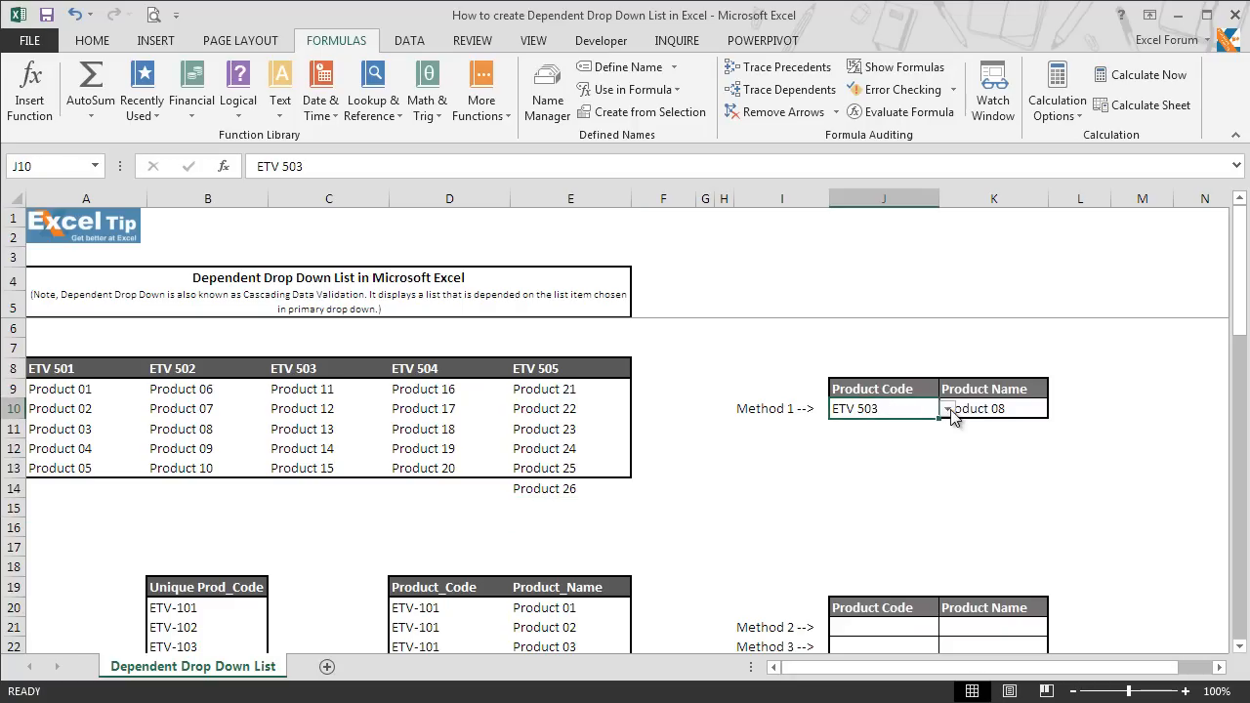
click(948, 409)
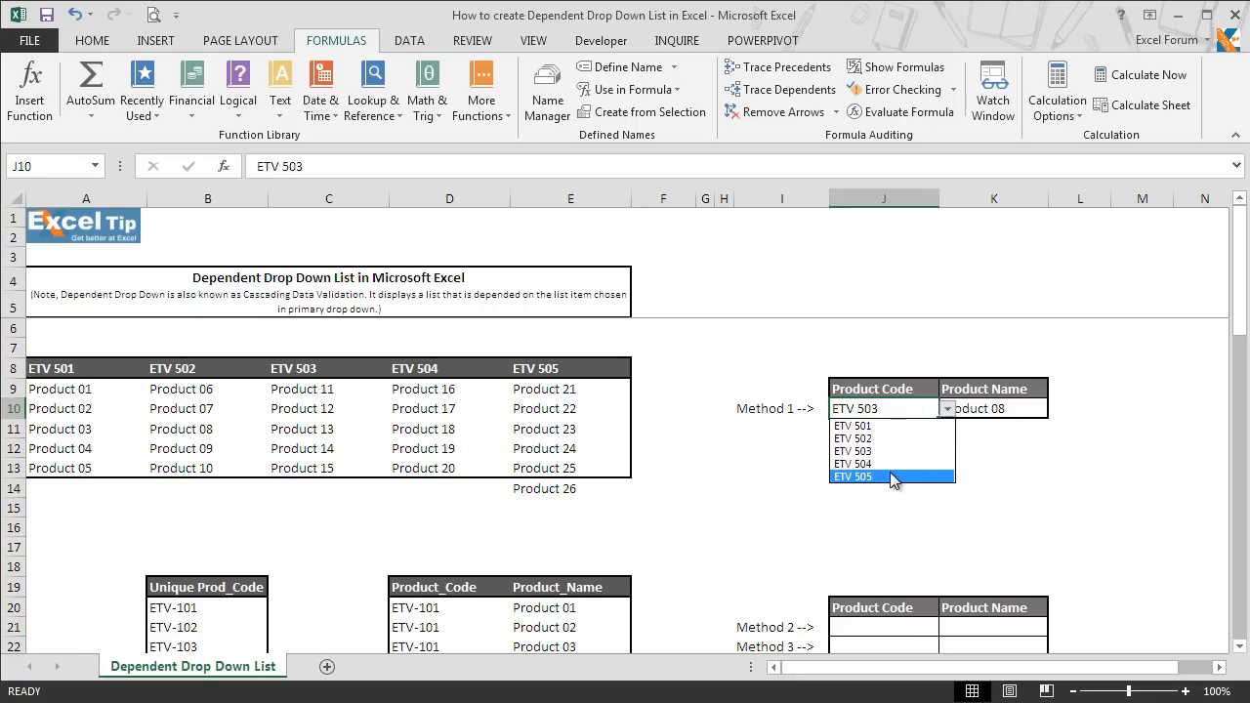
click(892, 476)
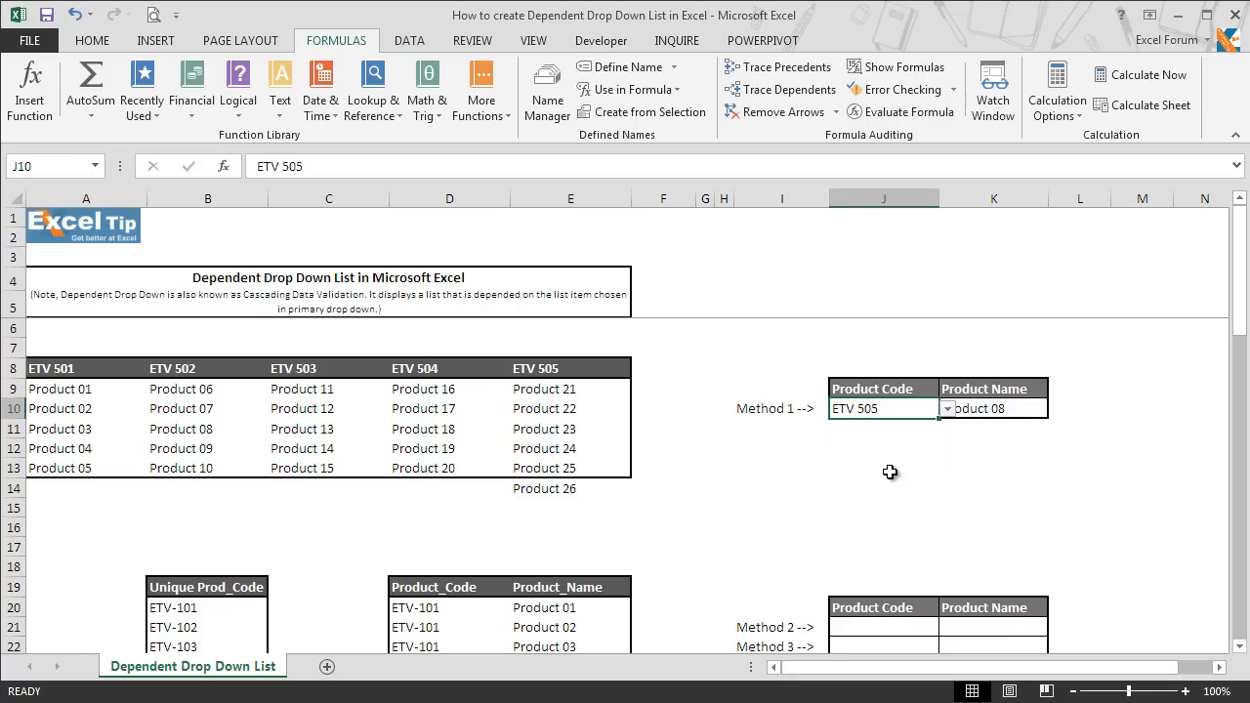
click(1014, 411)
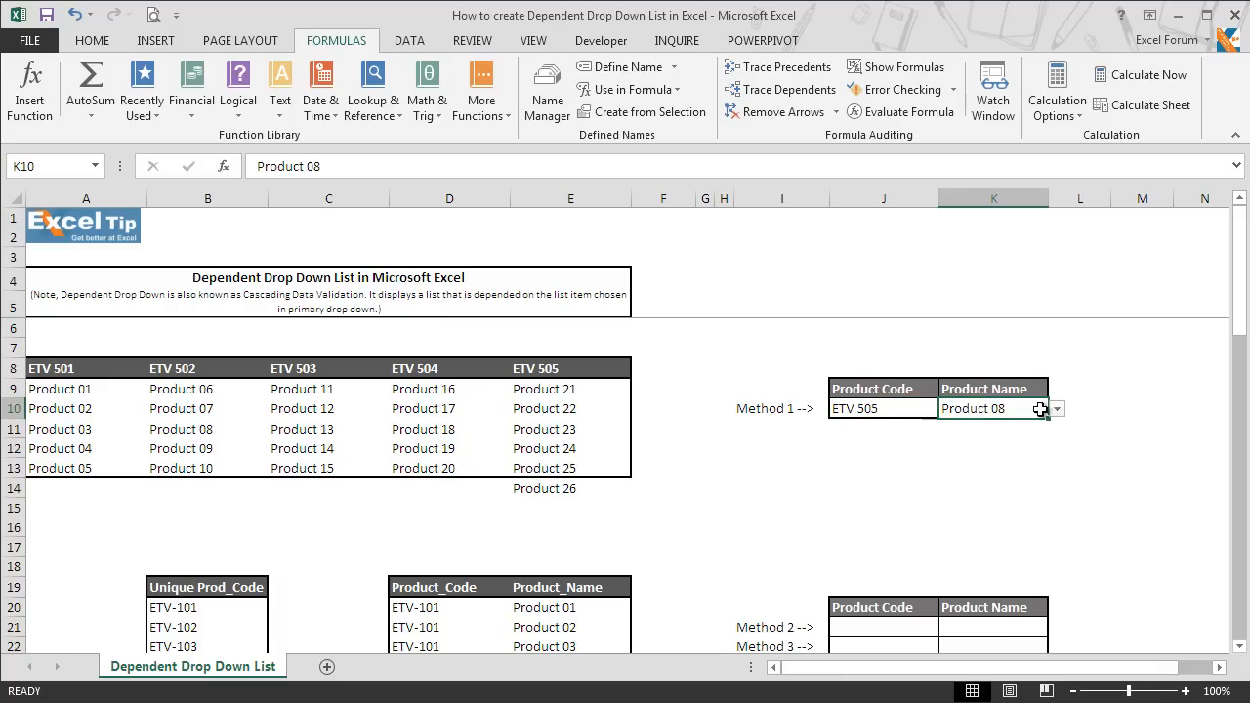
click(1058, 411)
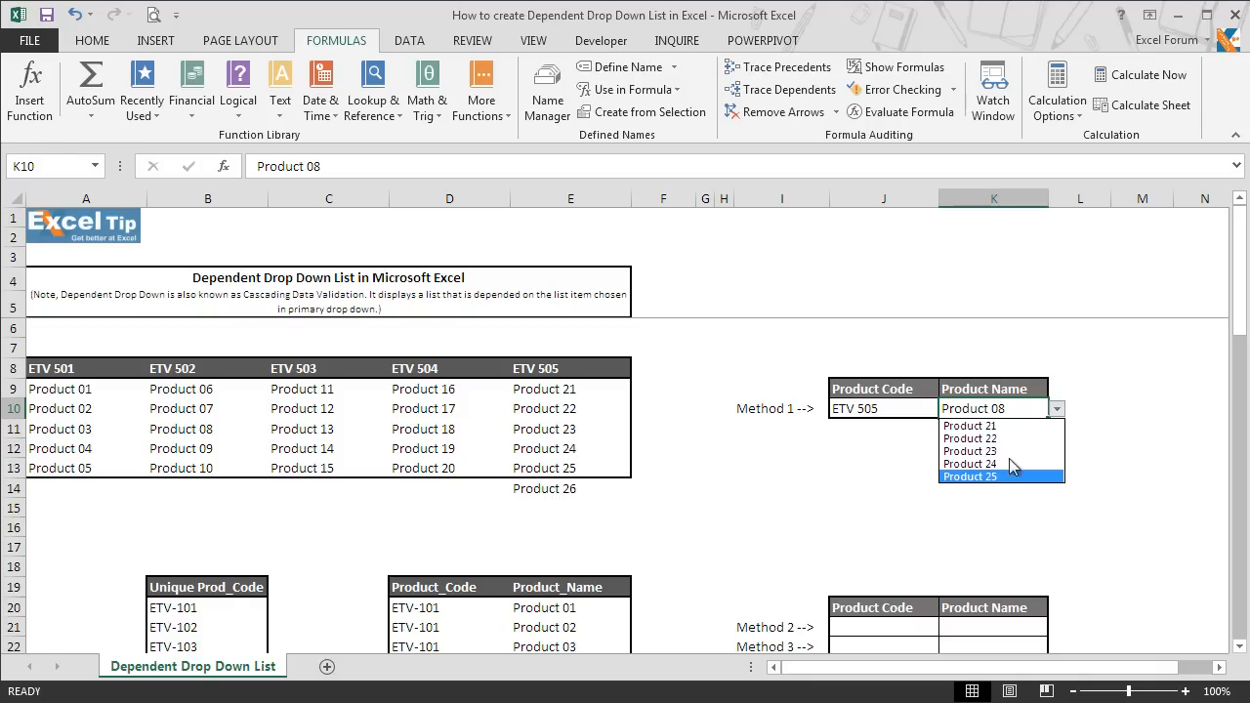
key(Escape)
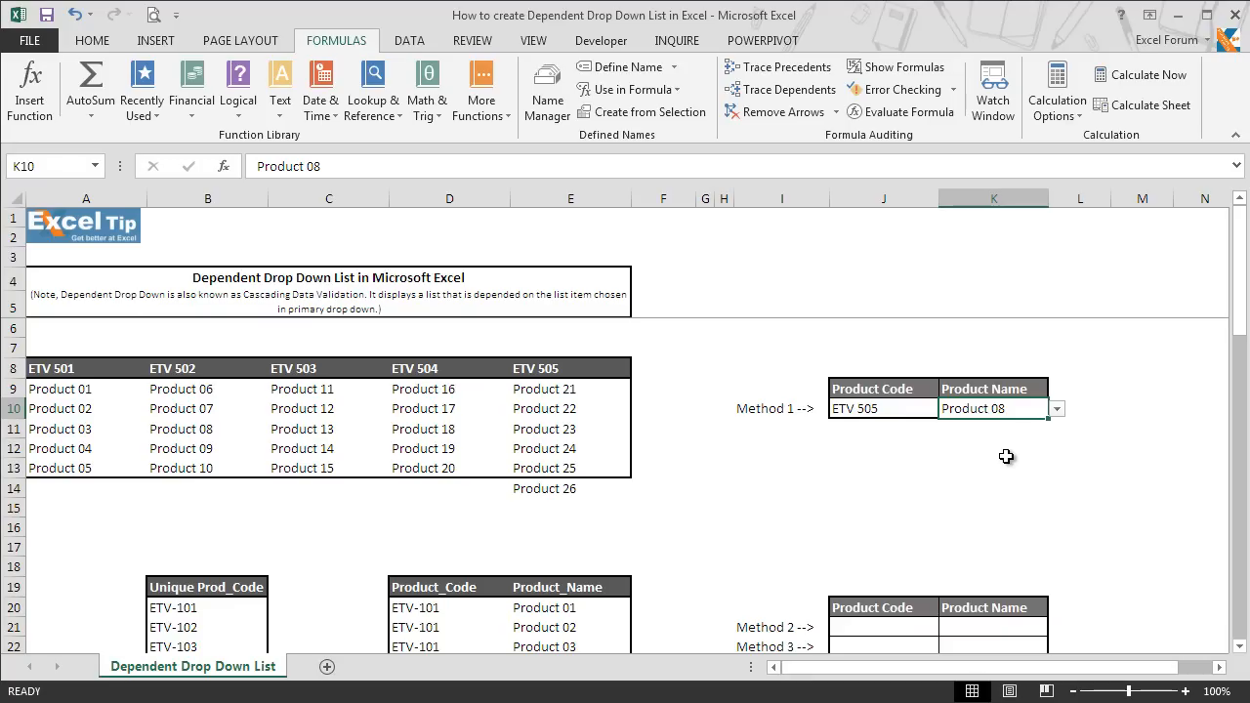
Step: Start data validation for the Method 2 product code cell J21 and allow List values
click(1239, 646)
scroll(1239, 646, down, 3)
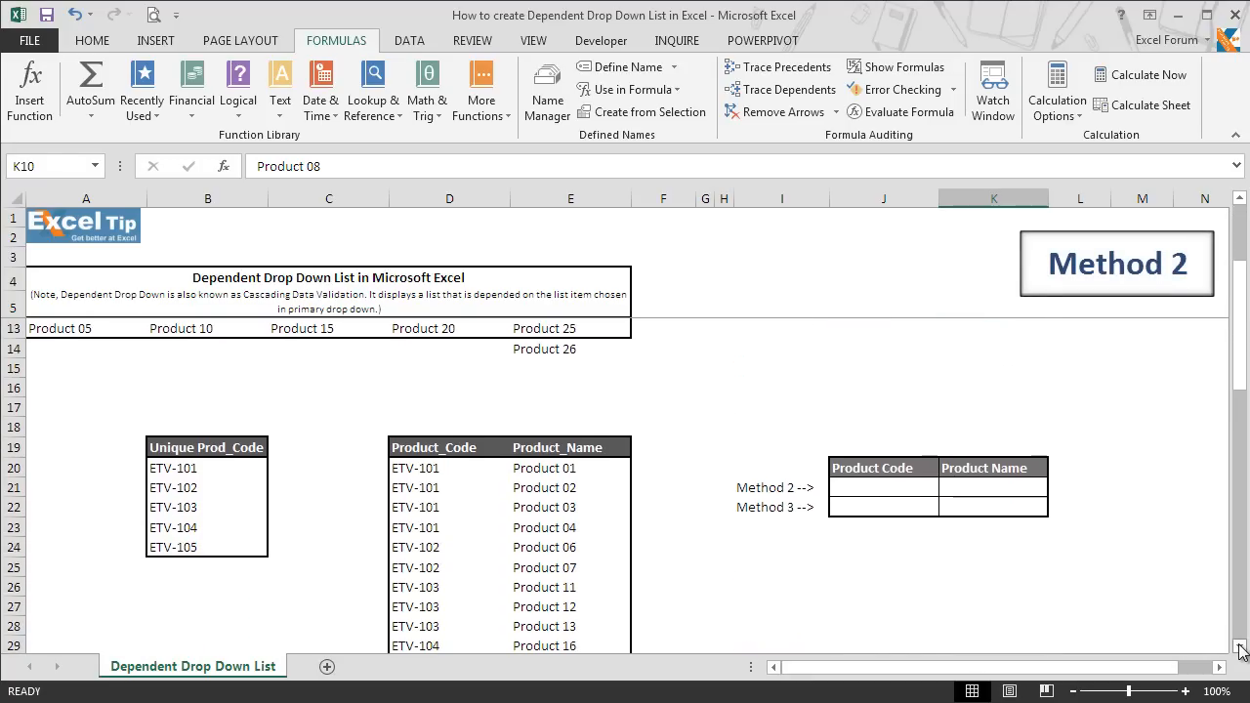
scroll(1239, 634, down, 2)
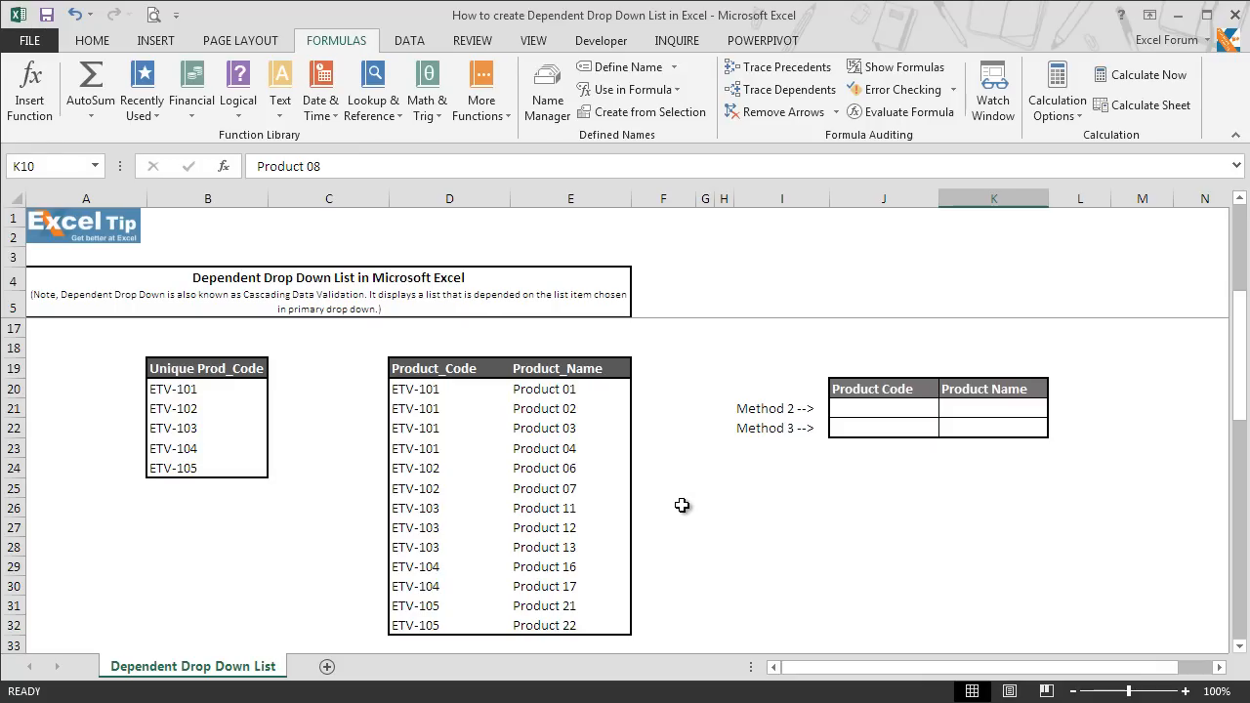
click(857, 410)
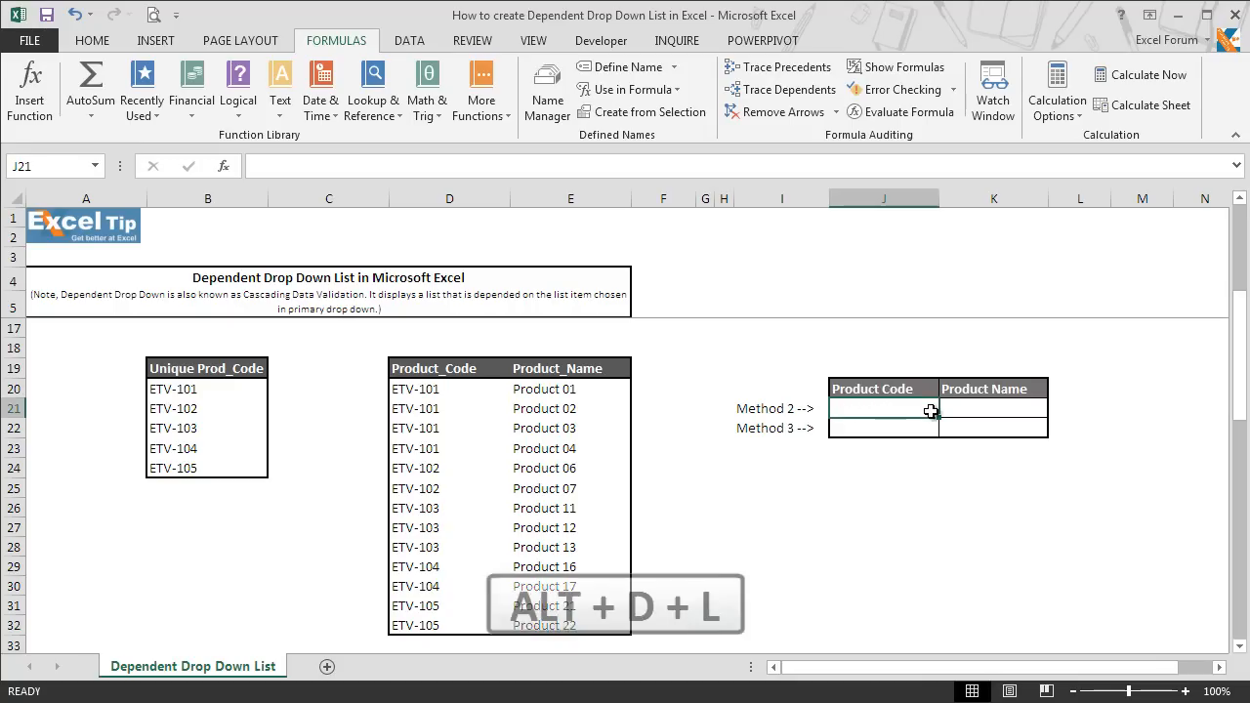
key(alt)
key(d)
key(l)
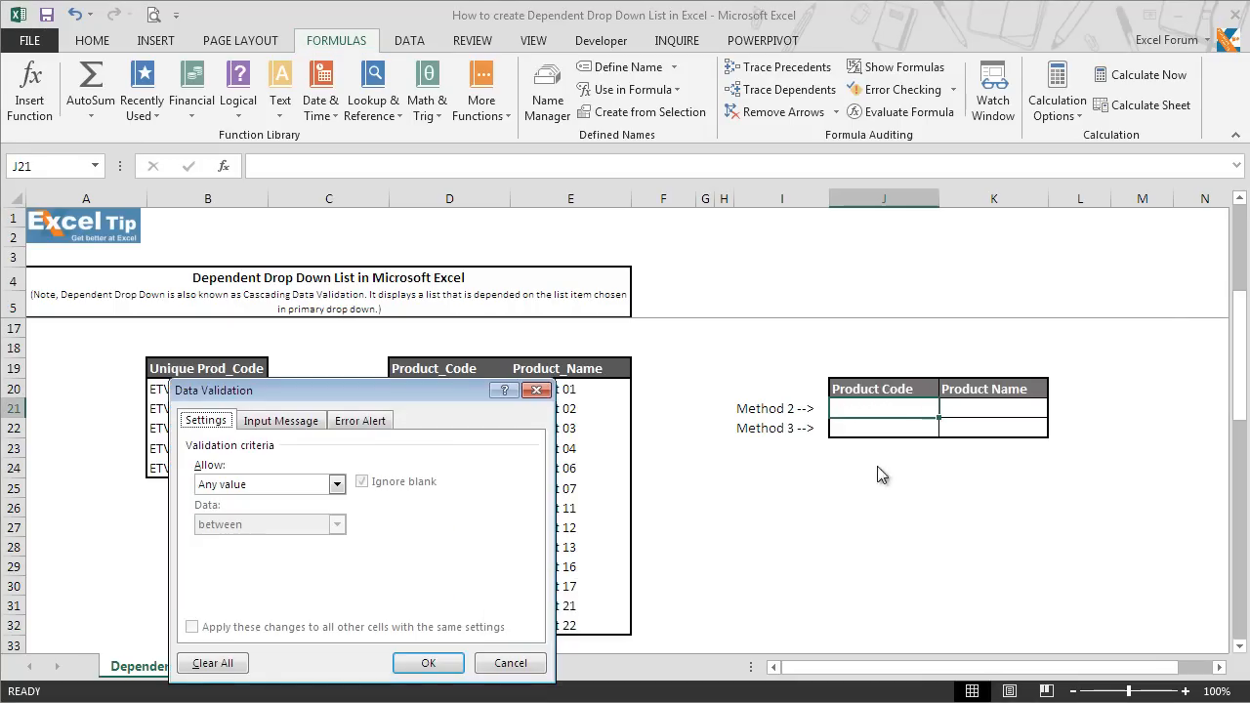
drag(354, 401, 737, 422)
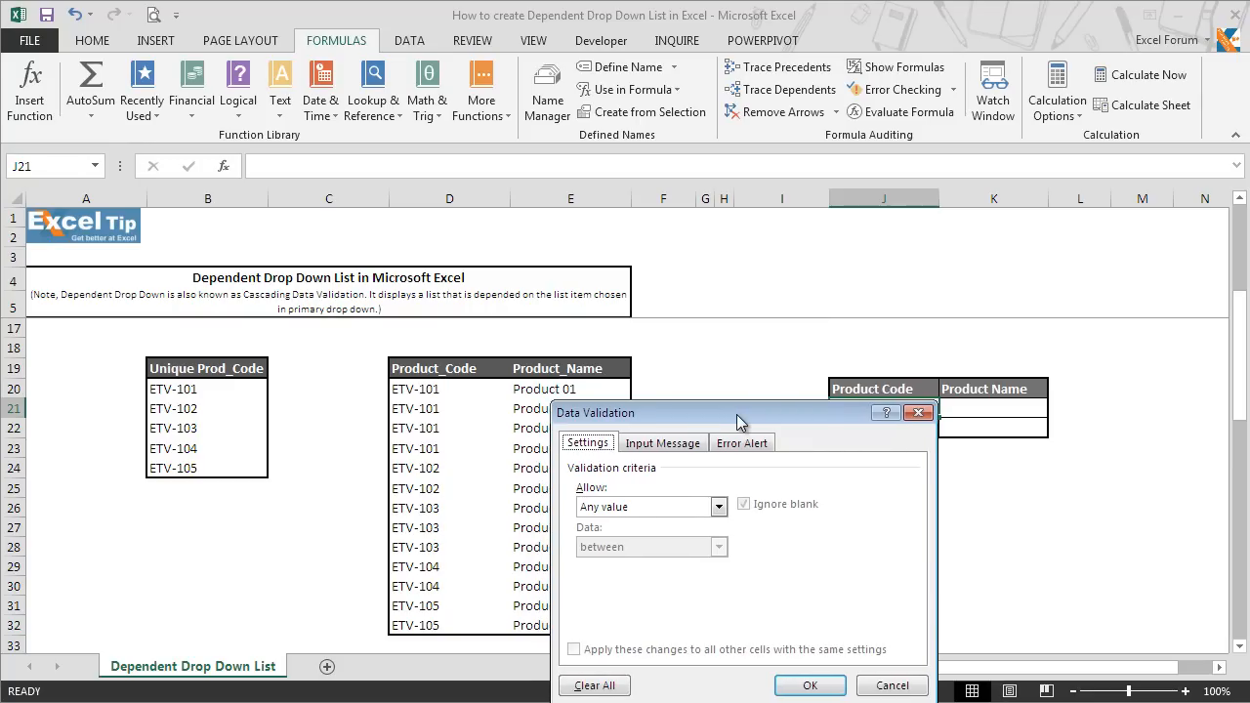
click(695, 507)
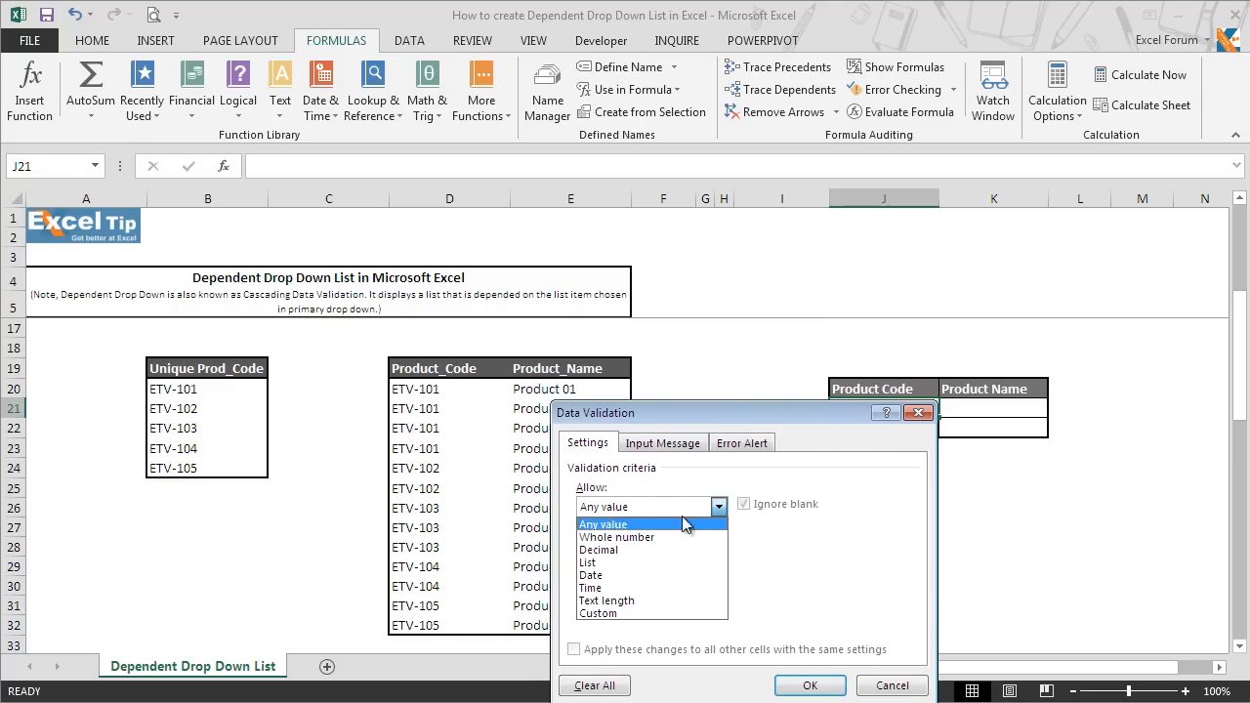
click(664, 562)
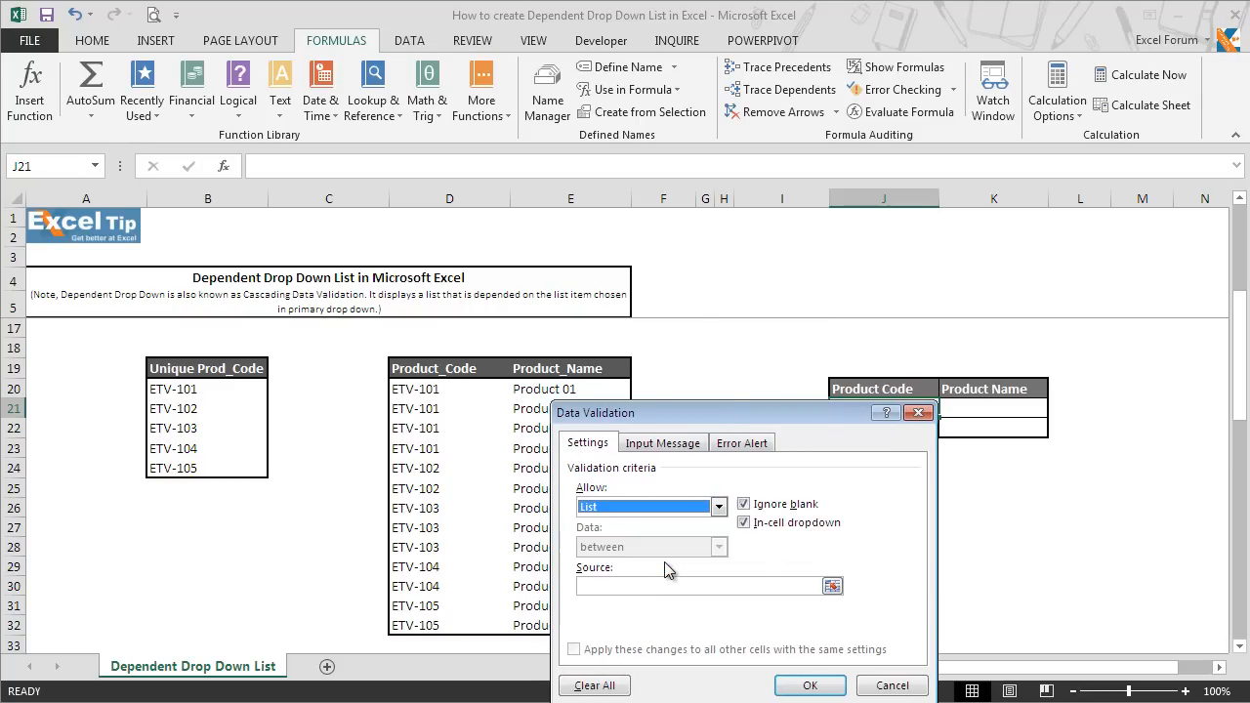
Step: Set the validation source for J21 to the unique product codes =$B$20:$B$24, apply it, and check the cell's drop-down choices
click(644, 586)
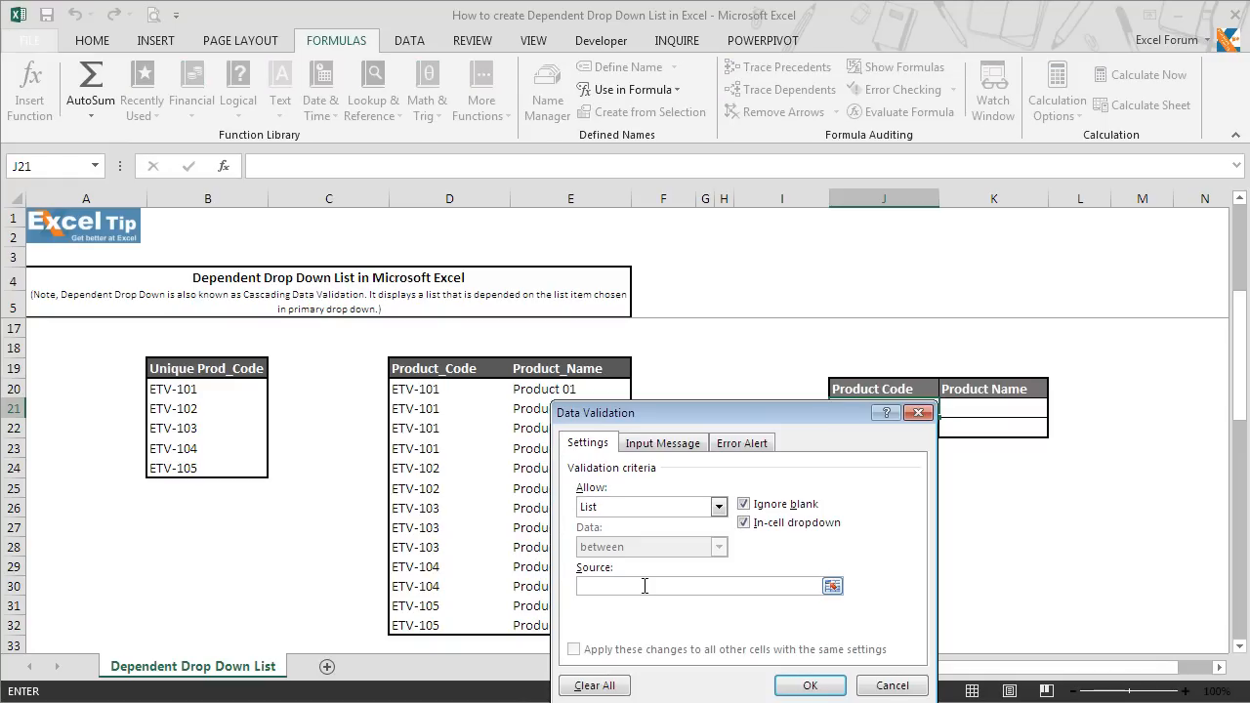
drag(234, 389, 223, 469)
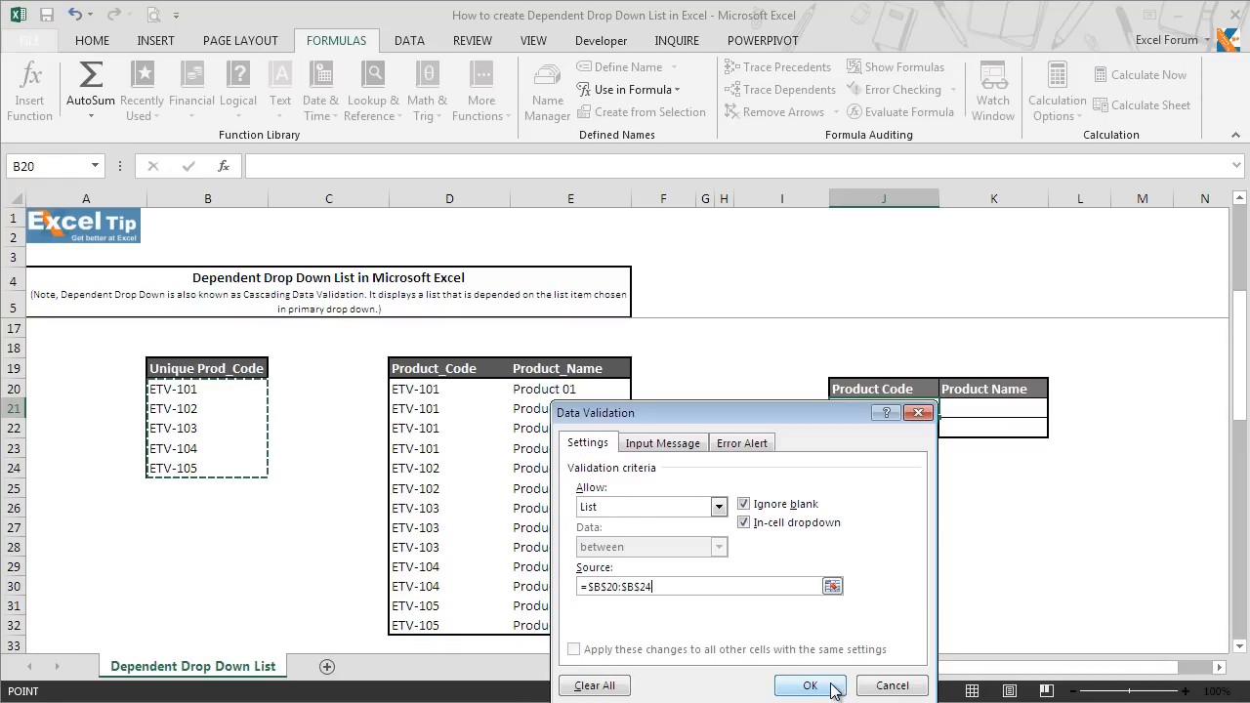
drag(806, 411, 795, 368)
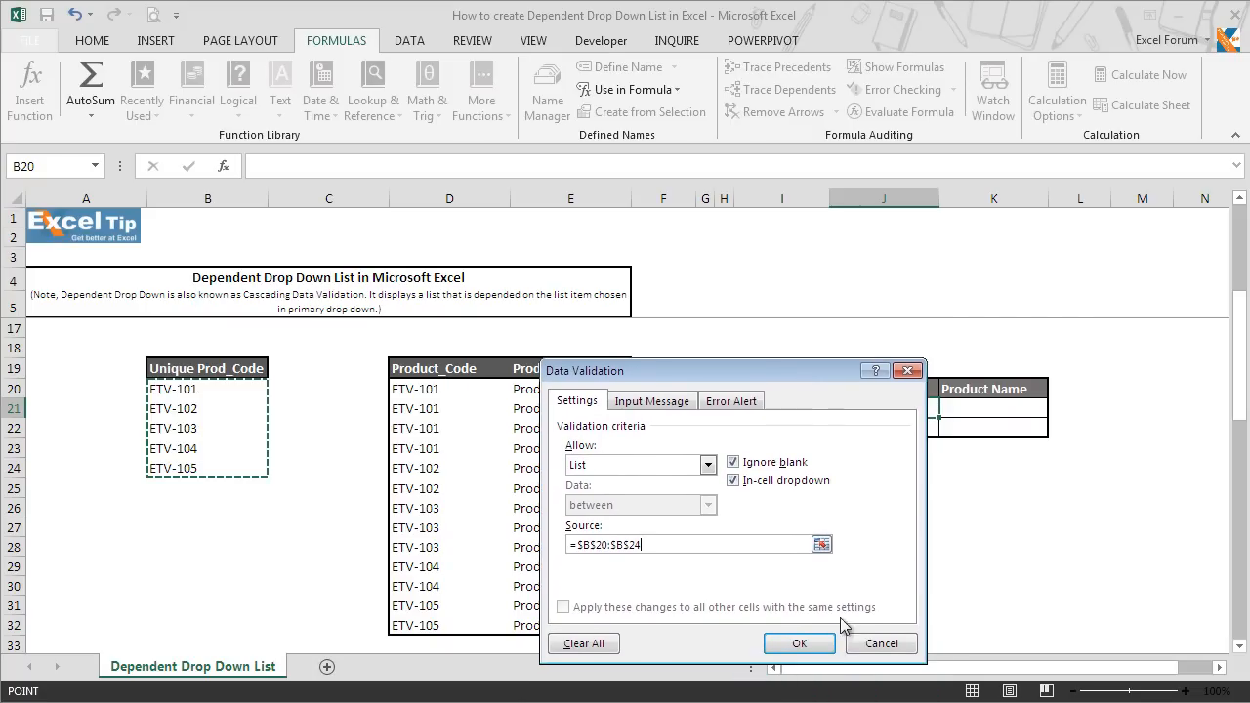
click(807, 644)
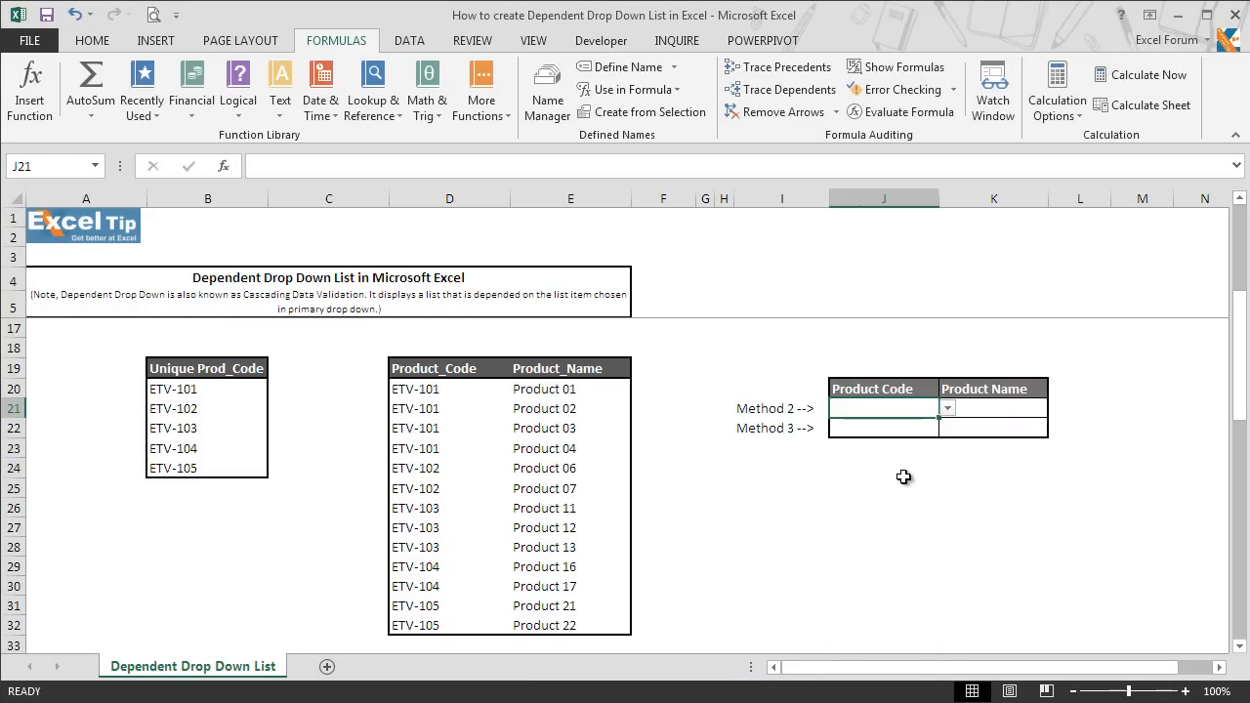
click(947, 408)
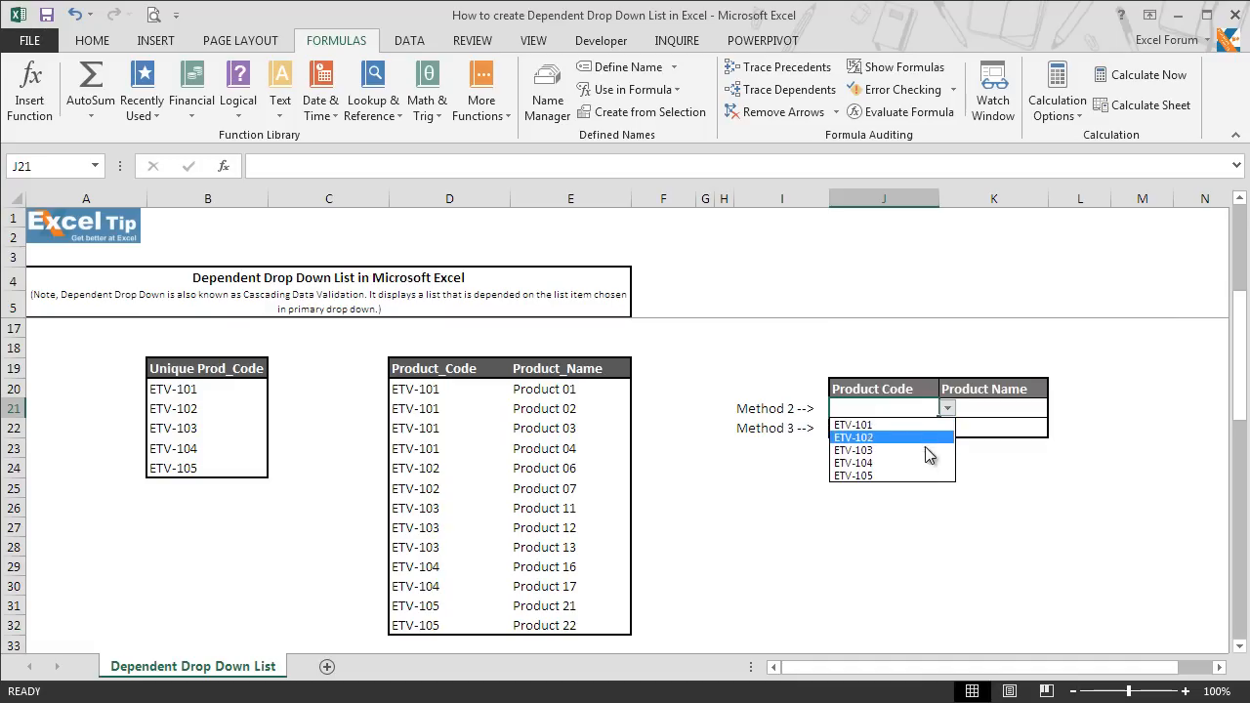
key(Escape)
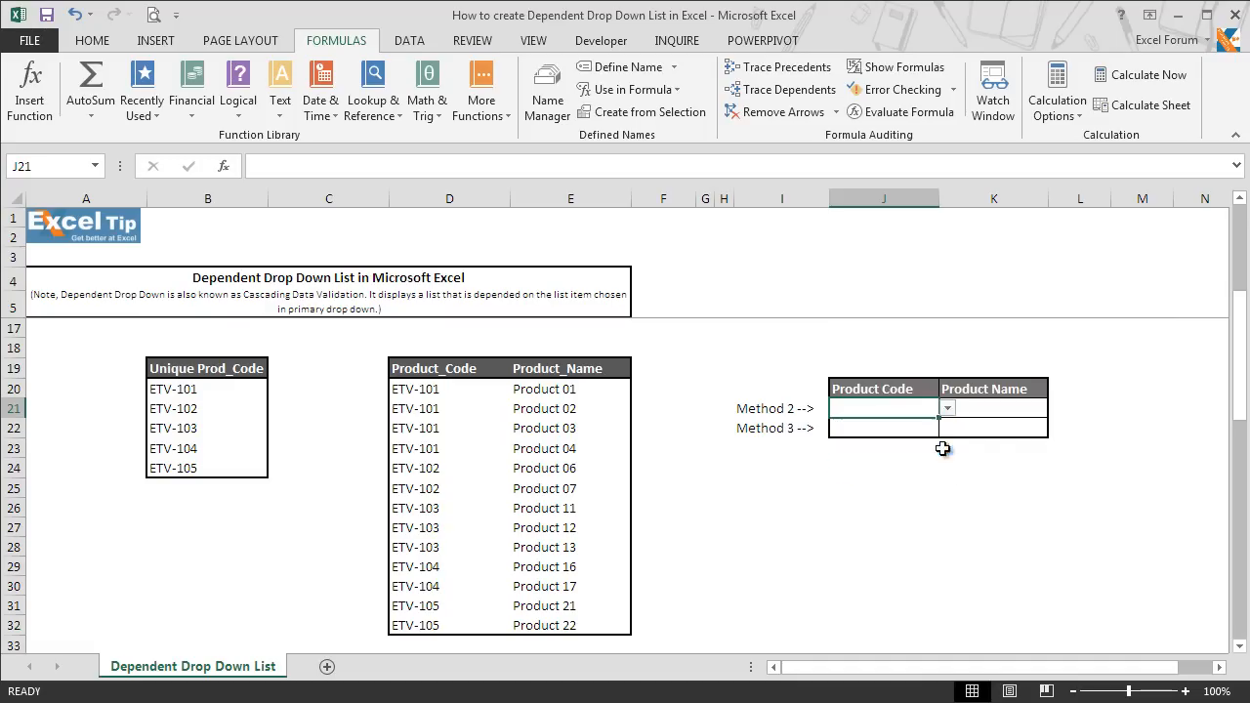
Step: Start data validation for the Method 2 product name cell K21 and allow List values
click(1011, 413)
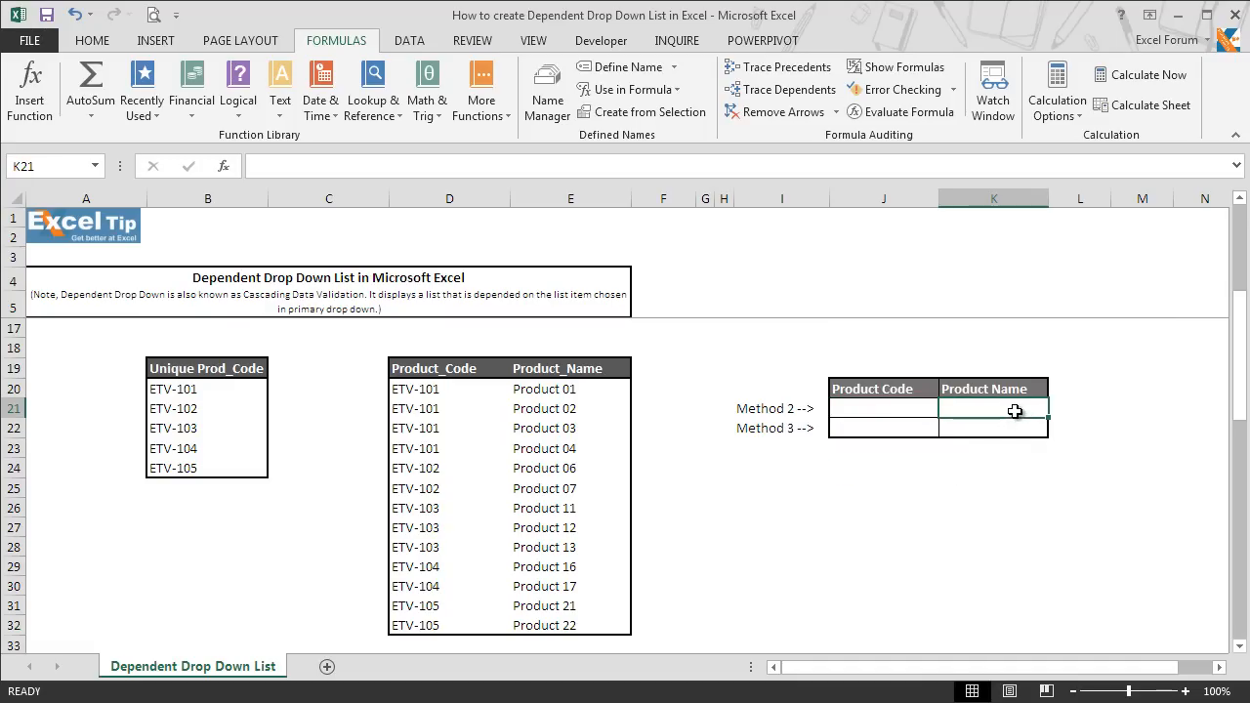
key(alt+d+l)
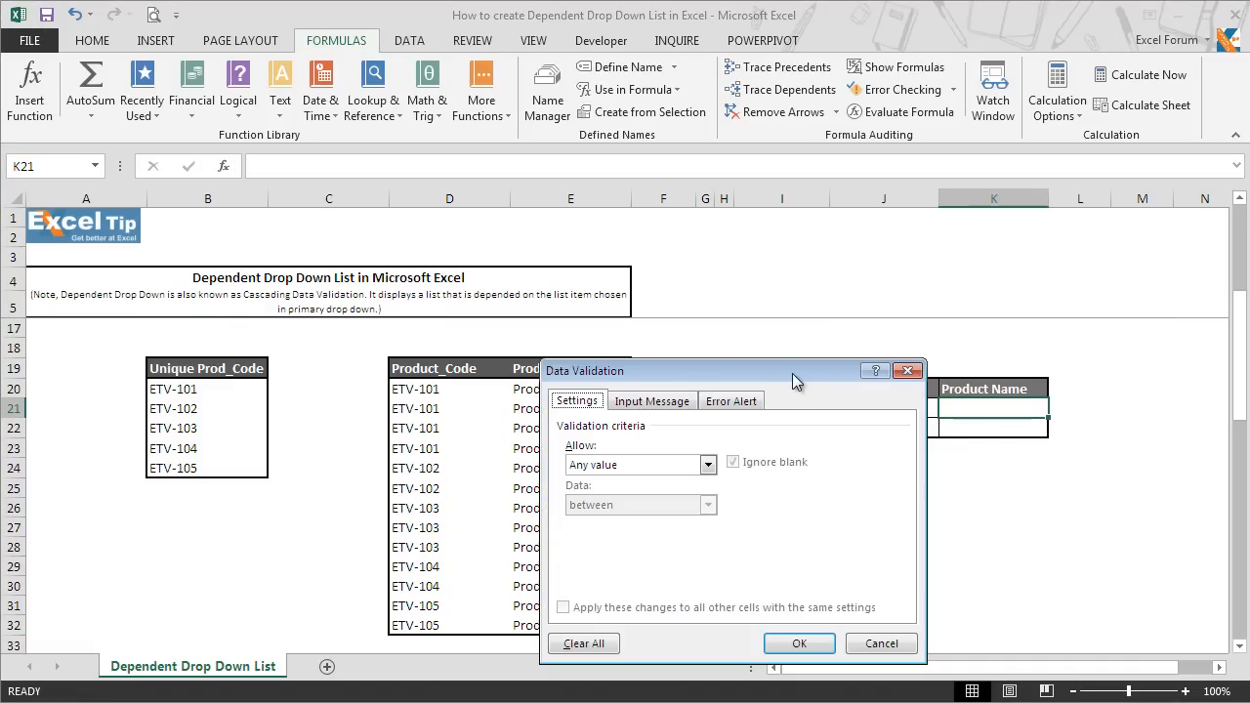
click(675, 465)
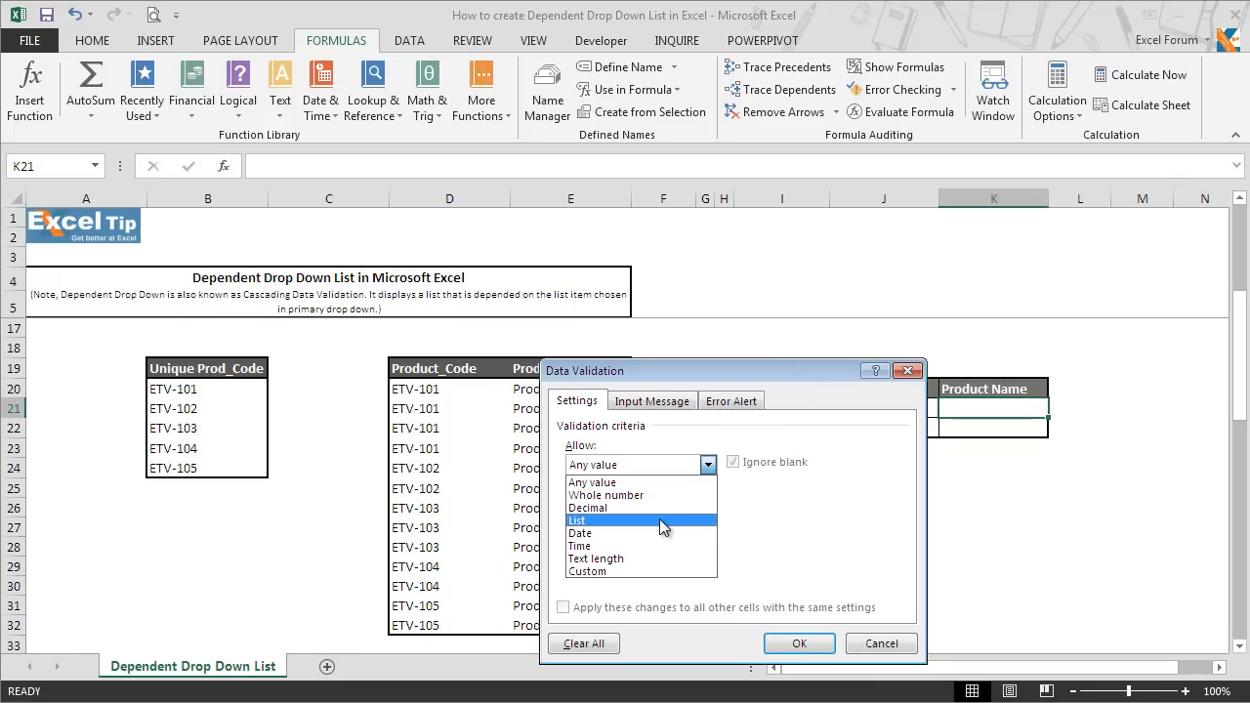
click(660, 522)
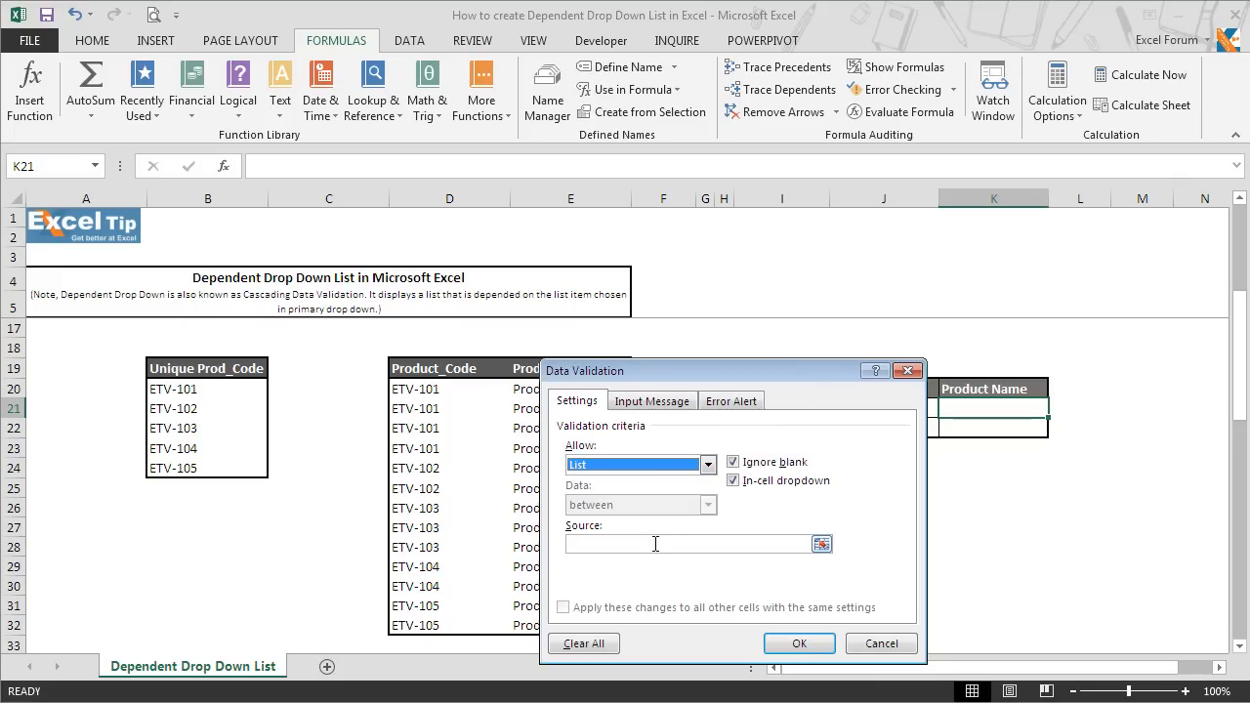
Step: Begin the K21 validation source with an OFFSET formula that starts from the Product_Name header, =OFFSET($E$19,
click(656, 545)
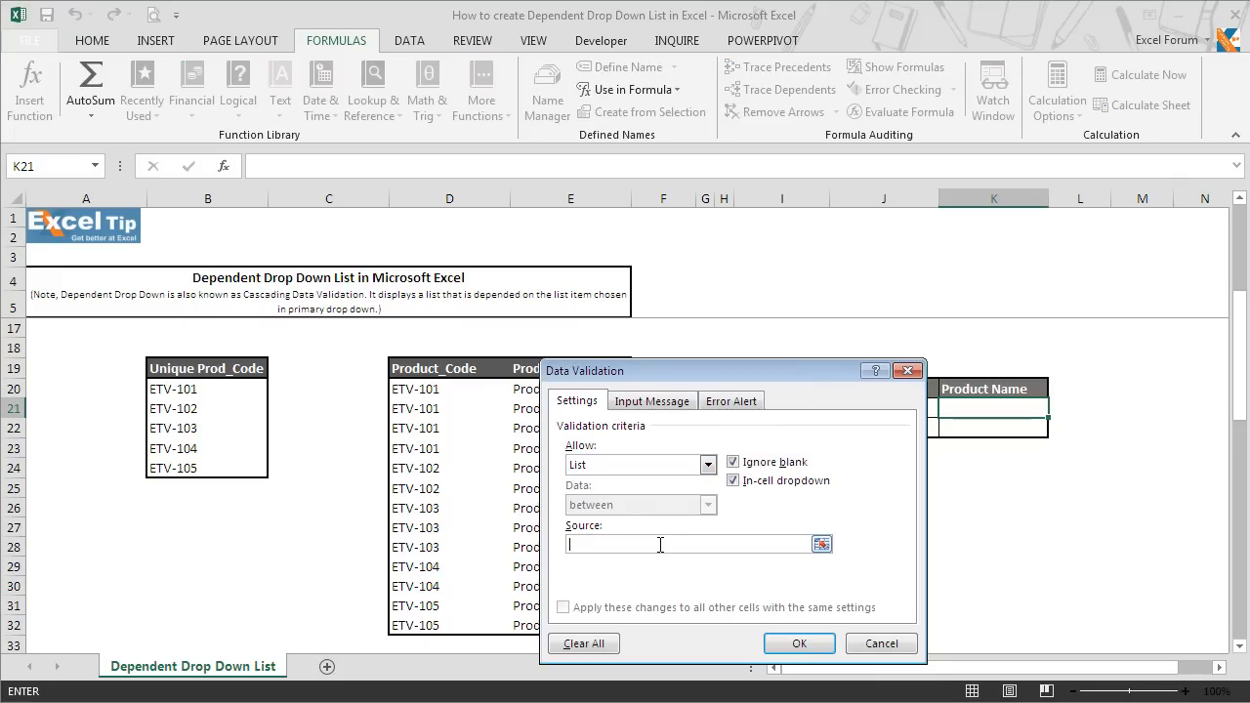
text(=OFFSET()
drag(684, 371, 817, 353)
click(583, 371)
click(876, 528)
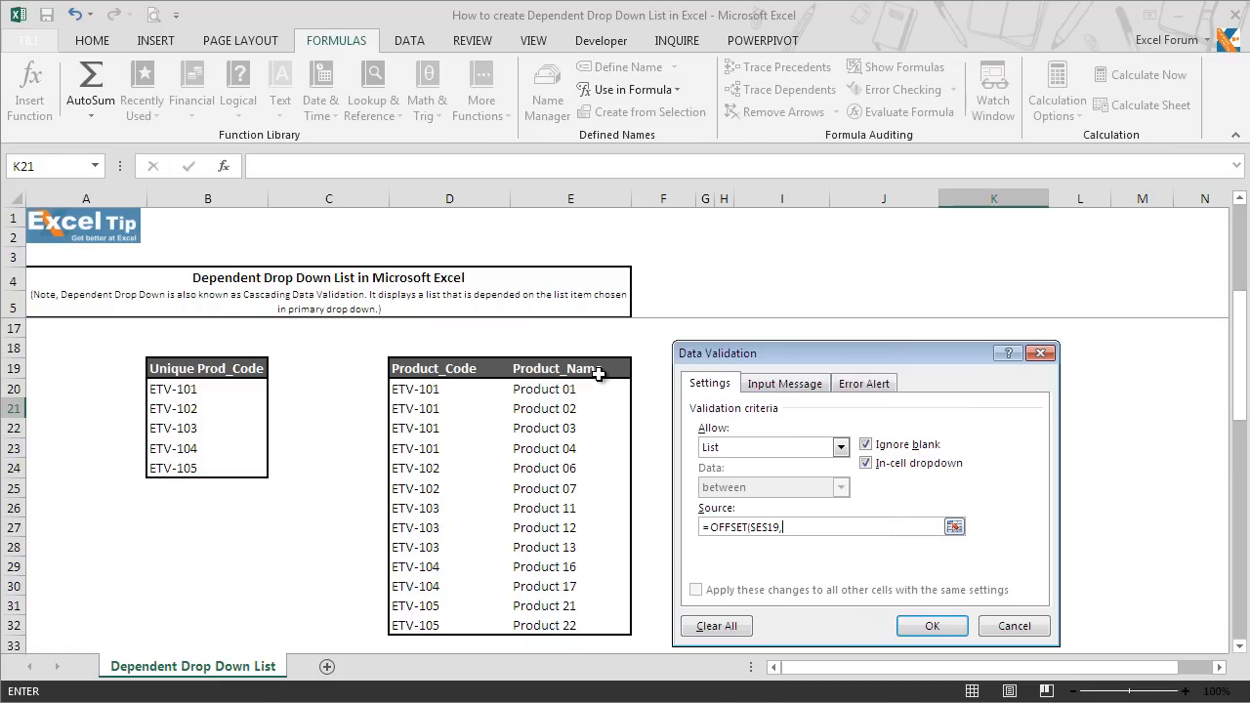
Step: Add MATCH($J$21,$D$20:$D$32,0) as the OFFSET rows argument and 0 as the columns argument in the validation source
text(MATCH()
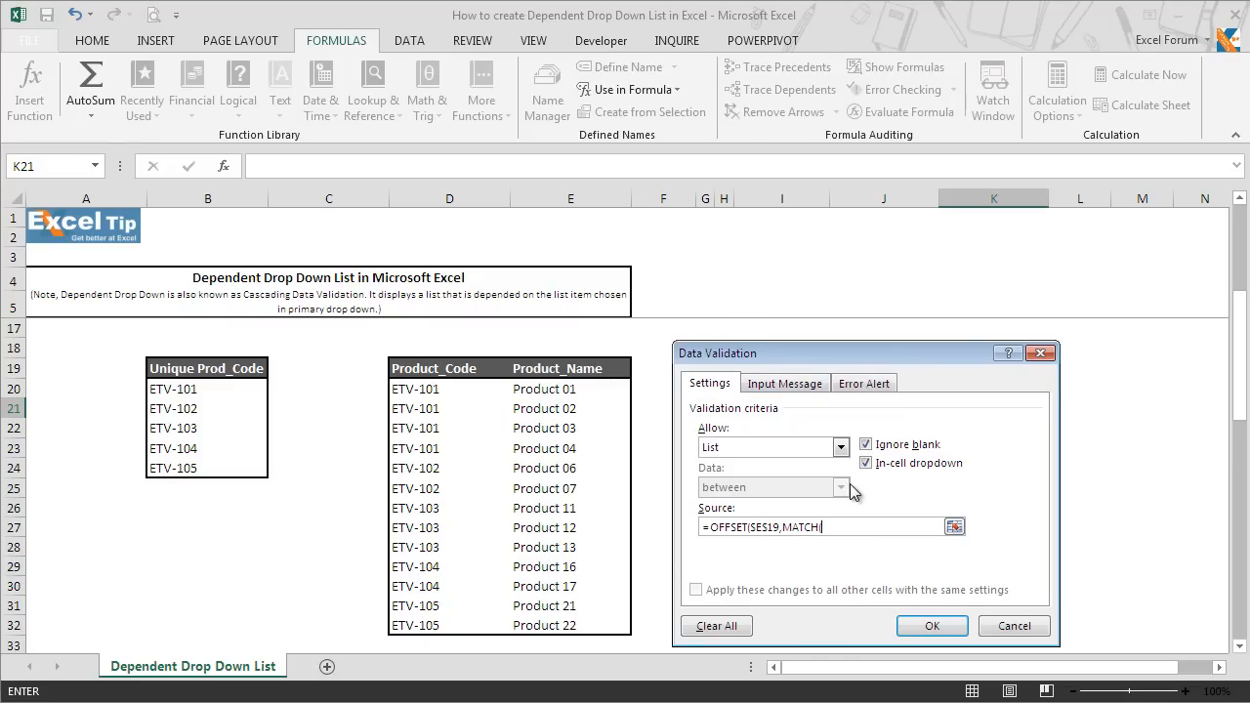
drag(782, 359, 505, 226)
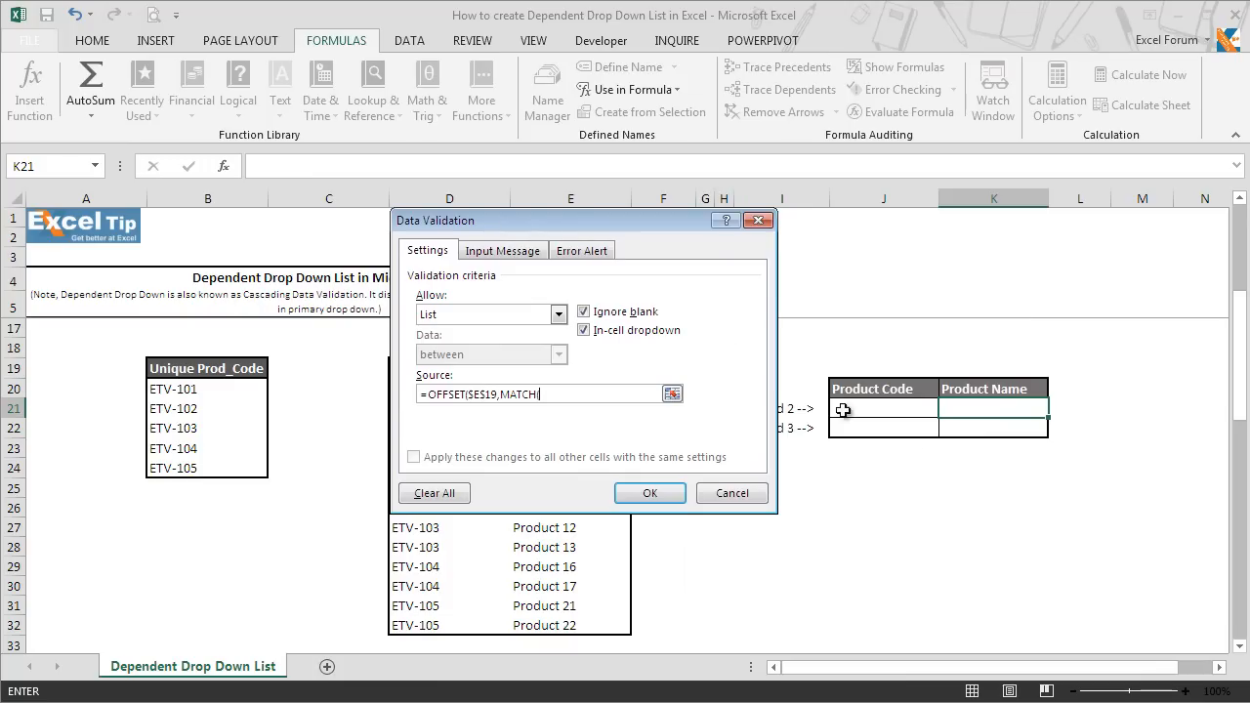
click(901, 408)
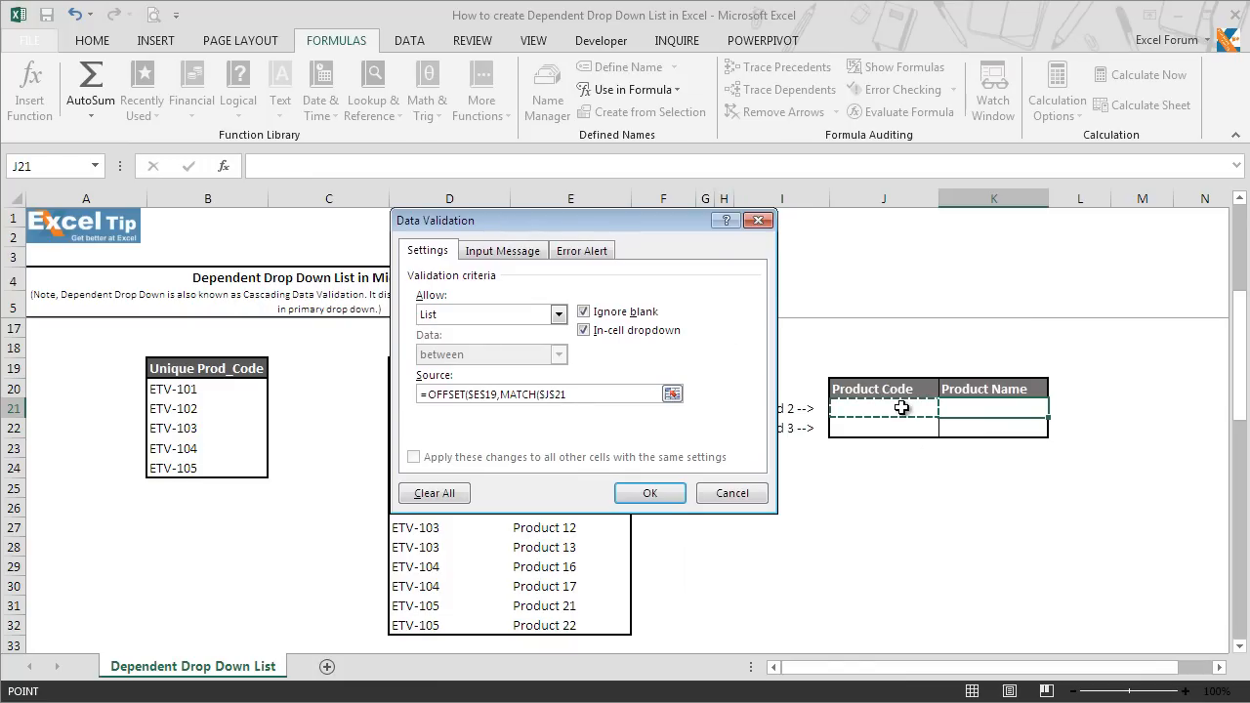
text(,)
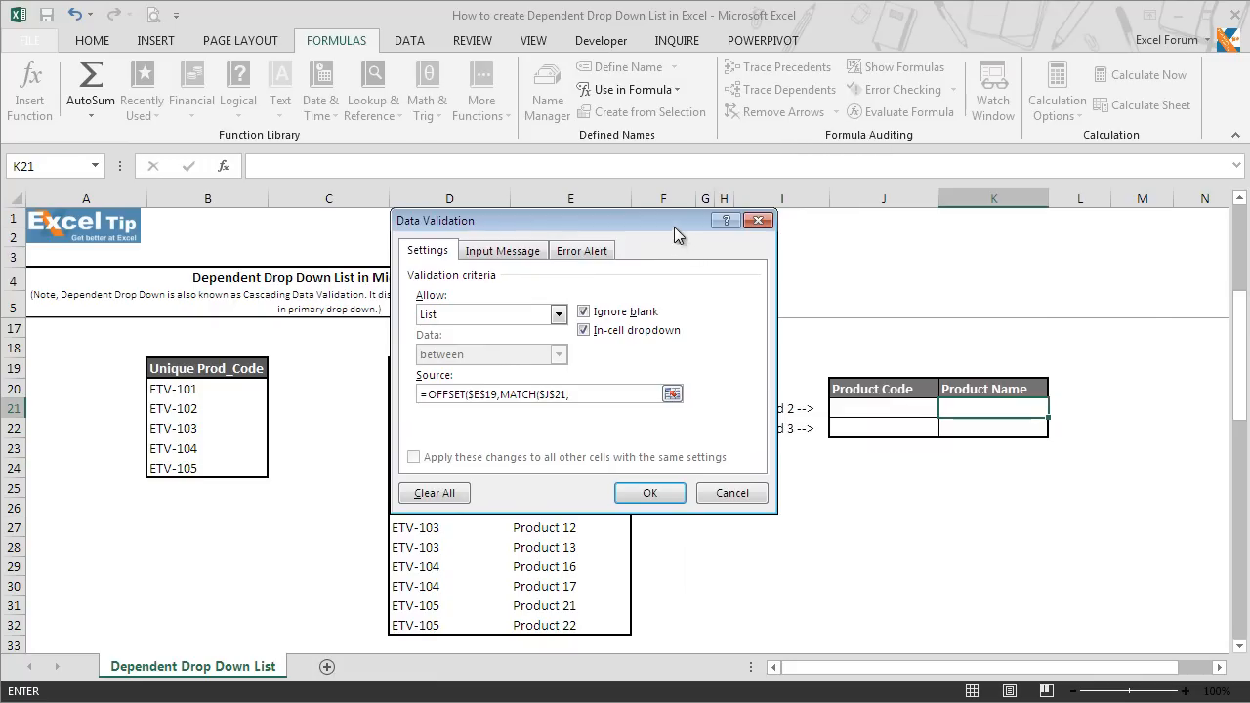
drag(677, 234, 1053, 325)
drag(433, 390, 430, 633)
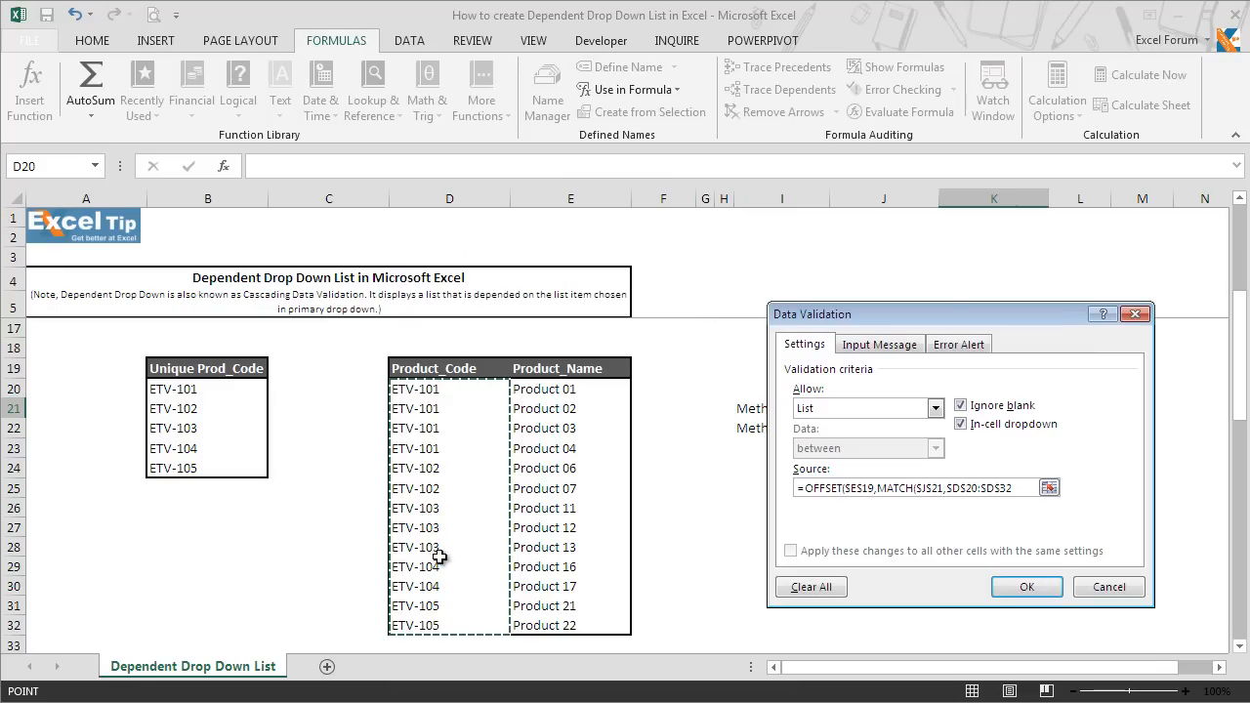
text(,0)
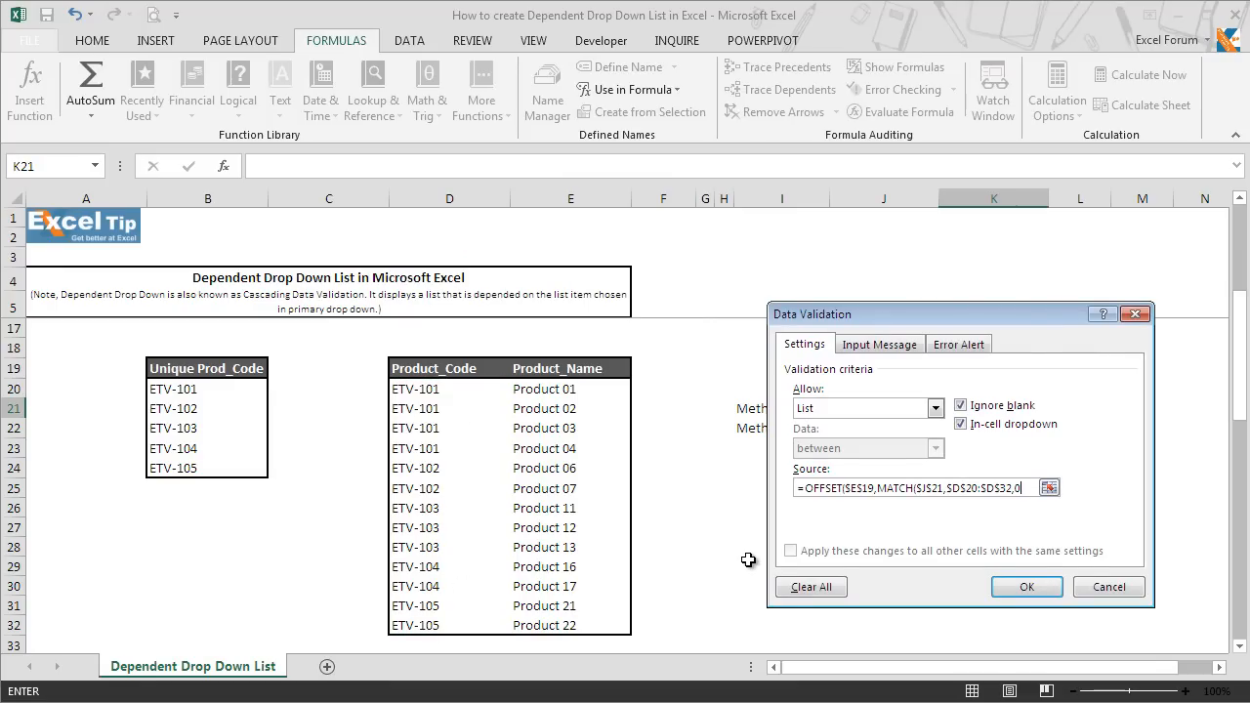
text(),)
text(0)
Step: Add COUNTIF($D$20:$D$32,$J$21) as the OFFSET height, close the formula, and apply the validation to K21 despite the source error
text(,COUNG)
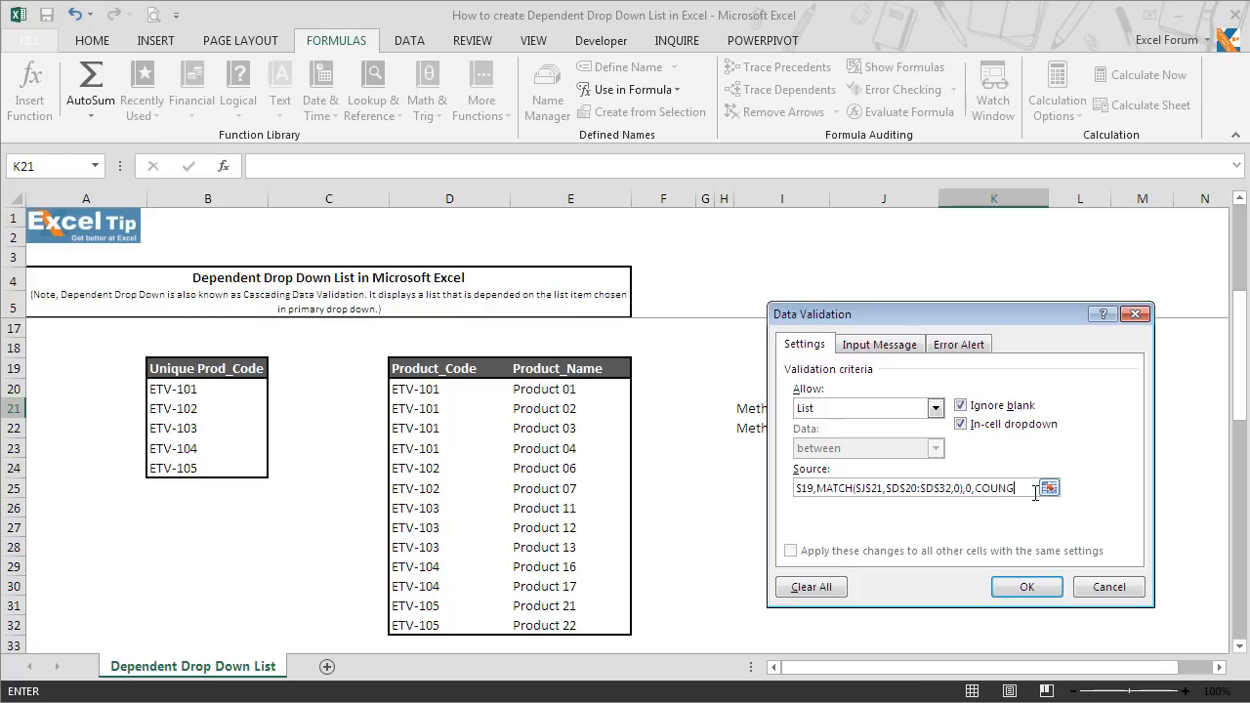
key(BackSpace)
text(TIF()
drag(436, 391, 431, 548)
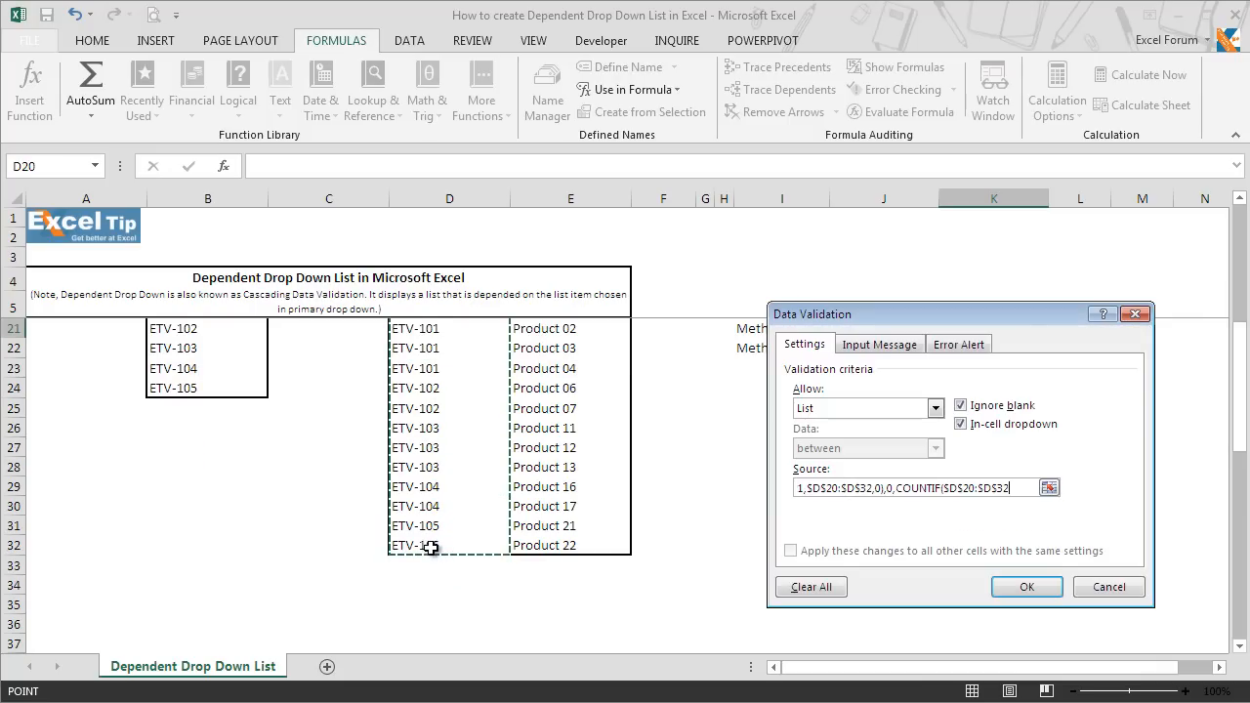
drag(921, 324, 994, 357)
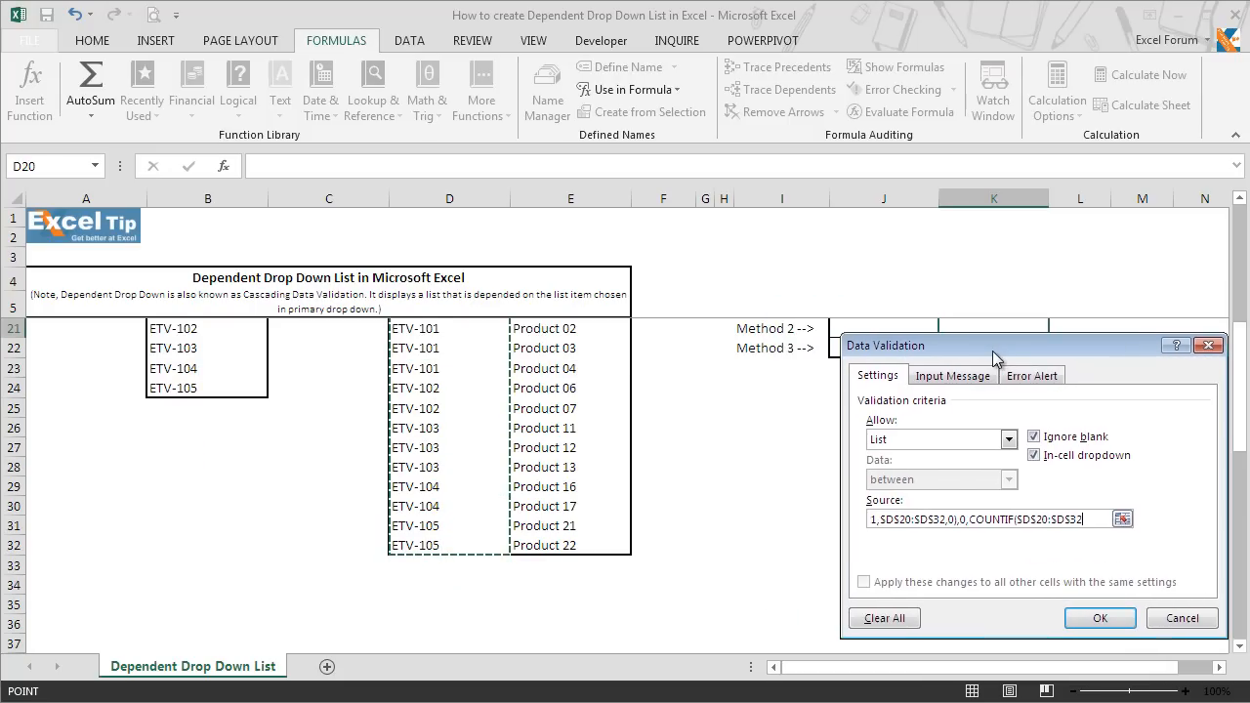
text(,)
click(865, 328)
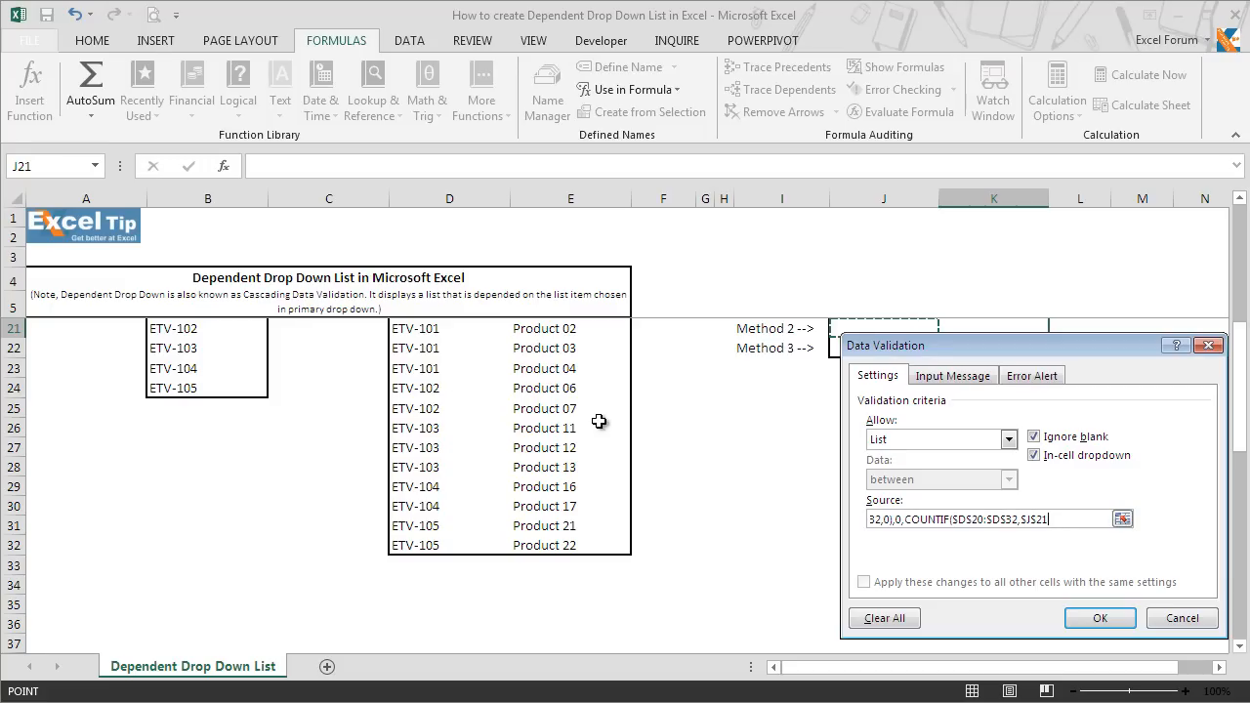
text())
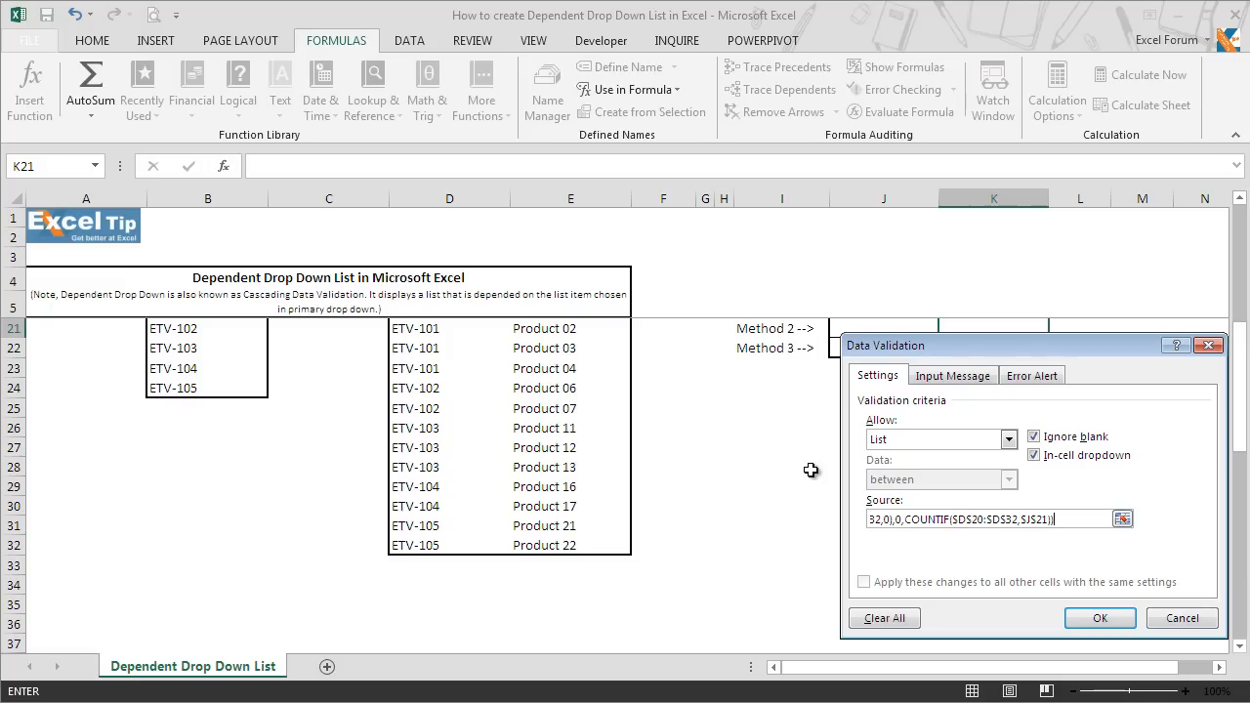
click(1097, 620)
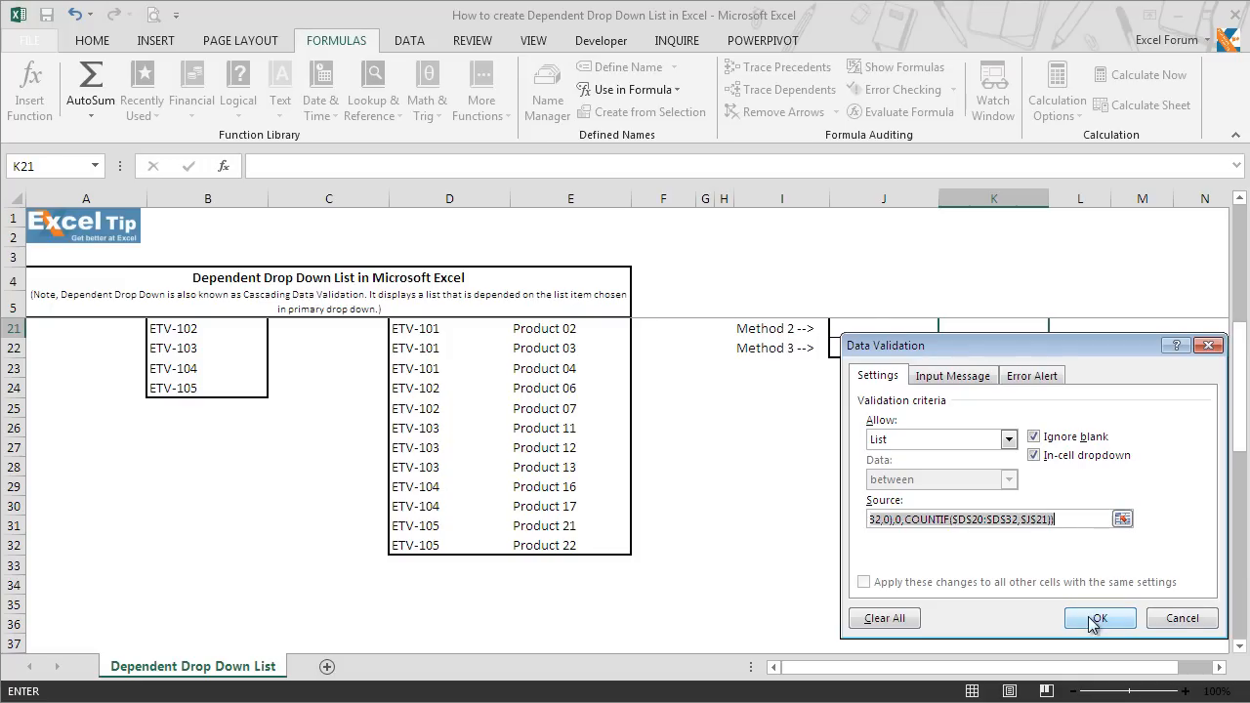
drag(718, 349, 556, 314)
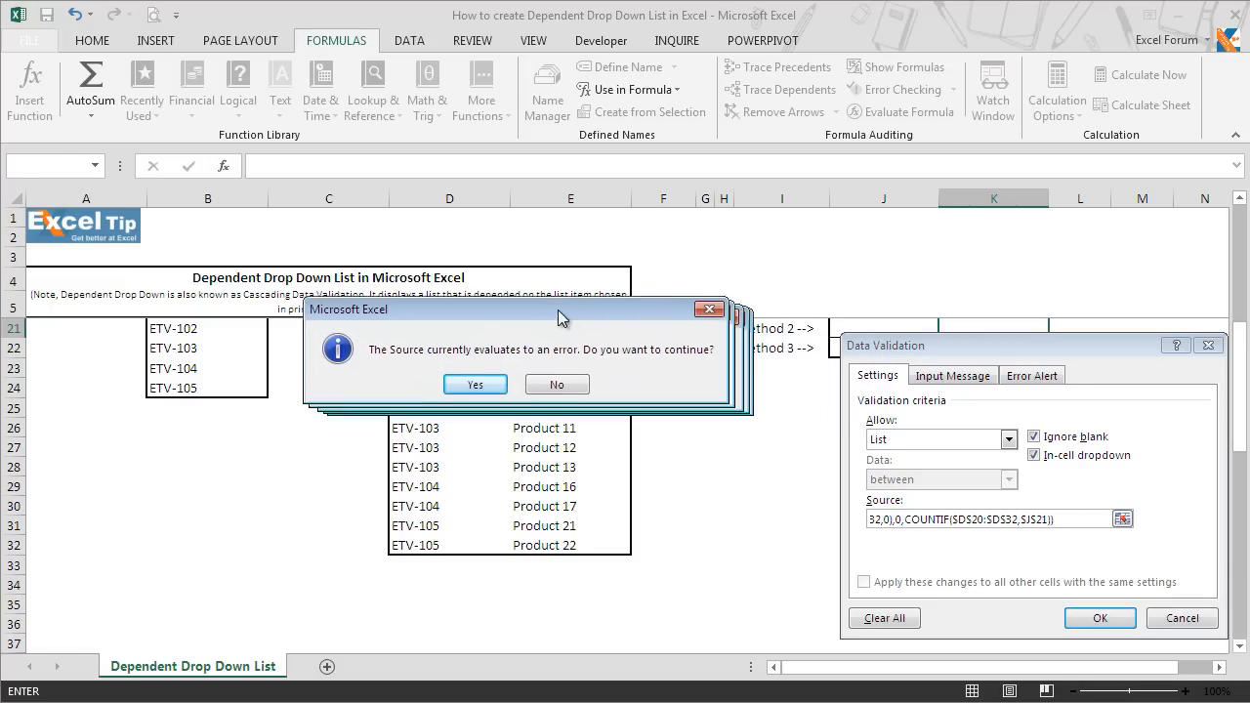
click(460, 380)
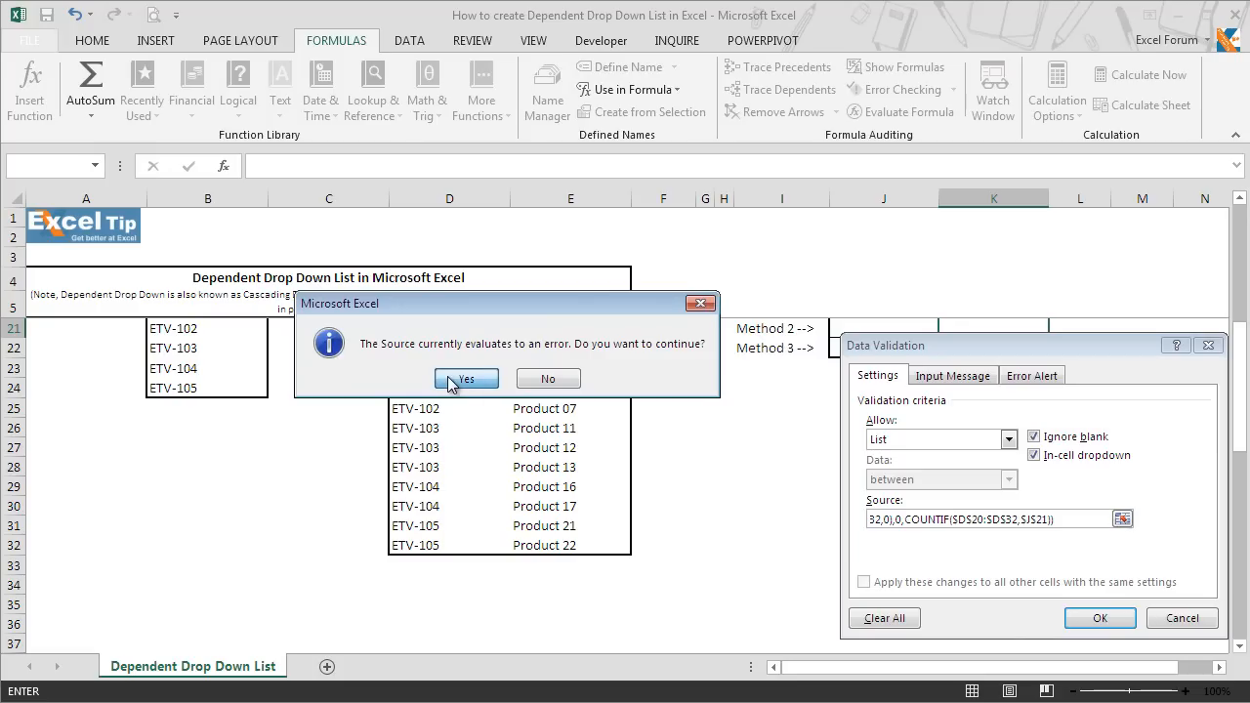
Step: Set the Method 2 product code in J21 to ETV-101 and check the product name choices in K21
drag(1238, 386, 1238, 371)
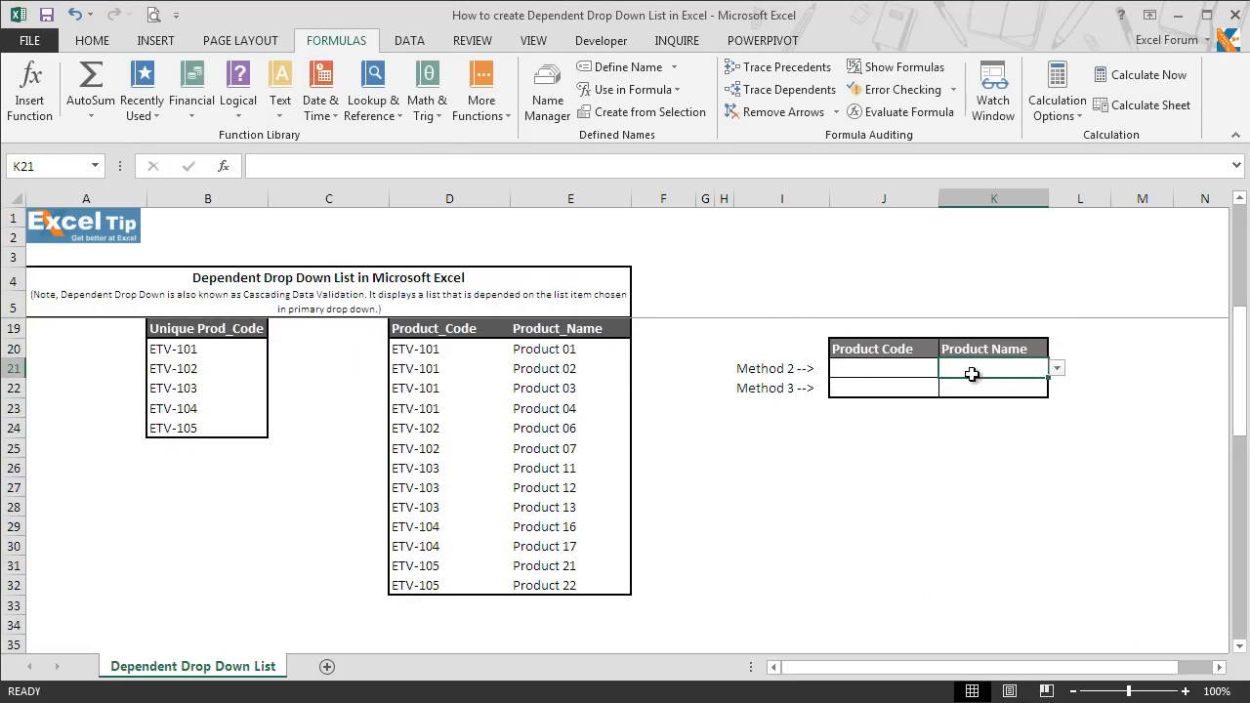
click(933, 369)
click(946, 368)
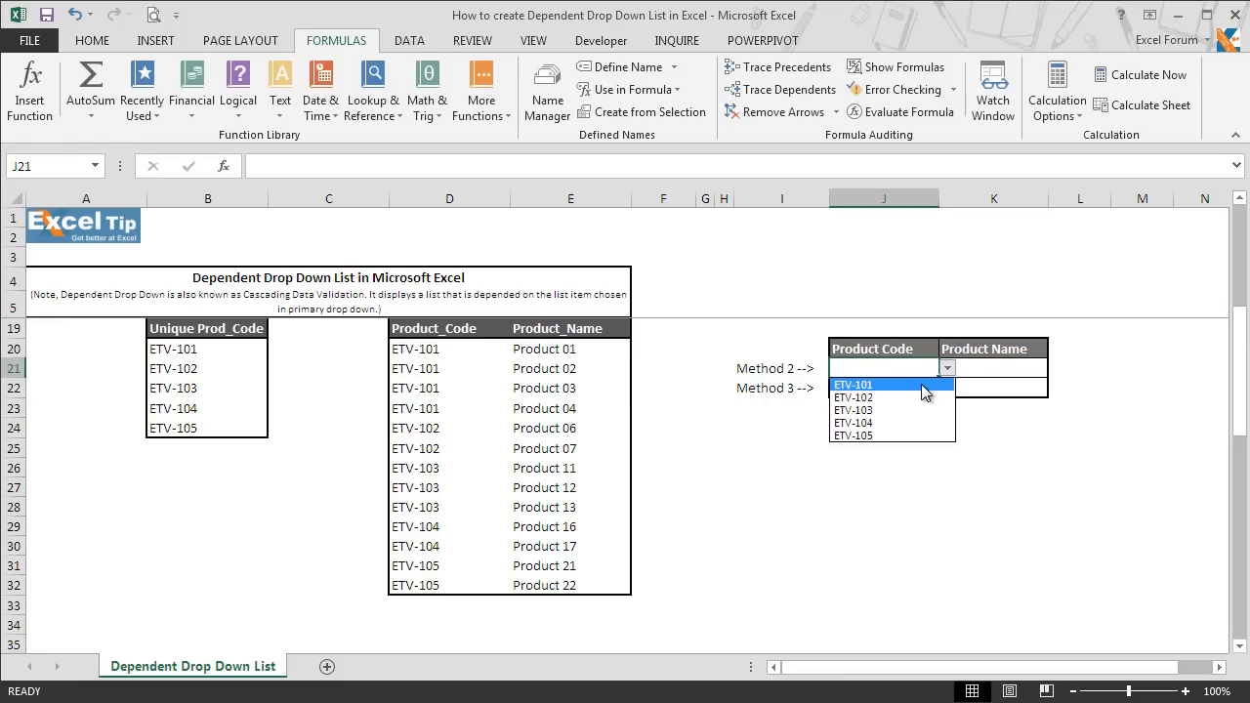
click(922, 387)
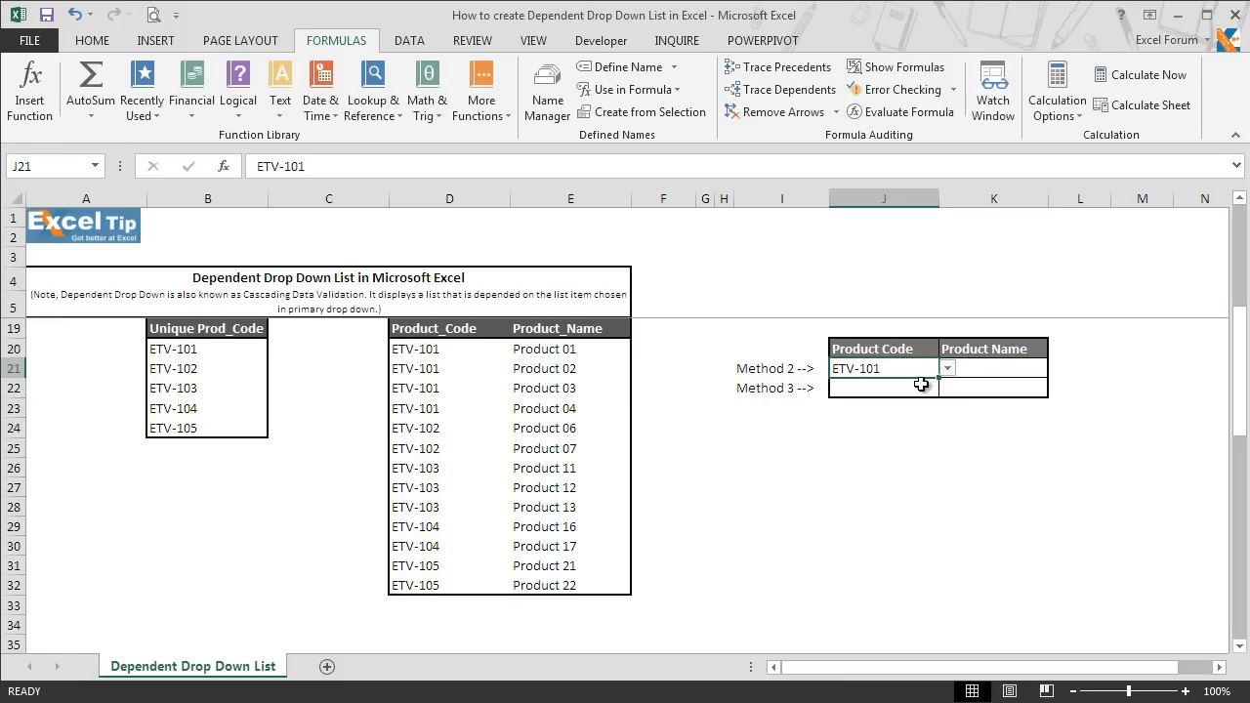
click(1004, 369)
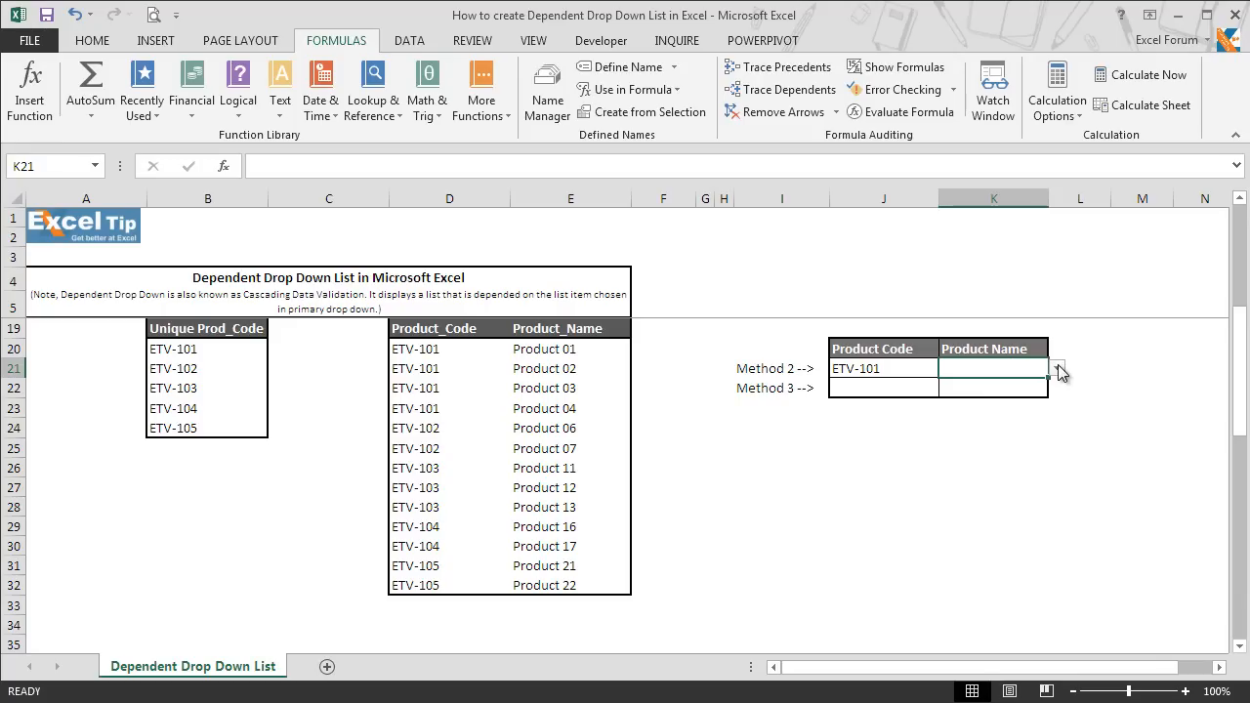
click(1058, 369)
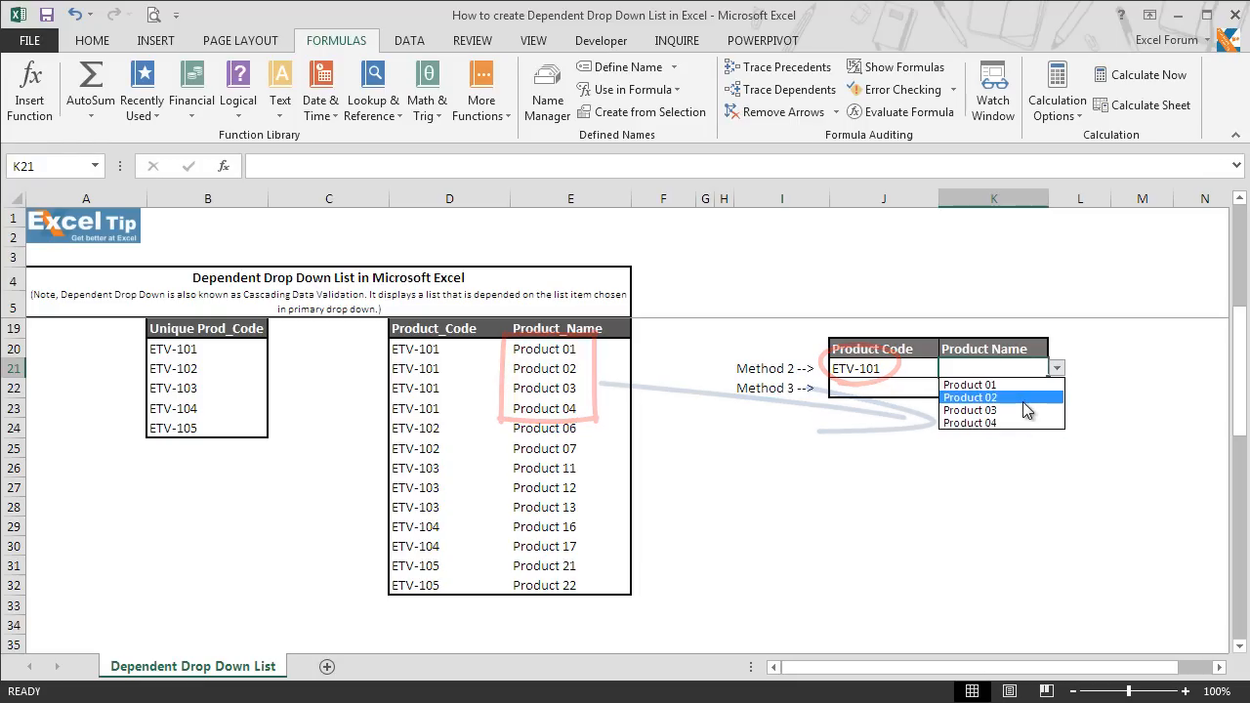
key(Escape)
Step: Set the Method 2 product code in J21 to ETV-102 and choose Product 07 in K21
click(887, 363)
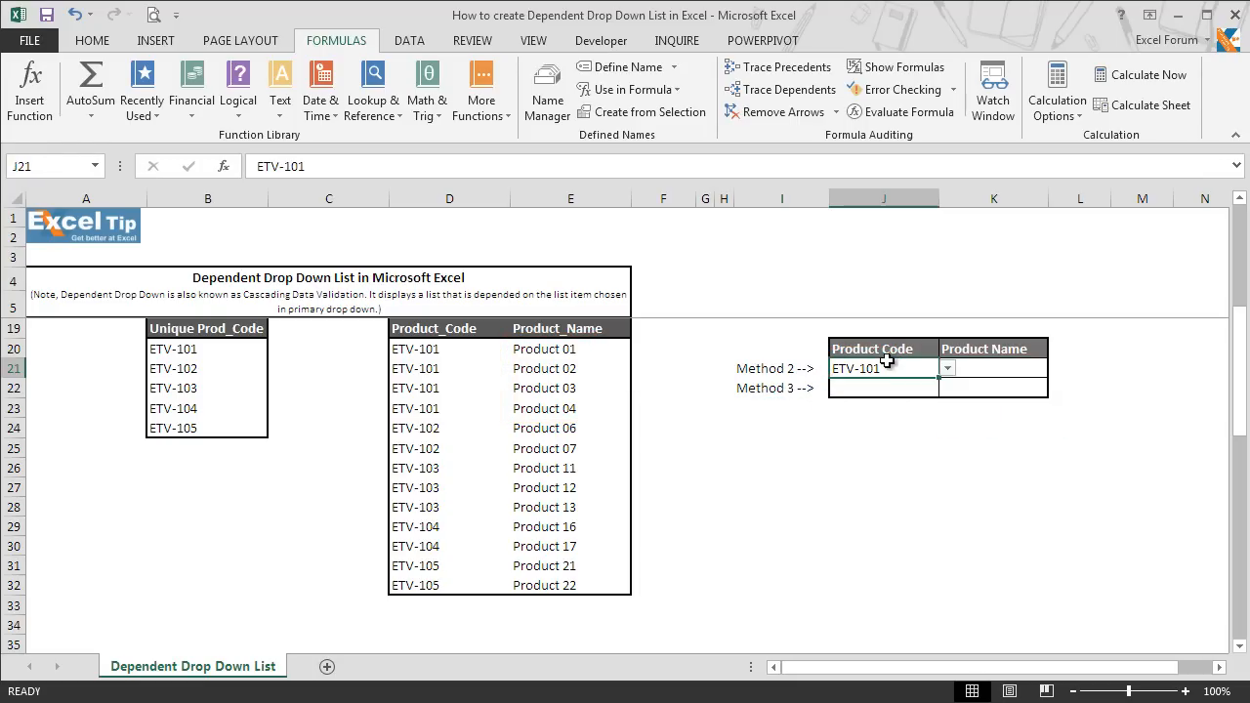
click(949, 372)
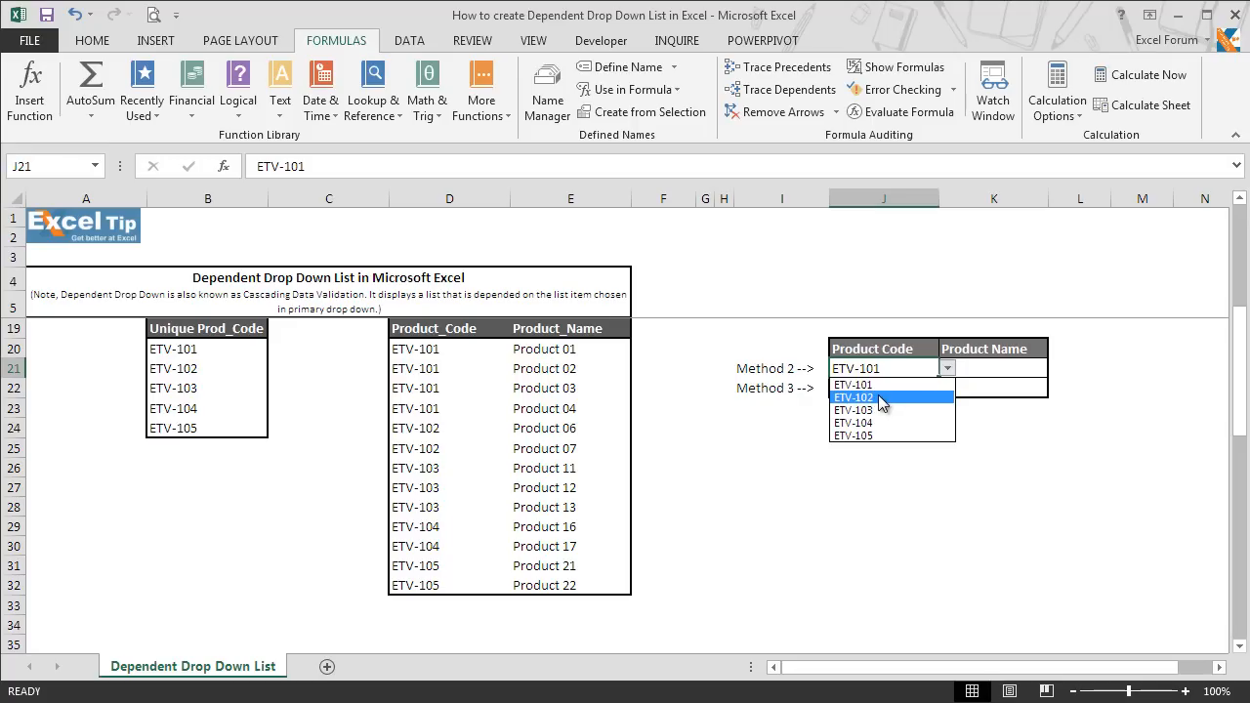
click(895, 390)
click(1038, 371)
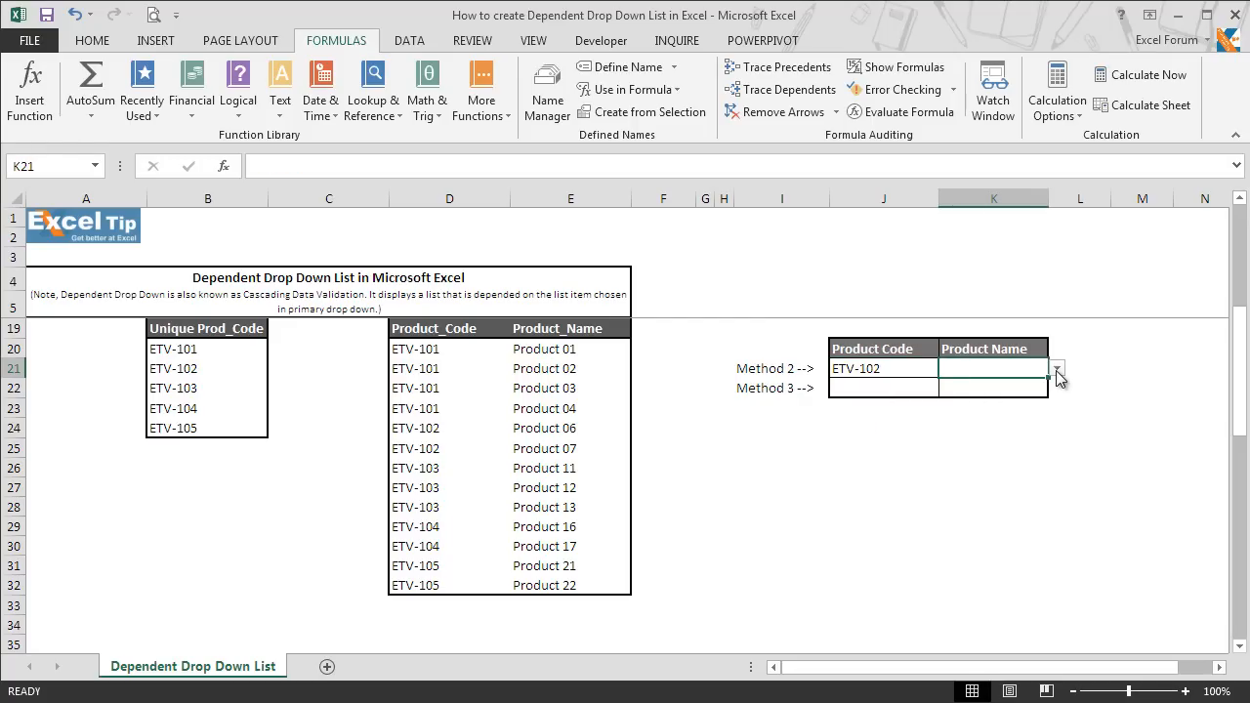
click(1057, 372)
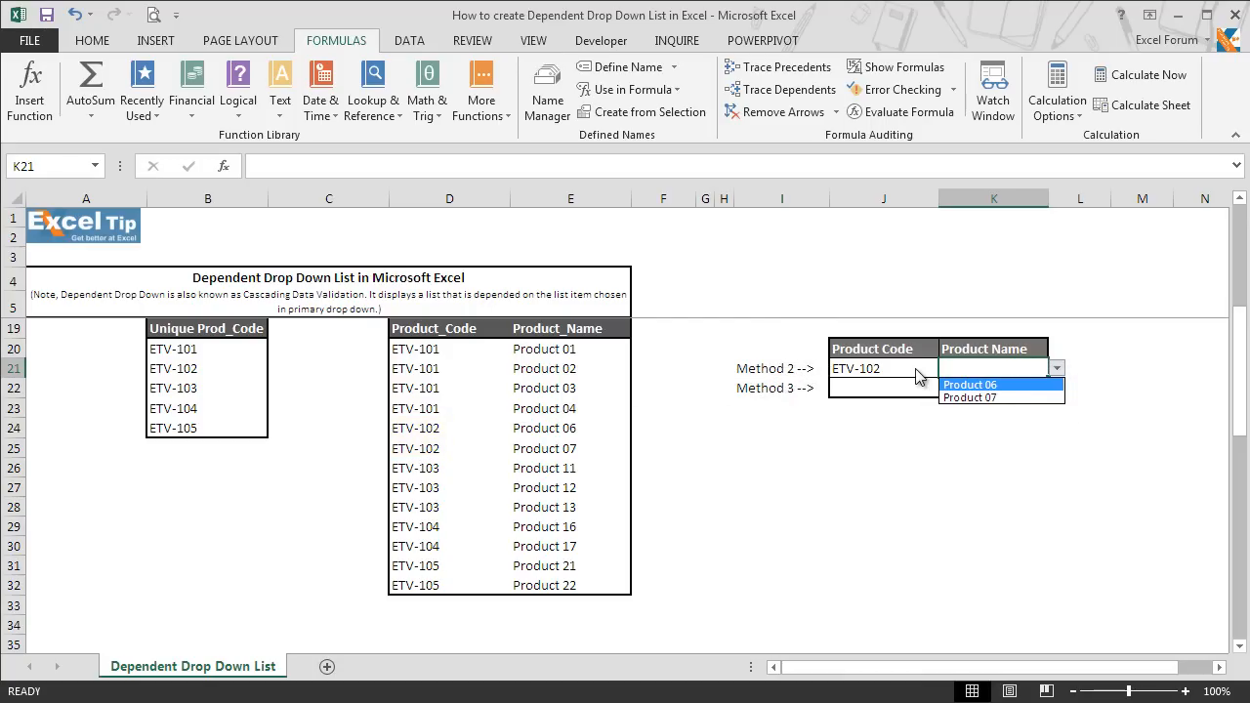
click(973, 398)
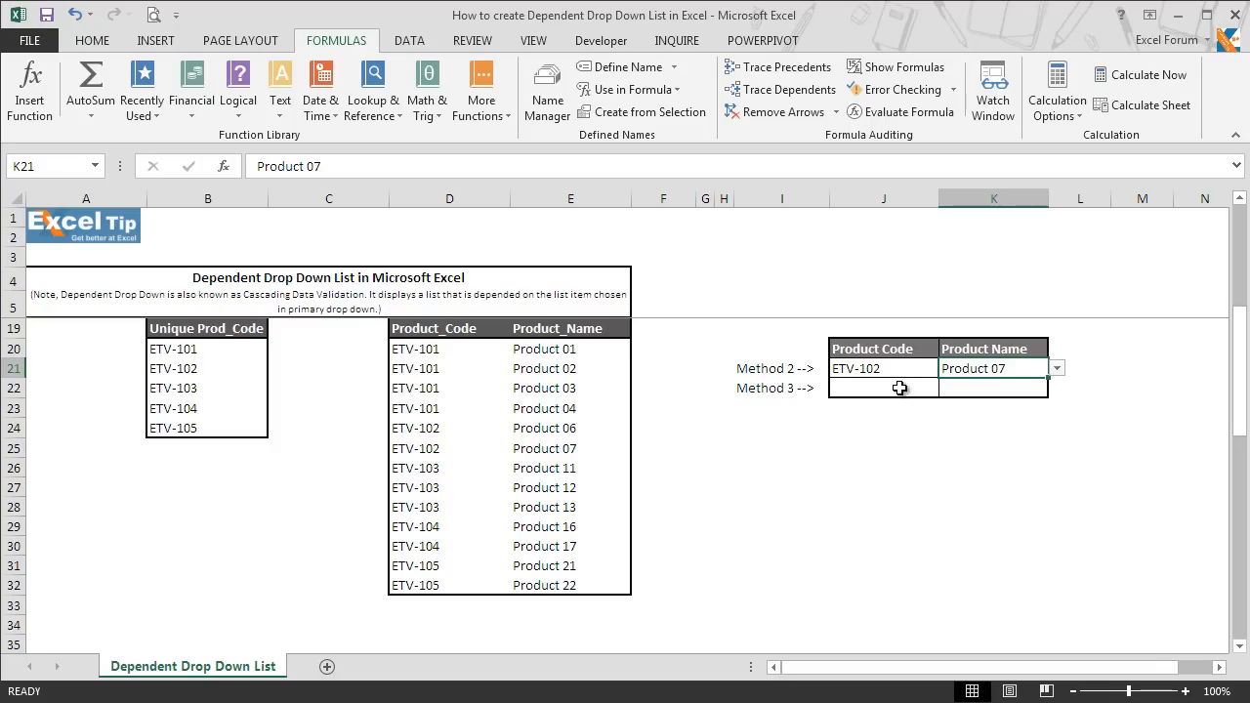
Step: Create the workbook-scoped name Unique_Prod_Code from B19 and start its reference as OFFSET on $B$20 with 0 rows and 0 columns
click(226, 332)
key(ctrl+F3)
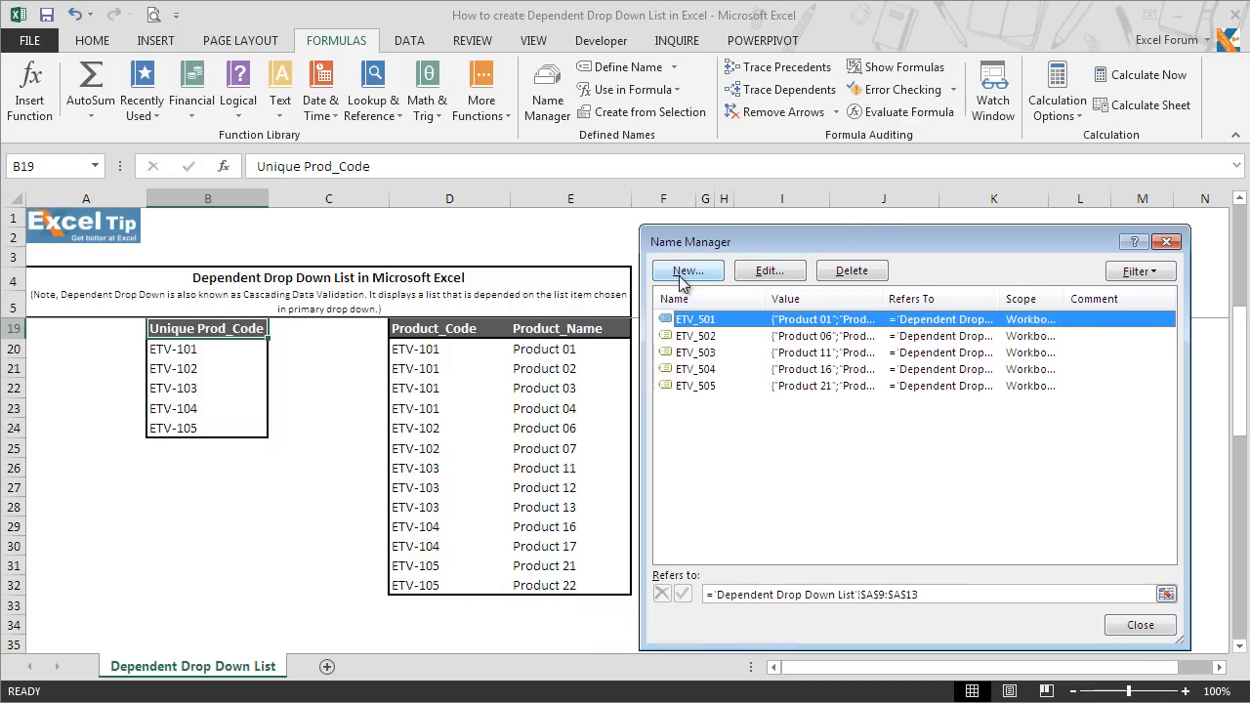
click(681, 274)
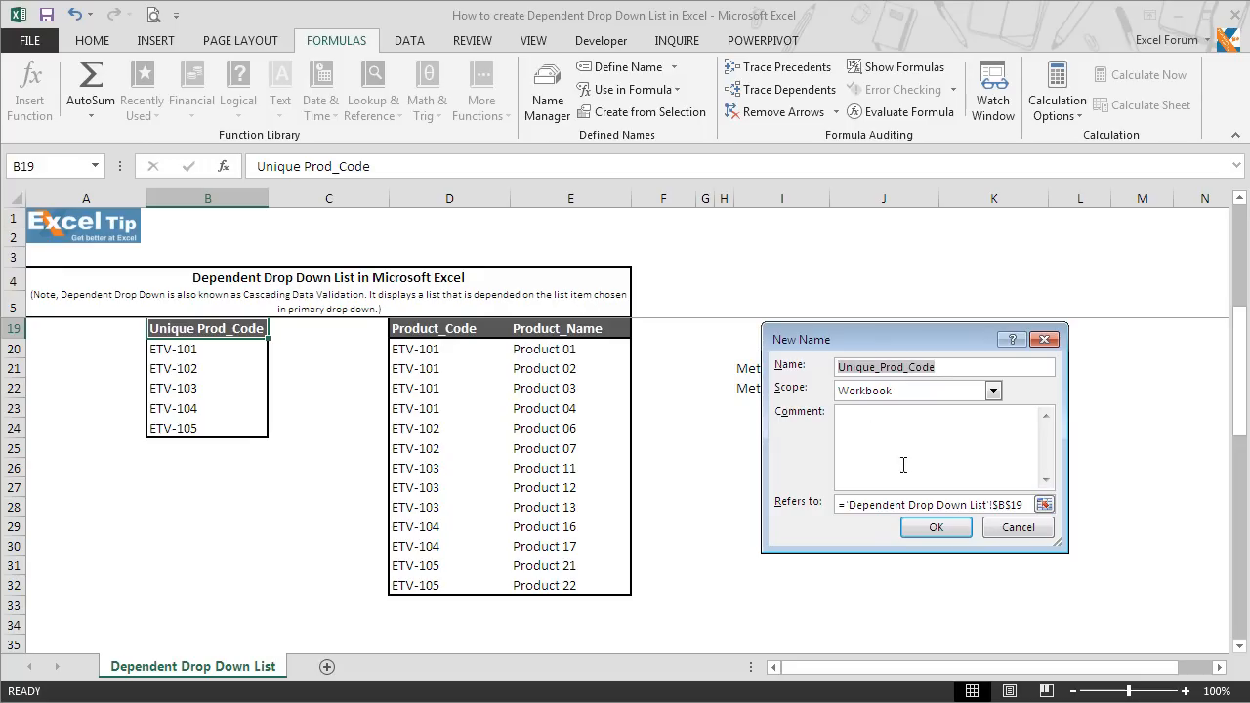
click(1041, 504)
text(=)
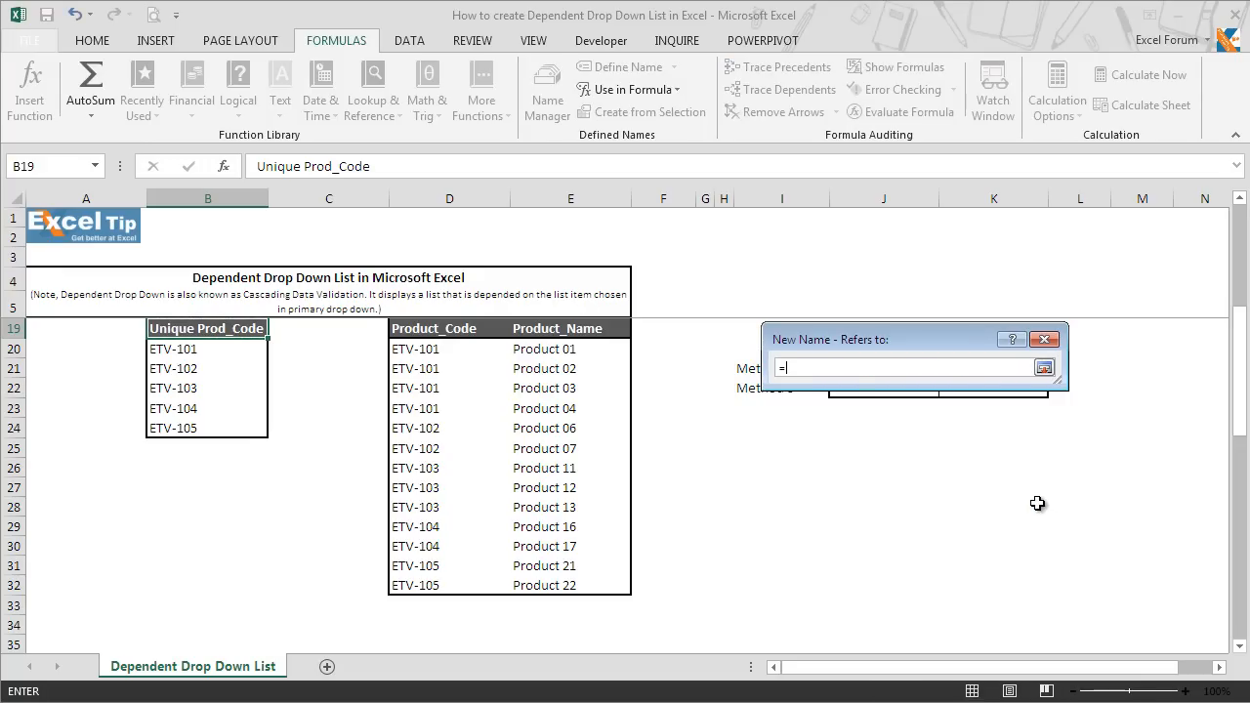
text(OFFSET()
click(215, 350)
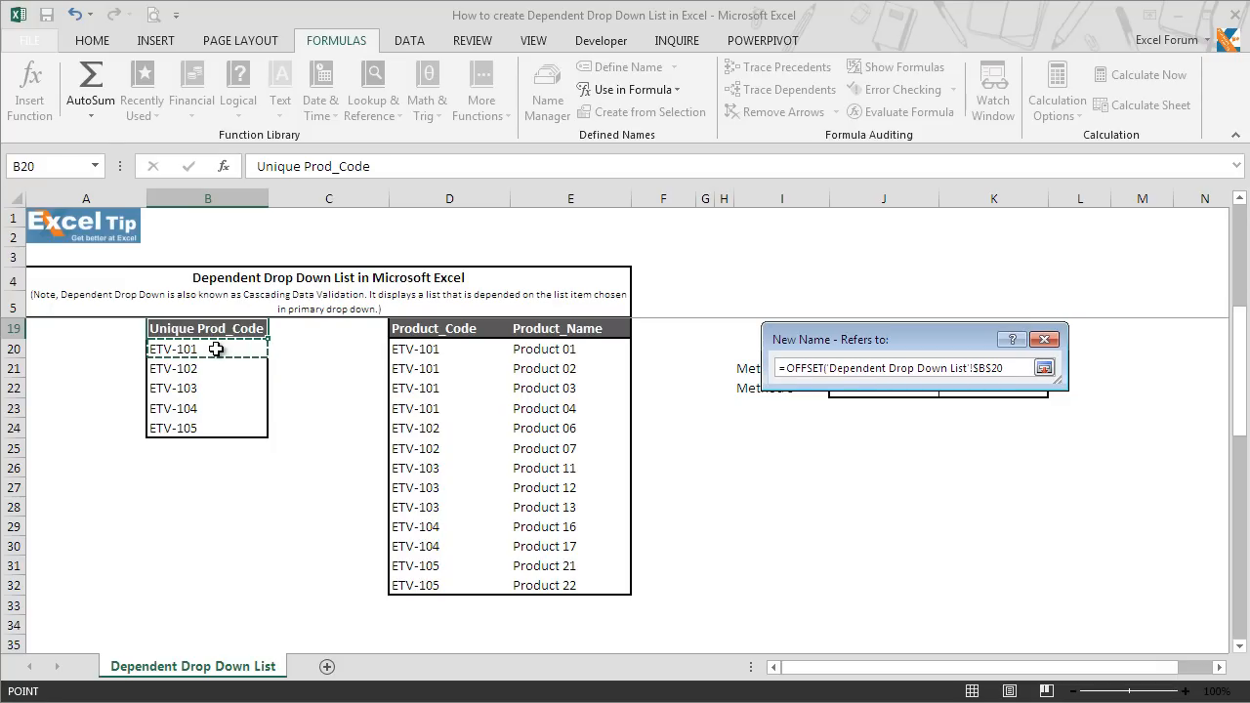
text(,)
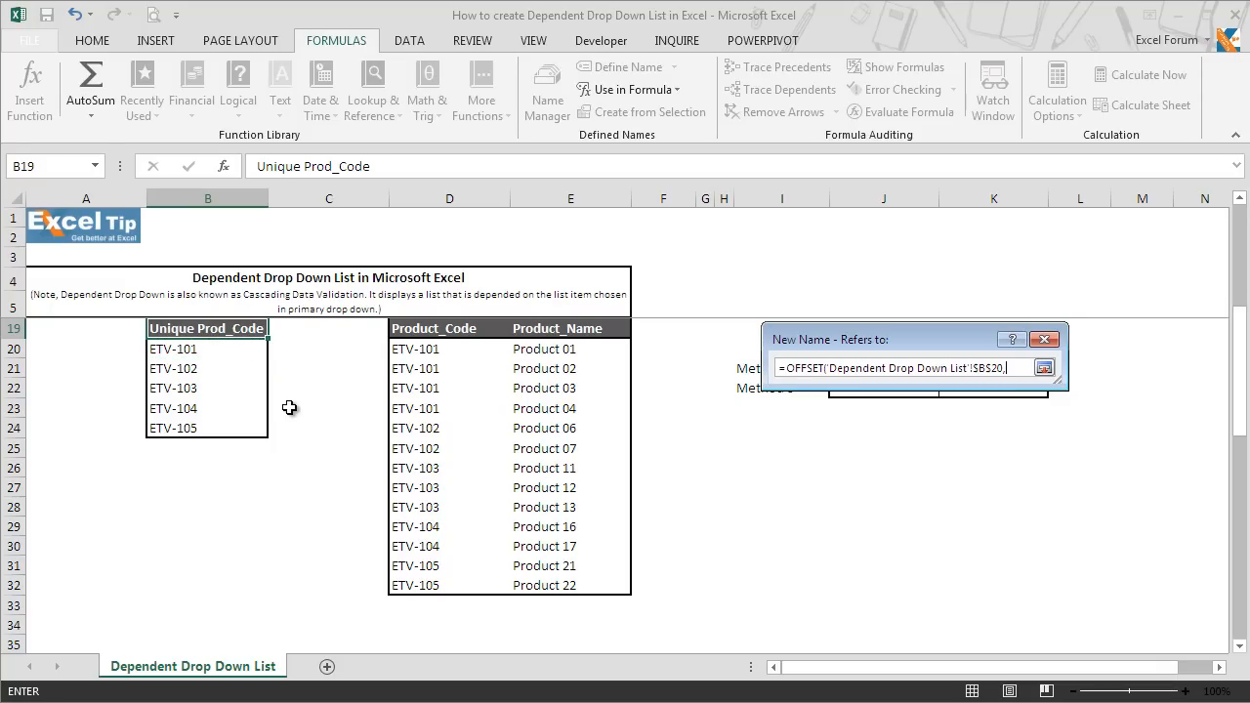
text(0,0)
Step: Add COUNTA($B$20:$B$32) as the OFFSET height and save the name Unique_Prod_Code
text(,COUNTA)
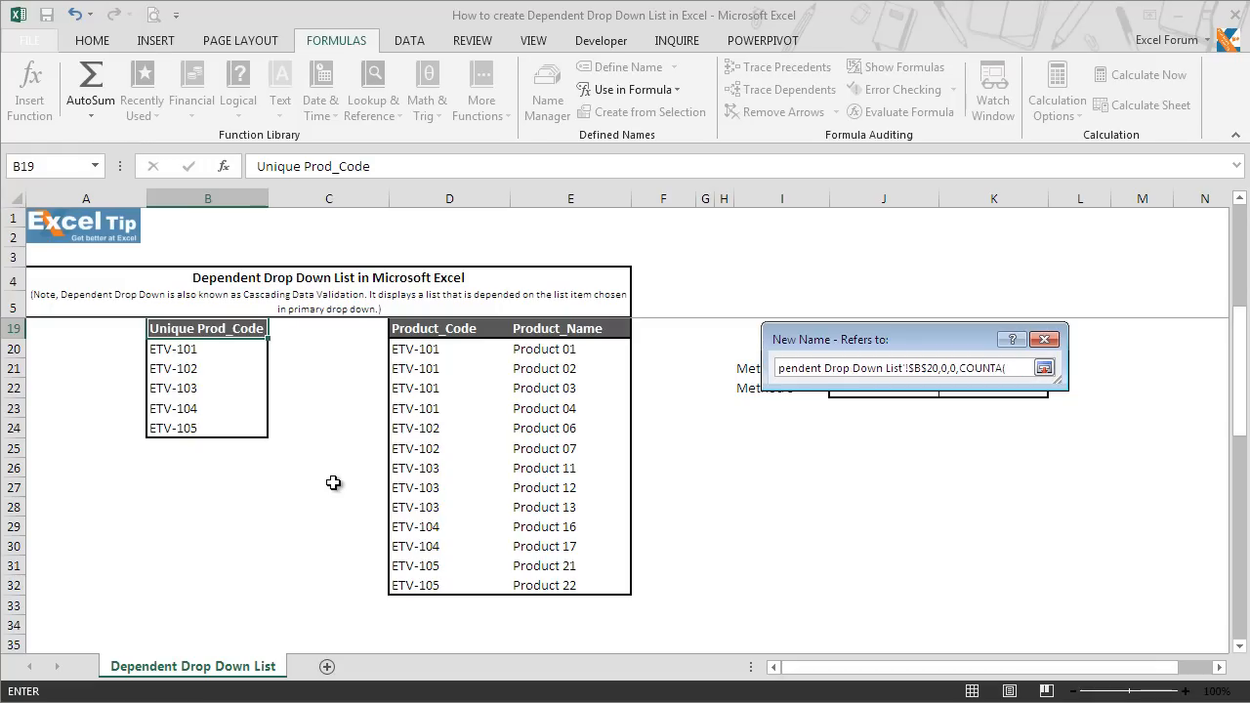
click(211, 349)
drag(211, 353, 199, 590)
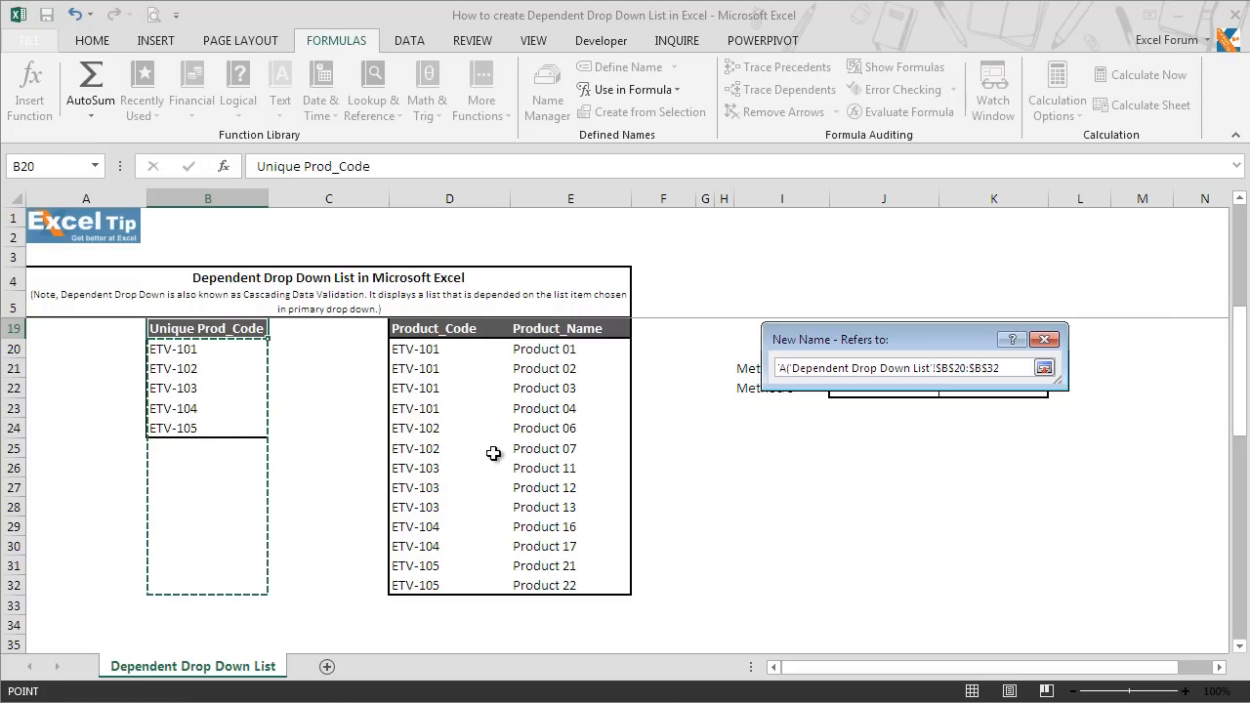
text())
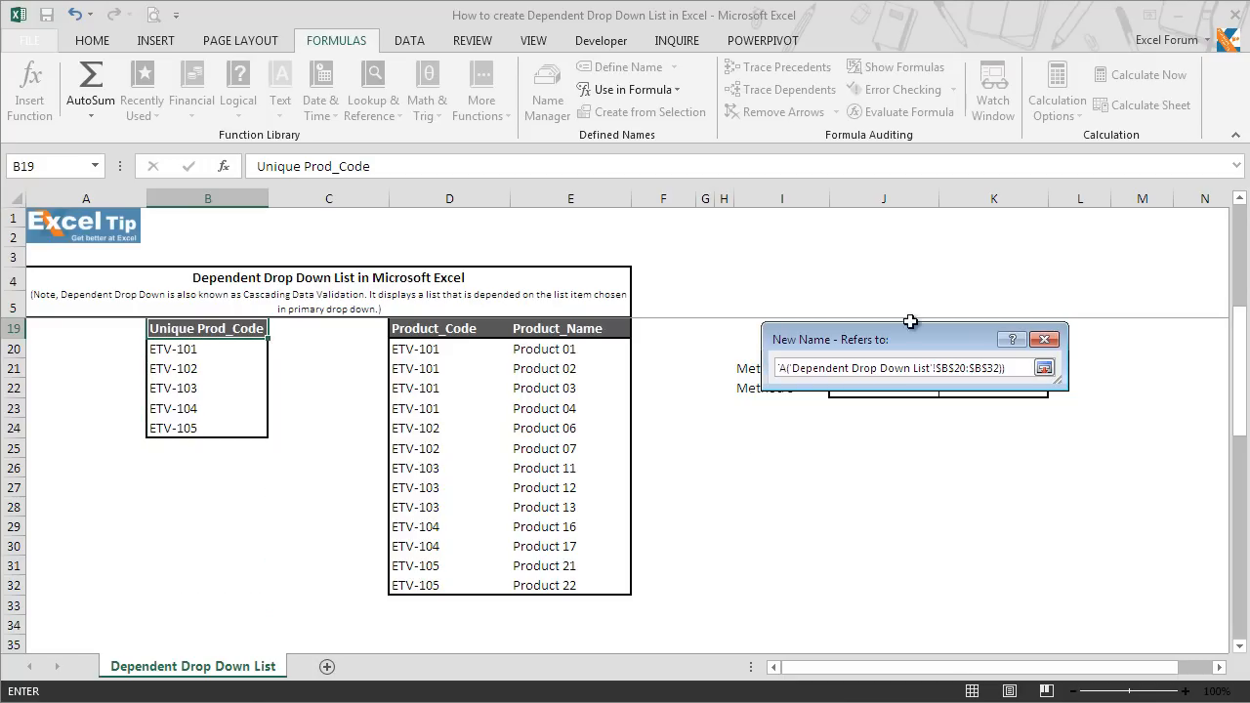
click(1044, 368)
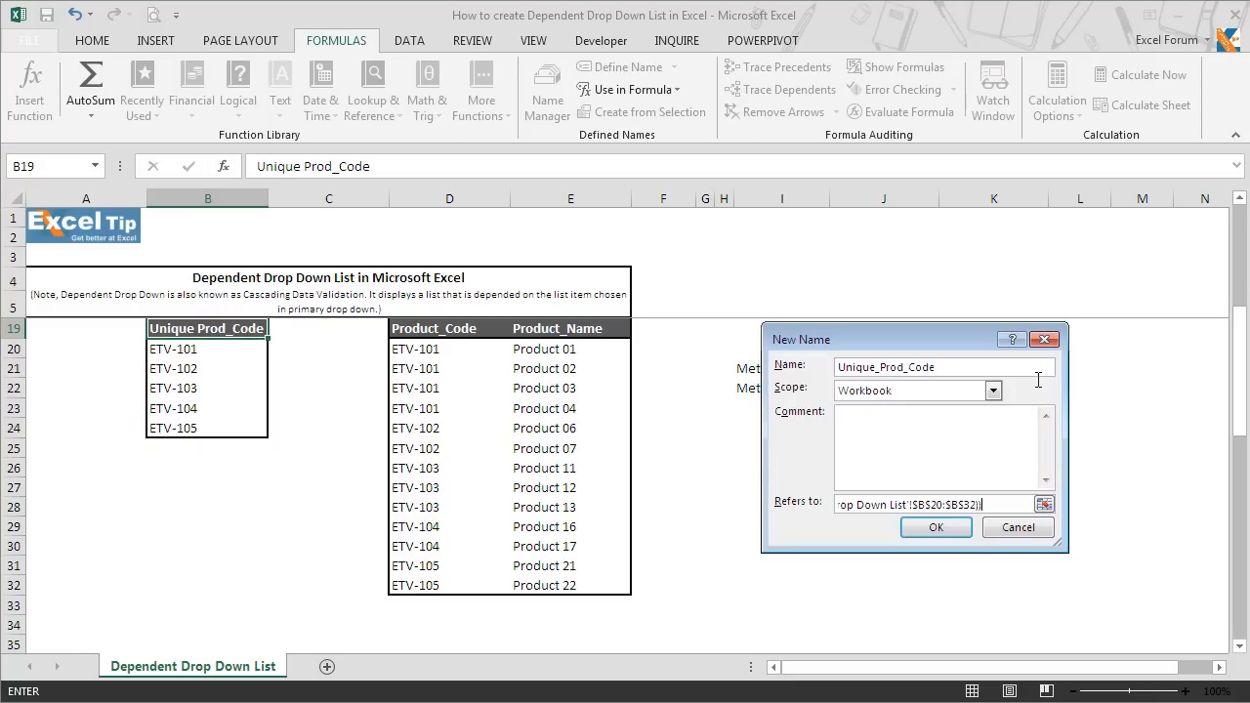
click(936, 527)
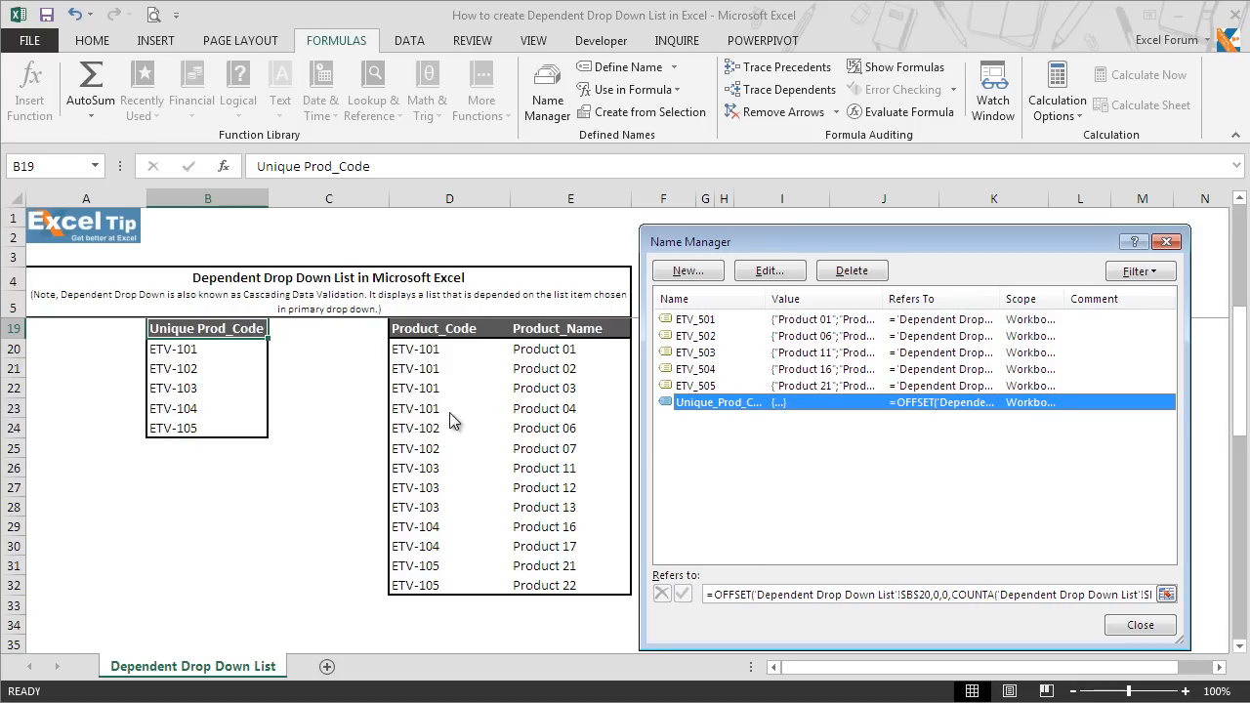
Step: Create another workbook name, Product_Code, and start its reference as OFFSET on $D$20 with 0 rows
click(687, 272)
mouse_move(882, 343)
mouse_down()
mouse_move(890, 335)
mouse_move(879, 335)
mouse_up()
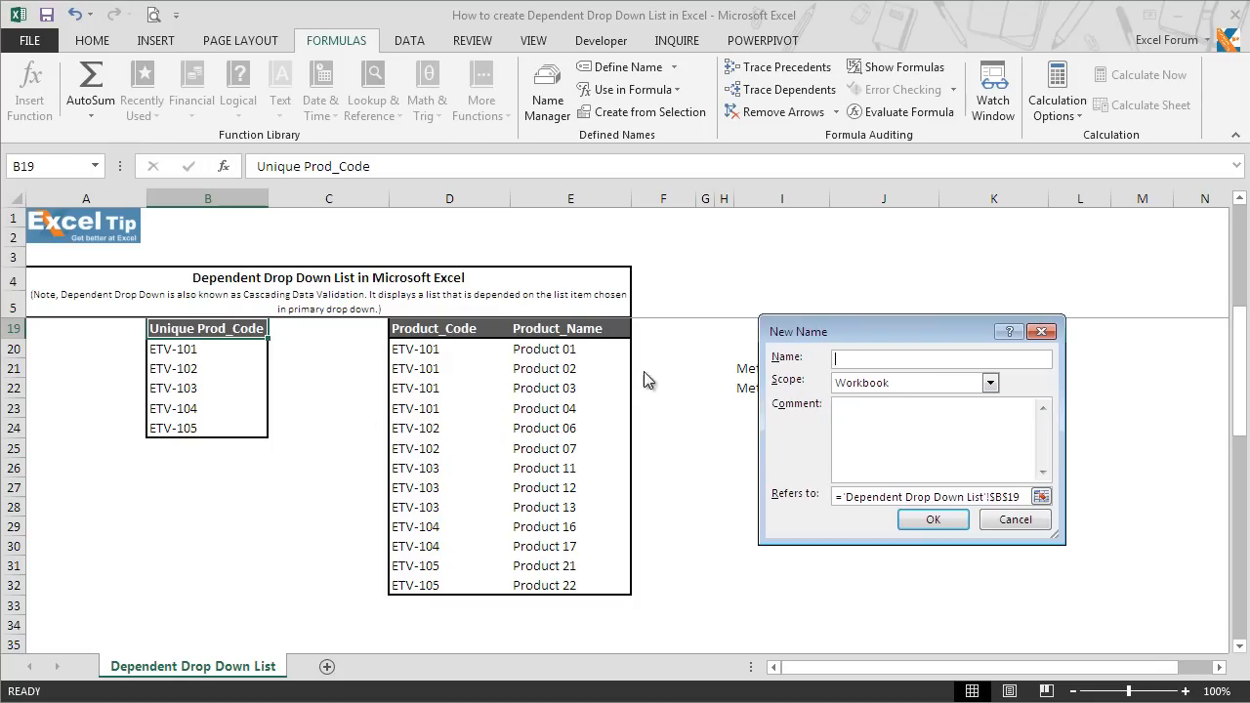
text(oduct_Code)
click(1041, 498)
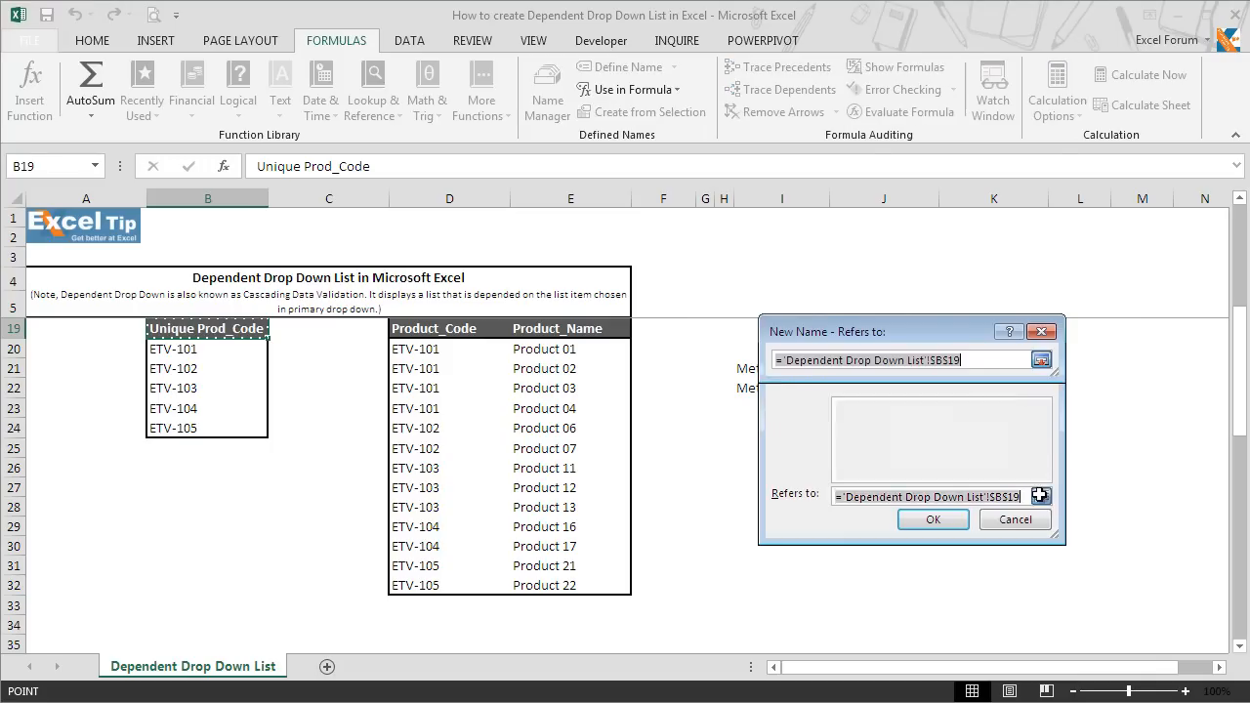
text(=OFFSET)
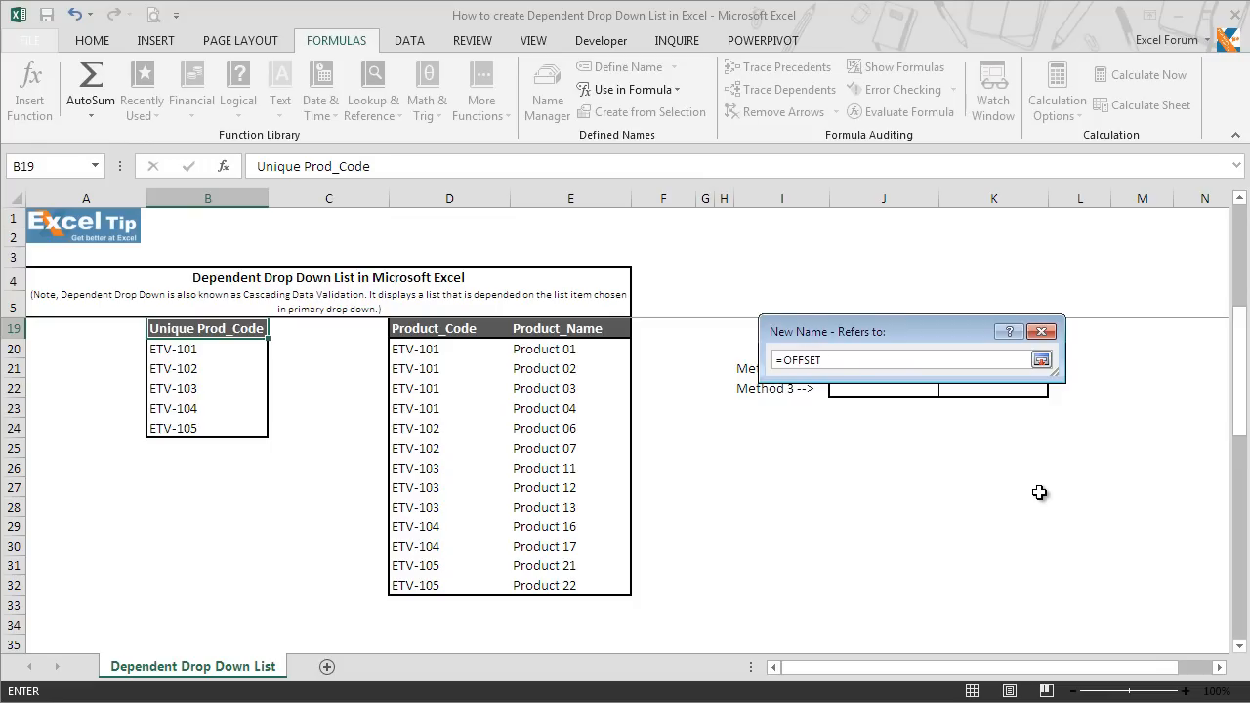
text(()
click(445, 348)
text(,0,)
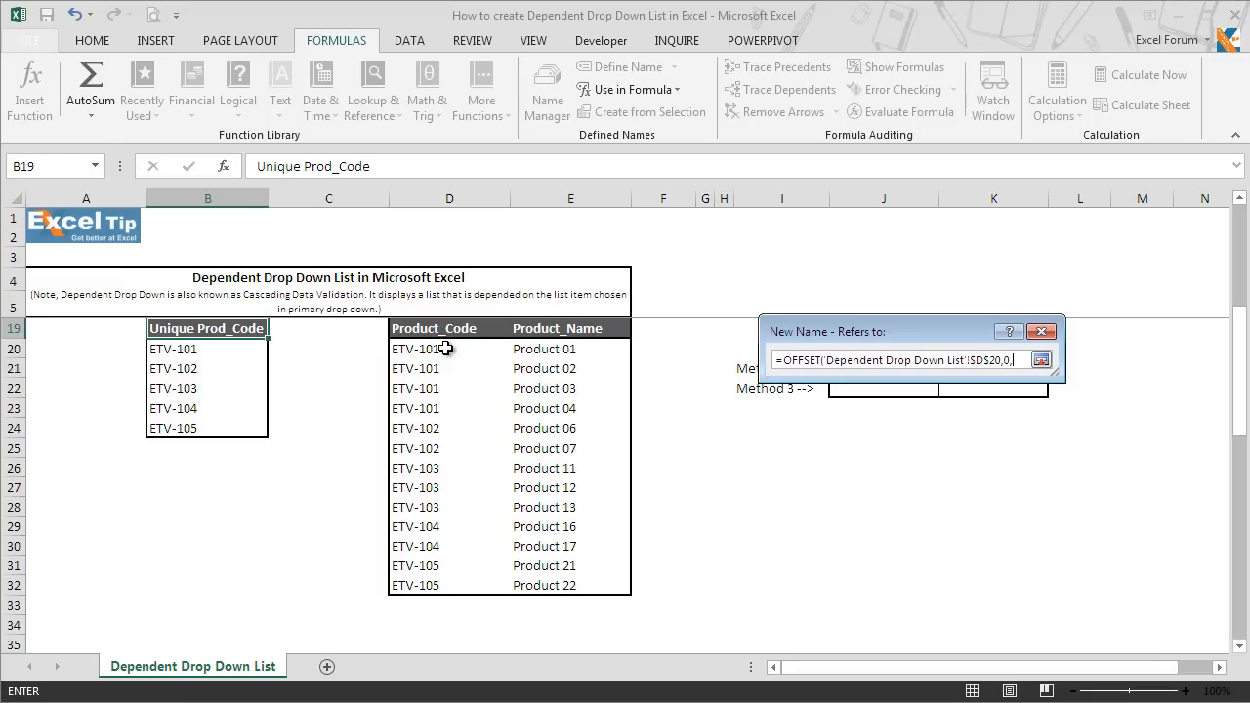
Step: Complete the Product_Code reference with 0 columns and COUNTA($D$20:$D$35) as the height, save the name and close the name list
text(0,COUNTA)
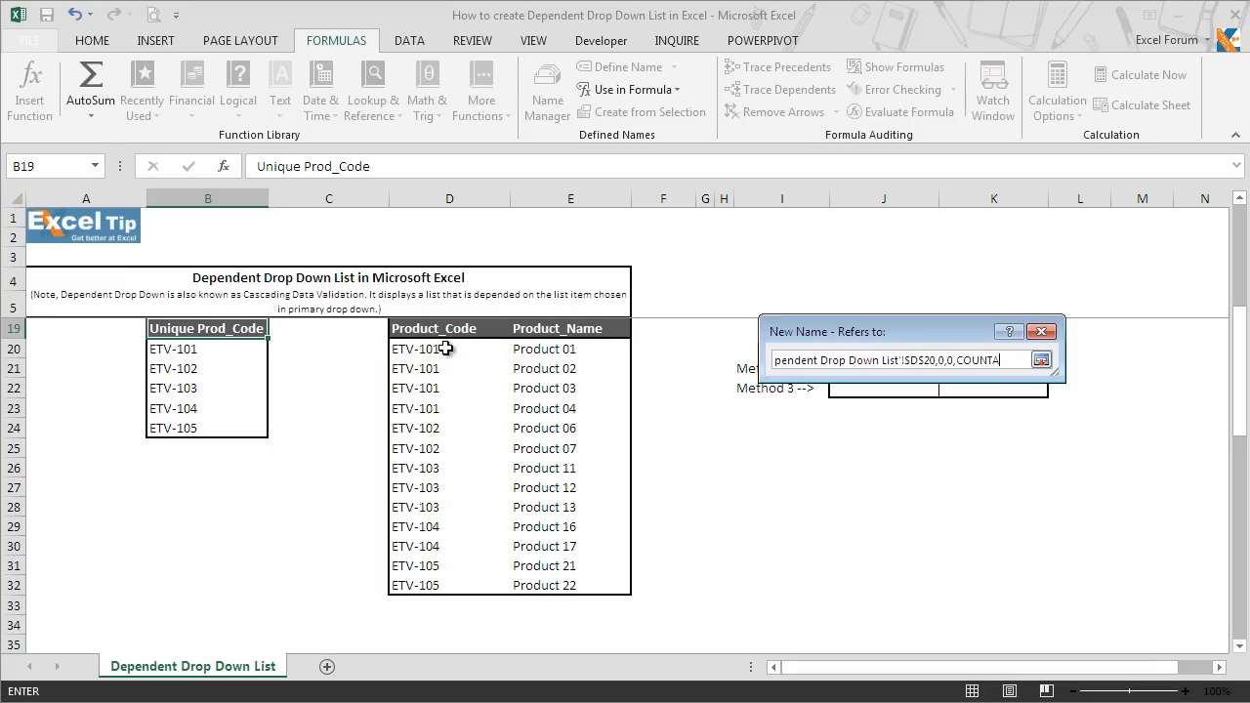
text(()
drag(449, 350, 444, 637)
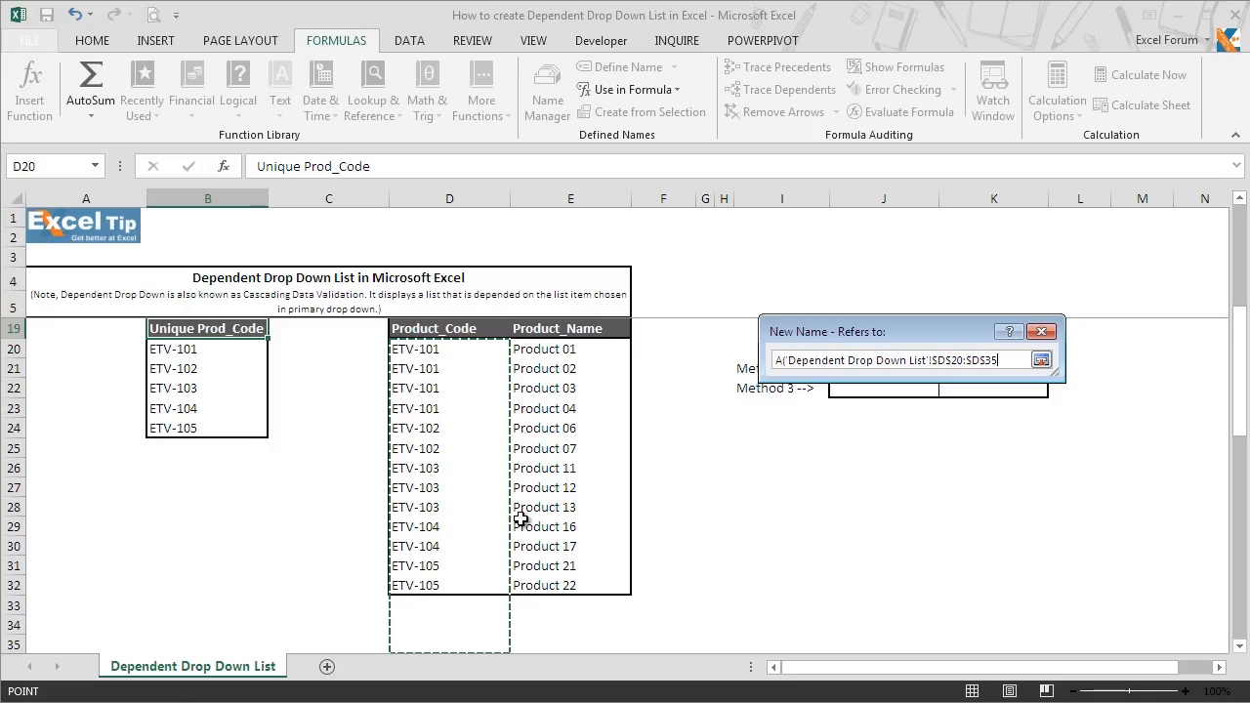
text())
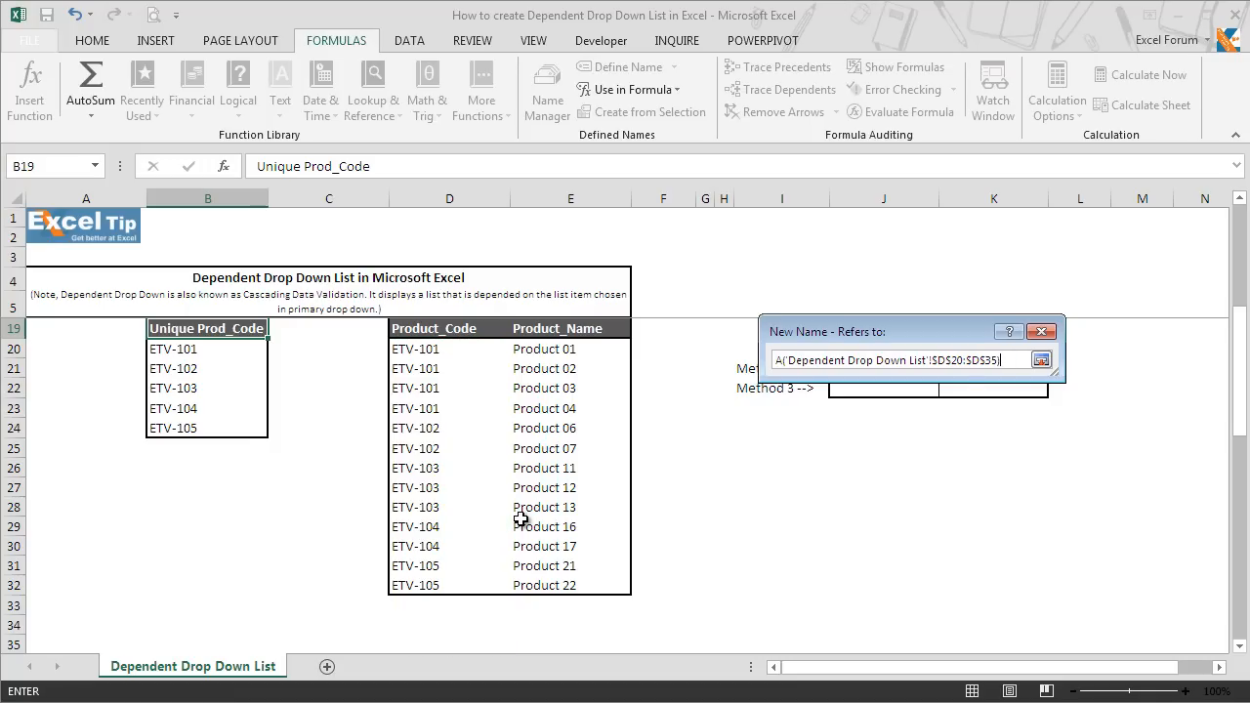
click(1042, 361)
click(953, 520)
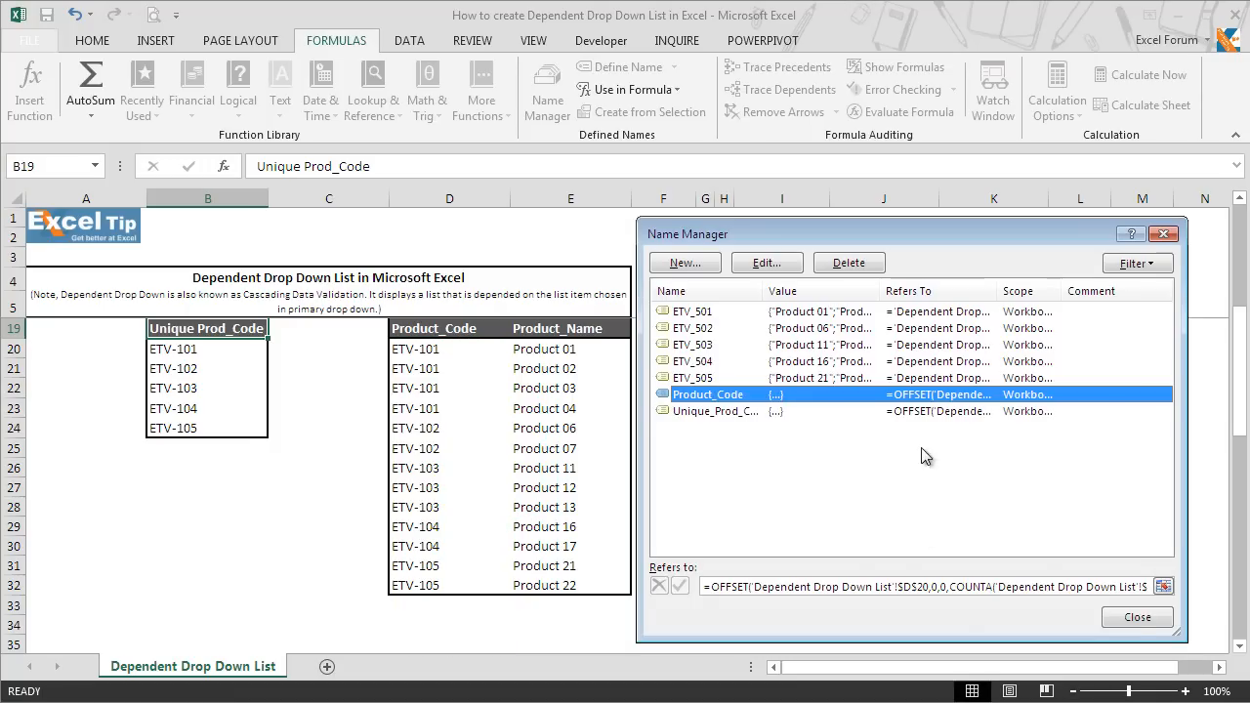
click(1128, 621)
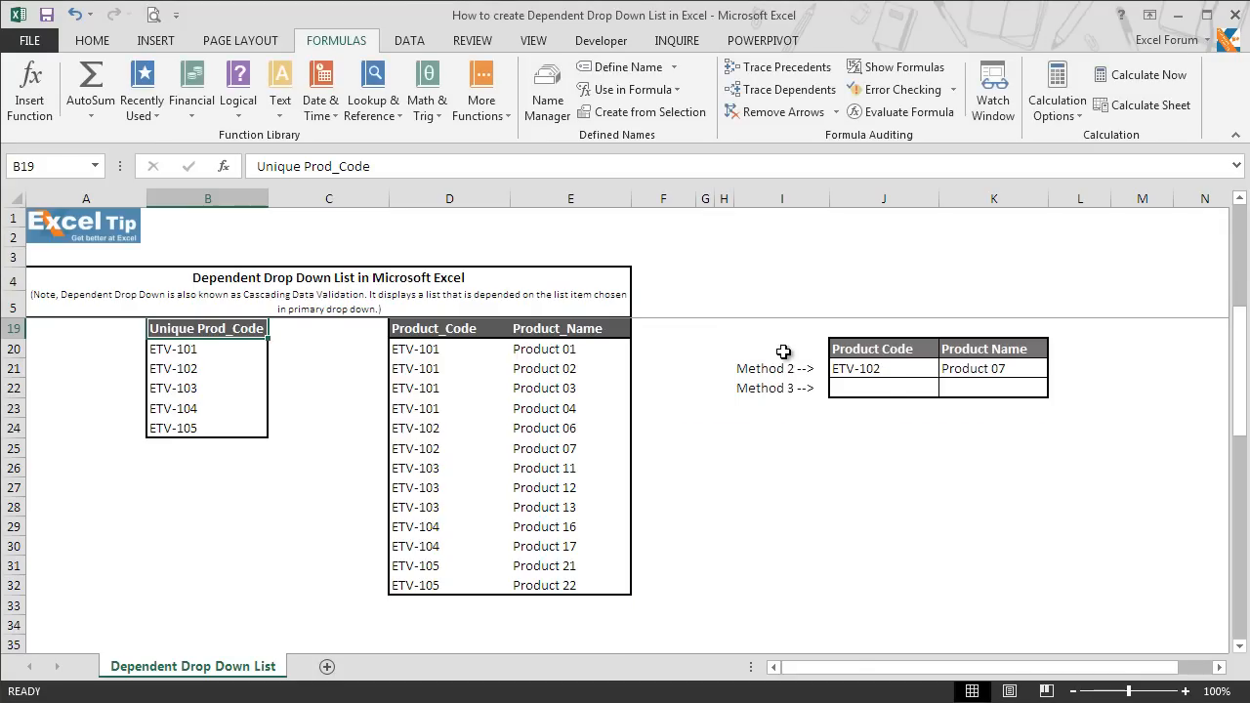
Step: Set the data validation of the Method 3 product code cell J22 to allow a List
click(884, 388)
key(alt+d)
key(l)
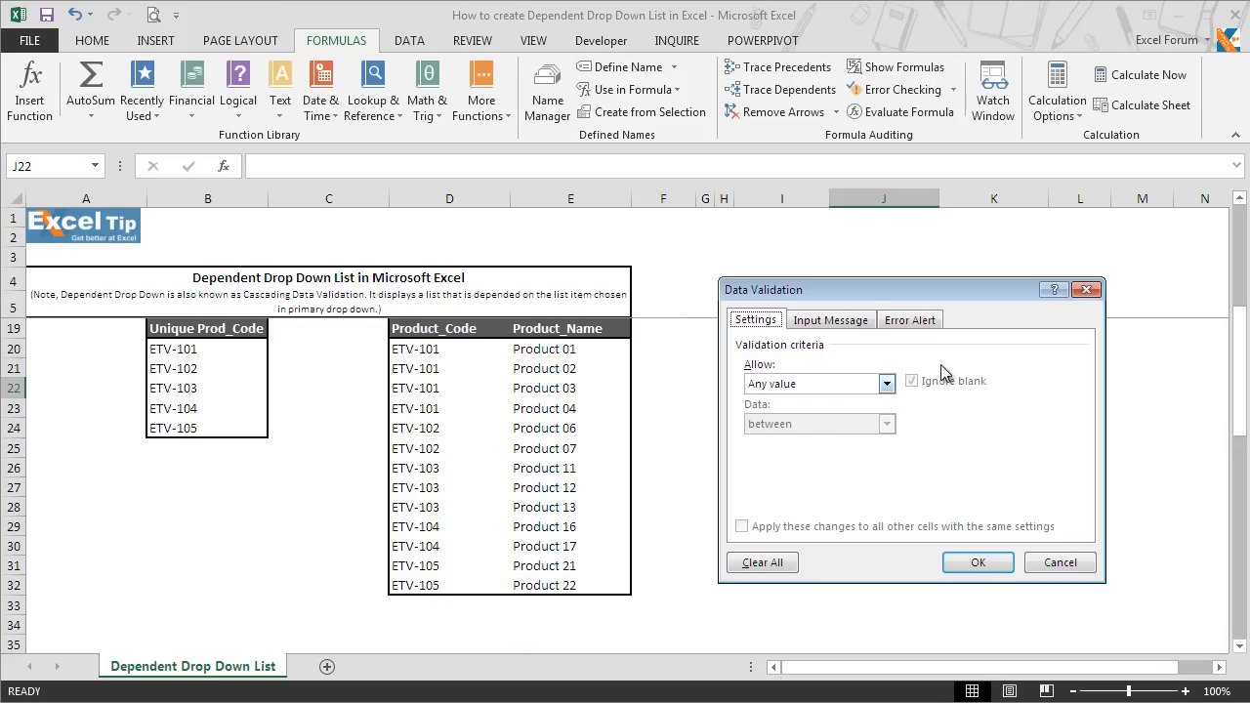
click(862, 386)
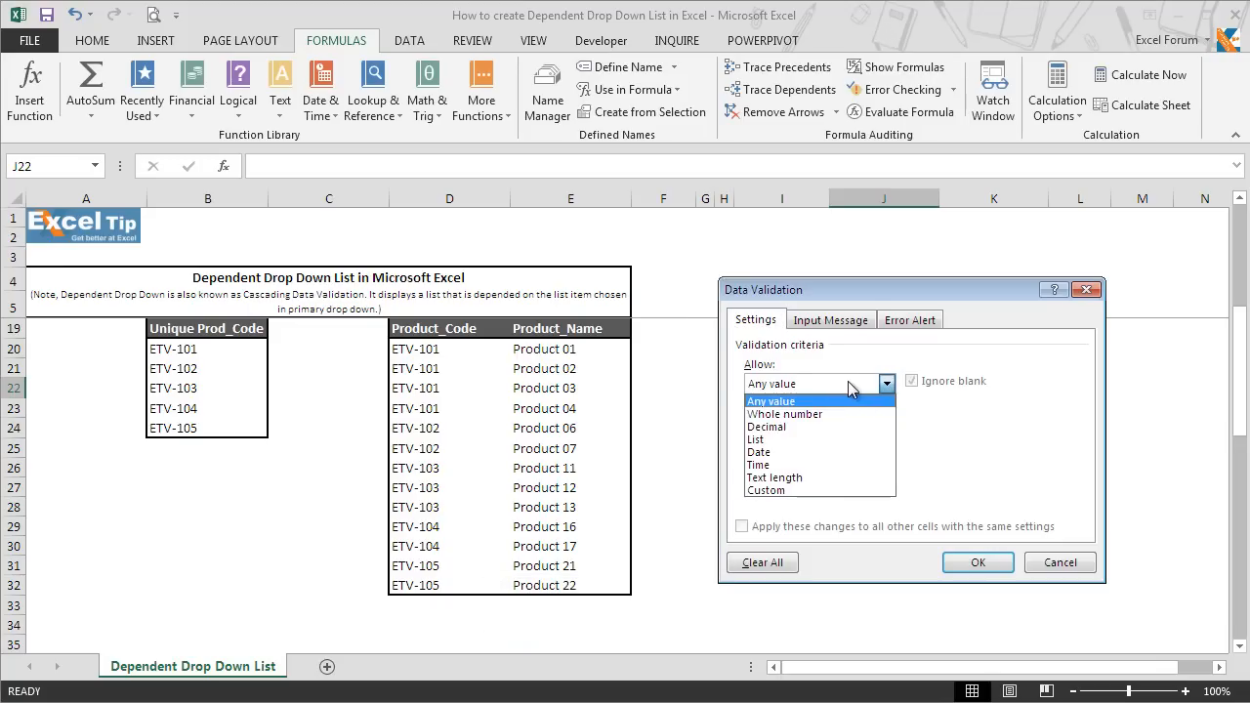
click(826, 438)
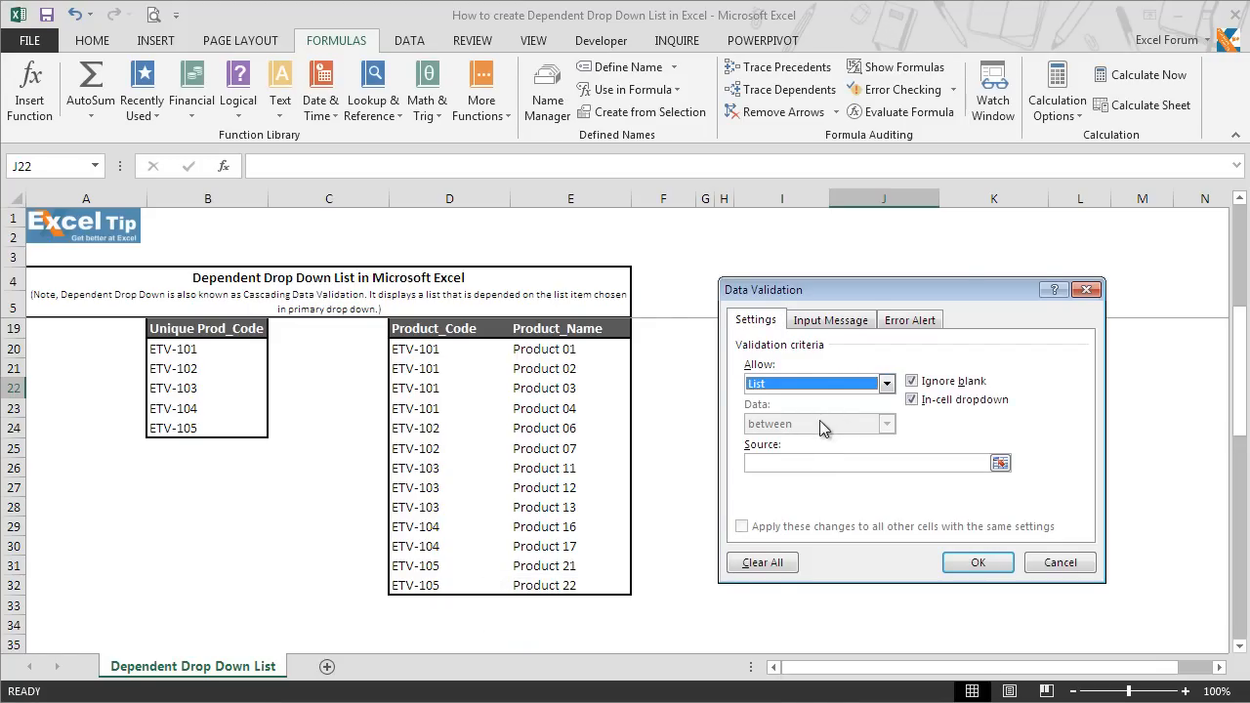
Step: Use the named range Unique_Prod_Code as J22's list source, apply the validation, and check the product code choices
click(812, 464)
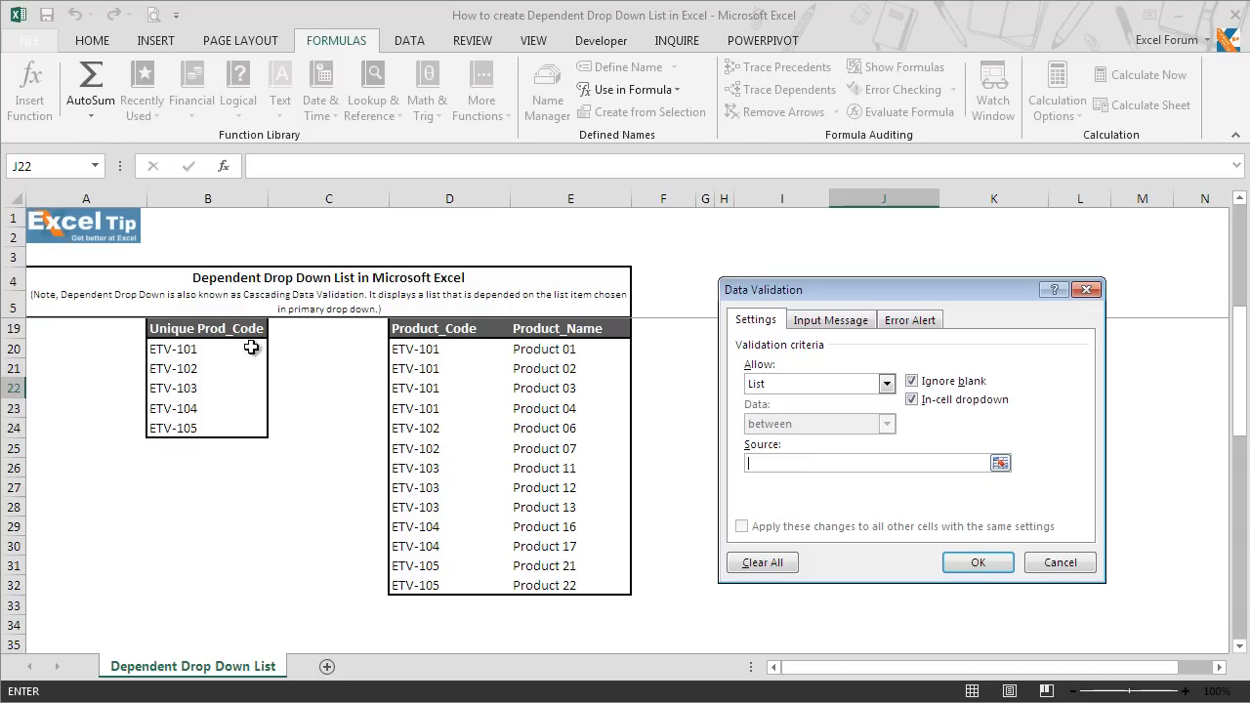
key(F3)
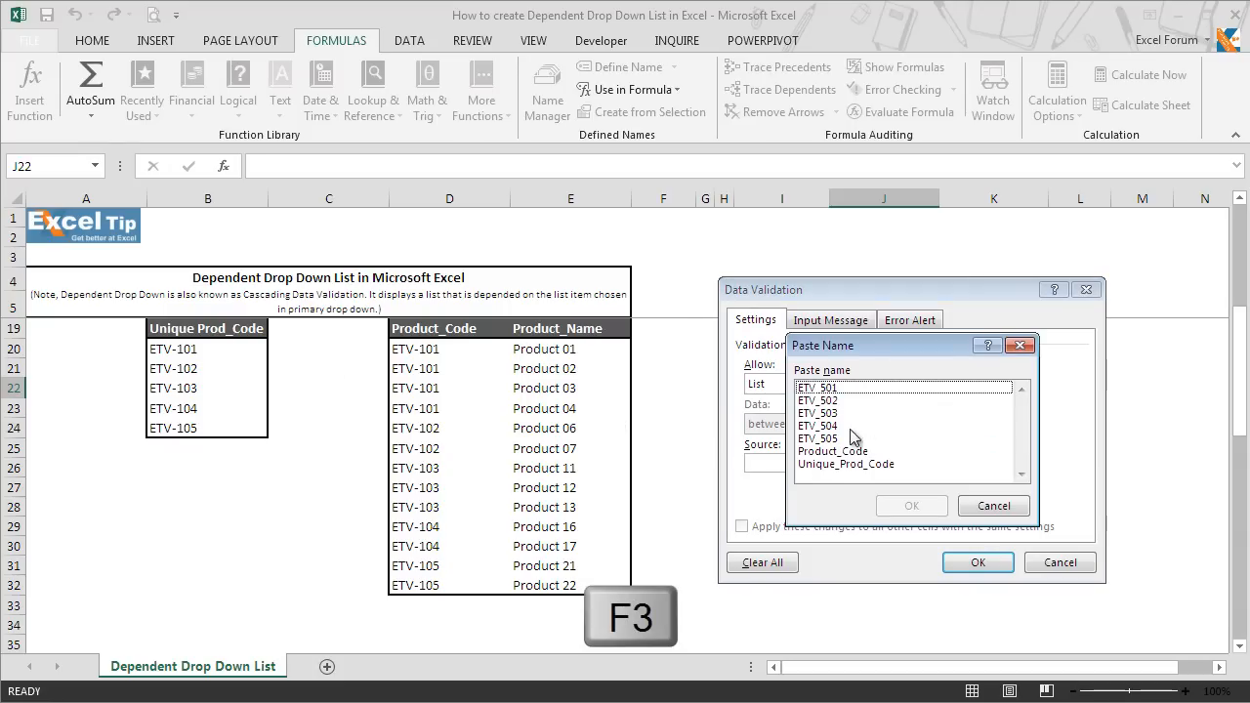
click(886, 466)
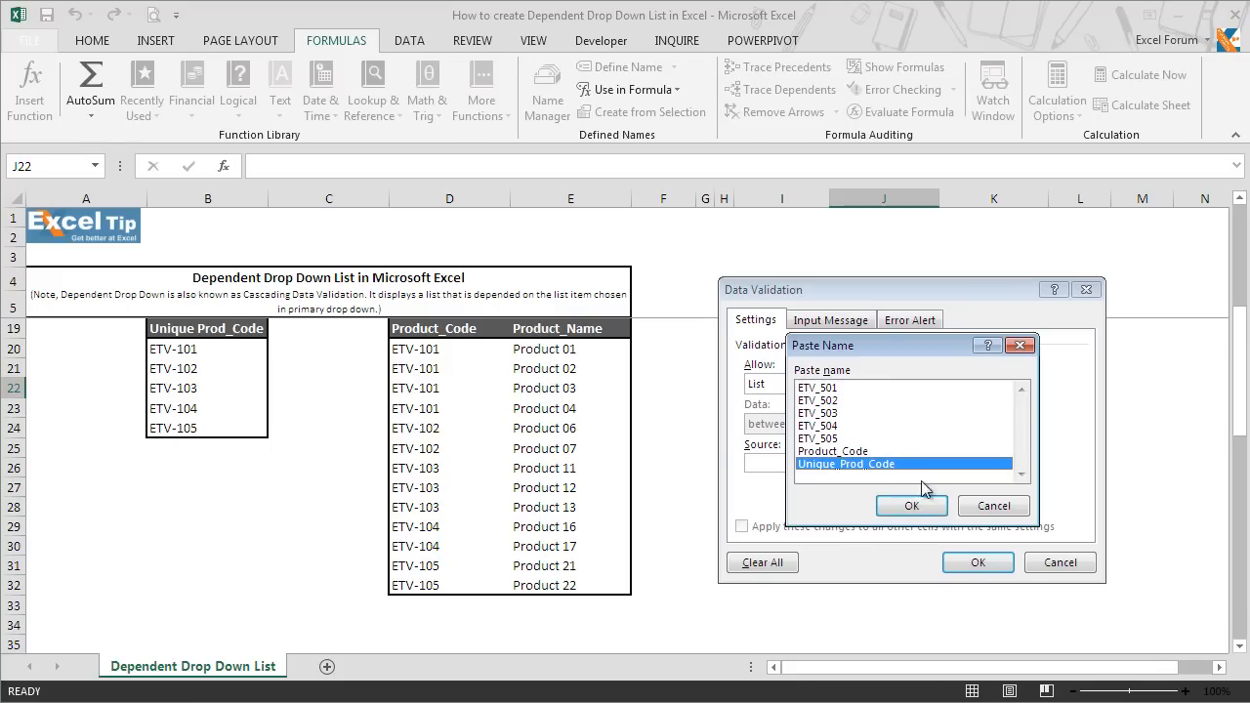
click(911, 506)
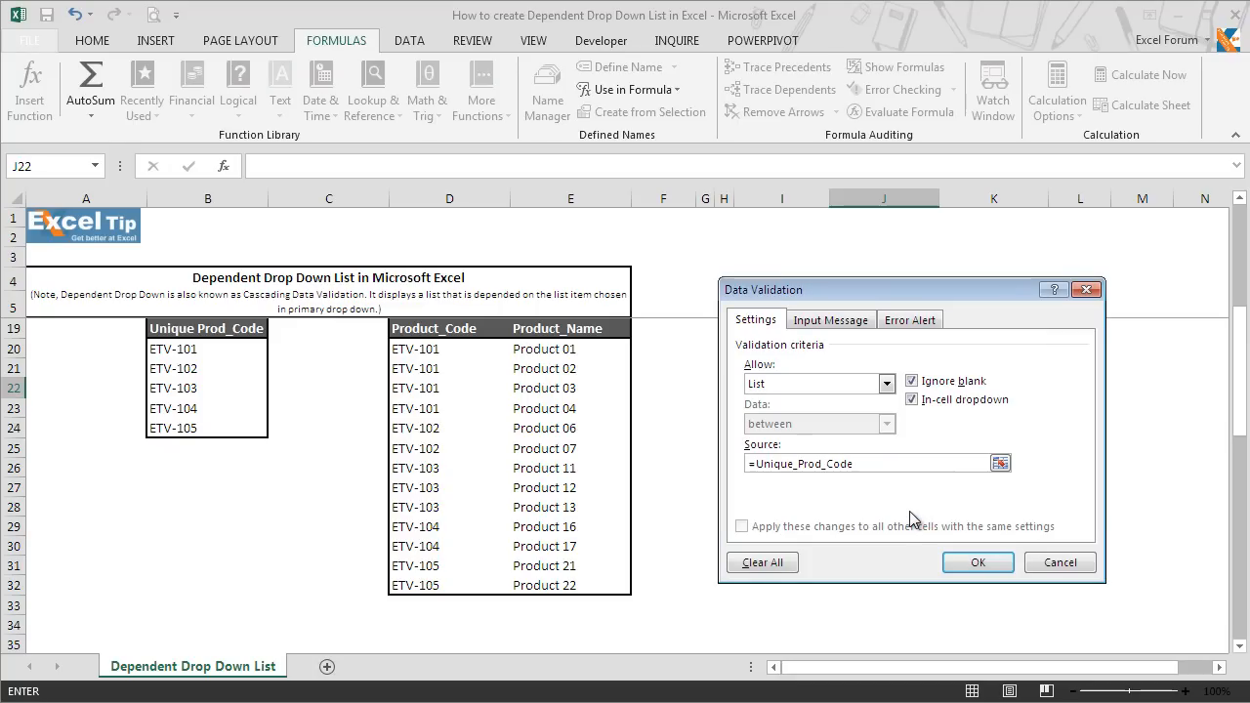
key(Return)
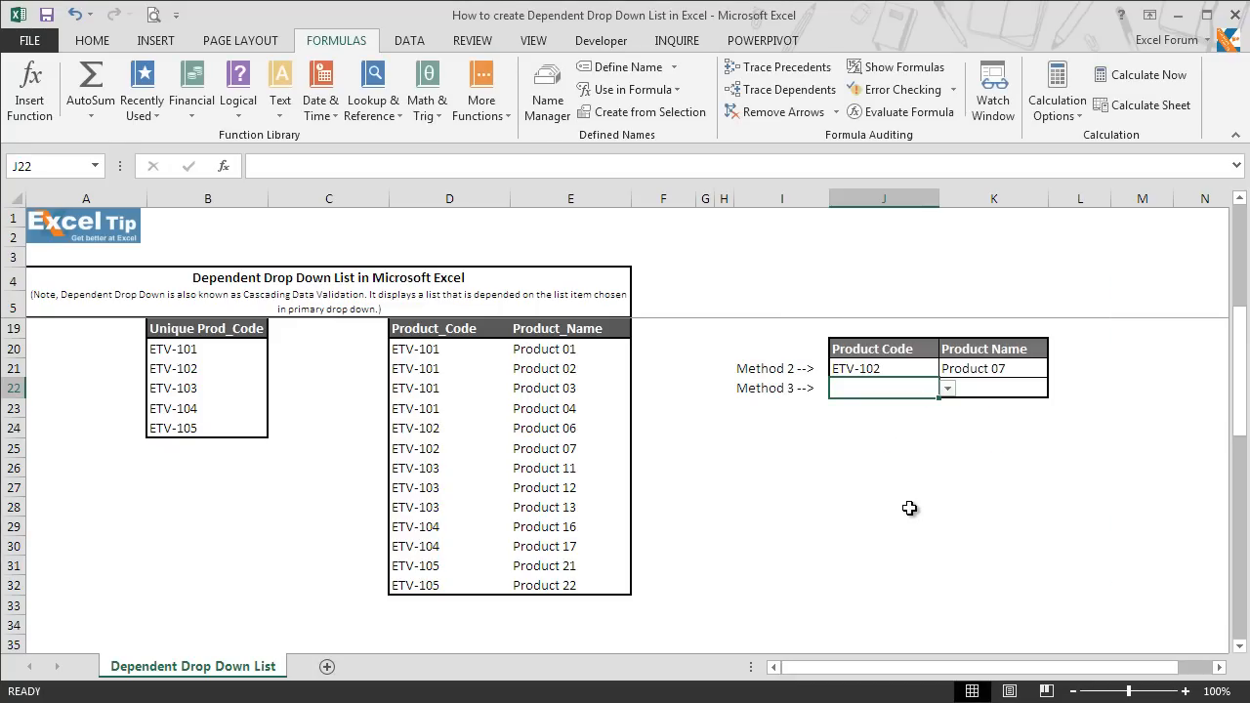
click(947, 389)
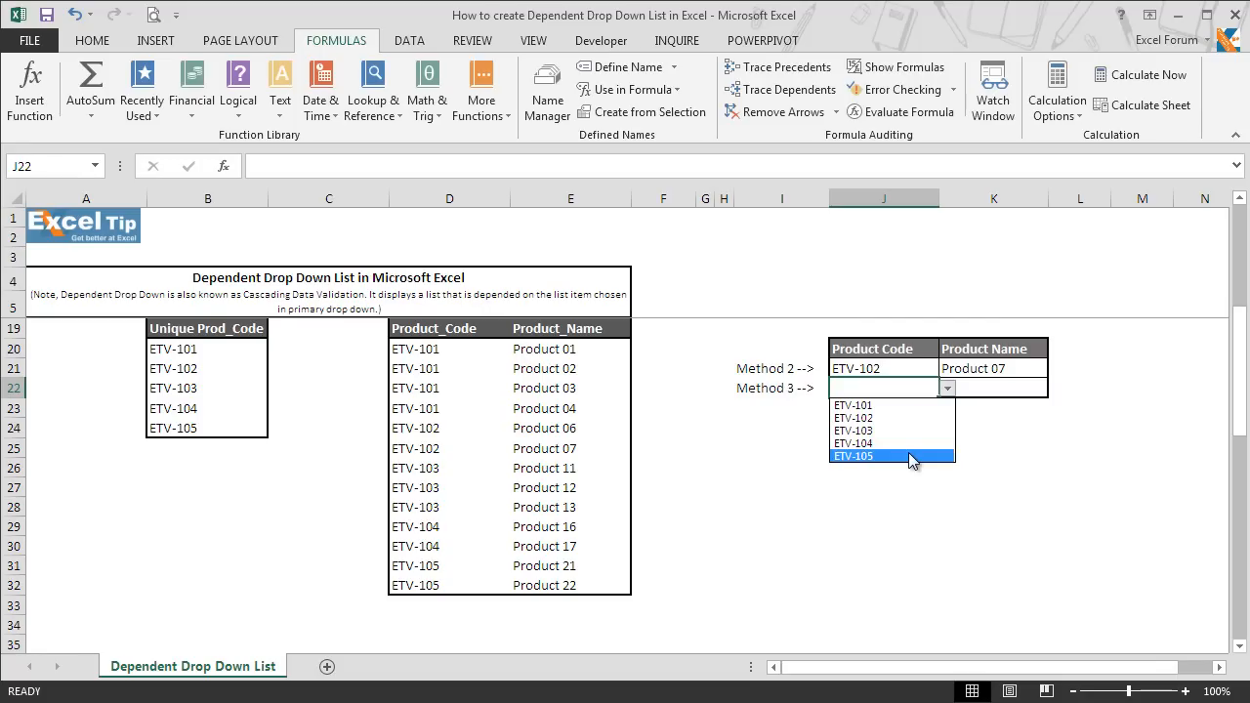
key(Escape)
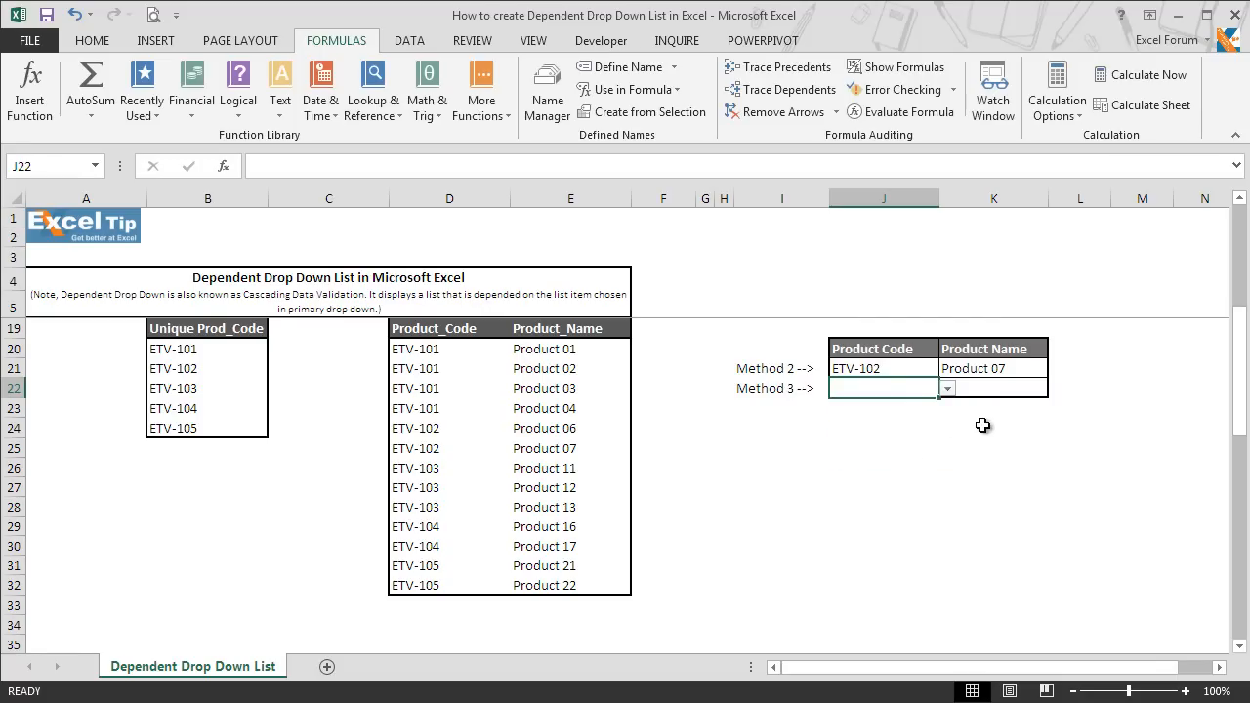
Step: Set the data validation of the Method 3 product name cell K22 to allow a List
click(997, 391)
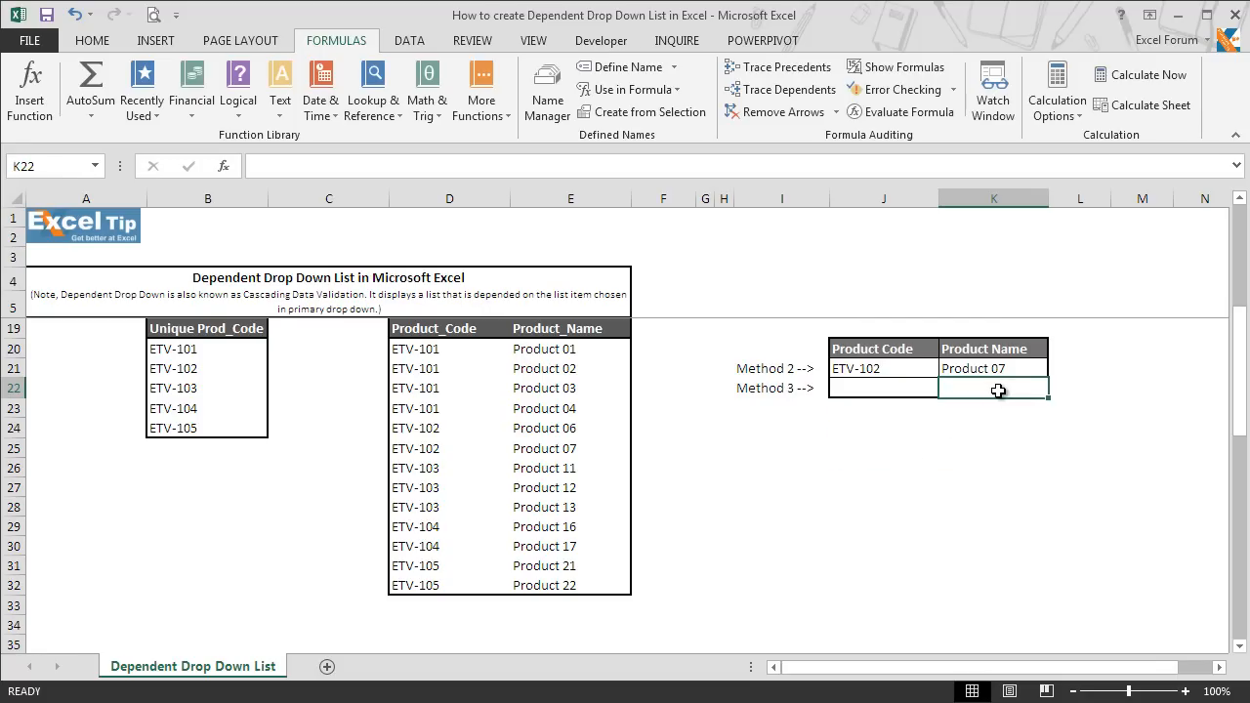
key(alt+d+l)
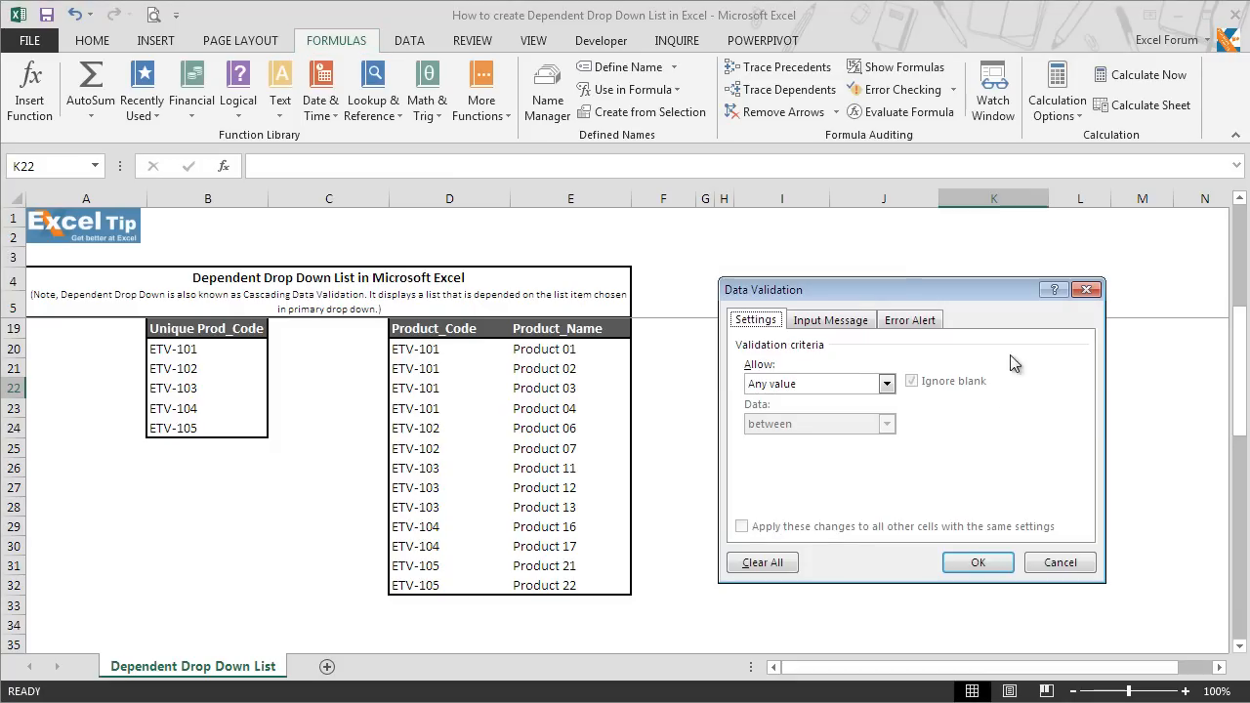
drag(849, 298, 861, 325)
click(895, 411)
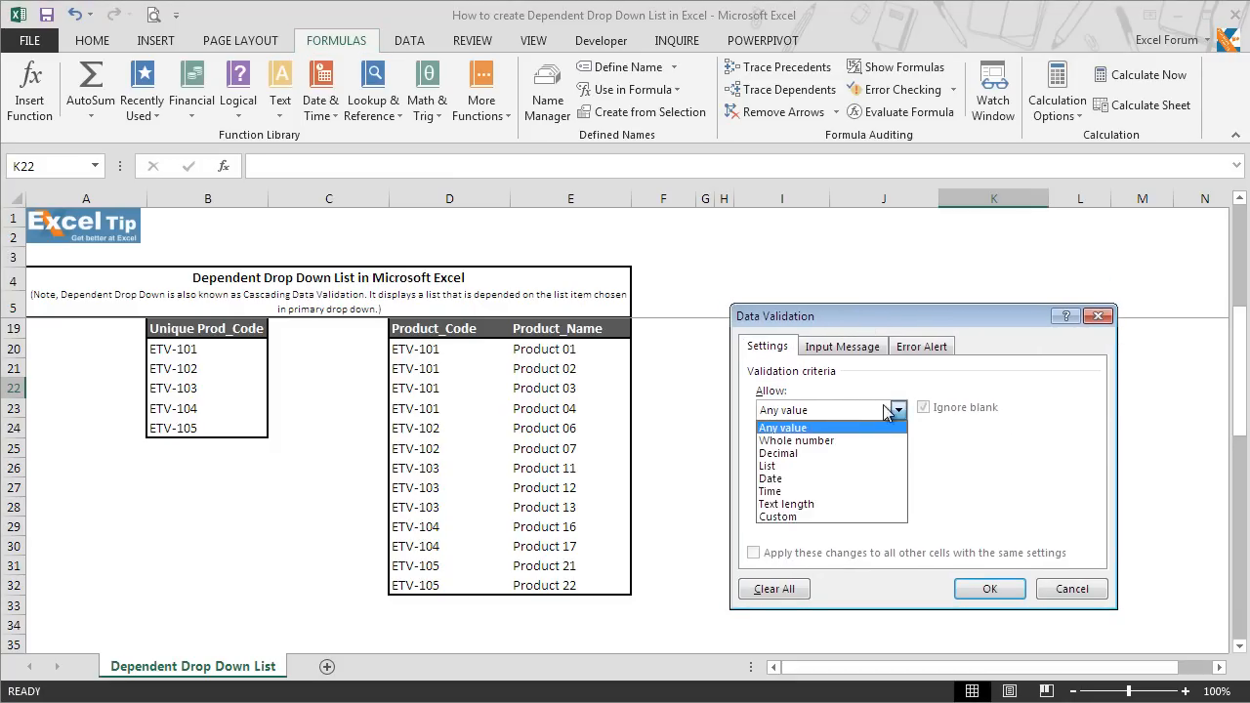
click(896, 411)
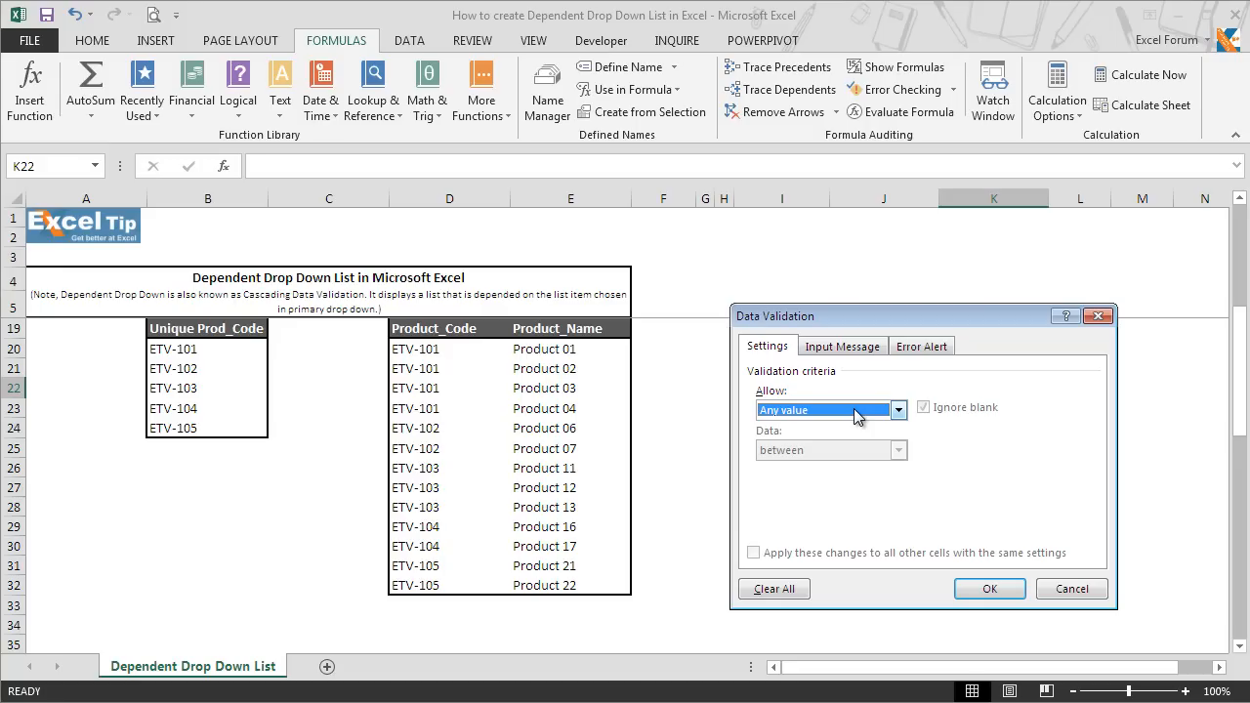
click(856, 415)
click(824, 467)
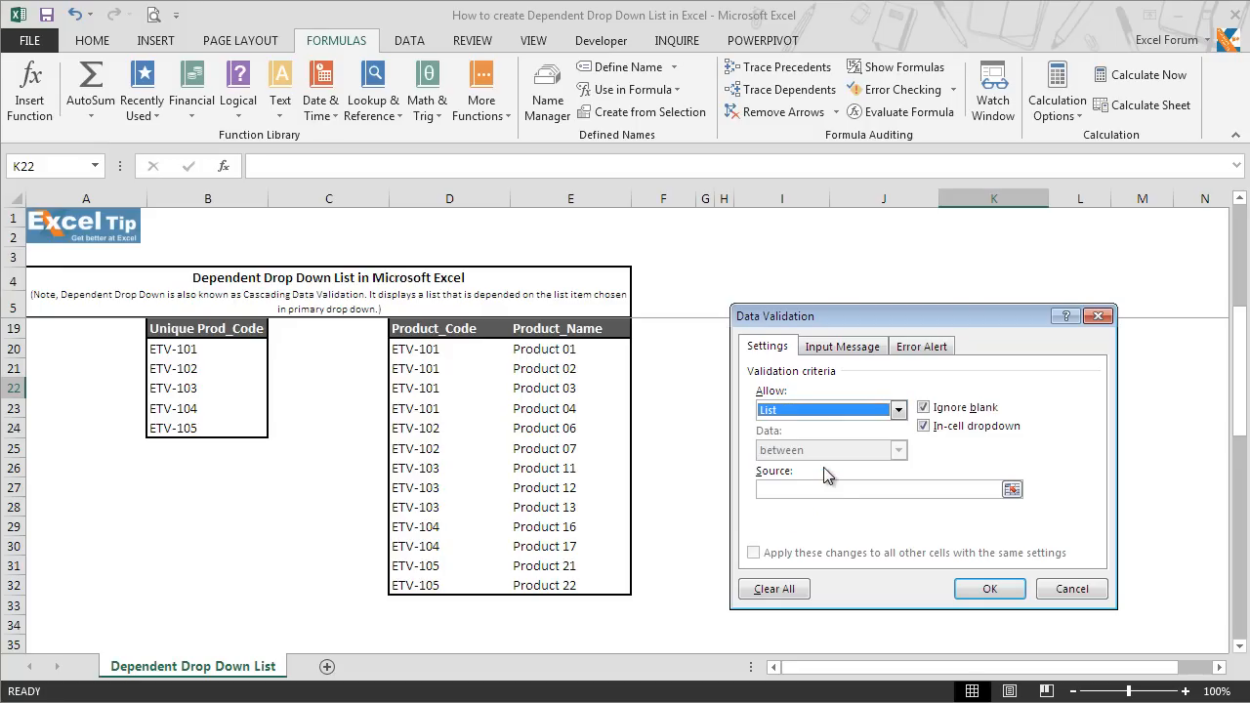
Step: Start K22's list source as OFFSET on $E$19, with a MATCH on $J$22 as the rows argument
click(819, 496)
text(=)
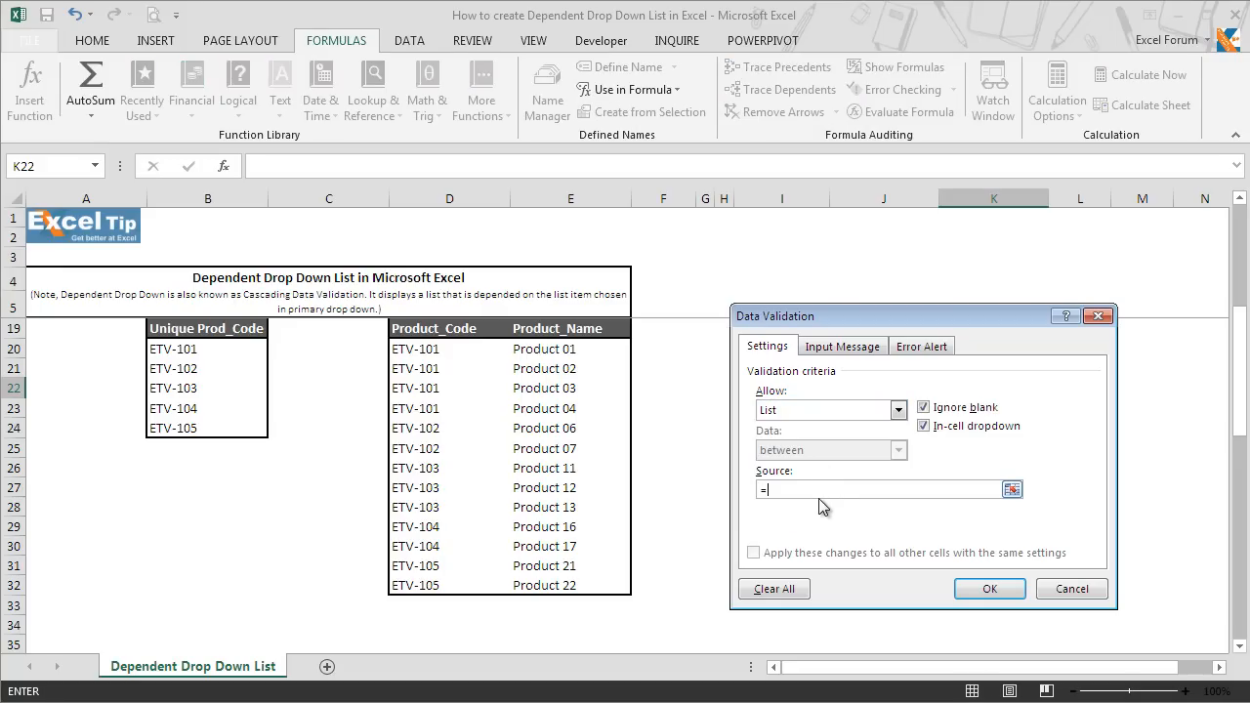
text(OFFSET()
click(545, 330)
text(,MATCH()
drag(993, 314, 587, 264)
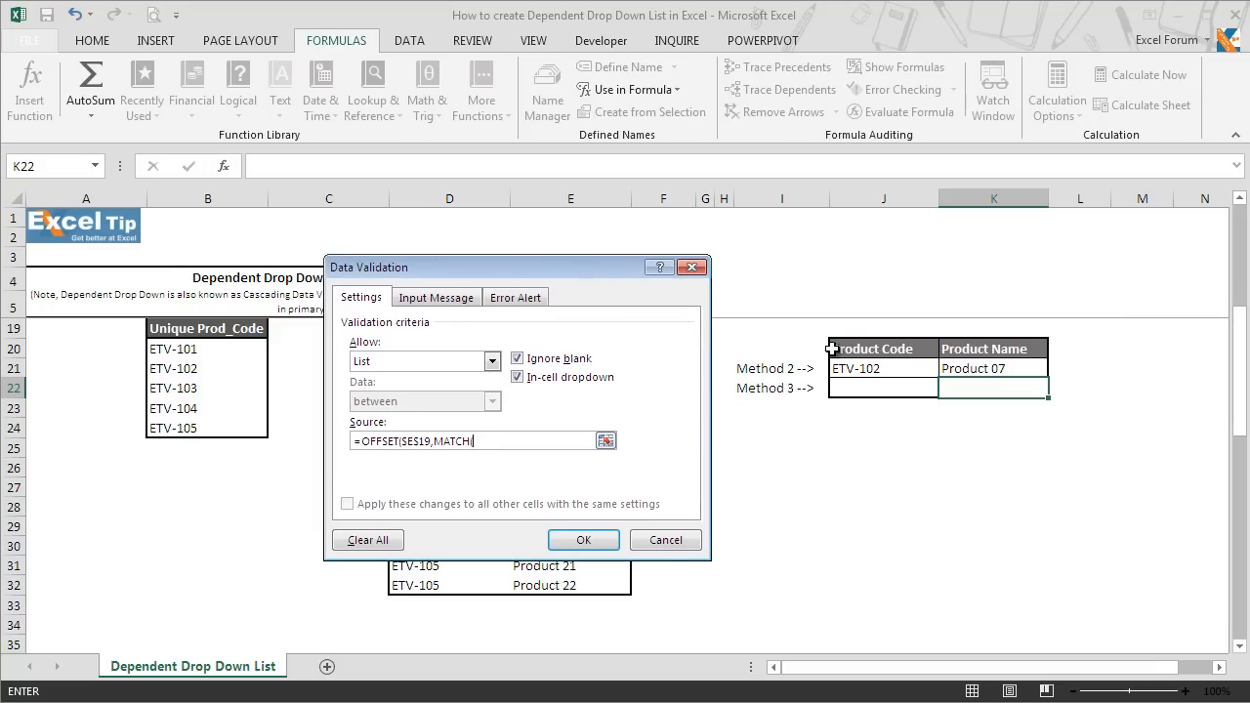
click(854, 390)
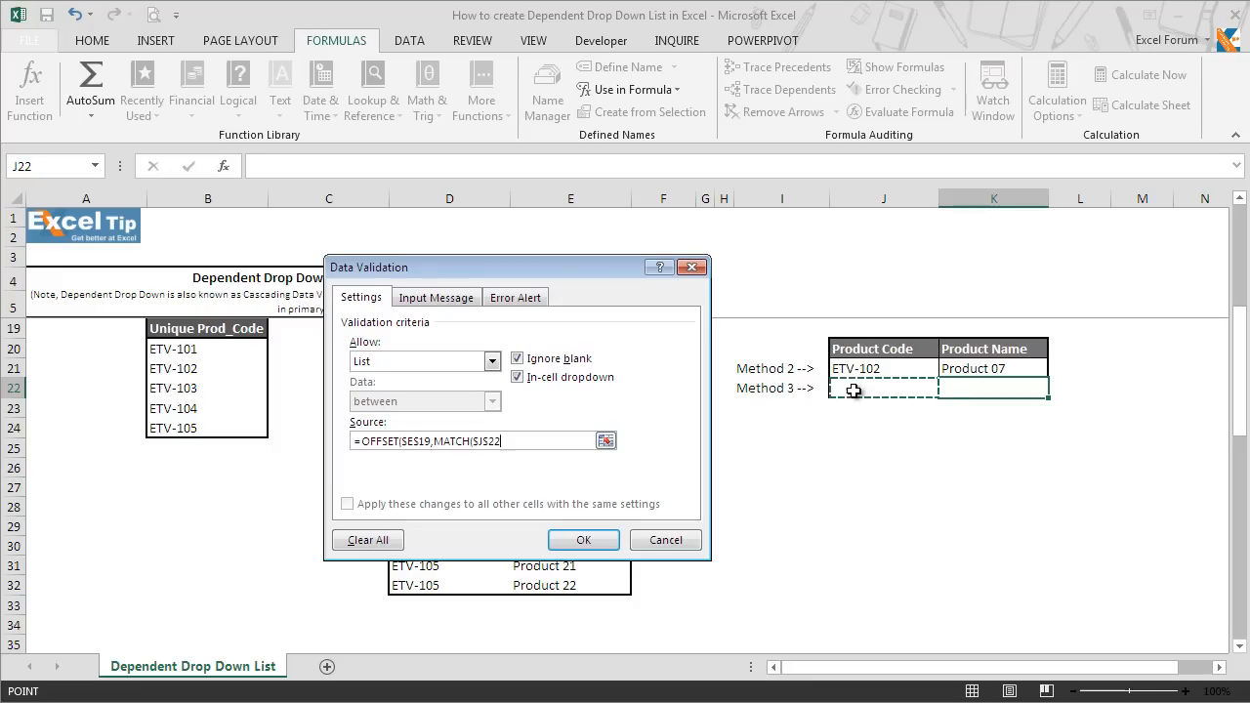
Step: Use the named range Product_Code as the lookup array of the MATCH in K22's list source
text(,)
drag(560, 275, 928, 285)
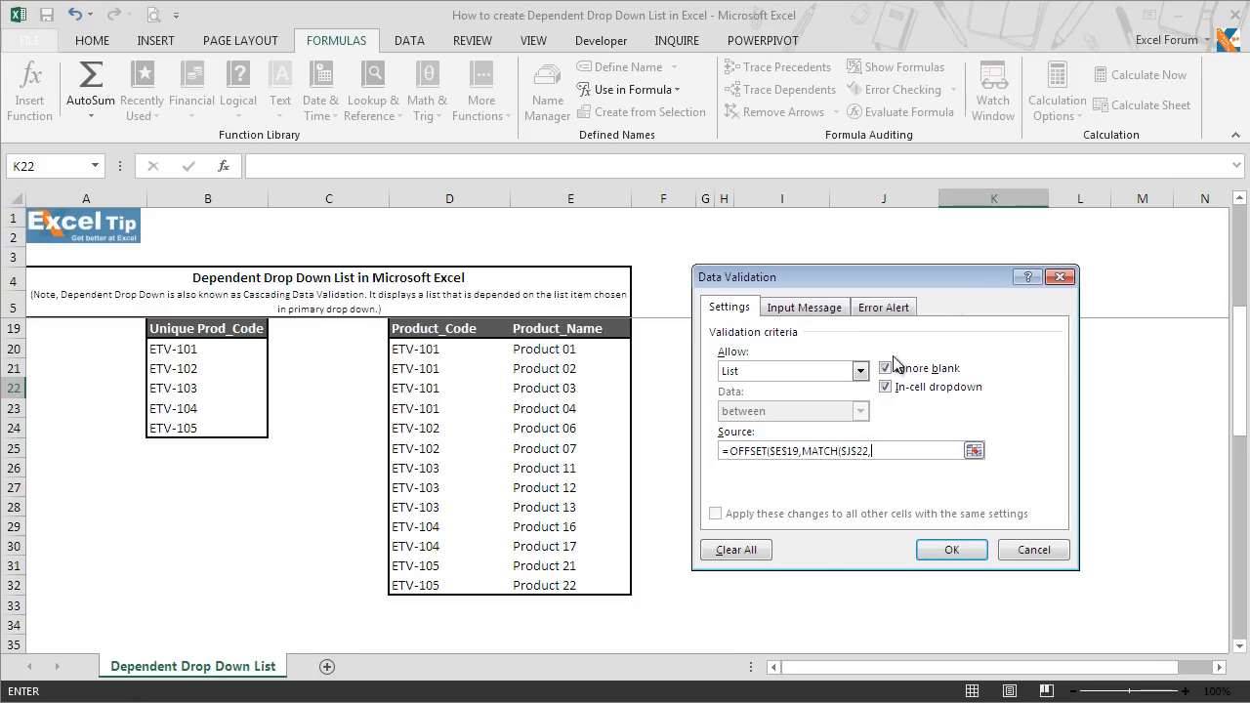
key(F3)
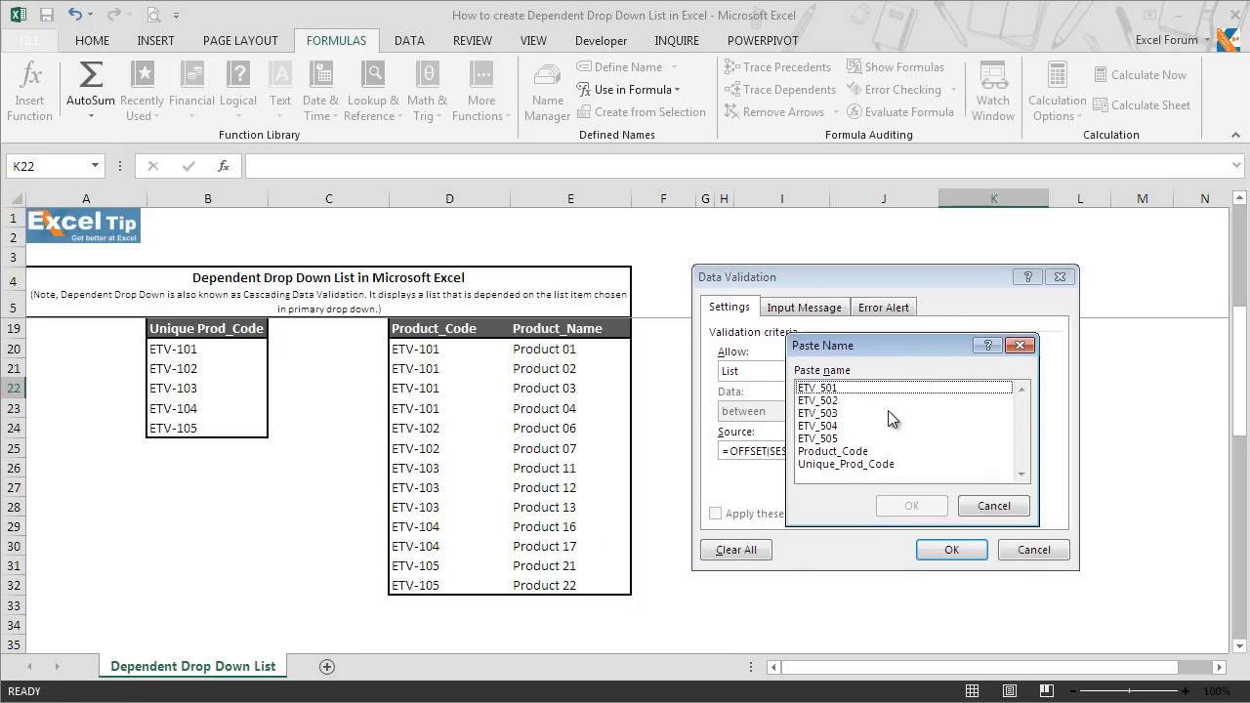
click(870, 451)
click(910, 506)
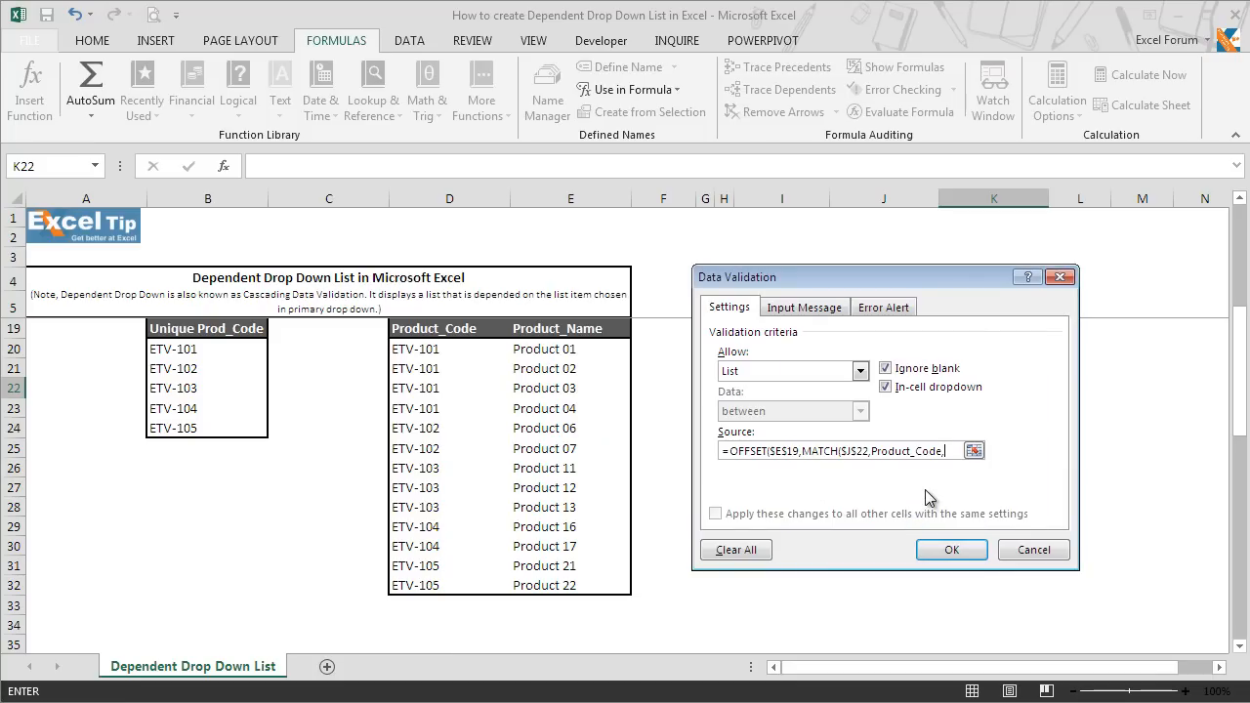
Step: Complete K22's source with exact match 0, 0 columns and COUNTIF(Product_Code,J22) as the height, and apply the validation despite the error warning
text(0),0,COUNTIF)
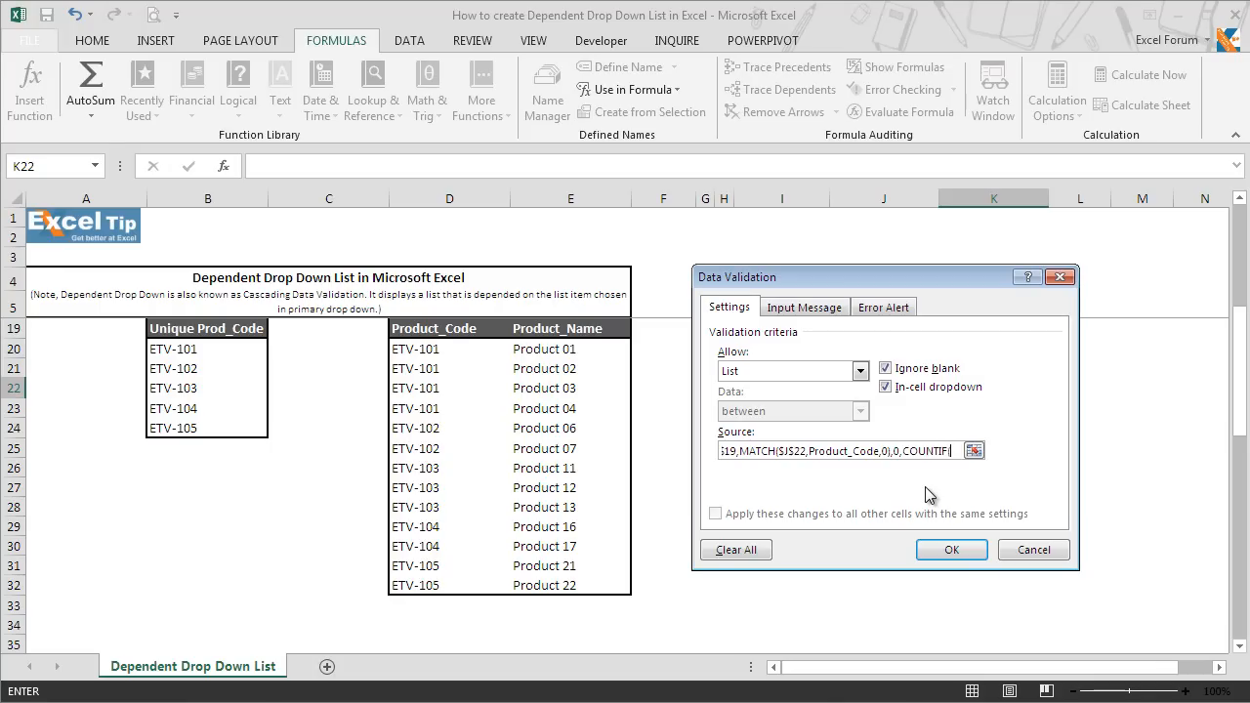
text((Product_Code,)
drag(895, 279, 449, 333)
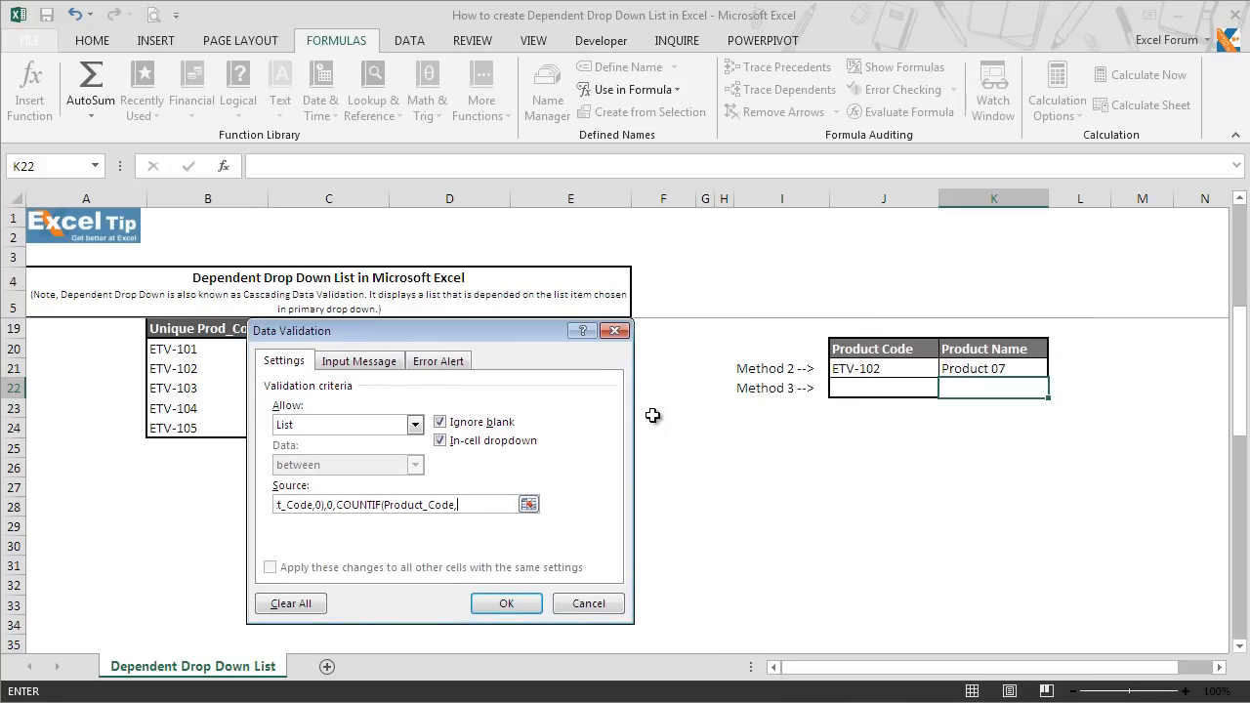
text(J22)))
click(521, 605)
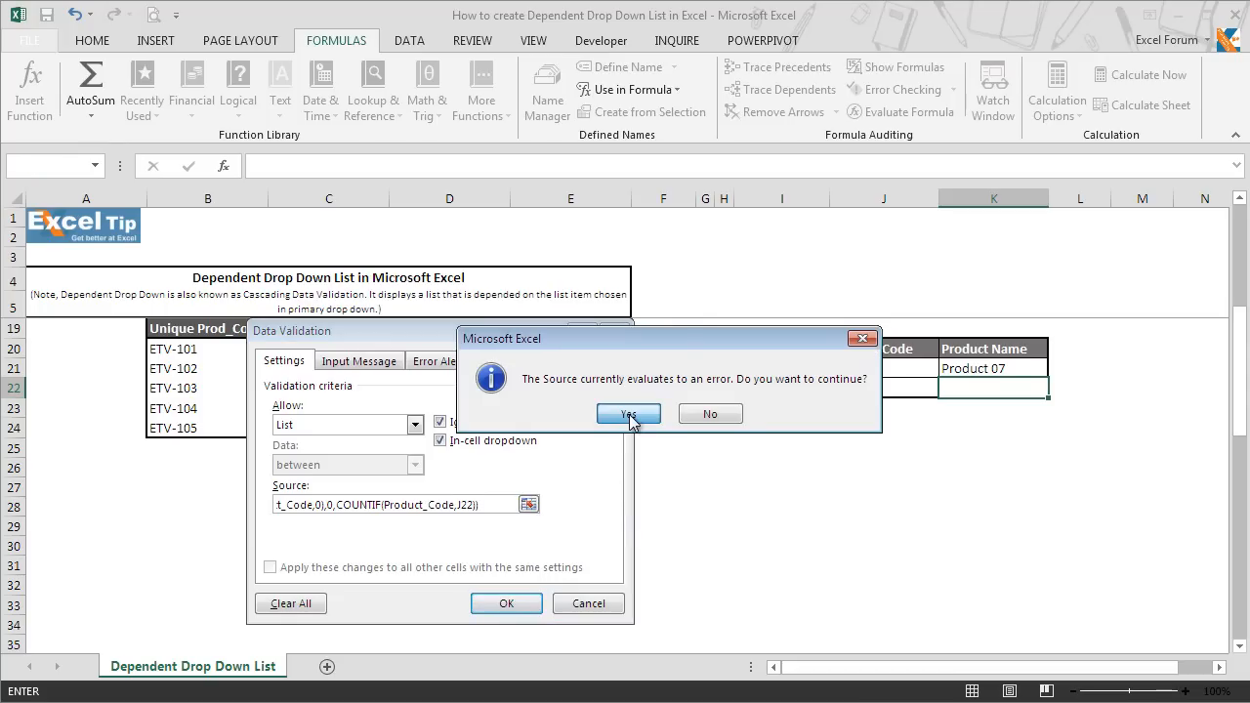
click(628, 415)
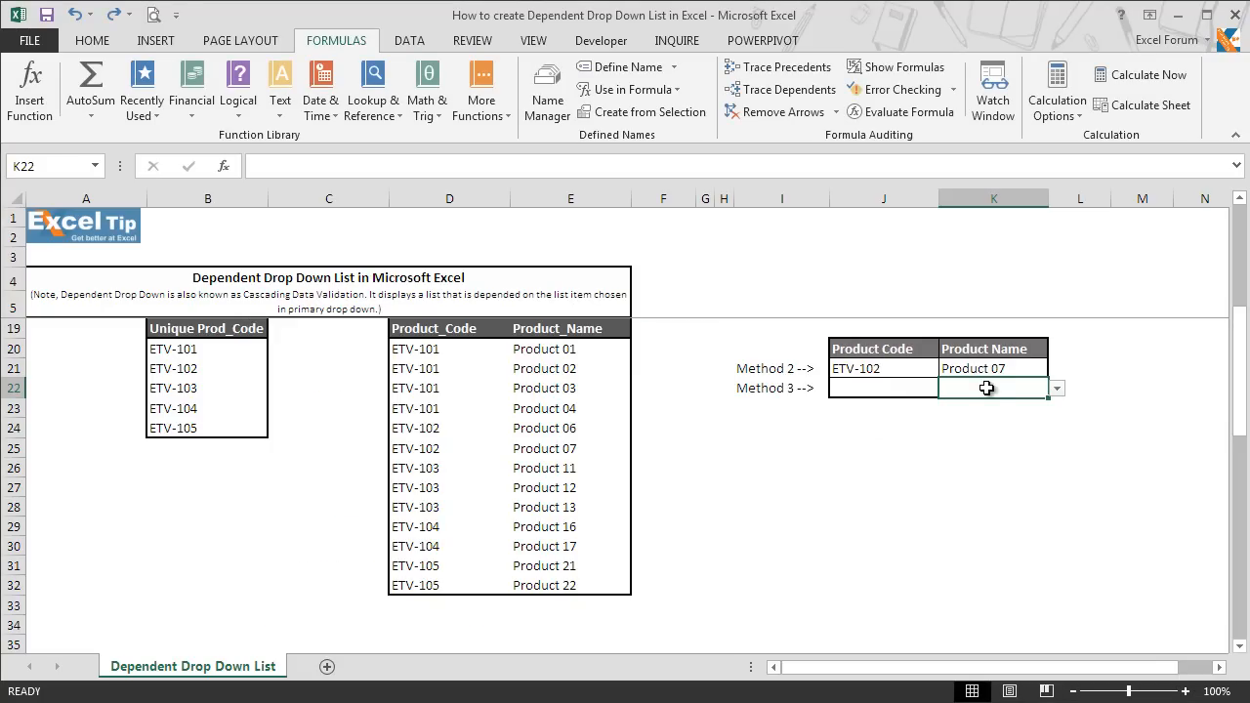
Step: Choose ETV-101 as the Method 3 product code in J22 and check the product name choices in K22
click(900, 389)
click(947, 388)
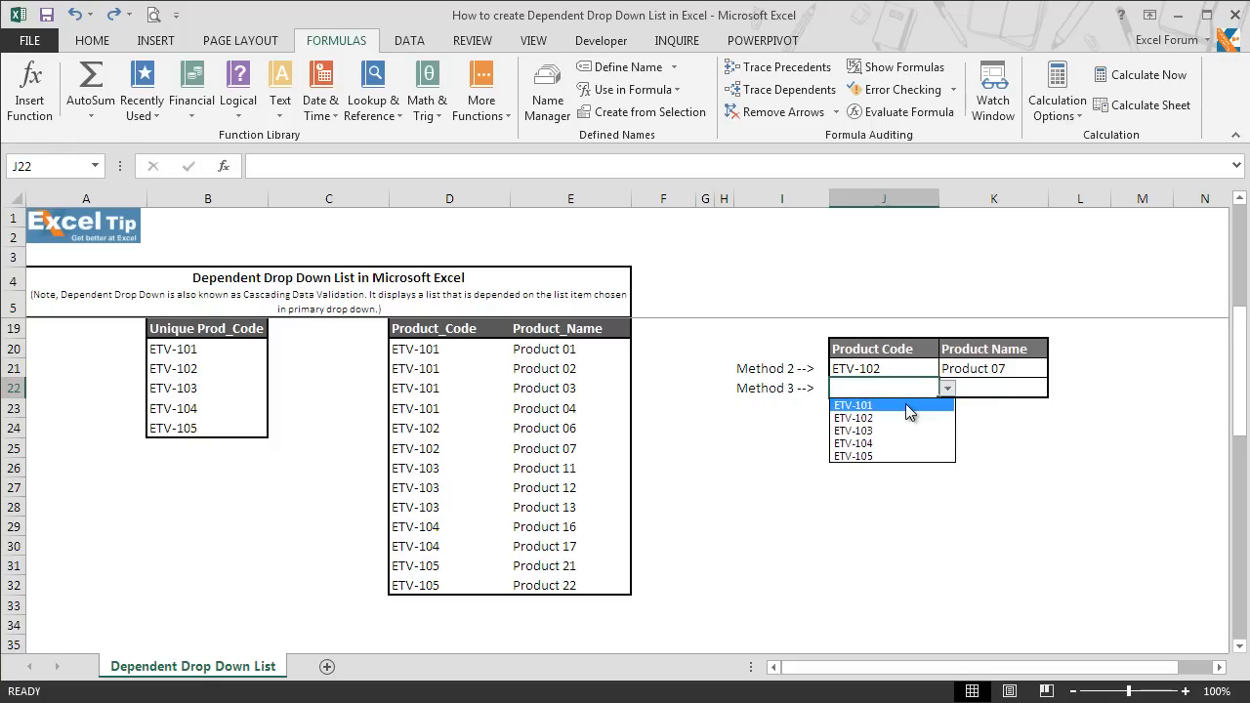
click(905, 403)
click(986, 388)
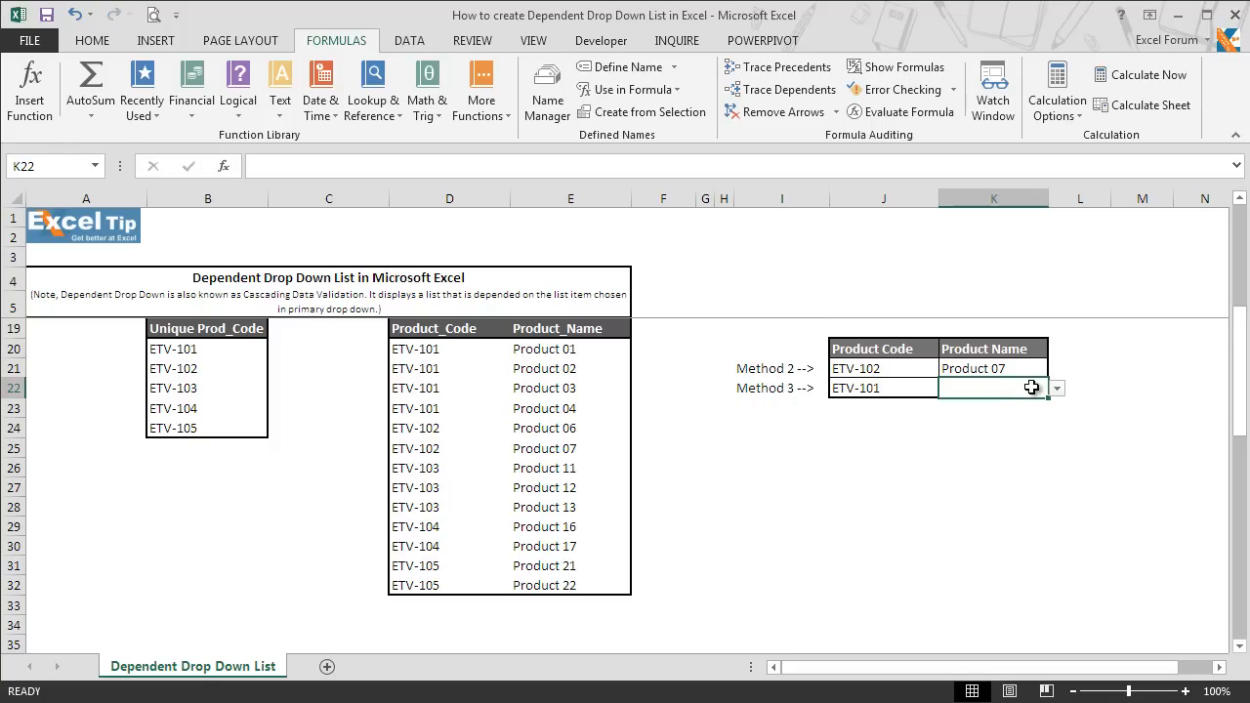
click(1056, 390)
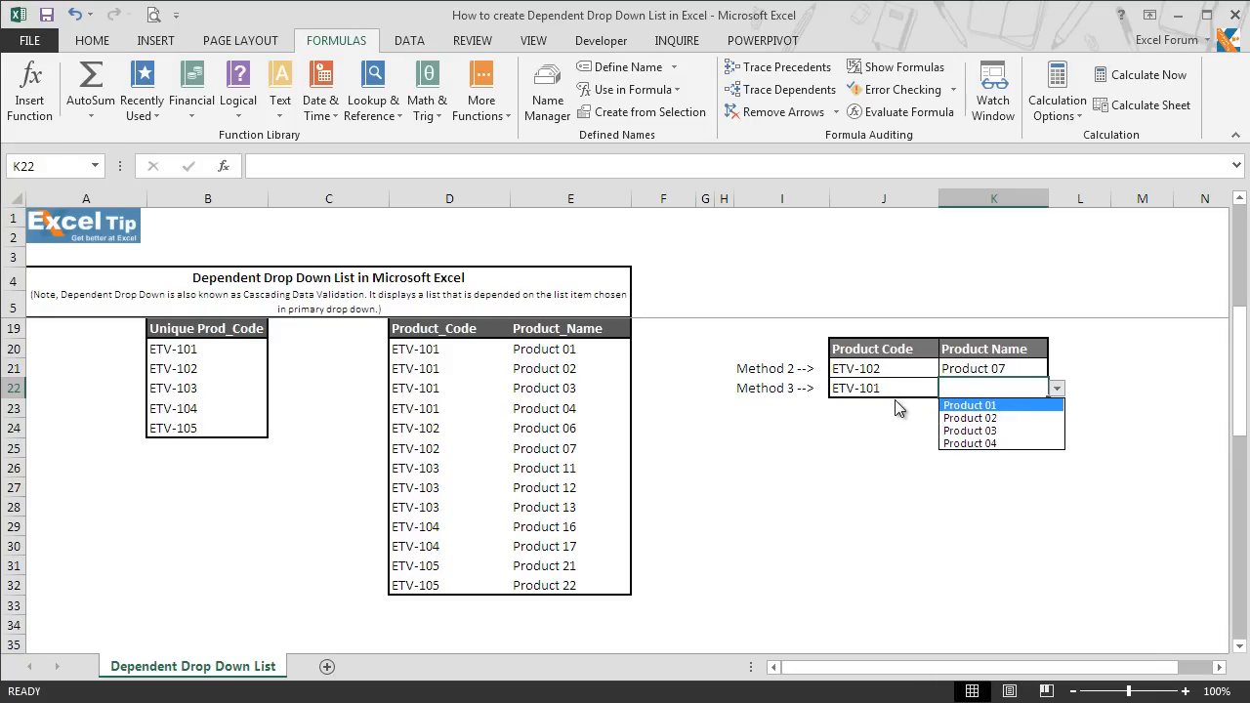
Step: Choose ETV-103 as the product code in J22 and Product 12 as the product name in K22
click(930, 388)
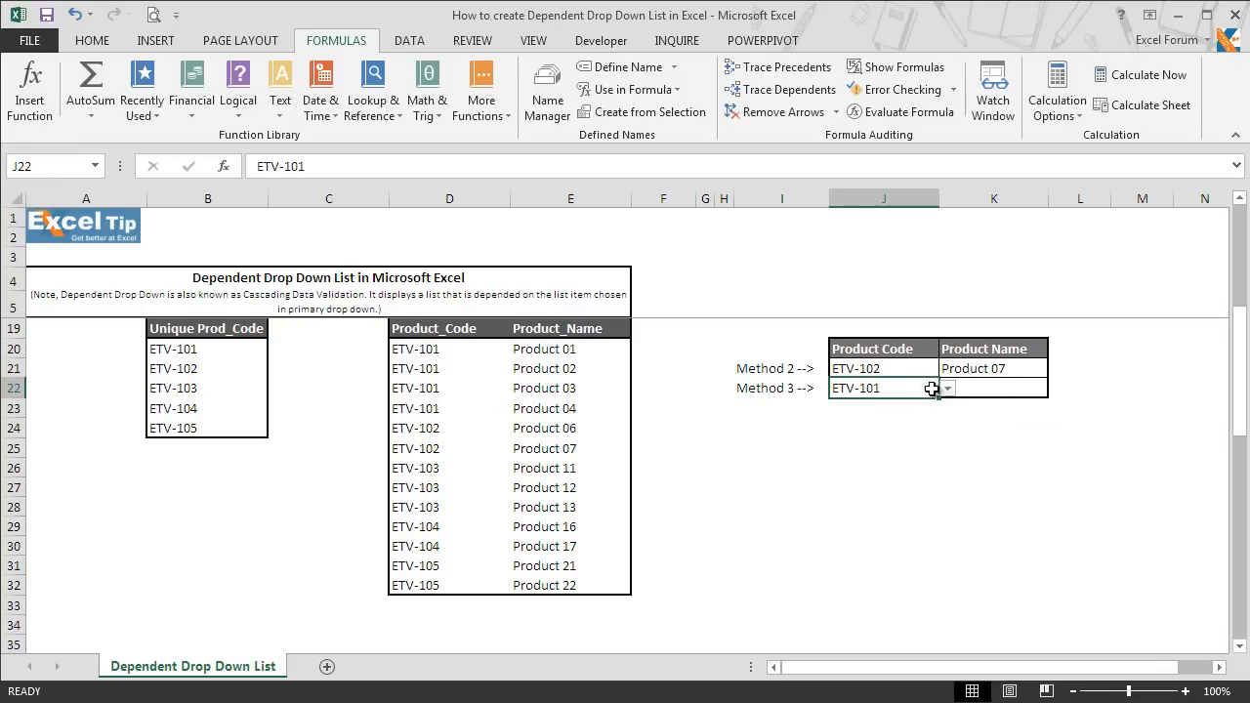
click(947, 389)
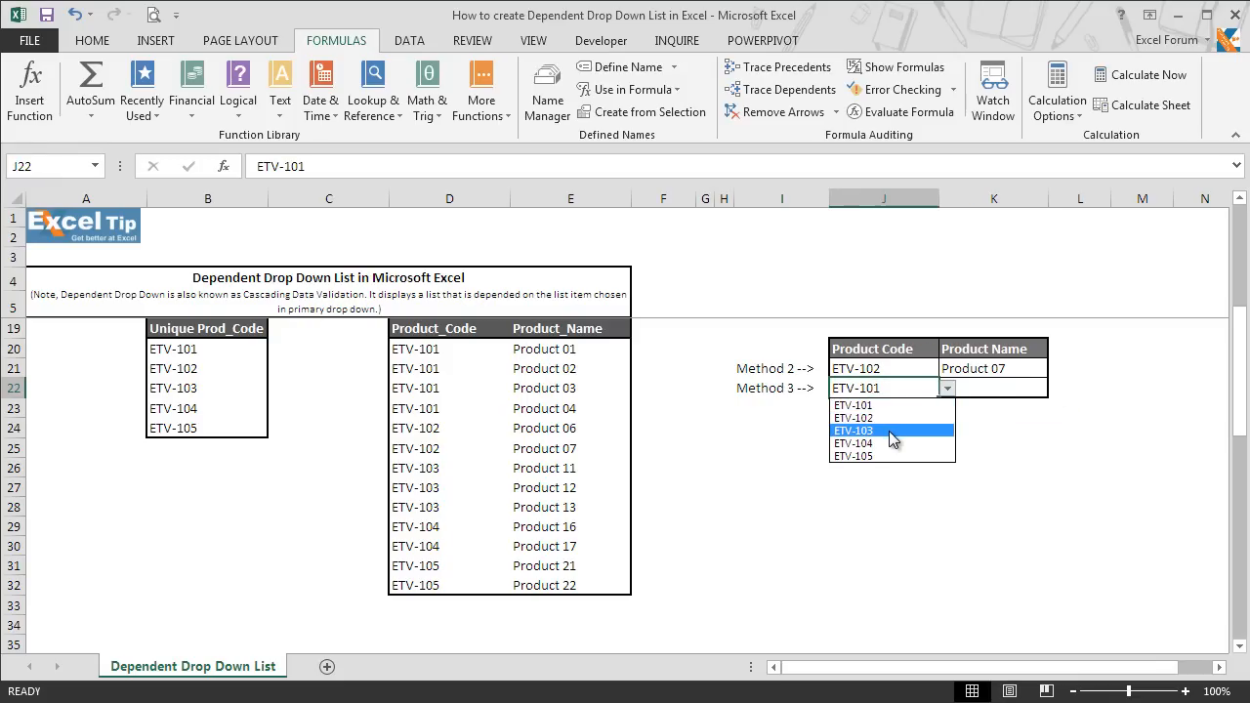
click(889, 431)
click(996, 391)
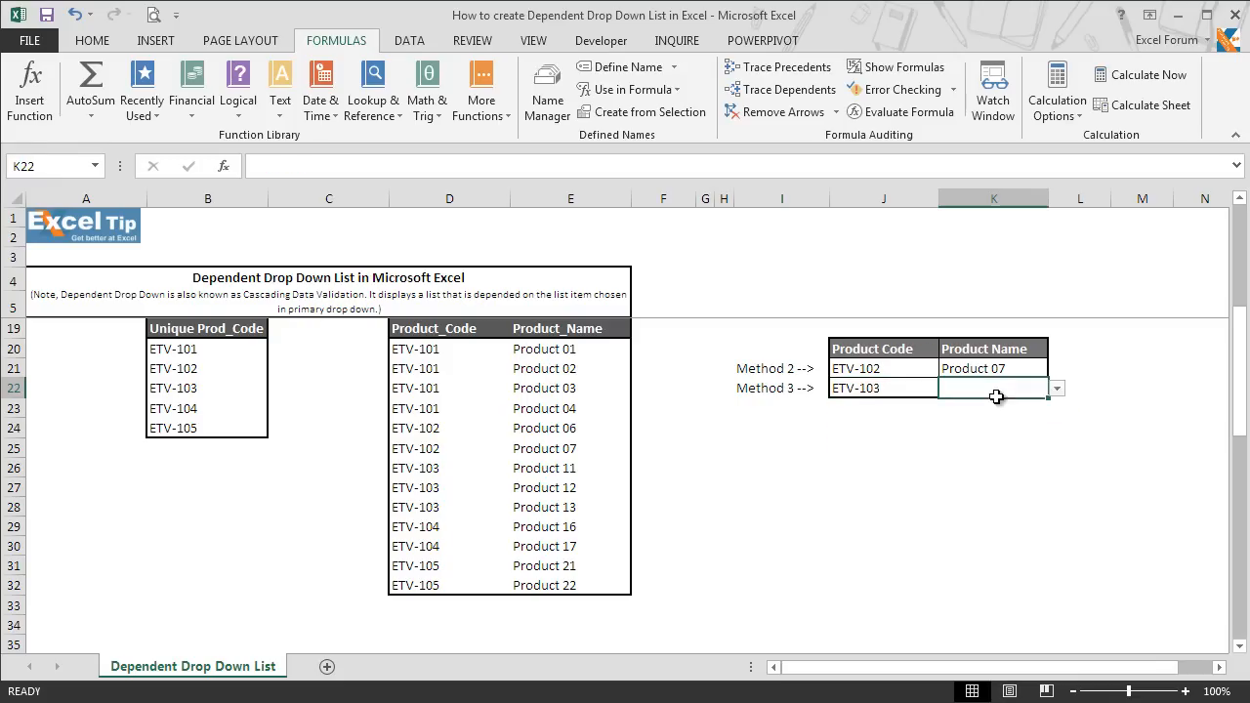
click(1058, 390)
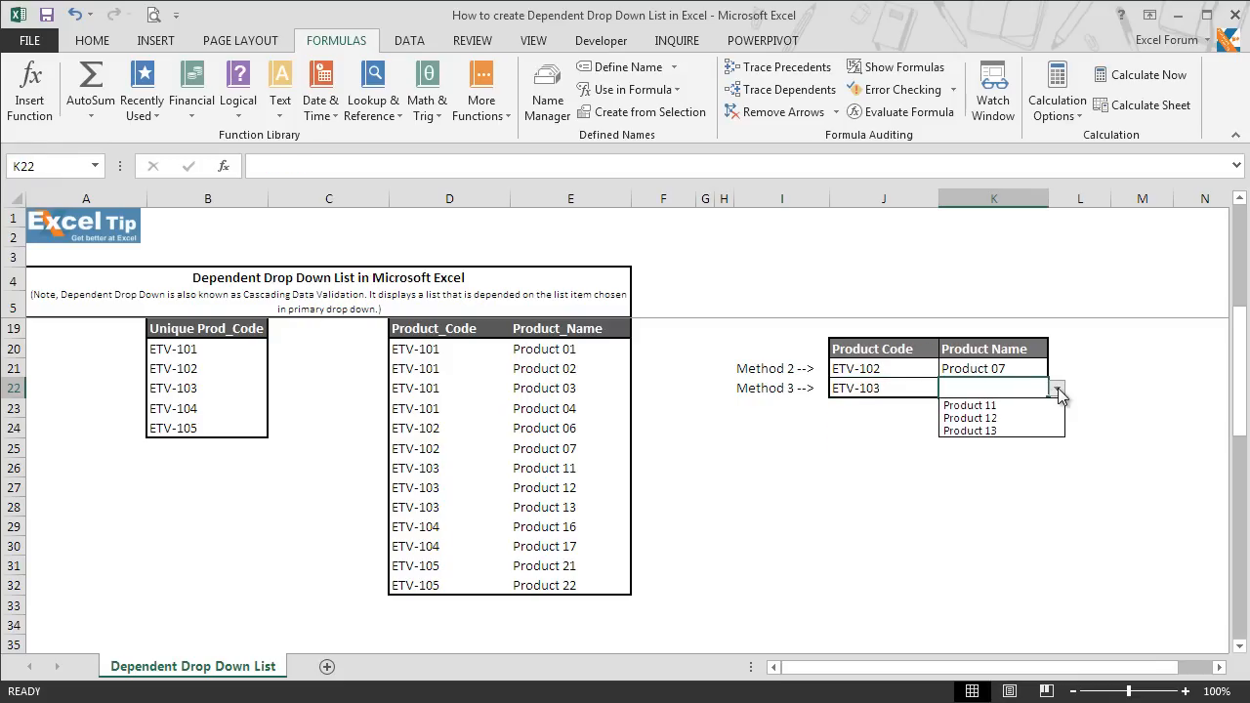
click(1012, 420)
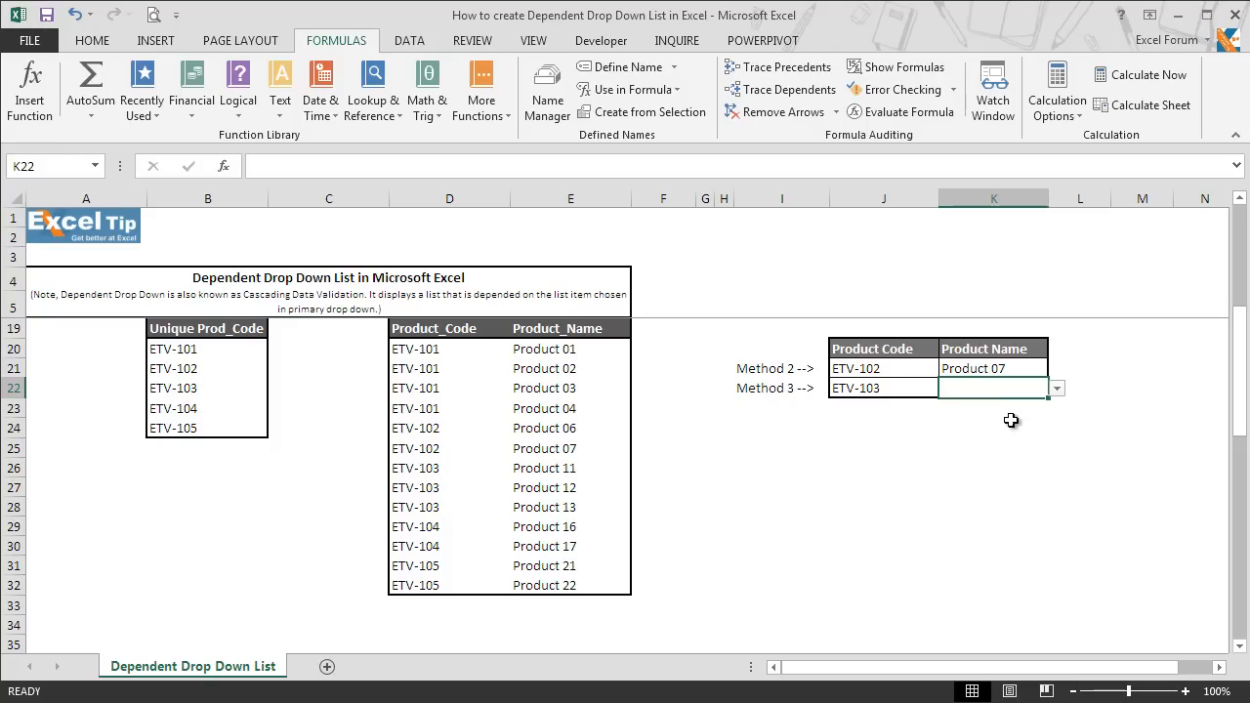
Step: Add the code ETV-106 in B25 below the Unique Prod_Code list
click(861, 390)
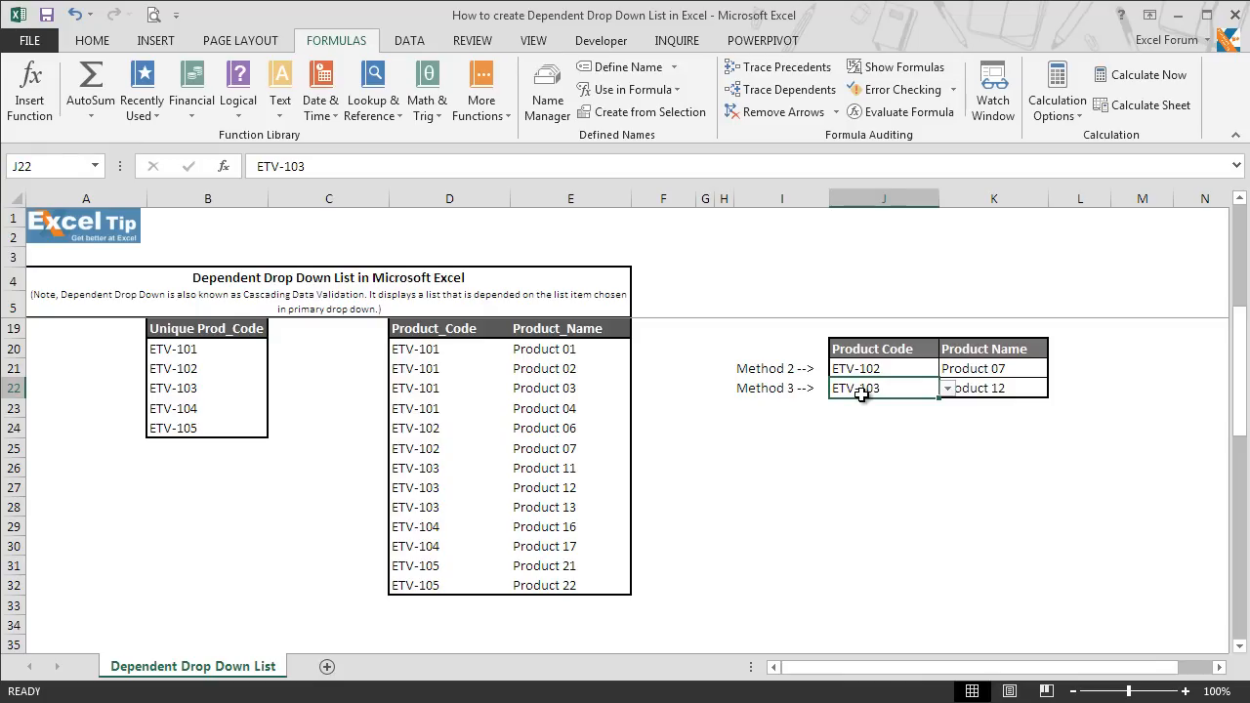
click(199, 447)
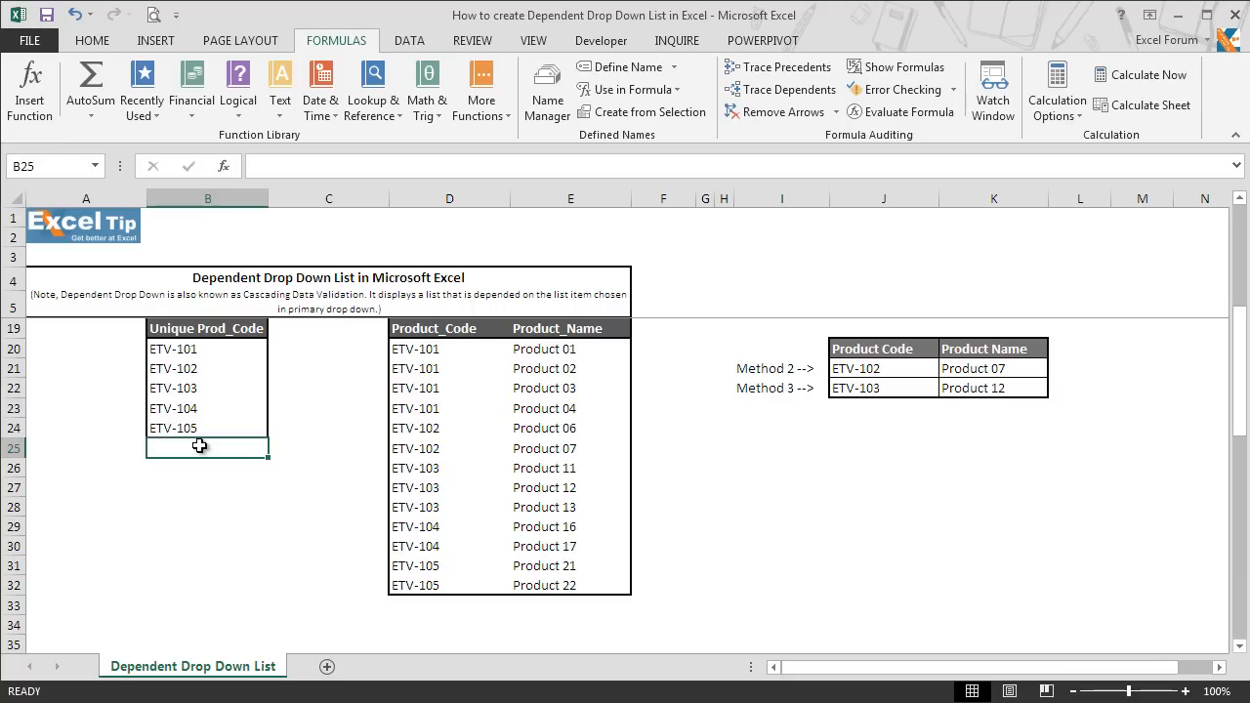
text(ETV)
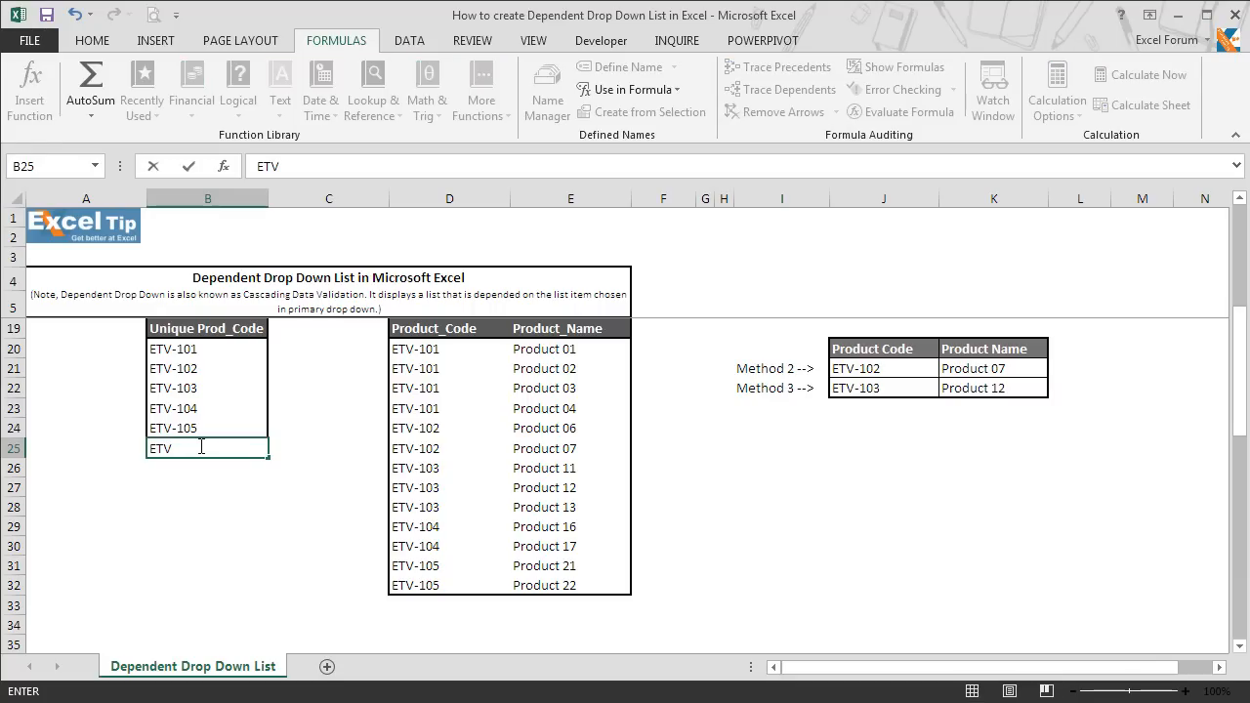
text(-106)
key(Return)
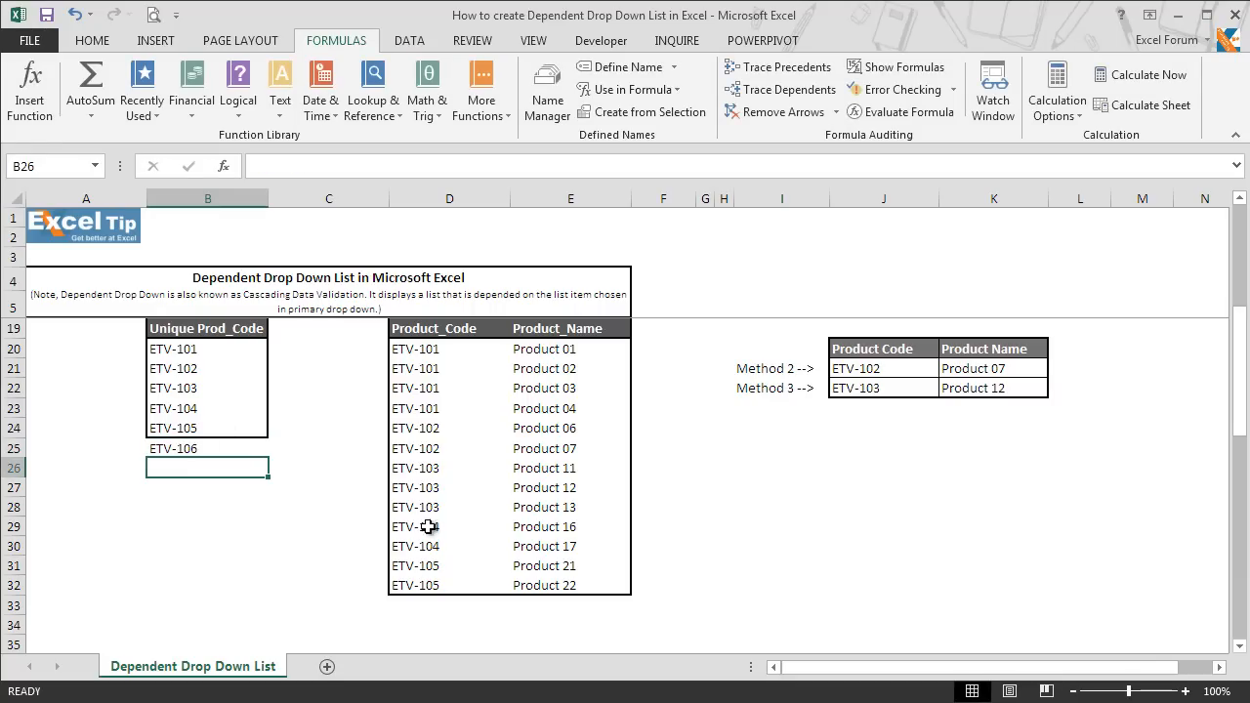
Step: Enter ETV-106 in D33 below the Product_Code column and copy it to D34
click(441, 606)
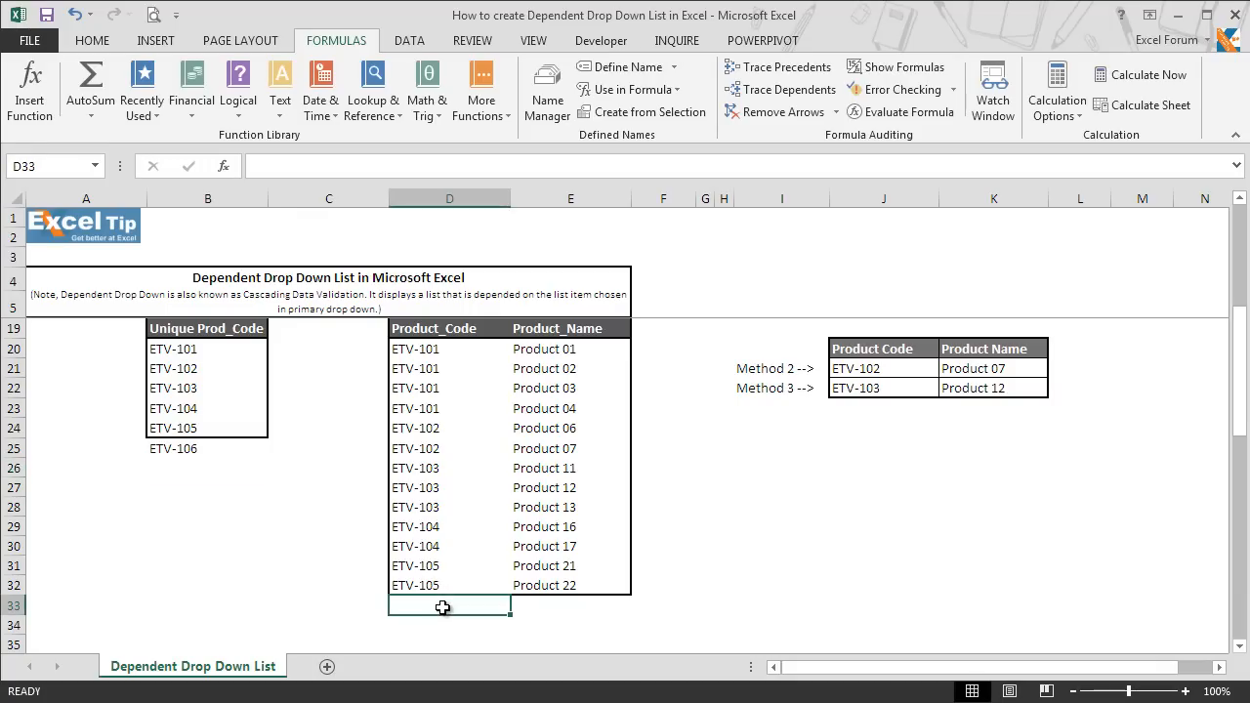
text(ETV-106)
key(Return)
key(Up)
key(ctrl+c)
click(461, 622)
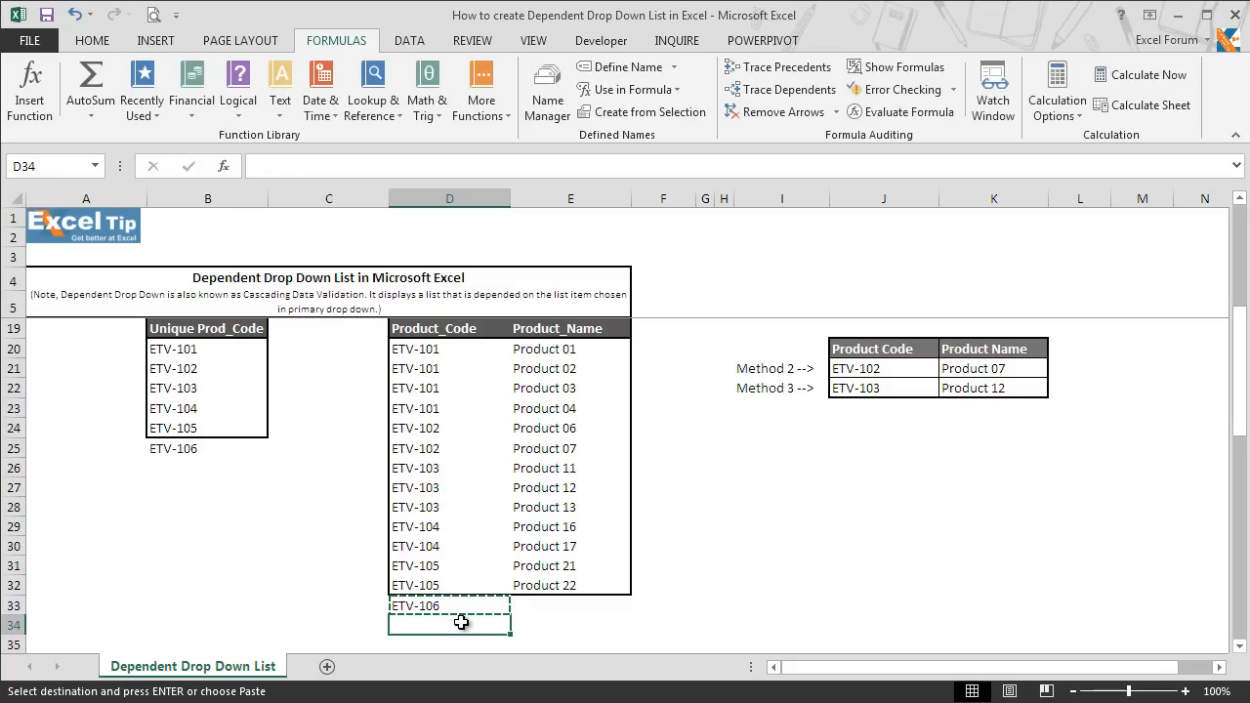
key(ctrl+v)
key(Escape)
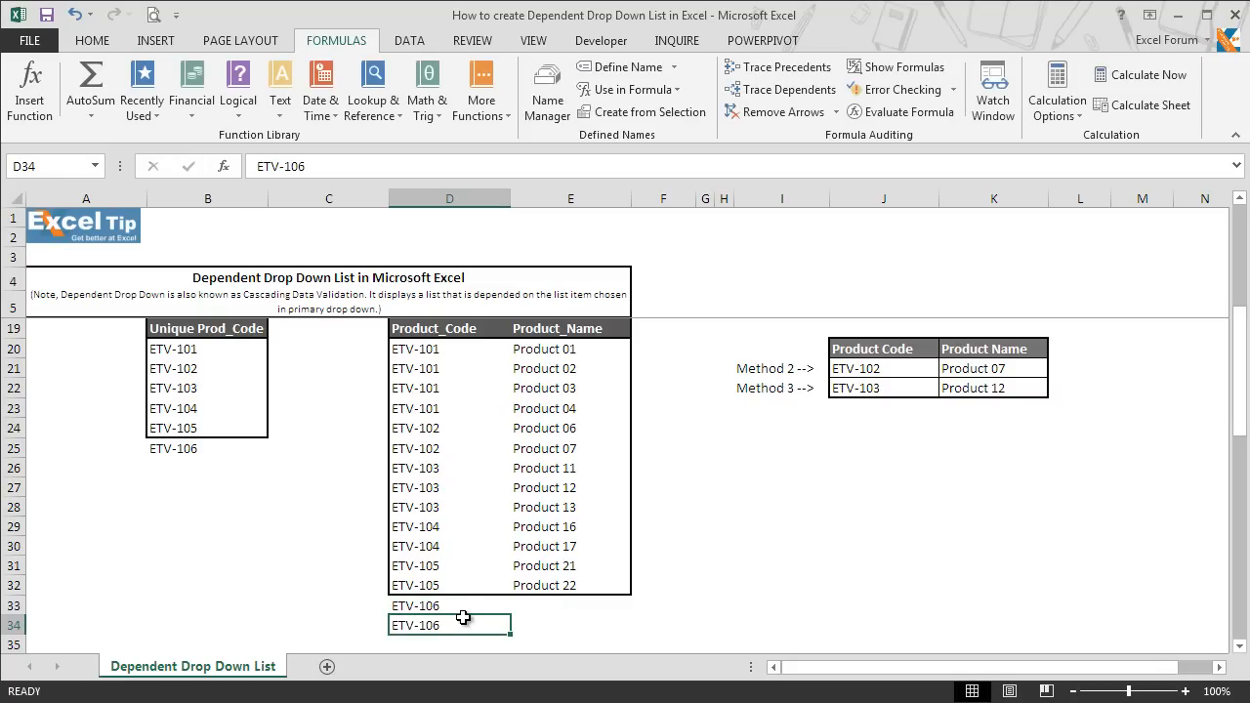
Step: Enter the product names Product 23 in E33 and Product 24 in E34 for the ETV-106 rows
click(536, 602)
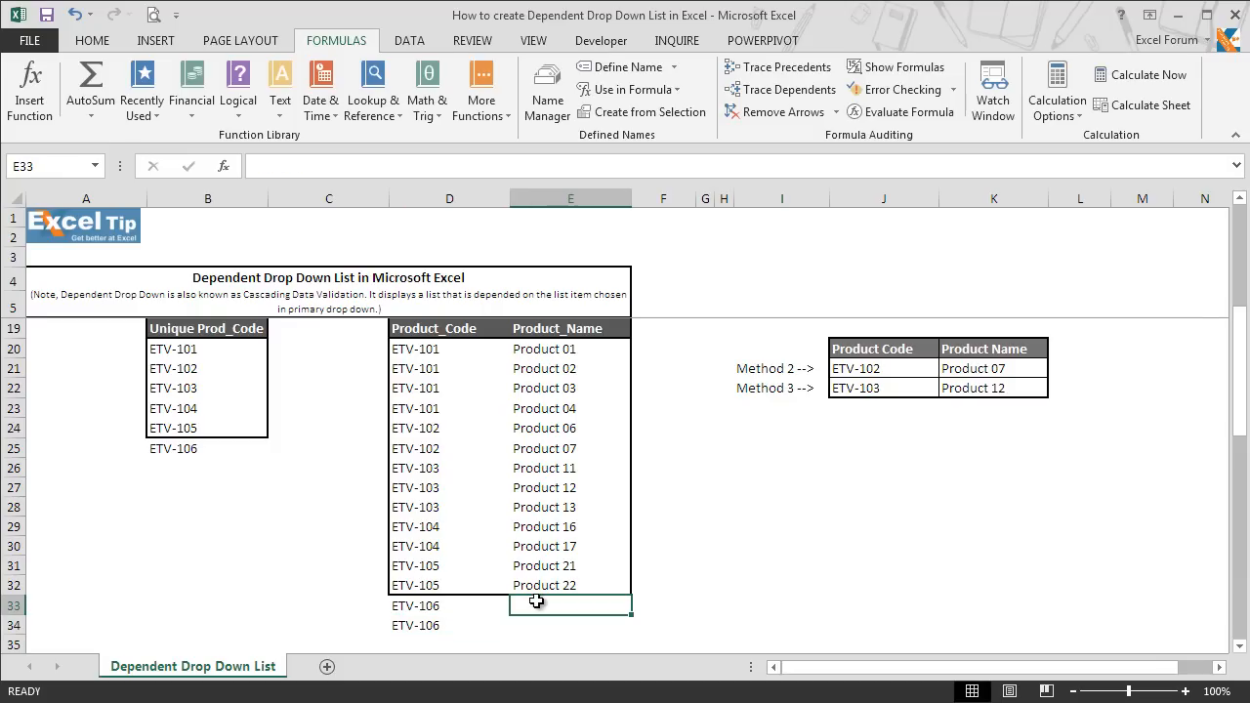
text(Product 23)
key(Return)
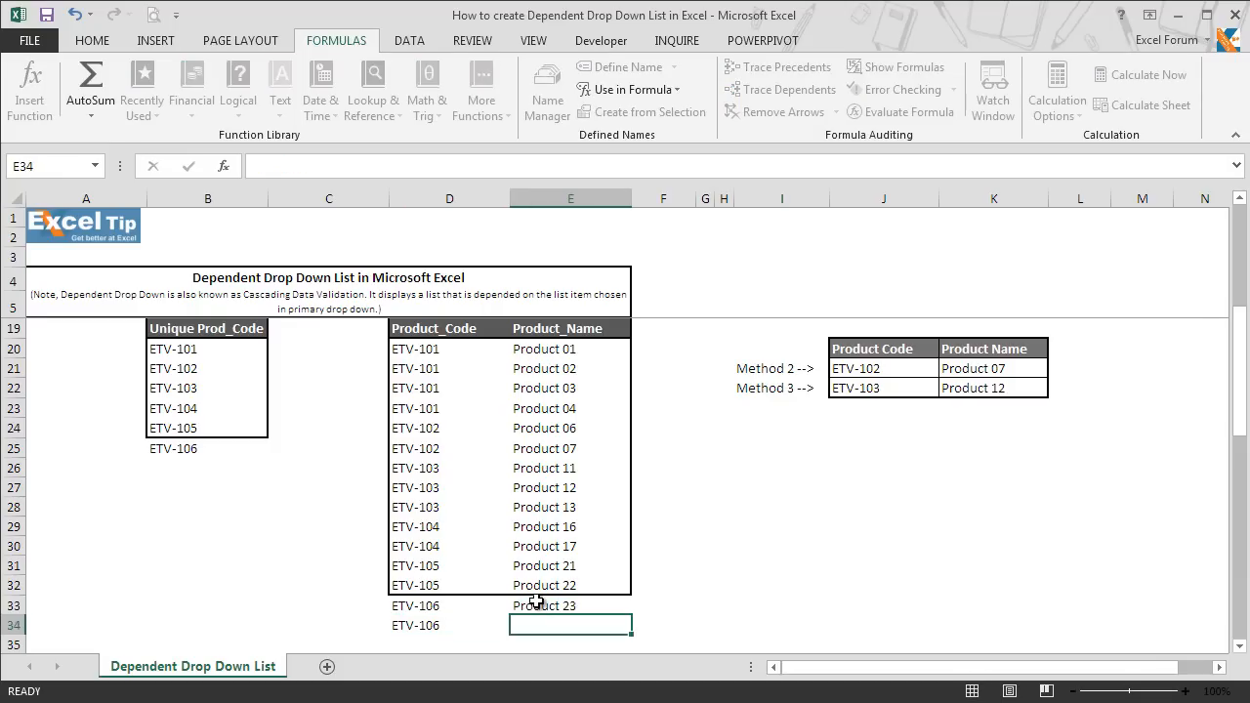
click(536, 601)
key(Return)
text(Product 24)
click(563, 625)
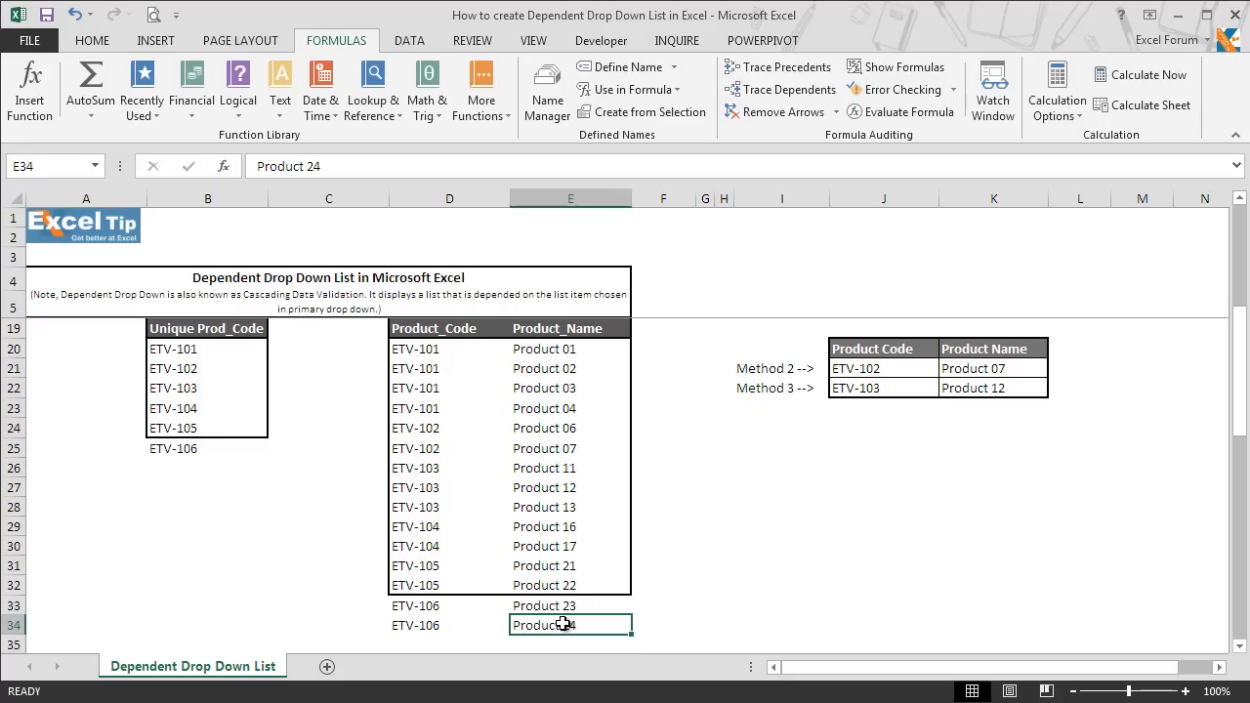
Step: Choose the added code ETV-106 as the Method 3 product code in J22
click(908, 388)
click(947, 388)
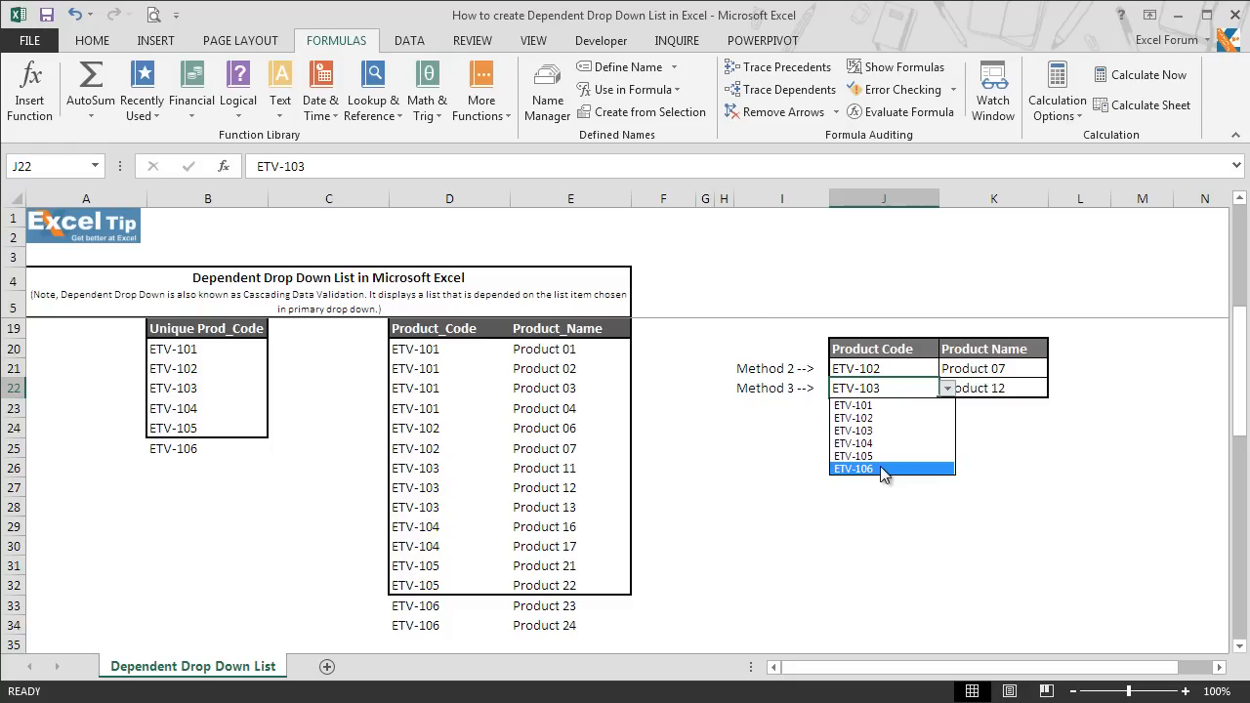
click(880, 468)
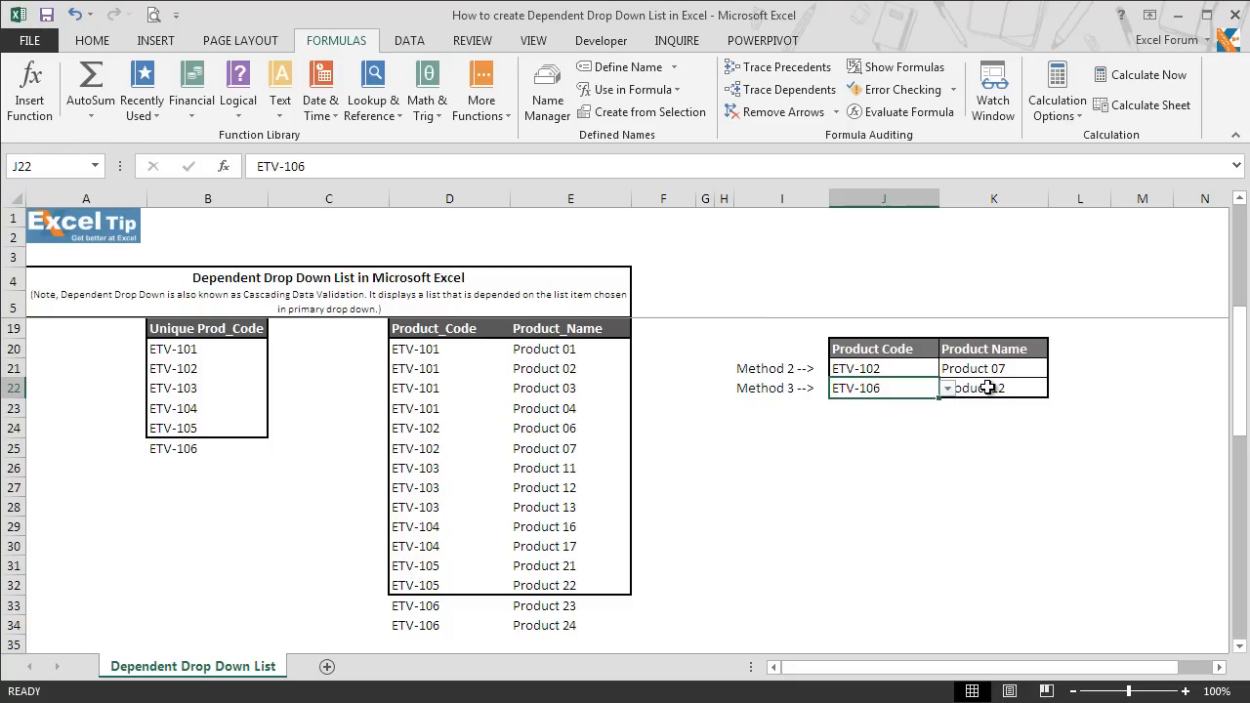
Step: Choose Product 23 as the Method 3 product name in K22
click(988, 388)
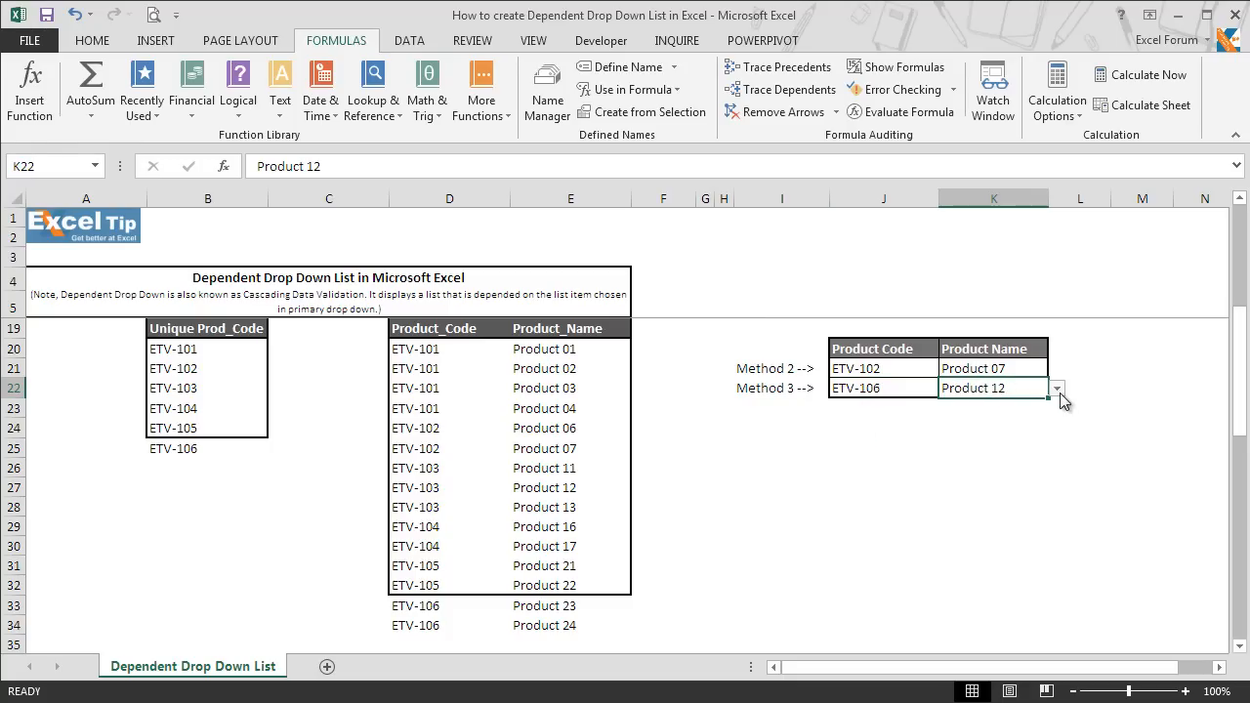
click(1056, 389)
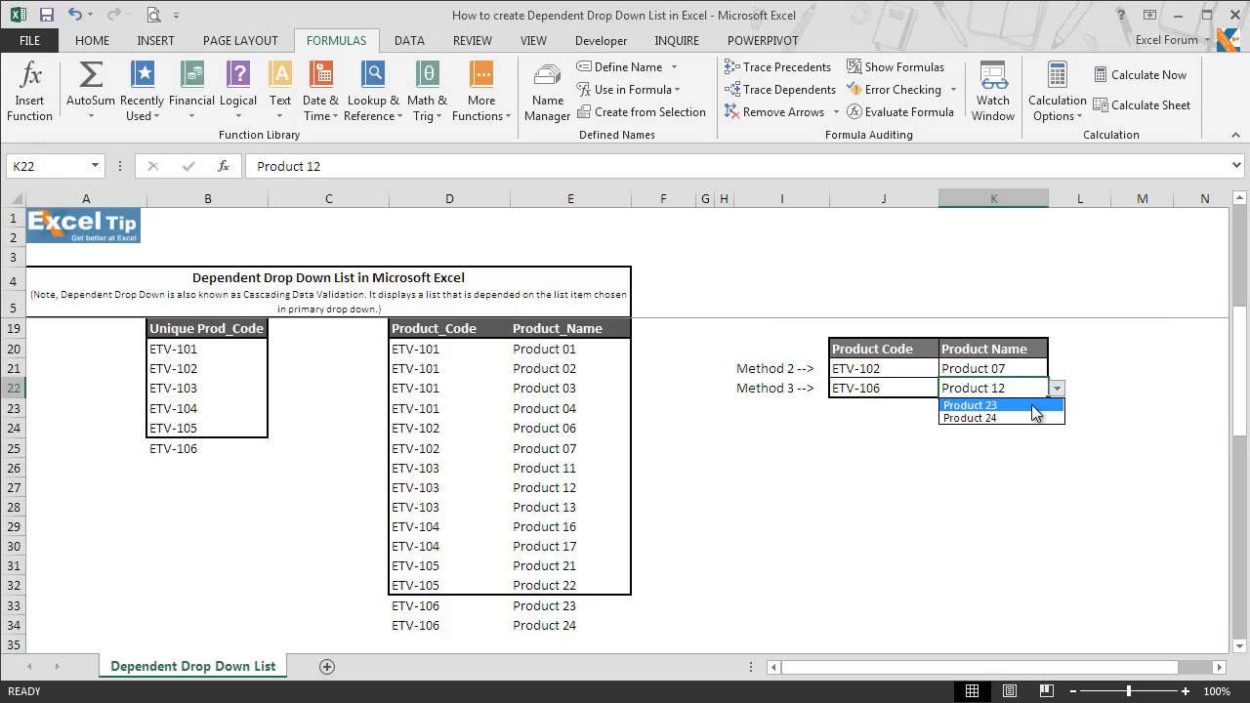
click(1032, 405)
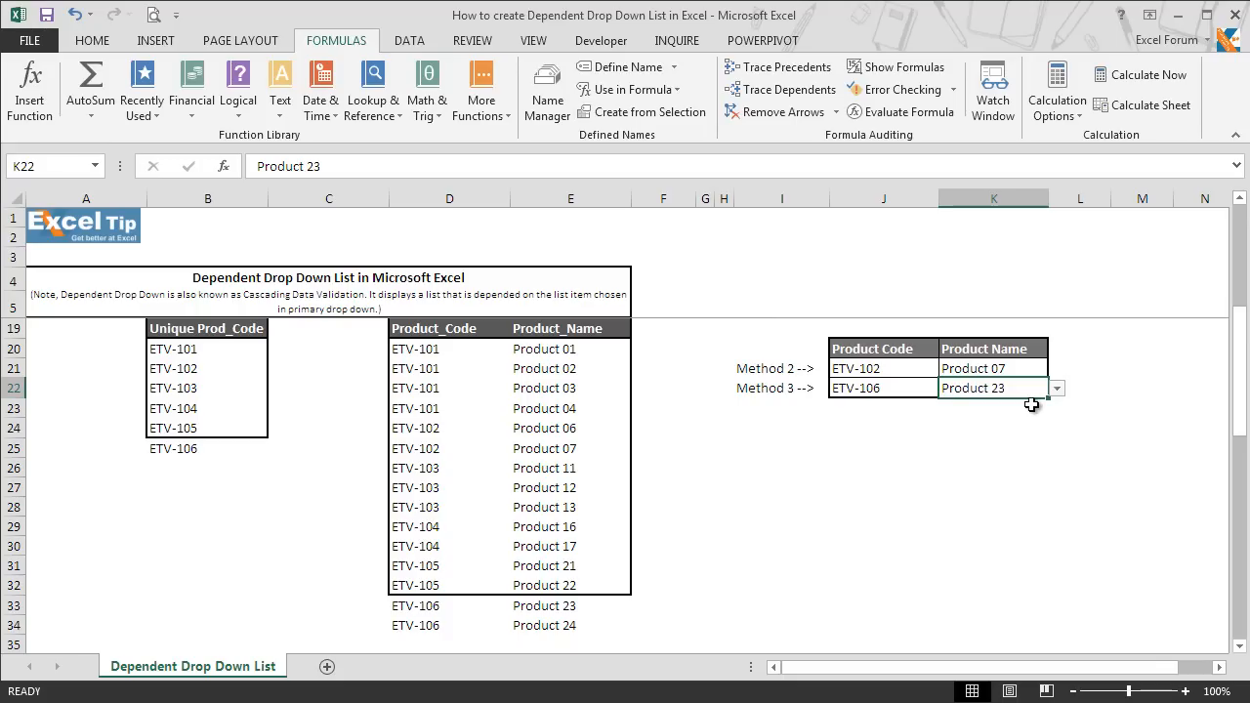
Step: Check which product codes the Method 2 drop-down in J21 offers, leaving its selection as it is
click(926, 374)
click(948, 369)
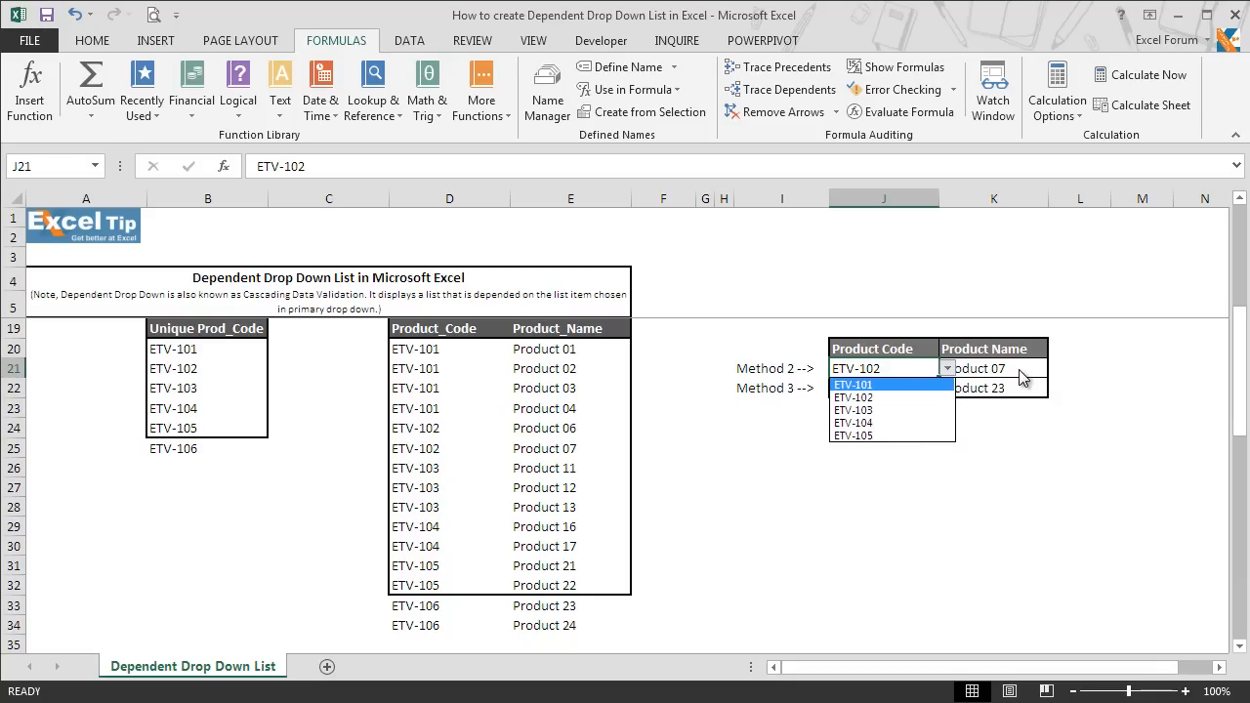
key(Escape)
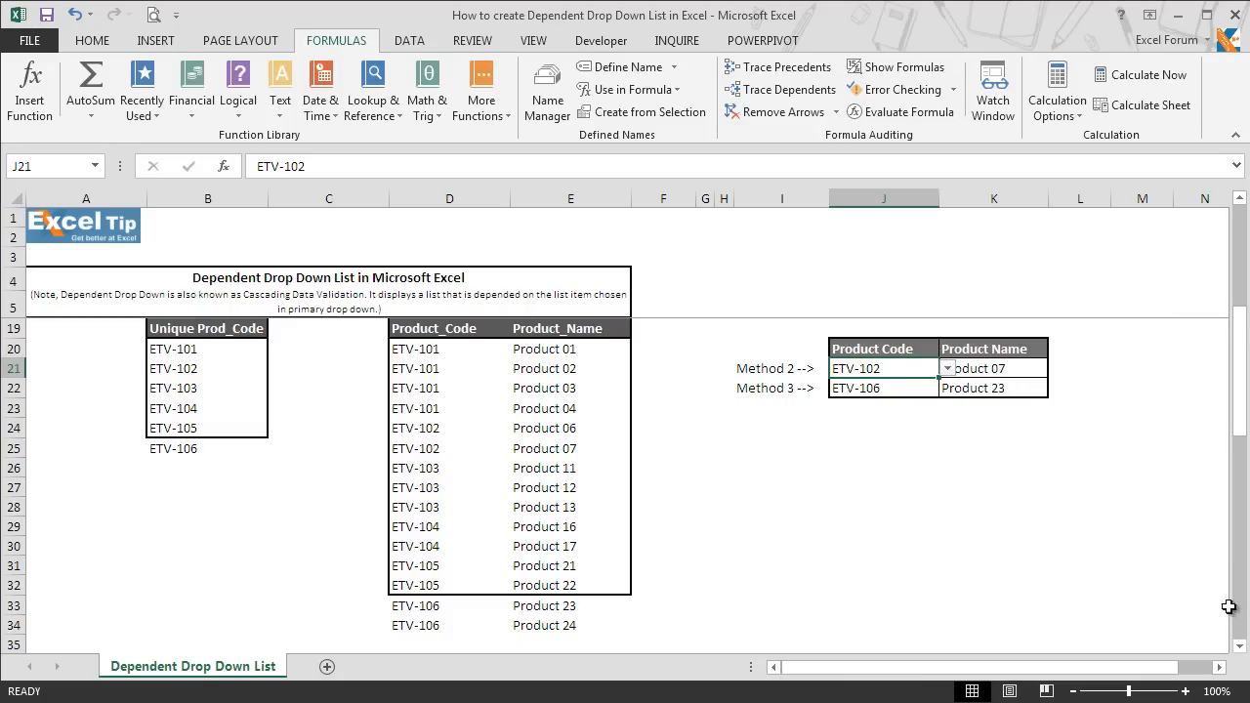
Step: Start defining a new workbook-scoped name called Heading for the Item 01 to Item 05 table headers
click(1241, 645)
click(1240, 645)
drag(1240, 646, 1241, 645)
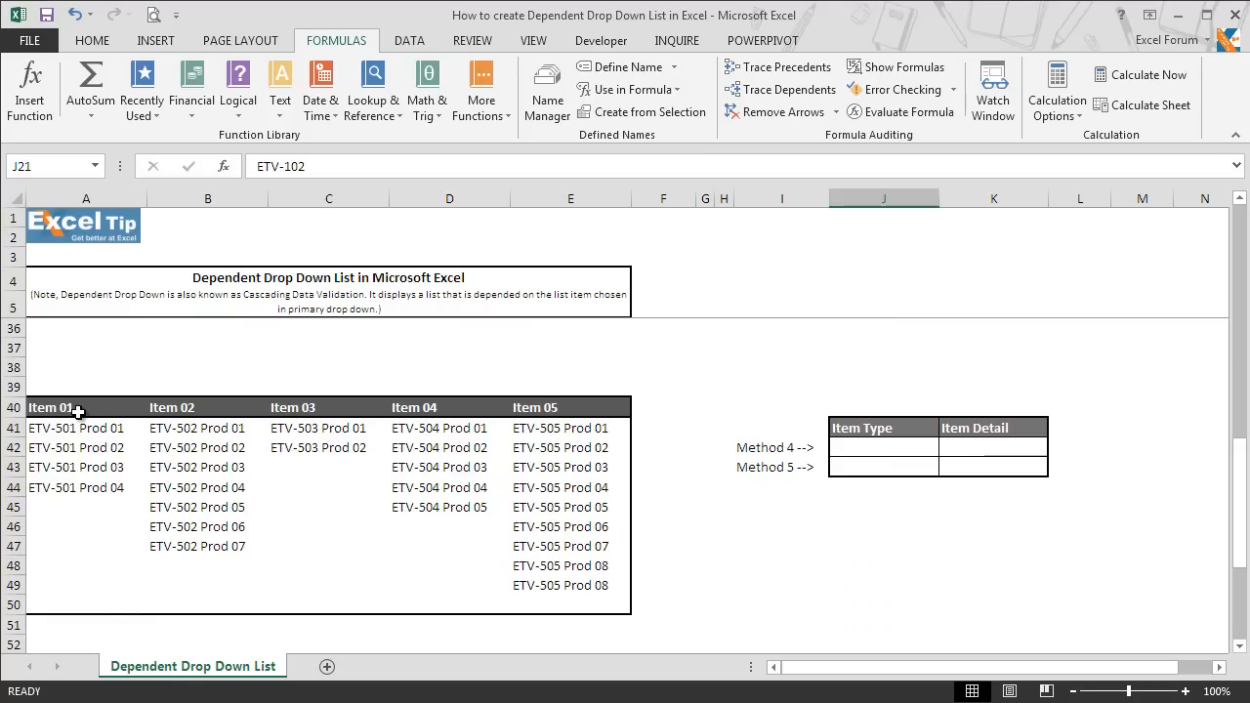
scroll(78, 411, down, 1)
click(521, 476)
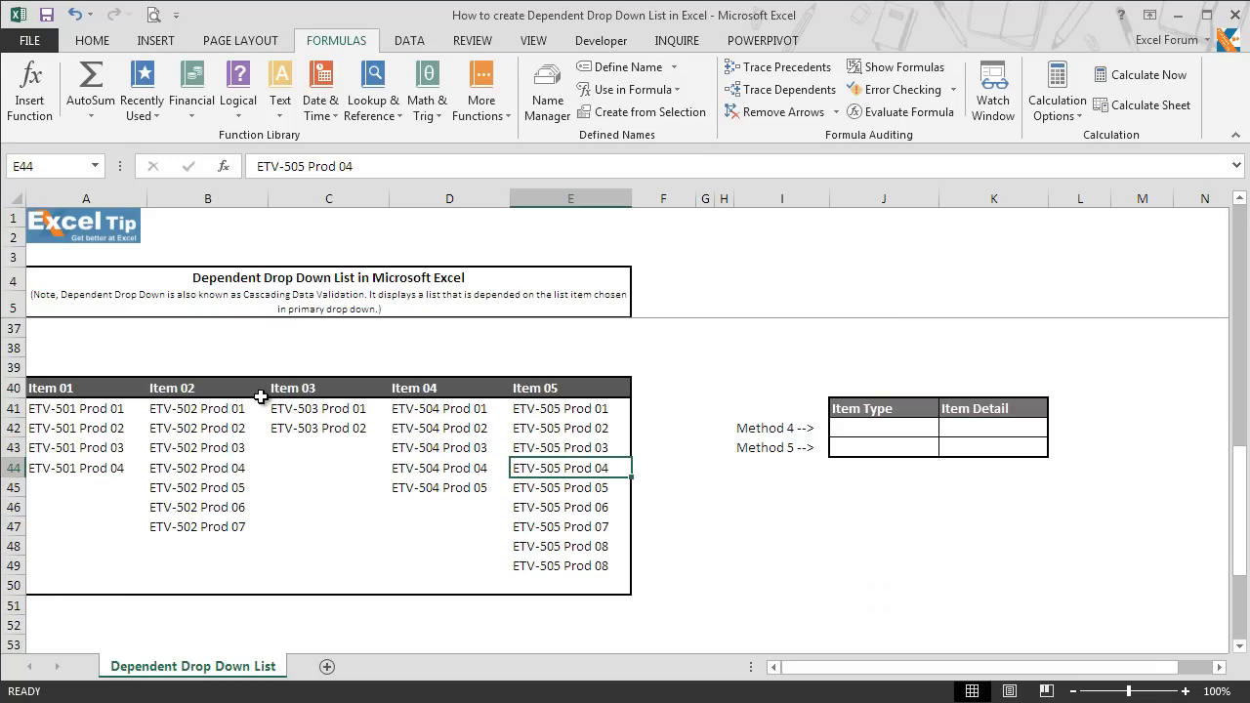
click(617, 70)
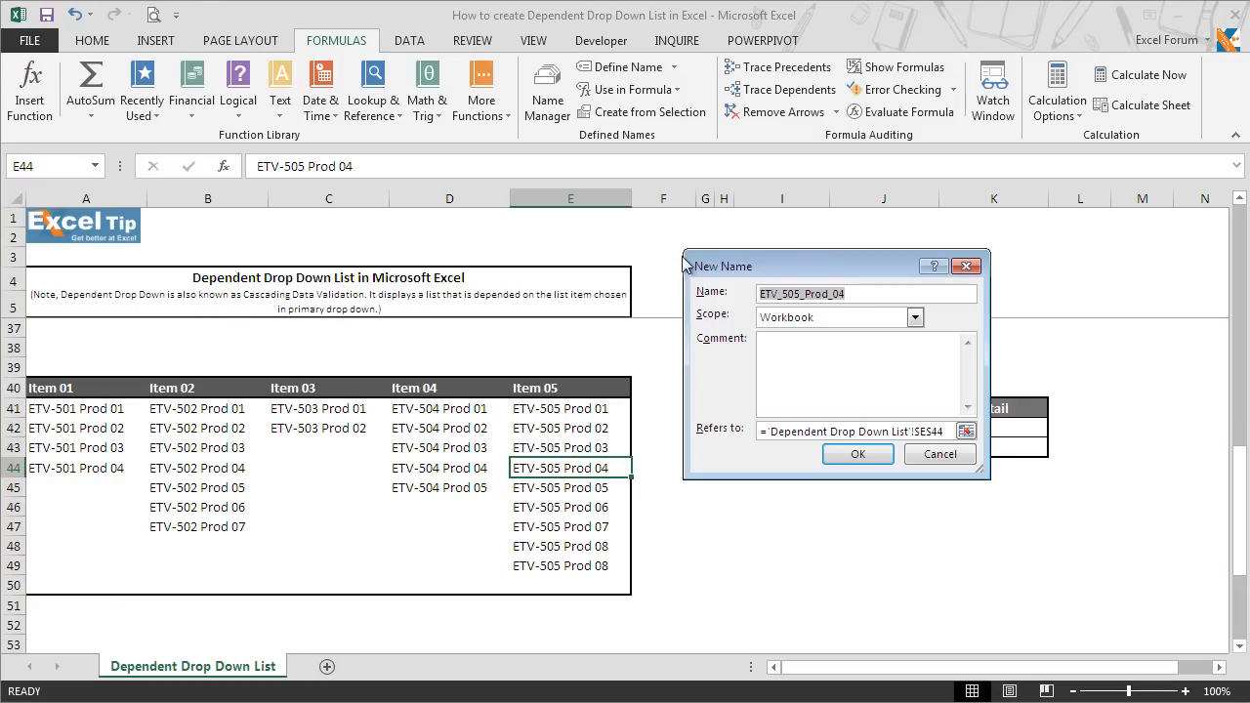
text(Heading)
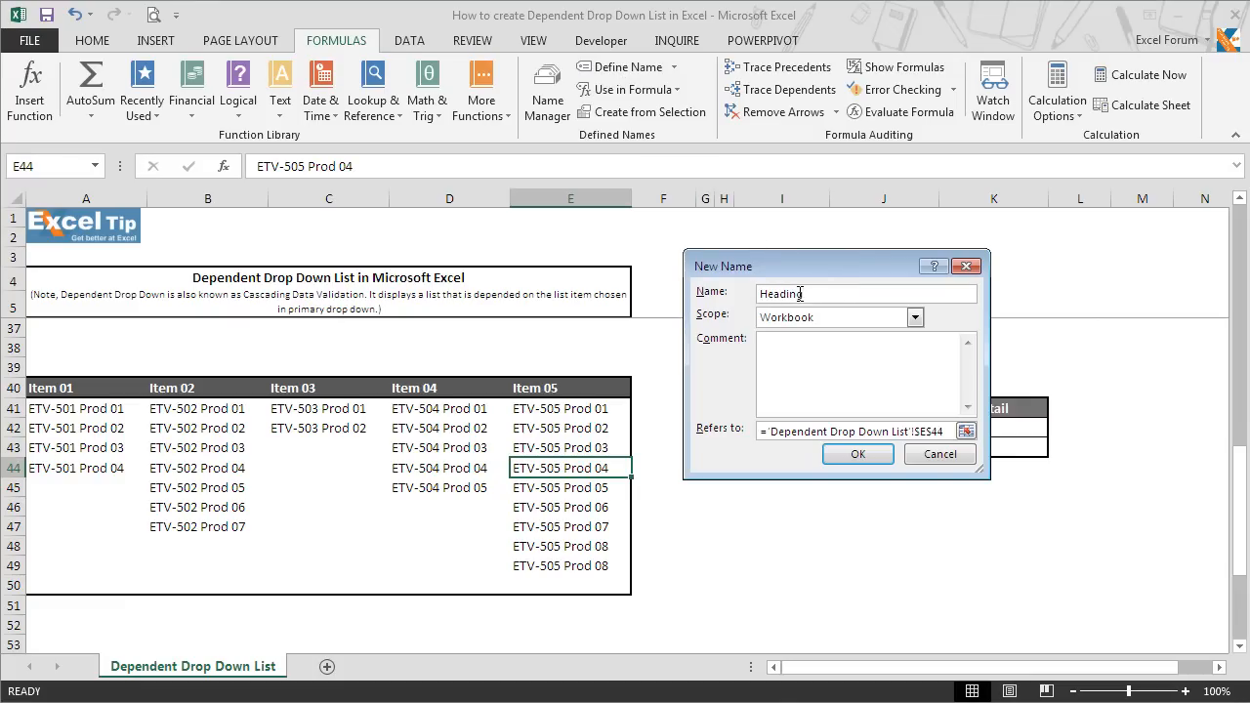
Step: Make the name Heading refer to =OFFSET('Dependent Drop Down List'!$A$40,,,,COUNTA('Dependent Drop Down List'!$40:$40)) and save it
click(966, 430)
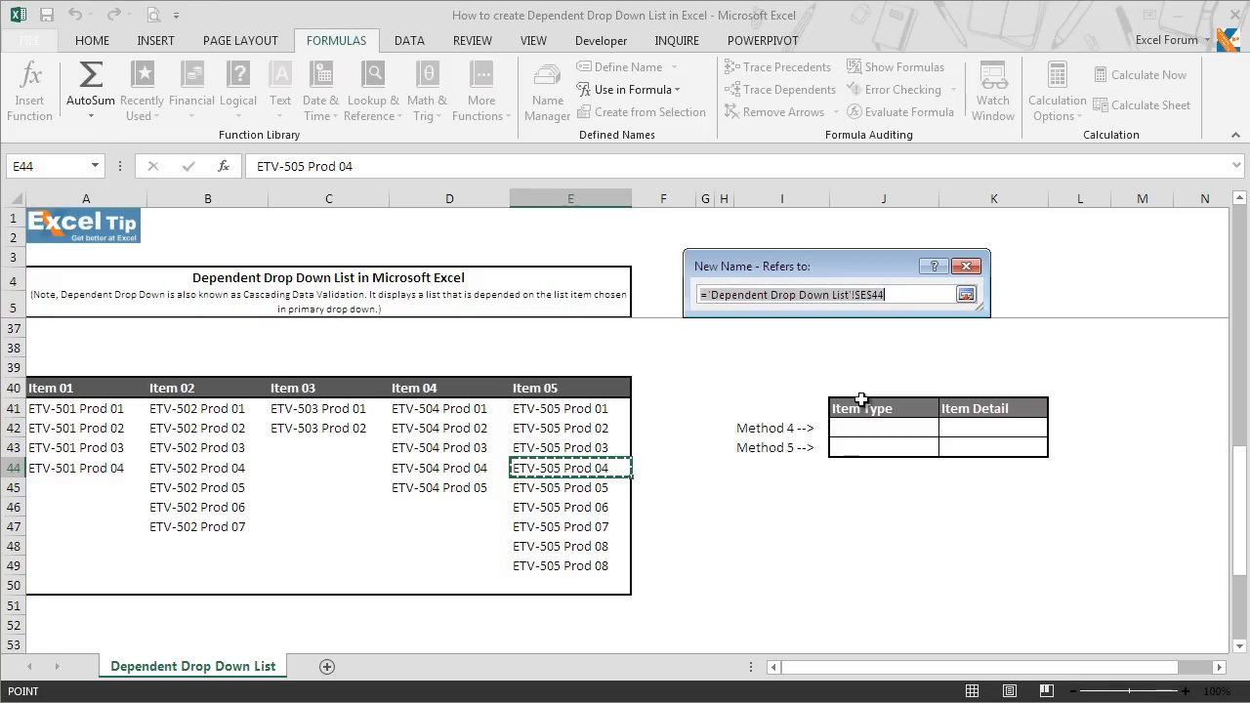
text(=)
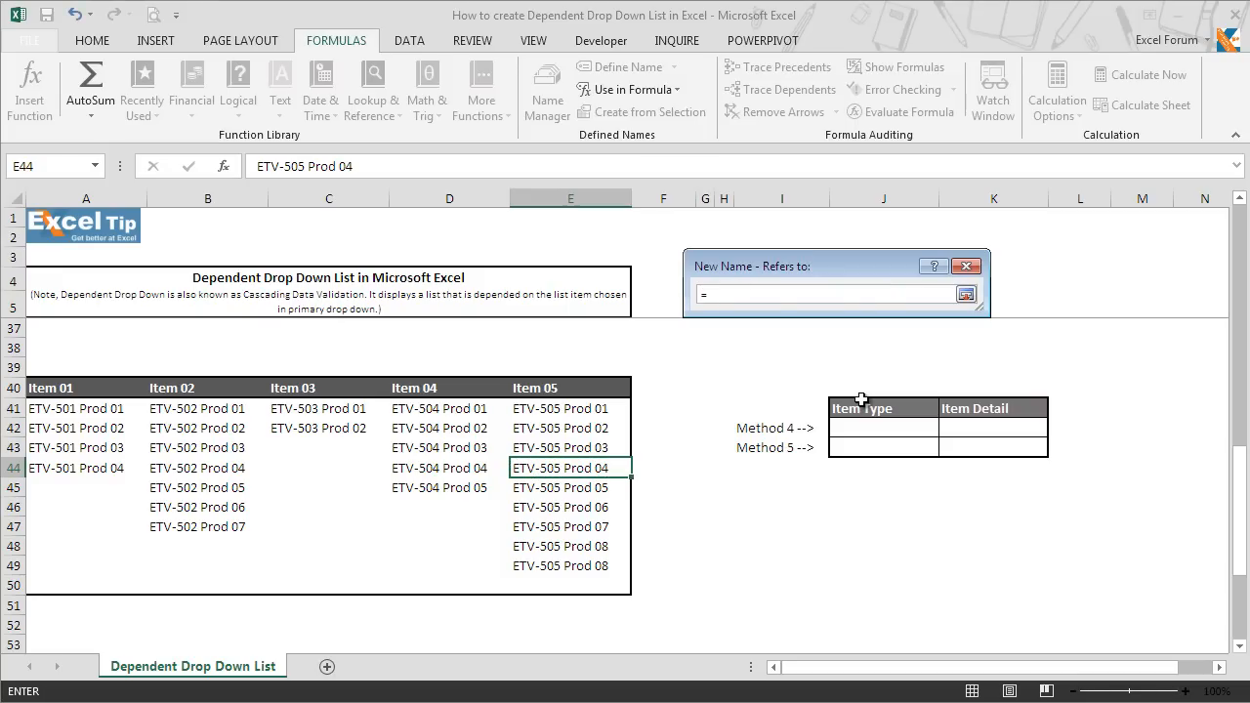
text(OFFSET()
click(78, 388)
text(,,,)
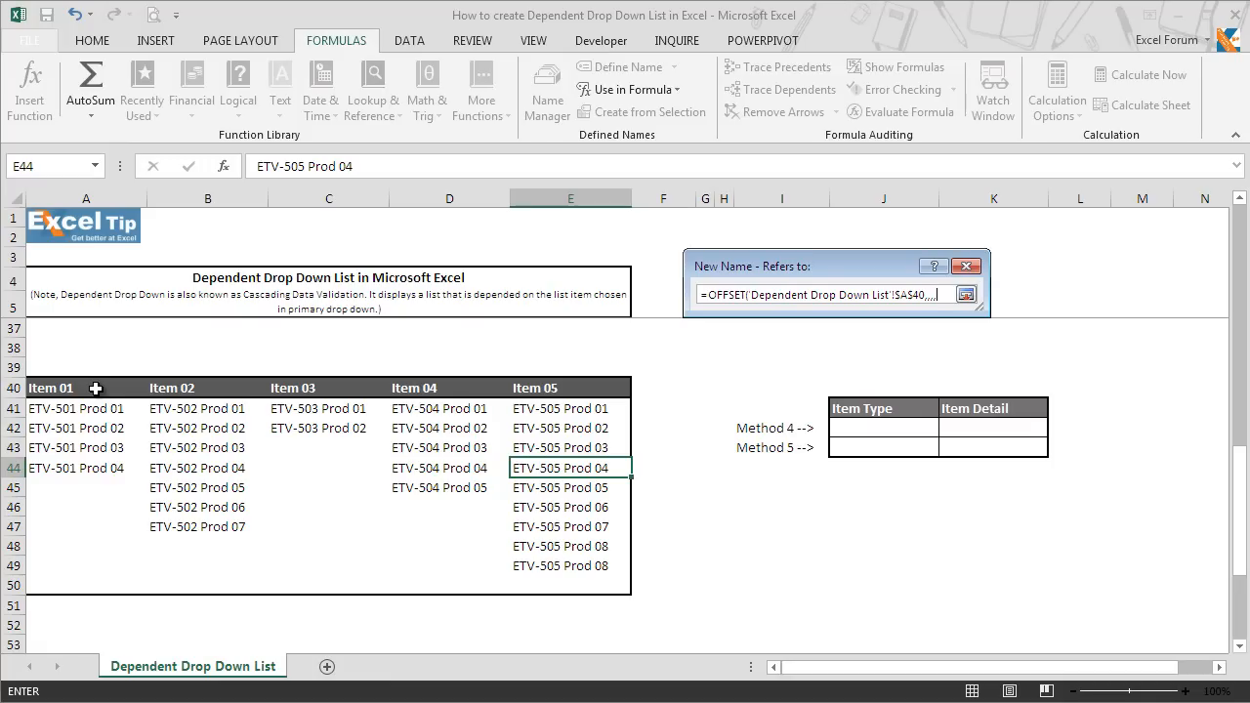
text(COUNTA)
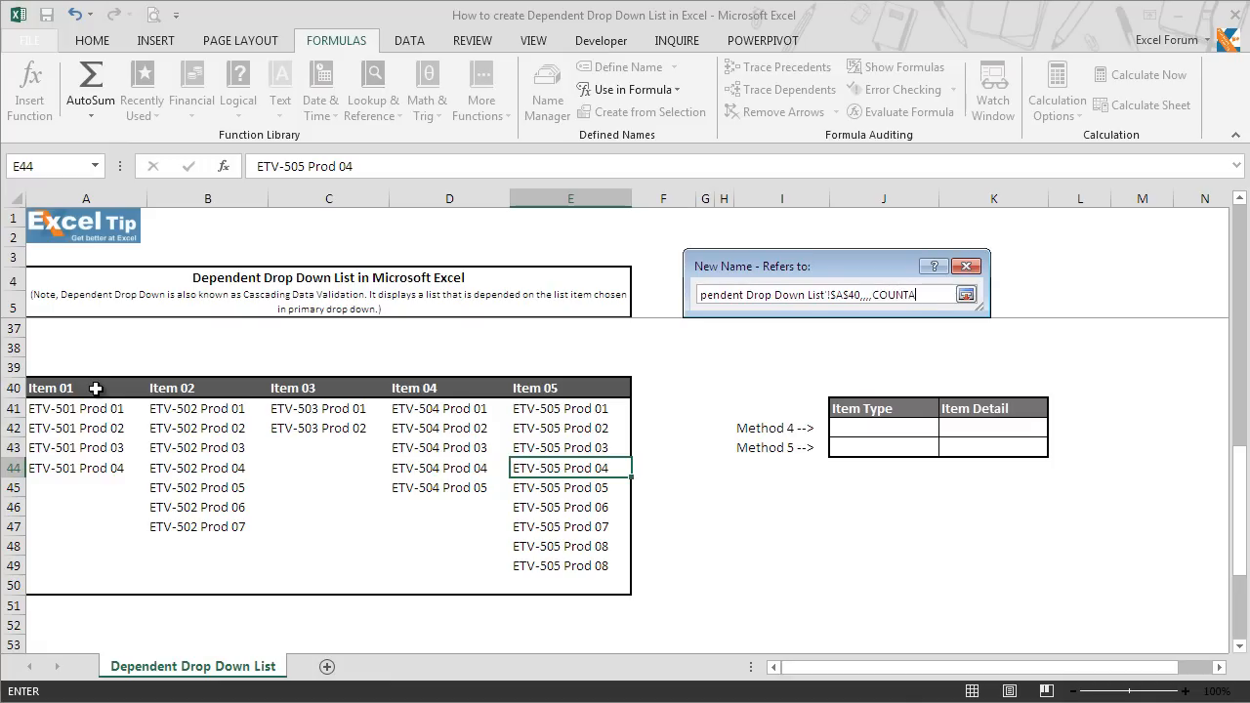
text(()
click(5, 387)
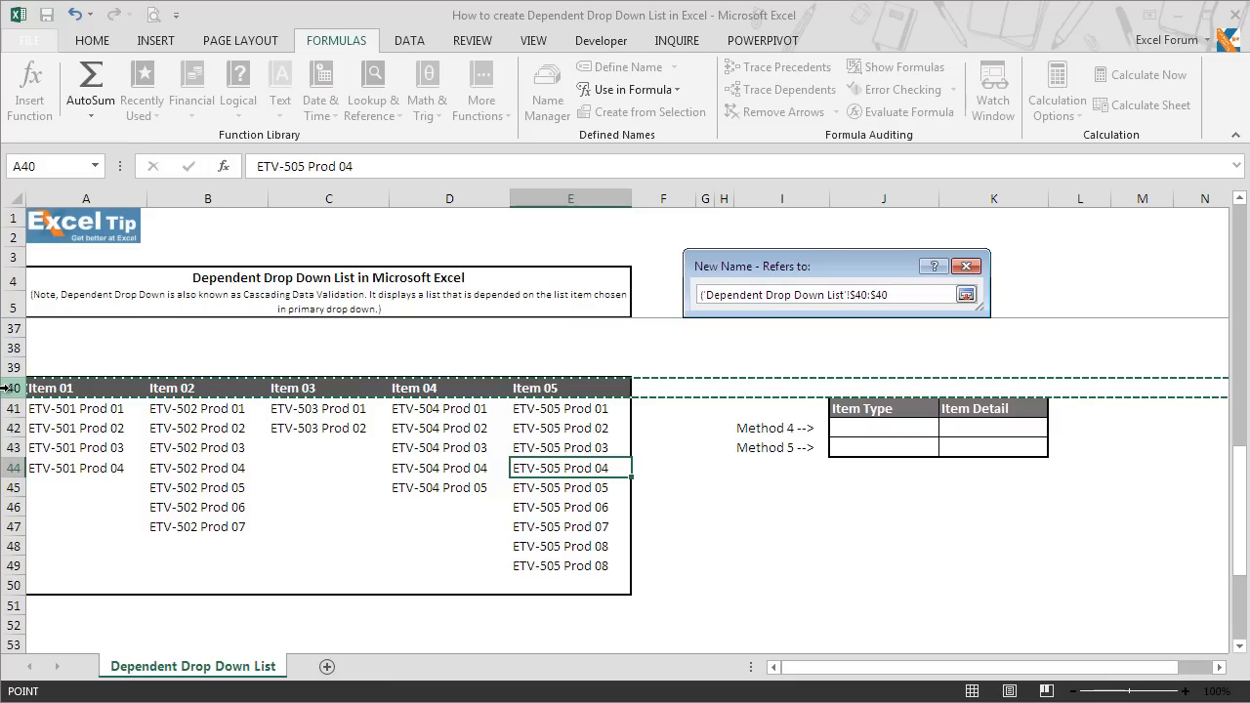
text())
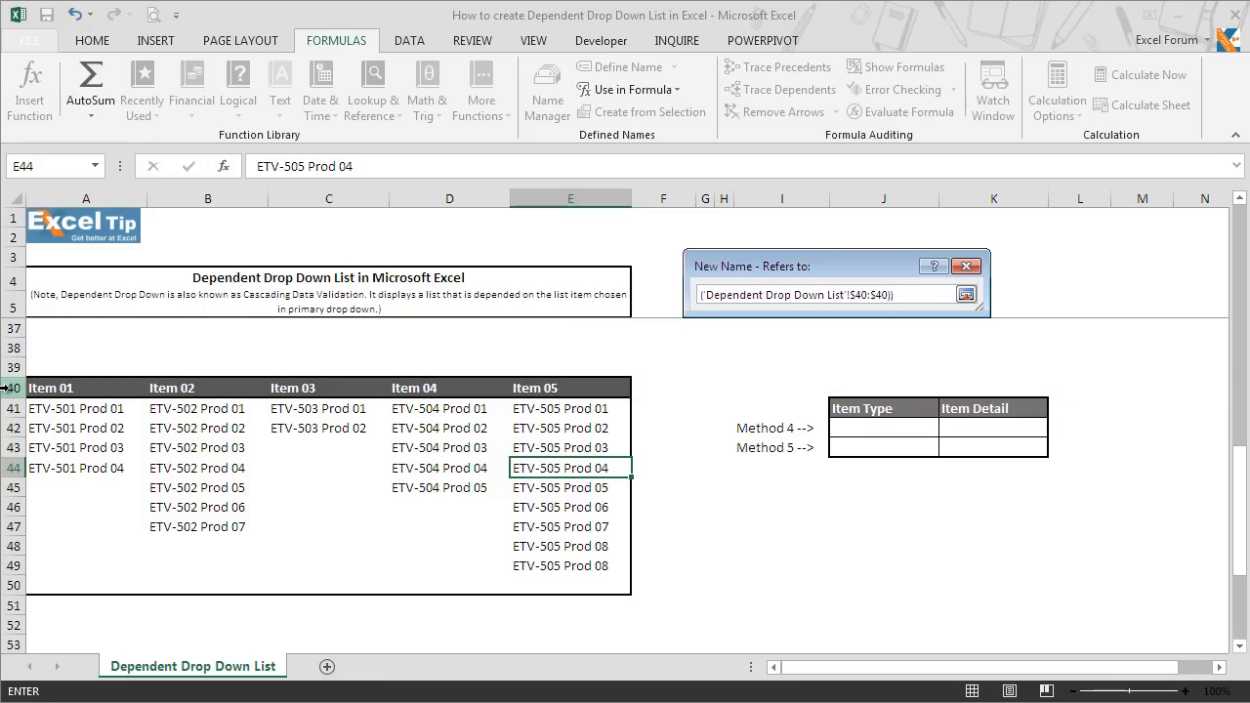
click(965, 294)
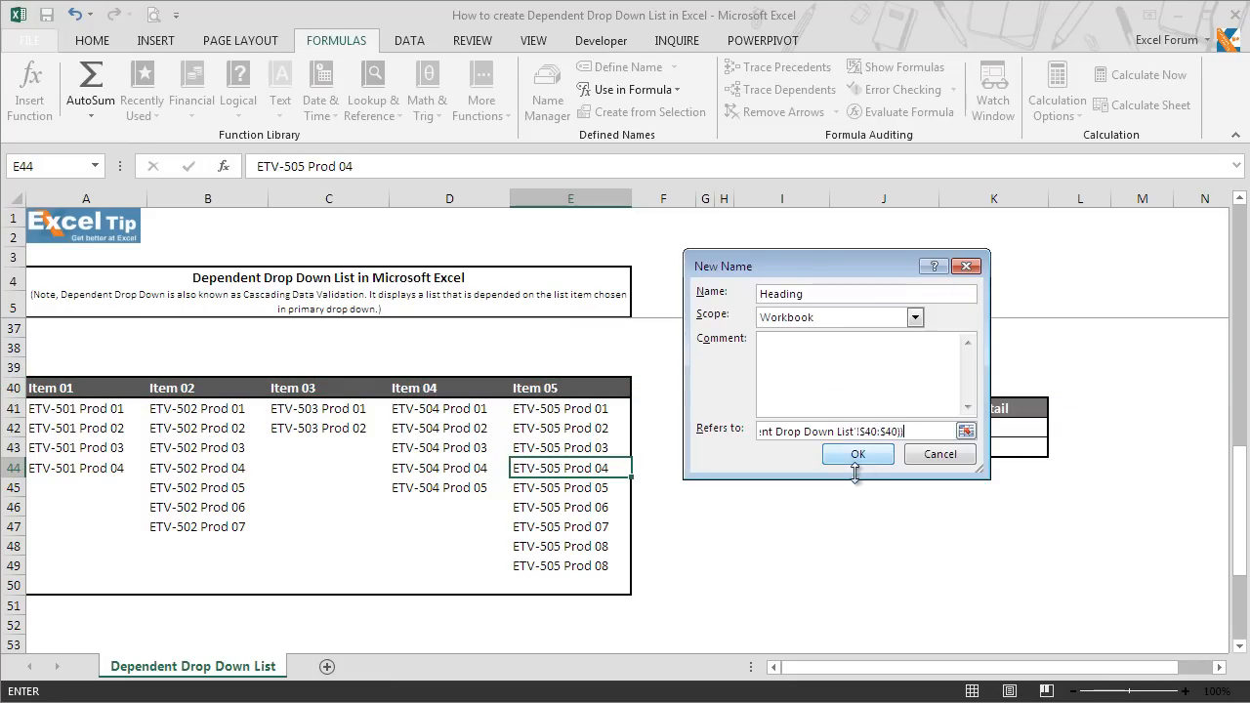
click(864, 457)
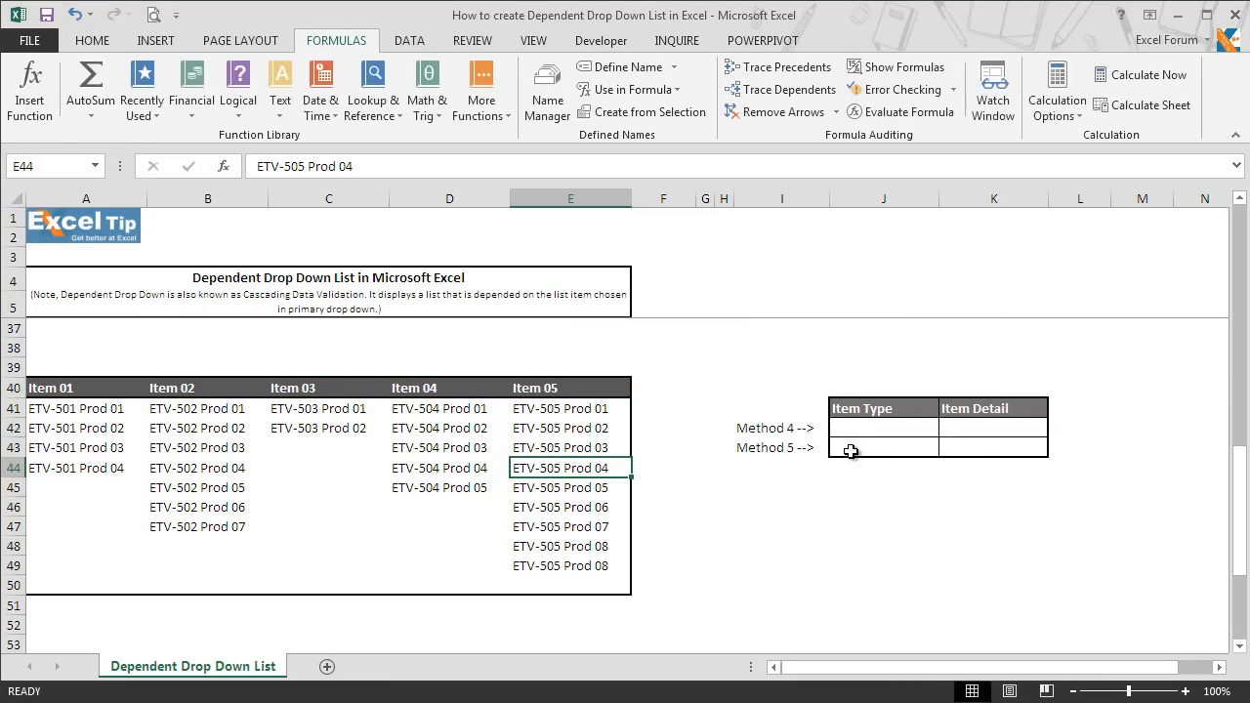
Step: Create names for the item table A40:E50 from its top row only, excluding the left column
key(Up)
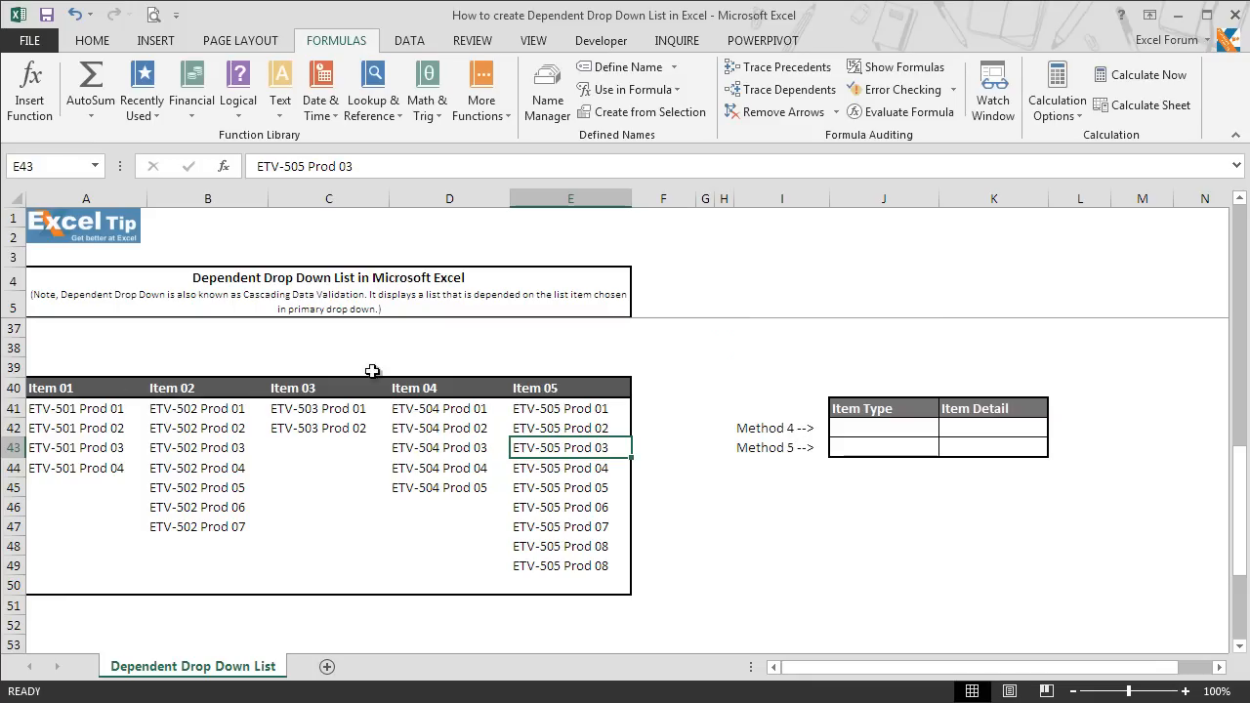
drag(104, 391, 579, 586)
key(ctrl+shift+F3)
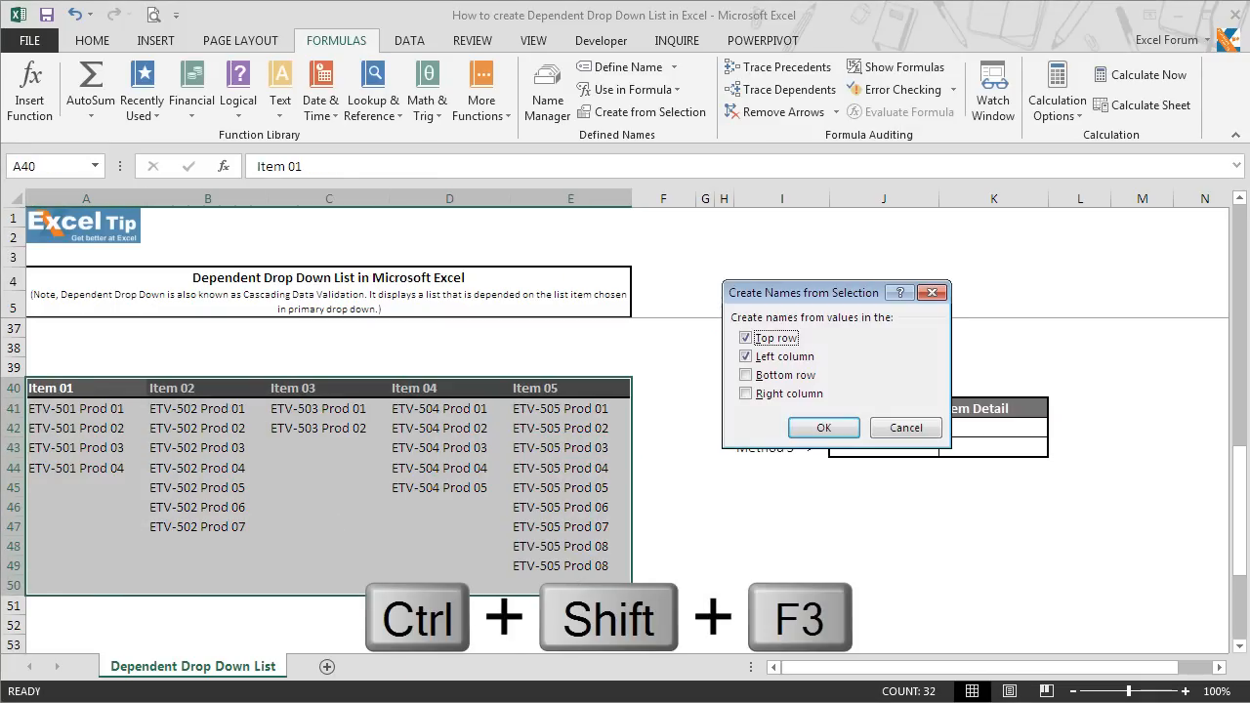
click(767, 357)
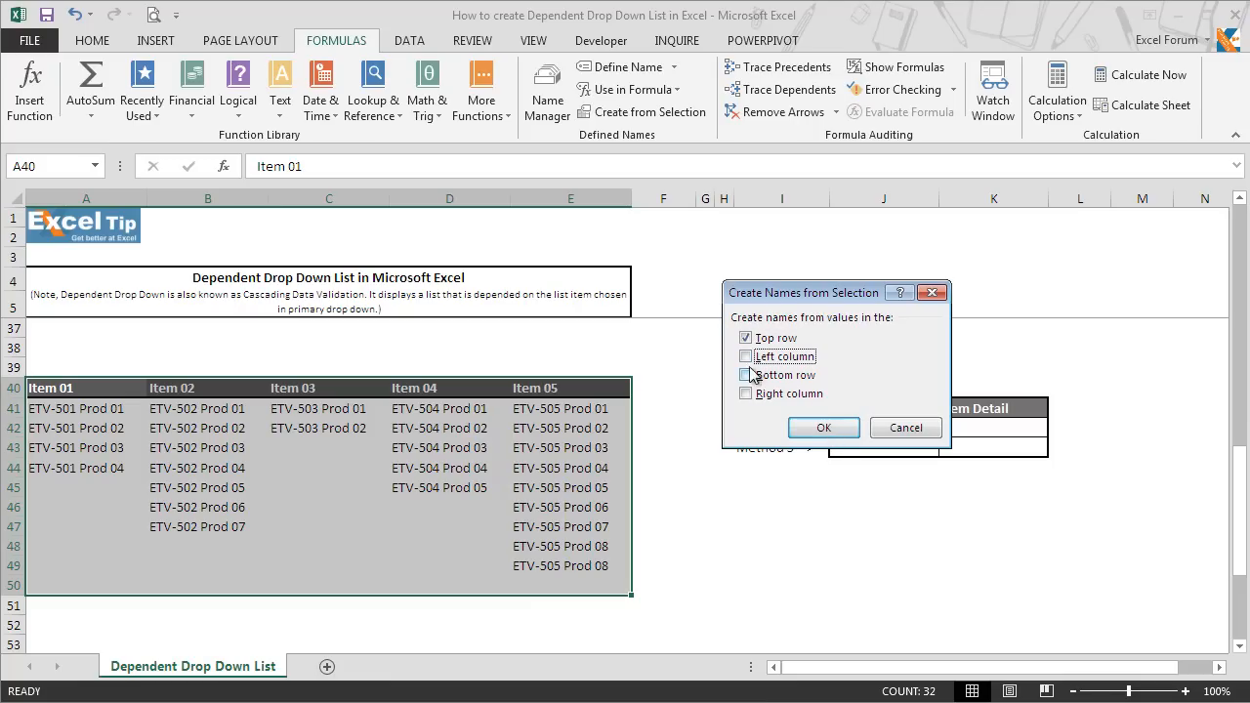
click(811, 429)
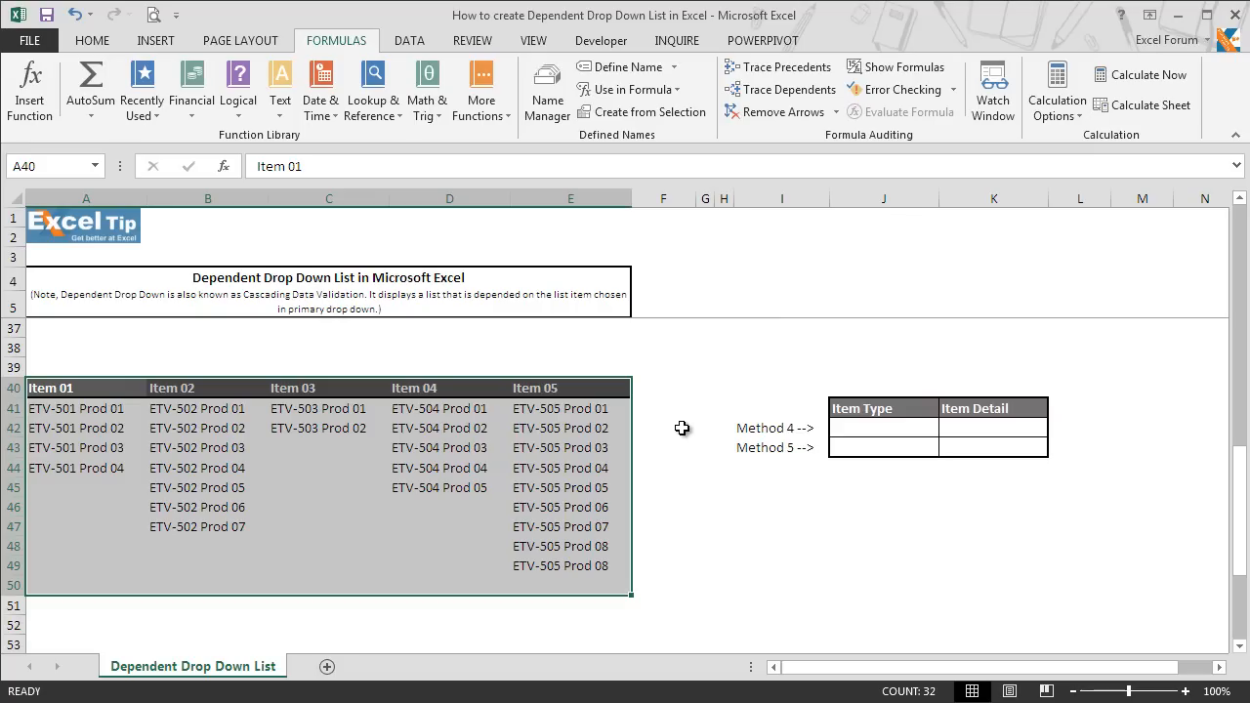
Step: Add list validation with the source =Heading to the Method 4 Item Type cell J42 and check its drop-down
click(861, 427)
key(alt+d+l)
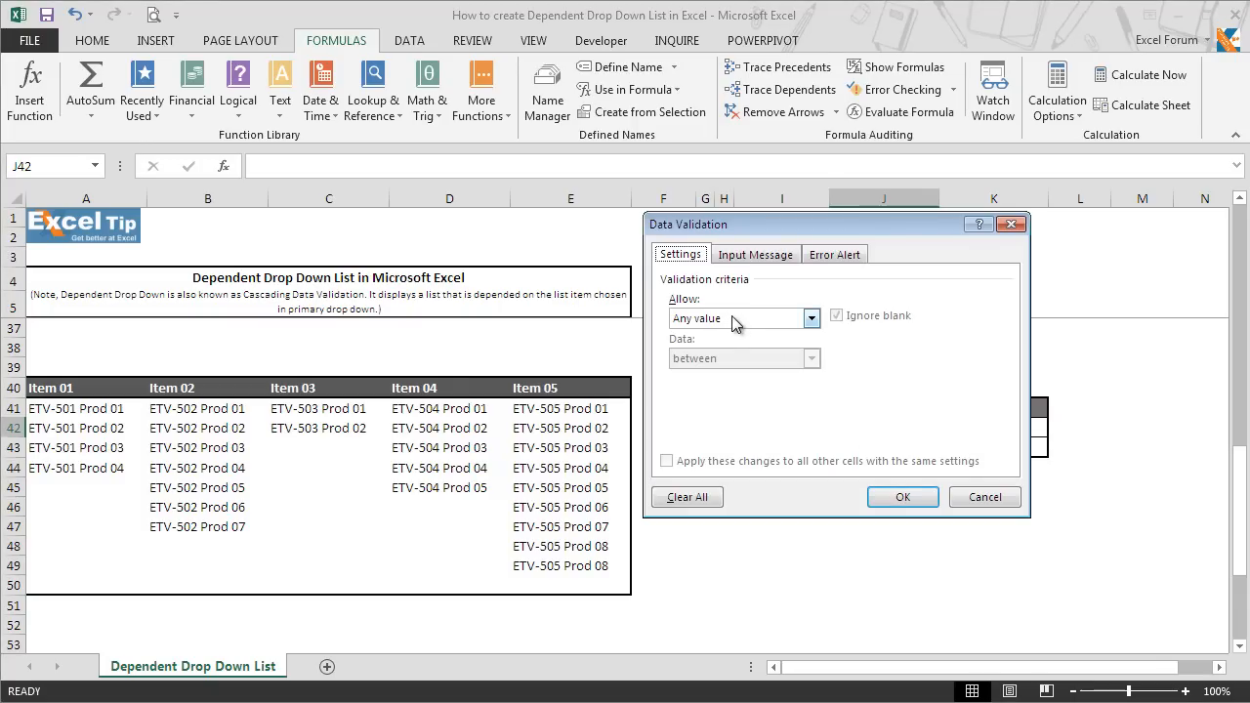
click(732, 315)
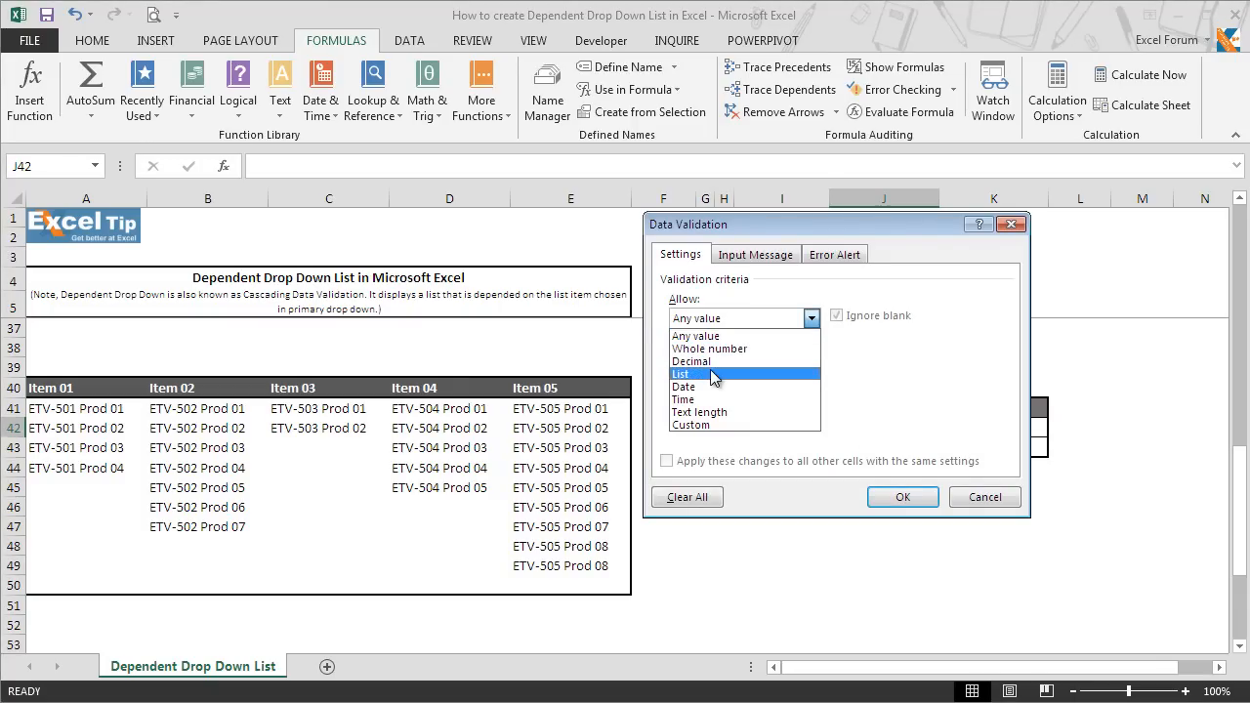
click(710, 375)
key(F3)
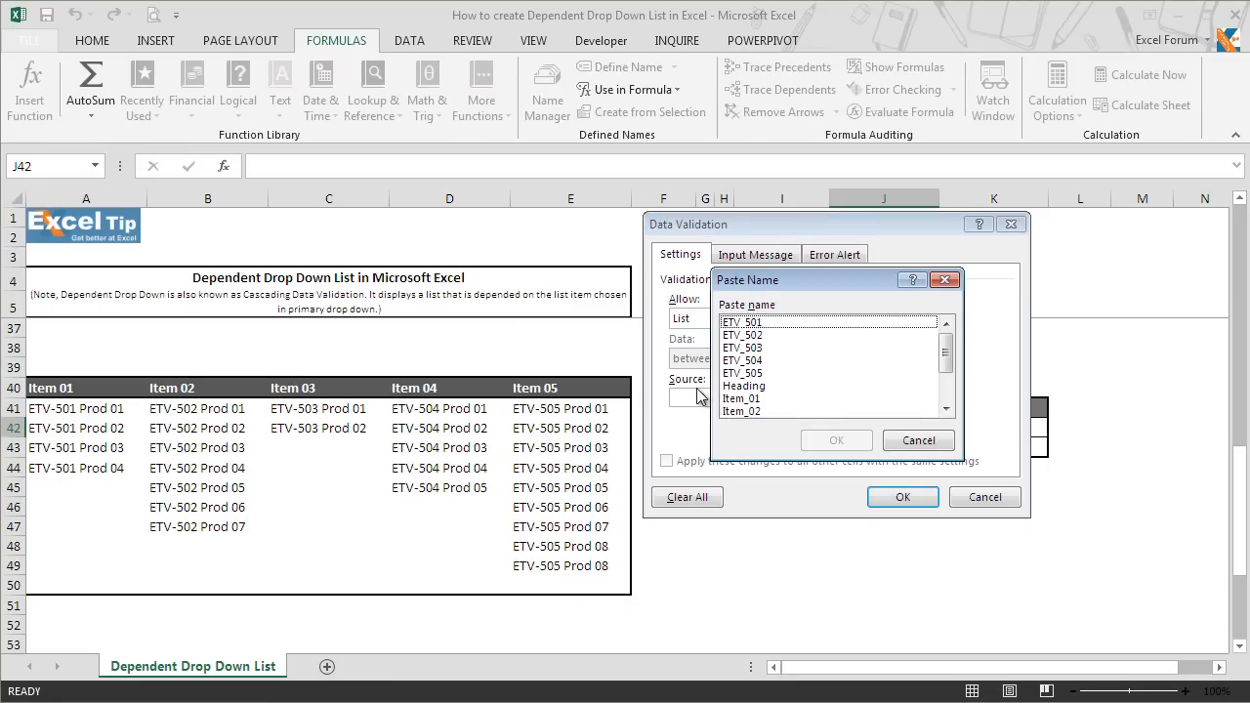
drag(792, 284, 661, 296)
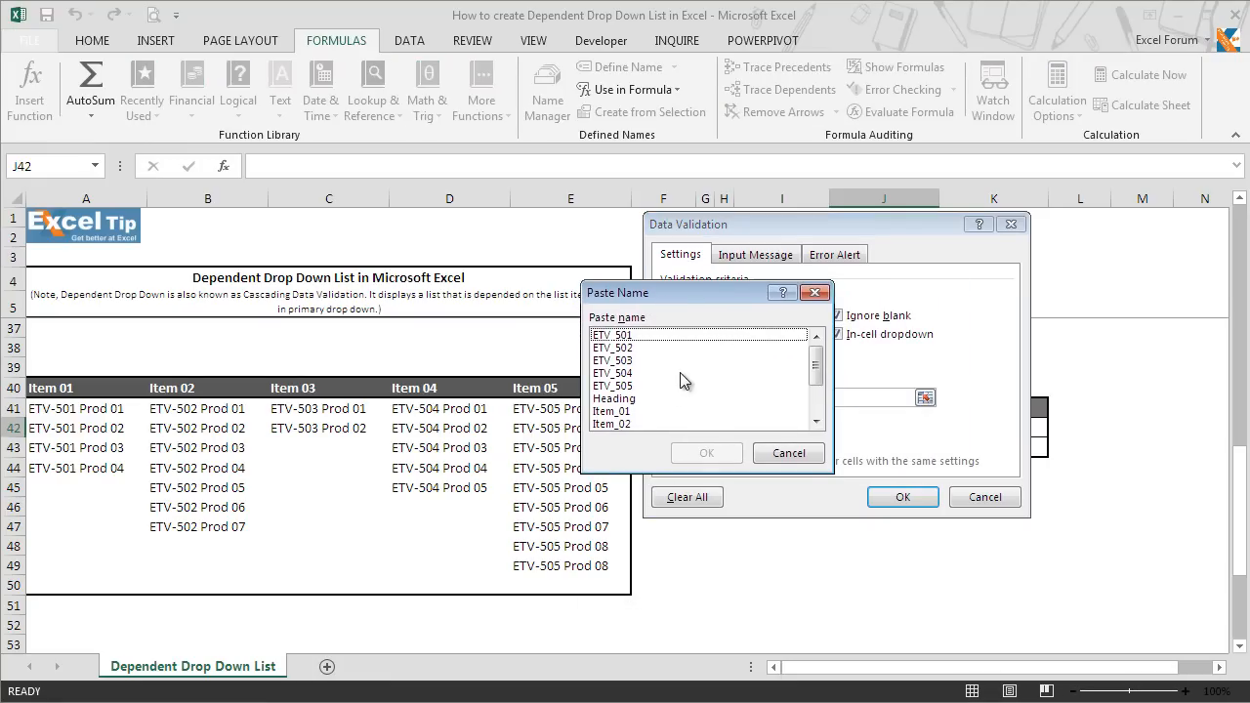
click(666, 397)
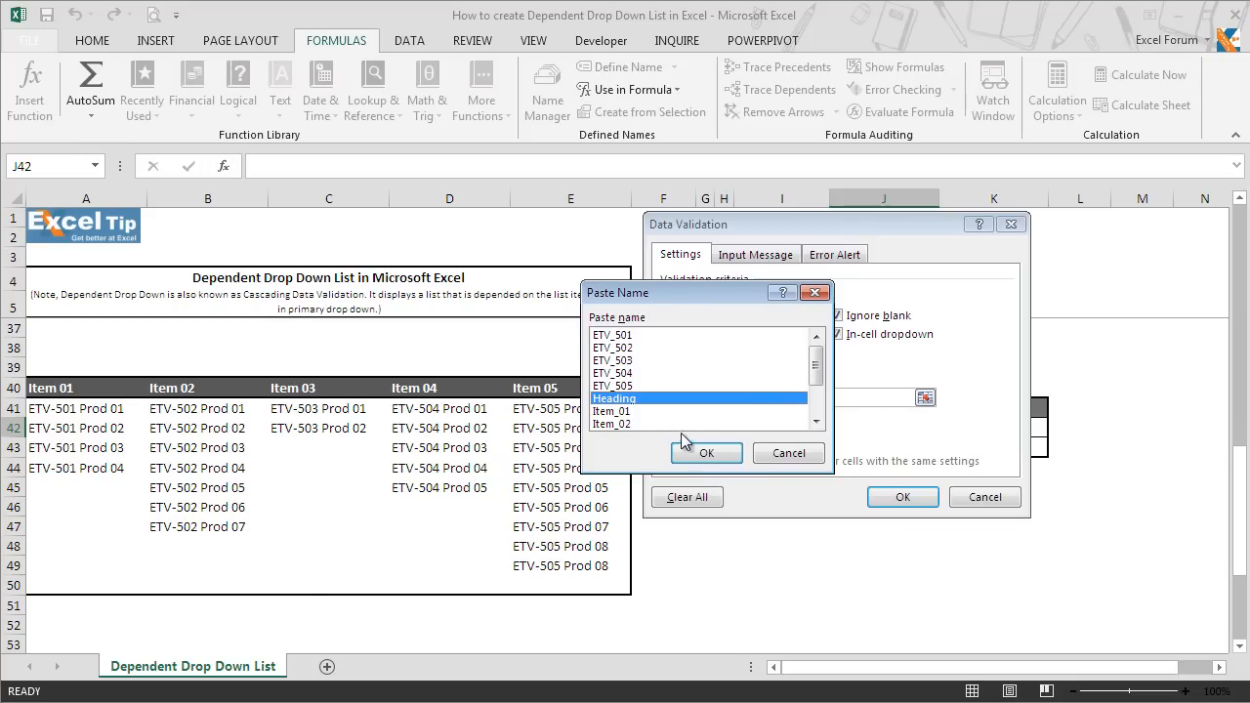
click(689, 457)
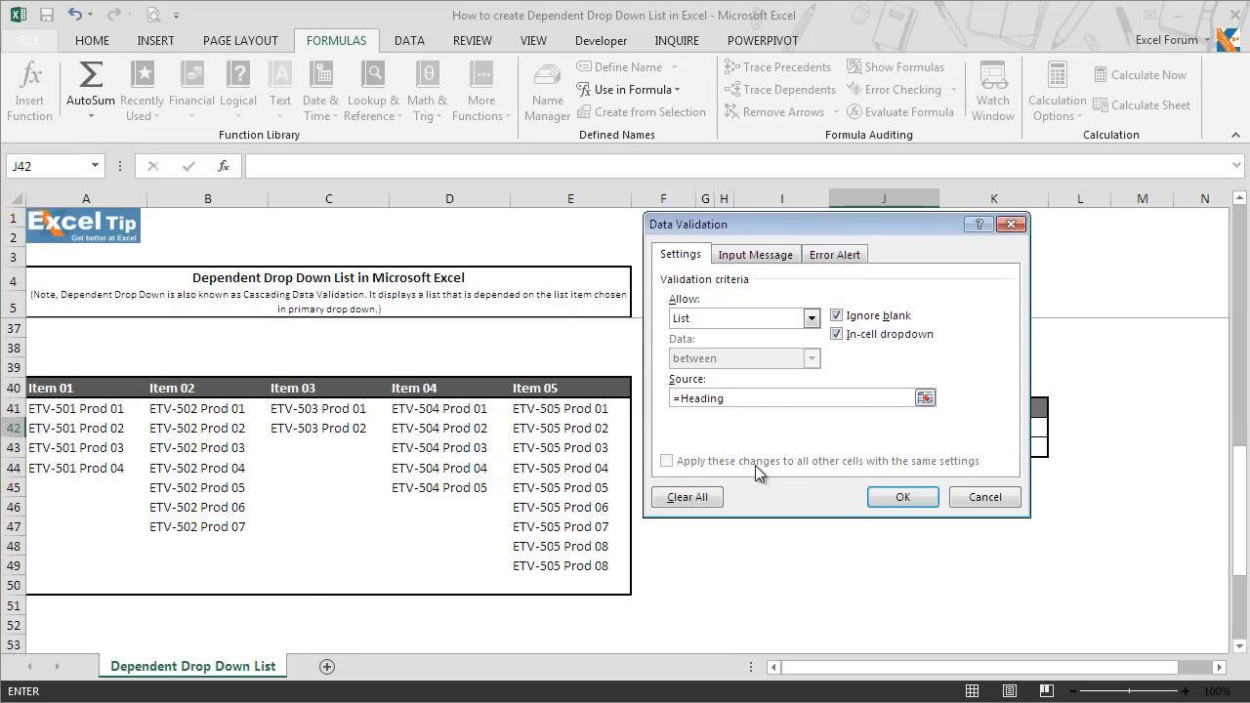
key(Return)
click(947, 427)
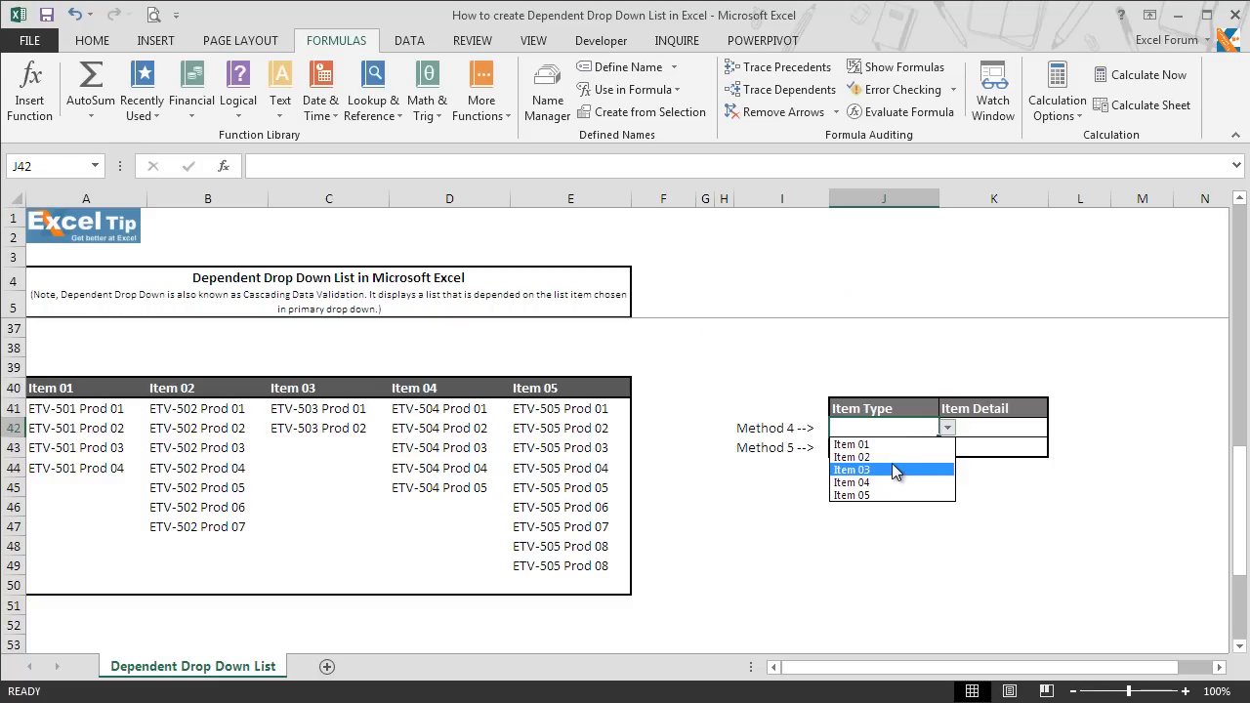
key(Escape)
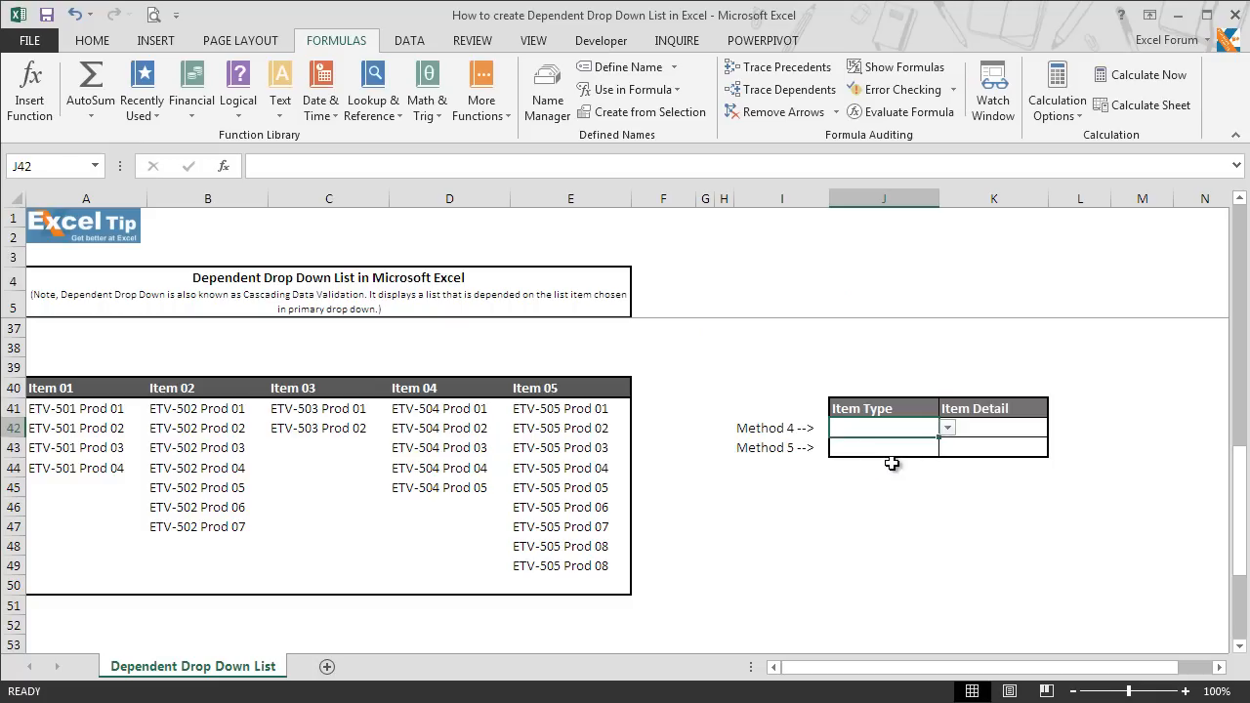
Step: Set the data validation of the Method 4 Item Detail cell K42 to allow a list
click(982, 435)
key(alt+d)
key(l)
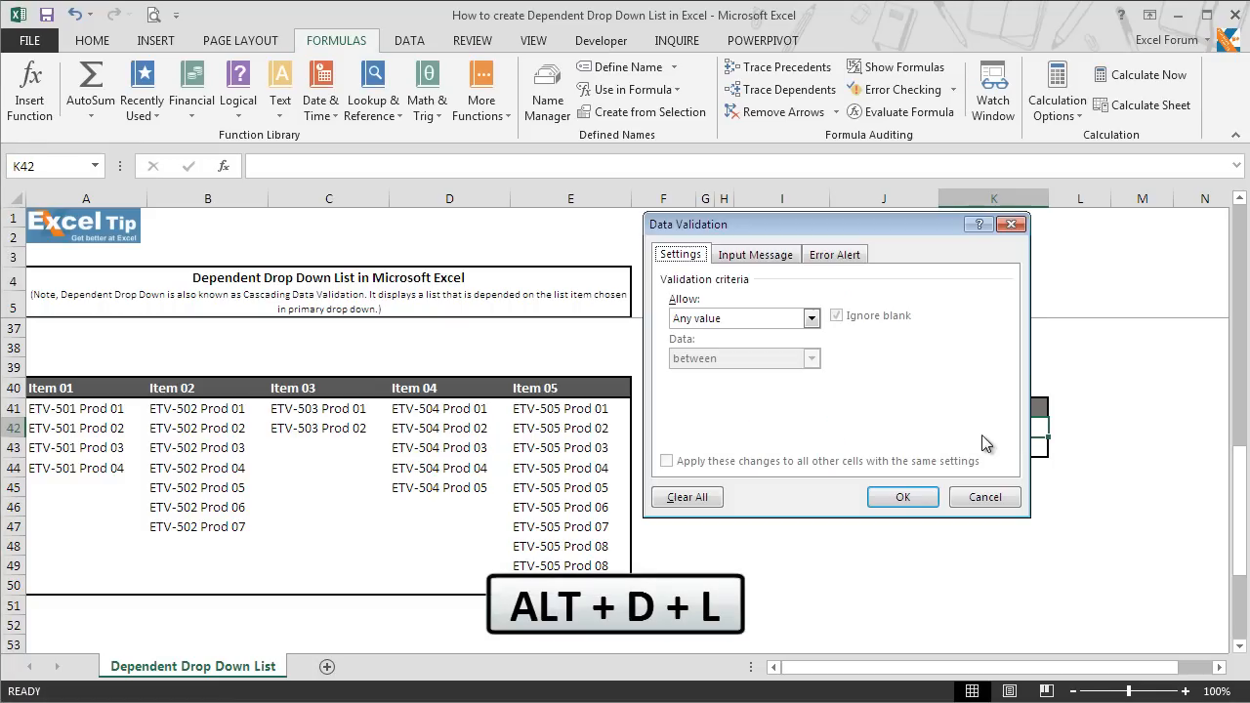
click(799, 319)
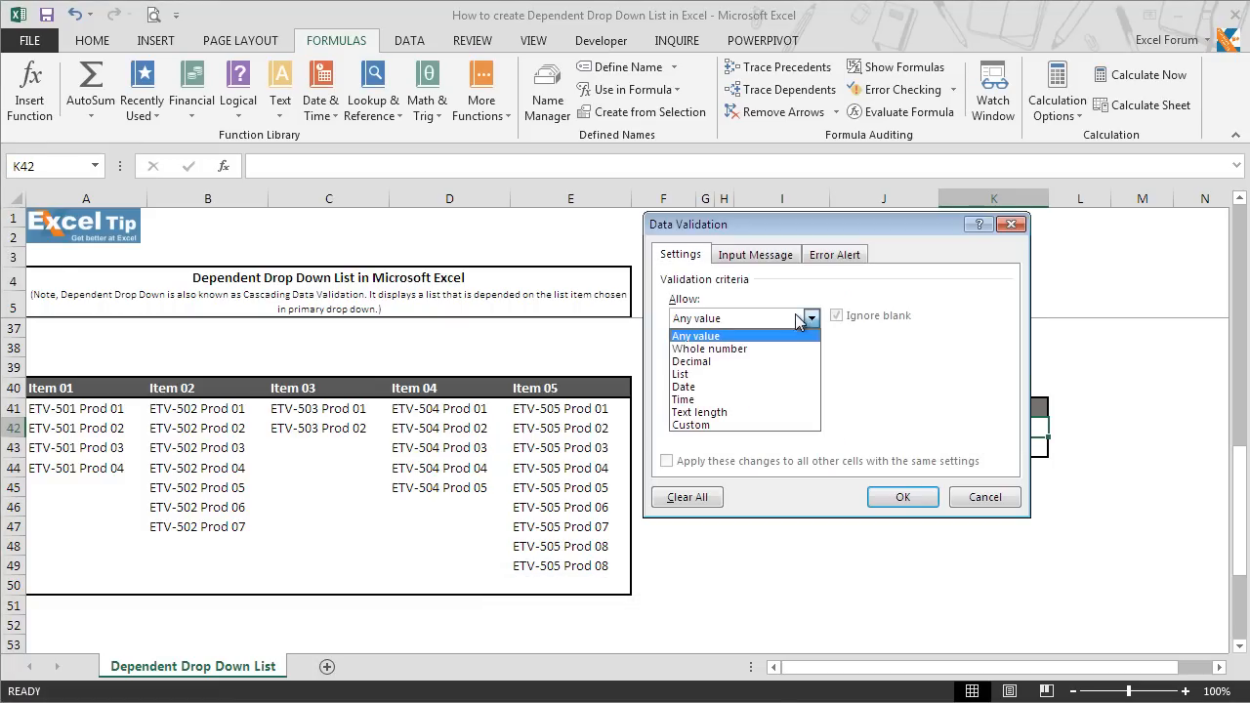
click(752, 374)
click(733, 400)
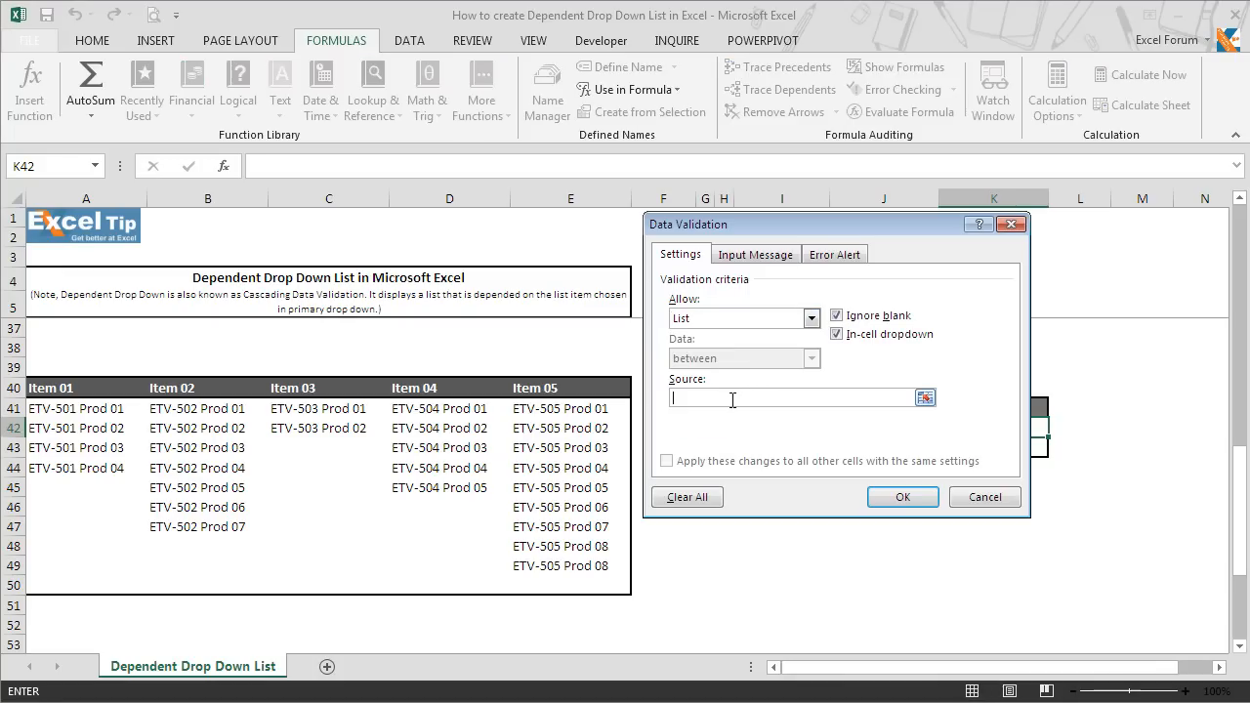
Step: Begin the list source of K42 with =OFFSET(INDIRECT(SUBSTITUTE($J$42," ","_")),,,
text(=OFFSET)
text((INDIRECT(SUB)
text(STITUTE)
drag(750, 226, 566, 301)
text(()
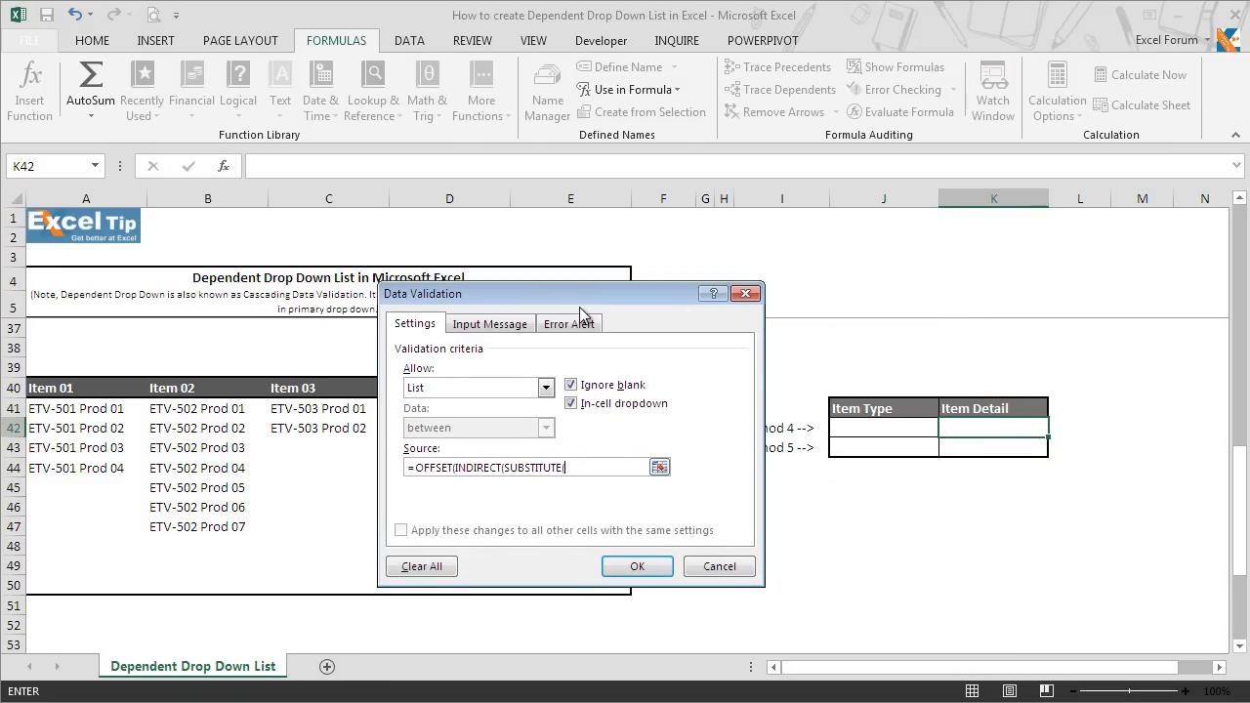
click(847, 427)
text(," ","_")),,,)
Step: Complete the K42 source with COUNTA(INDIRECT(SUBSTITUTE($J$42," ","_")))) and apply the validation
text(COUNT)
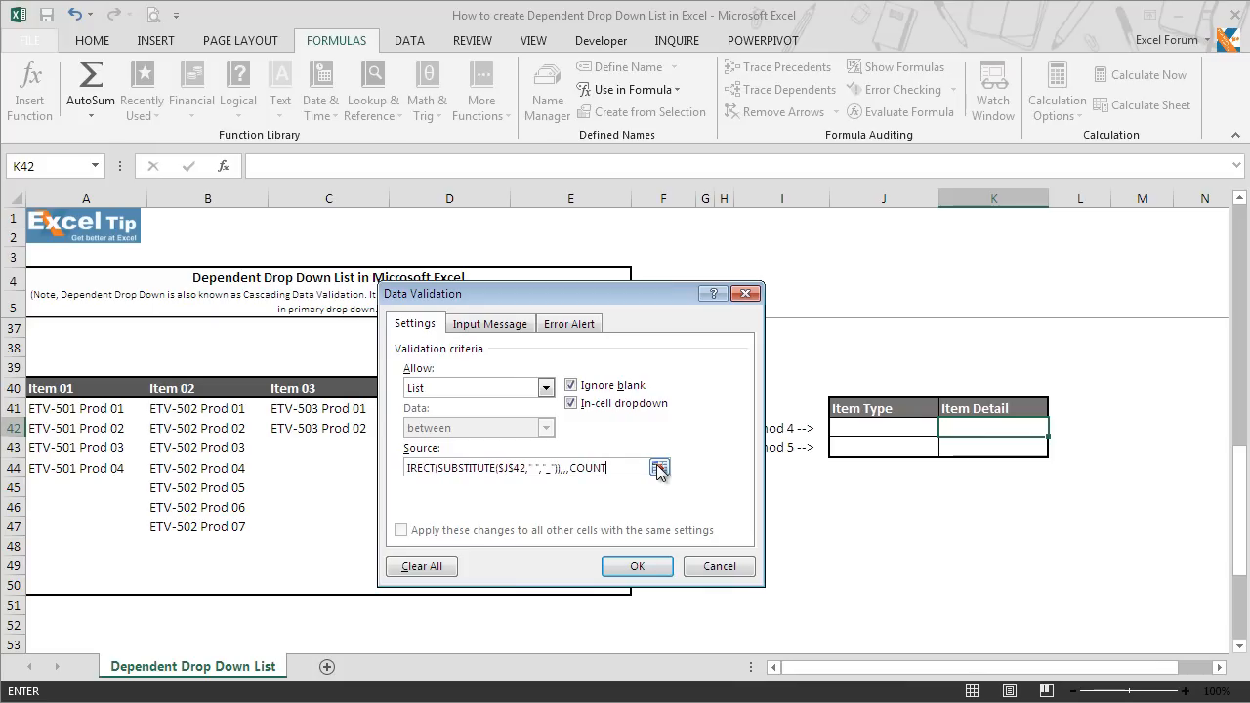
text(A(INDIRECT(SUBSTITUTE)
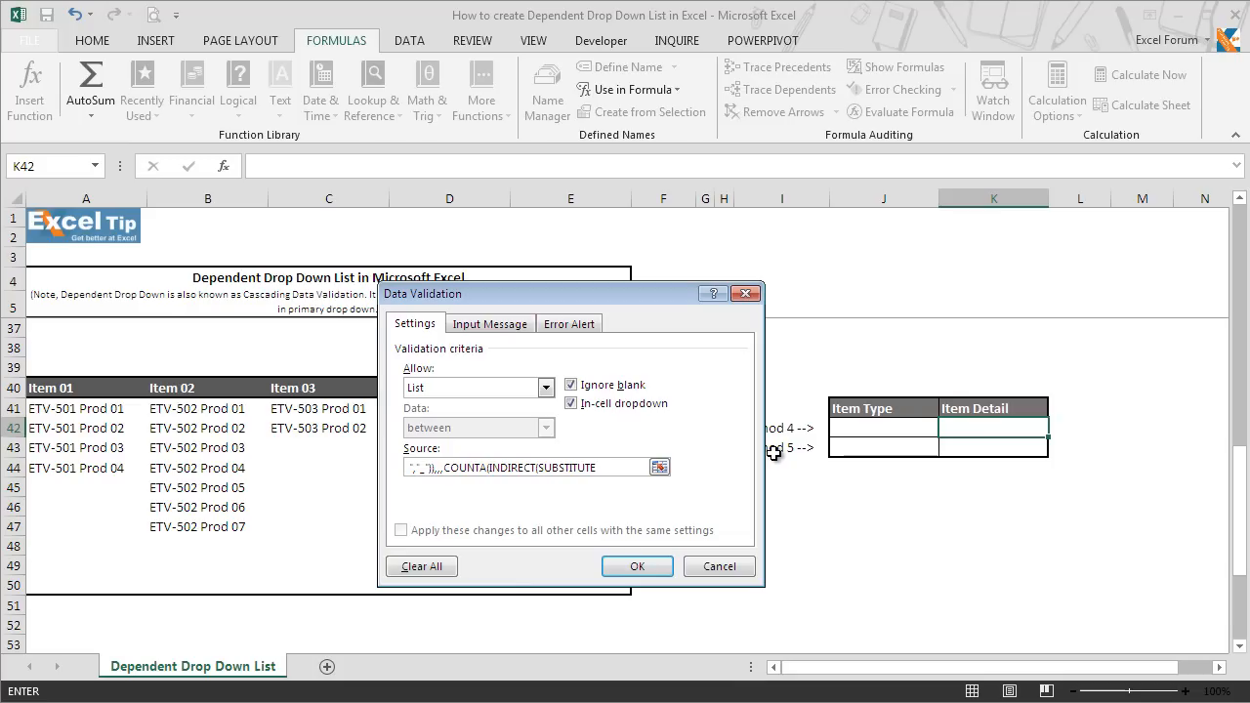
text(()
click(867, 429)
text(," ",)
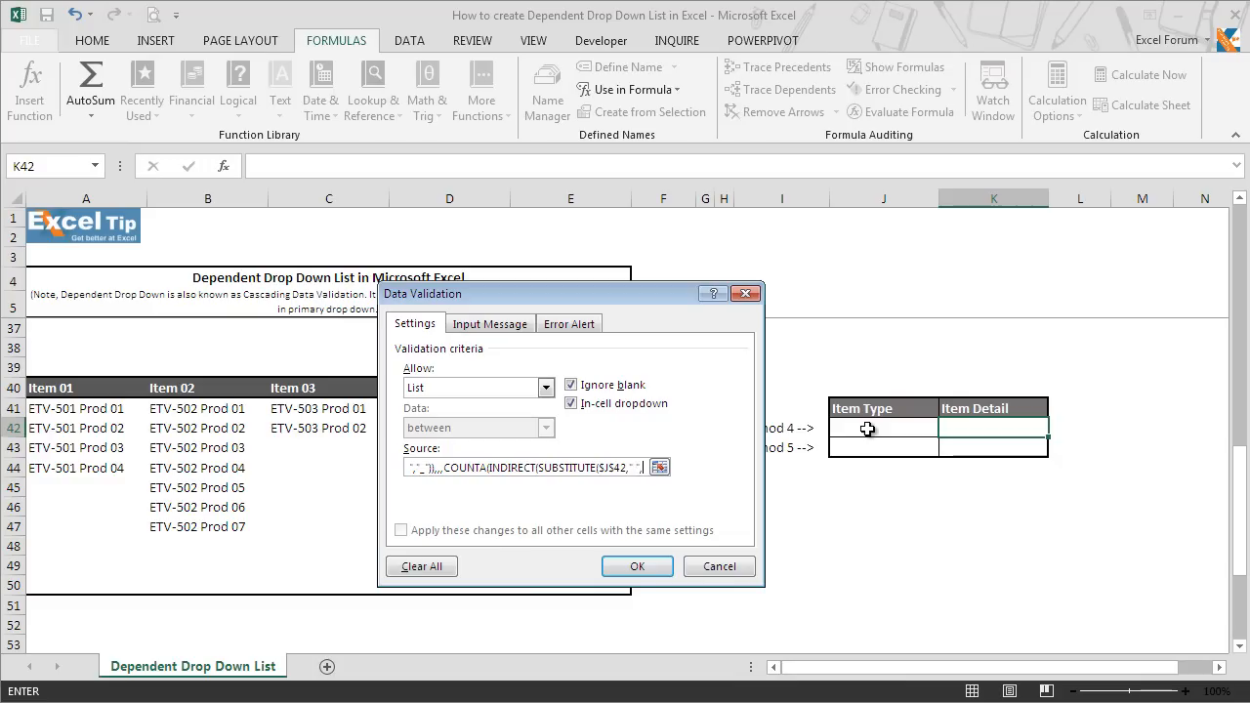
text("_")
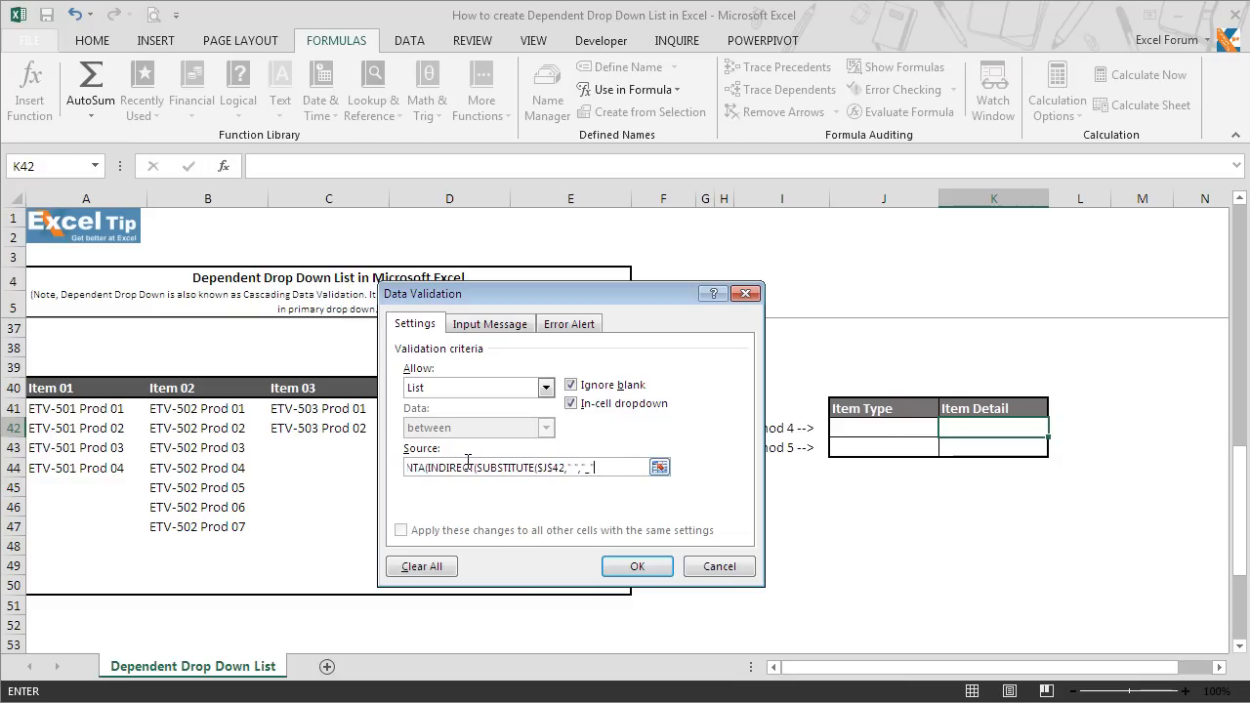
text()))))
key(Return)
click(628, 414)
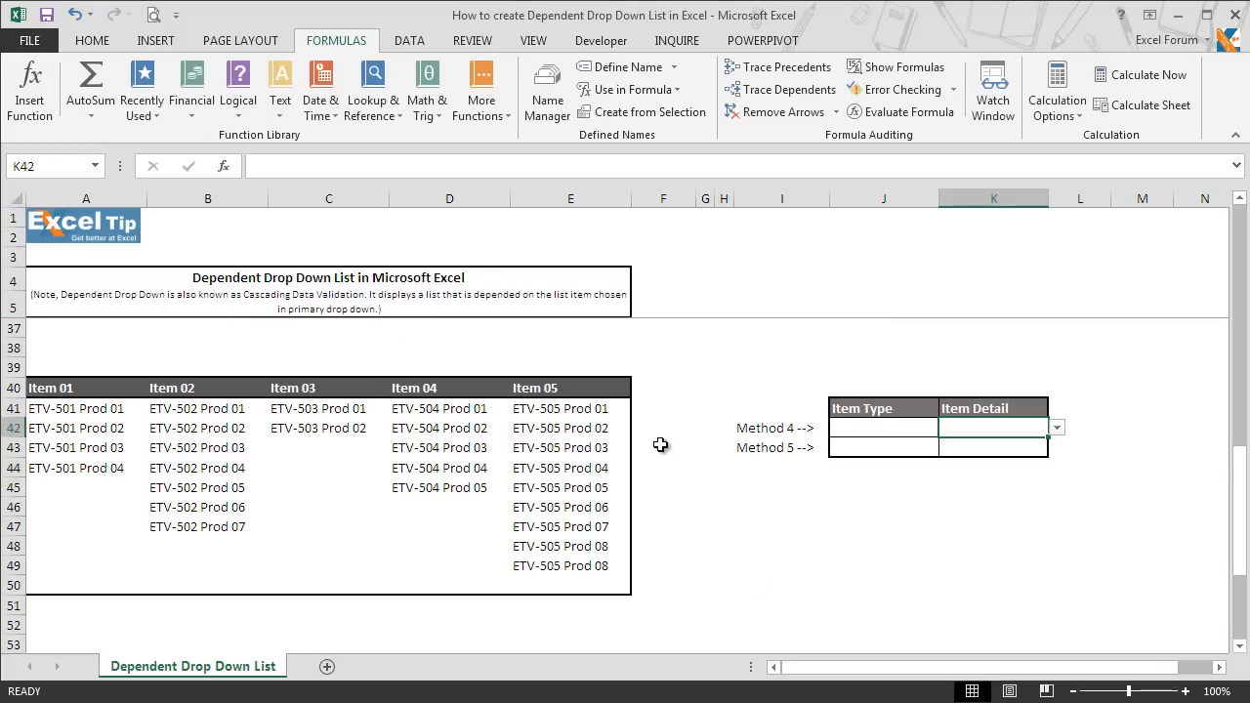
Step: Choose Item 01 as the Method 4 Item Type in J42 and ETV-501 Prod 02 as its Item Detail in K42
click(909, 436)
click(947, 428)
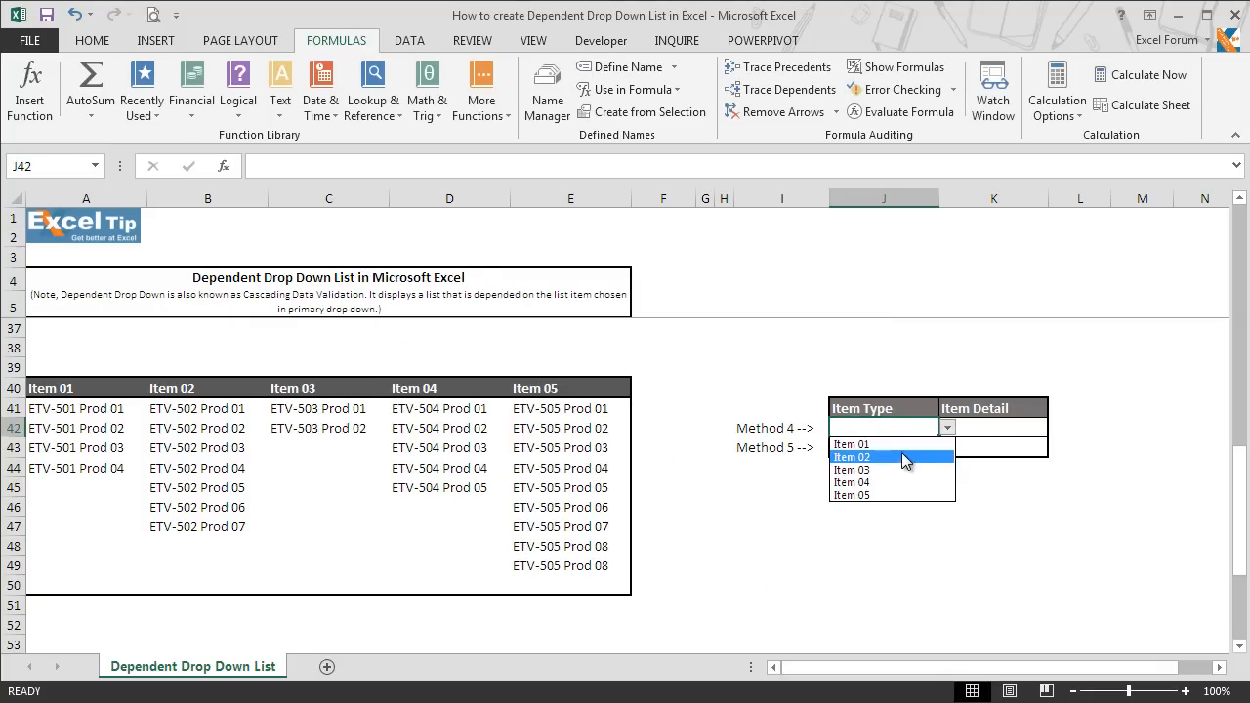
click(906, 446)
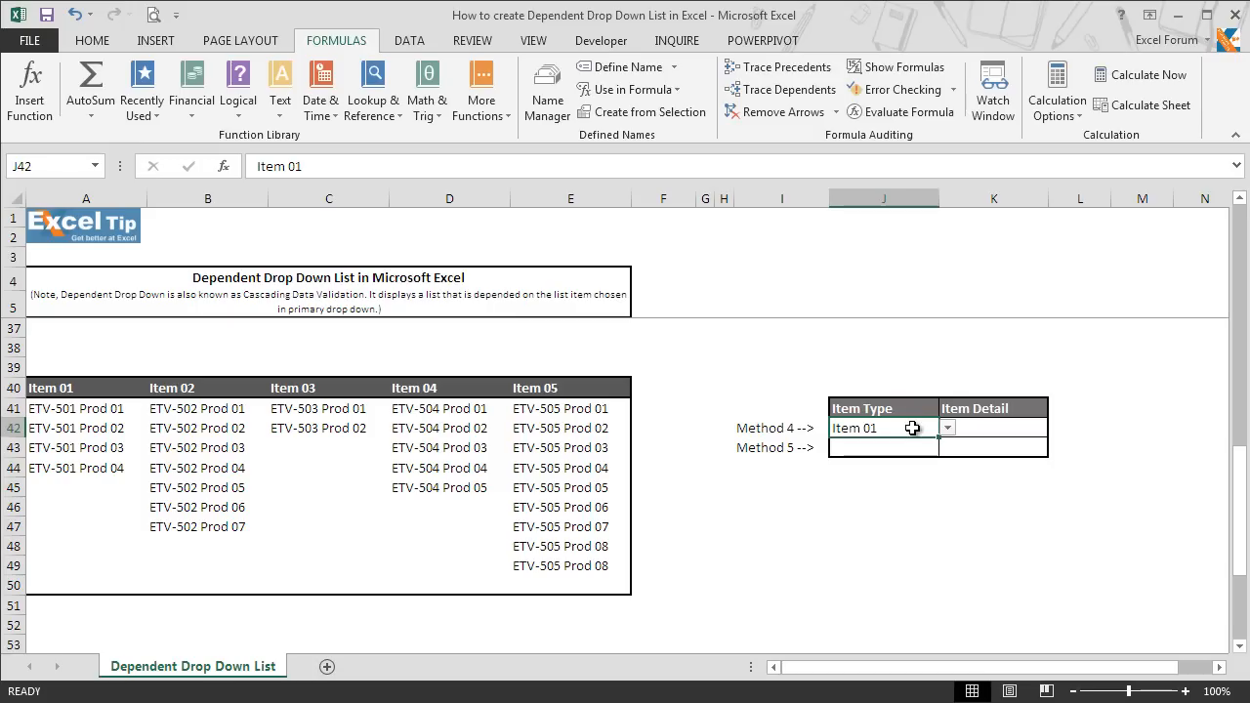
click(990, 429)
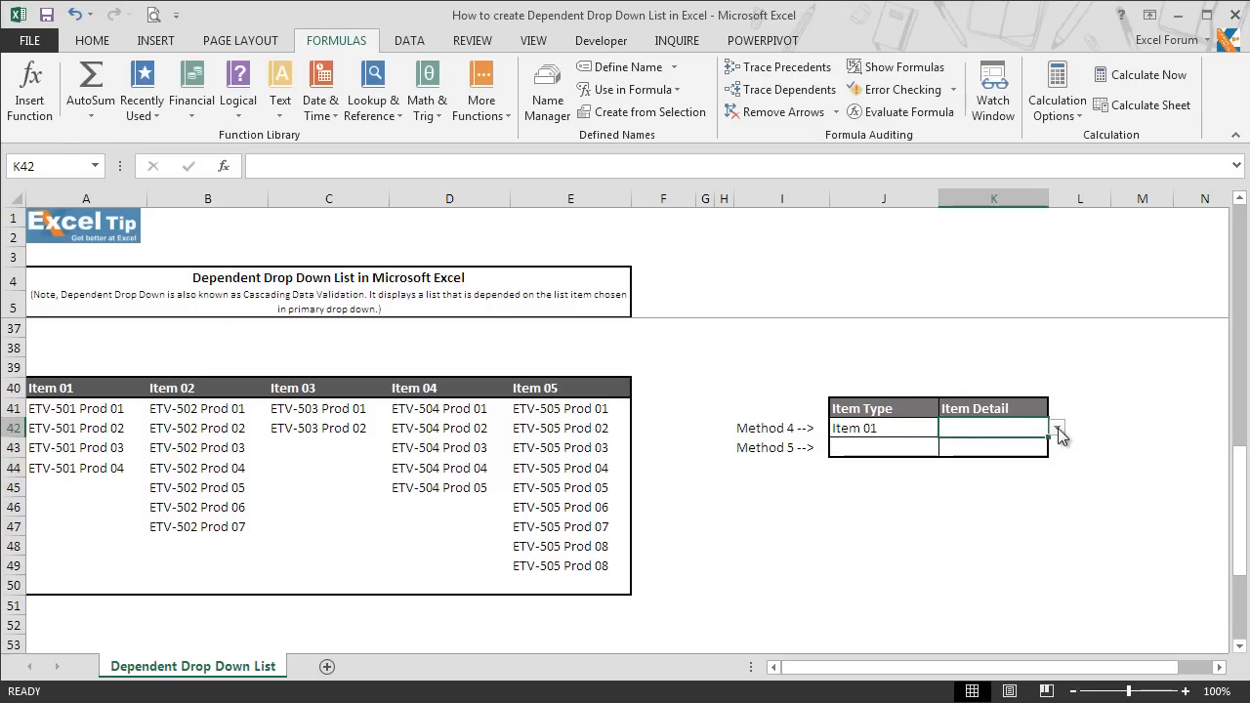
click(1058, 431)
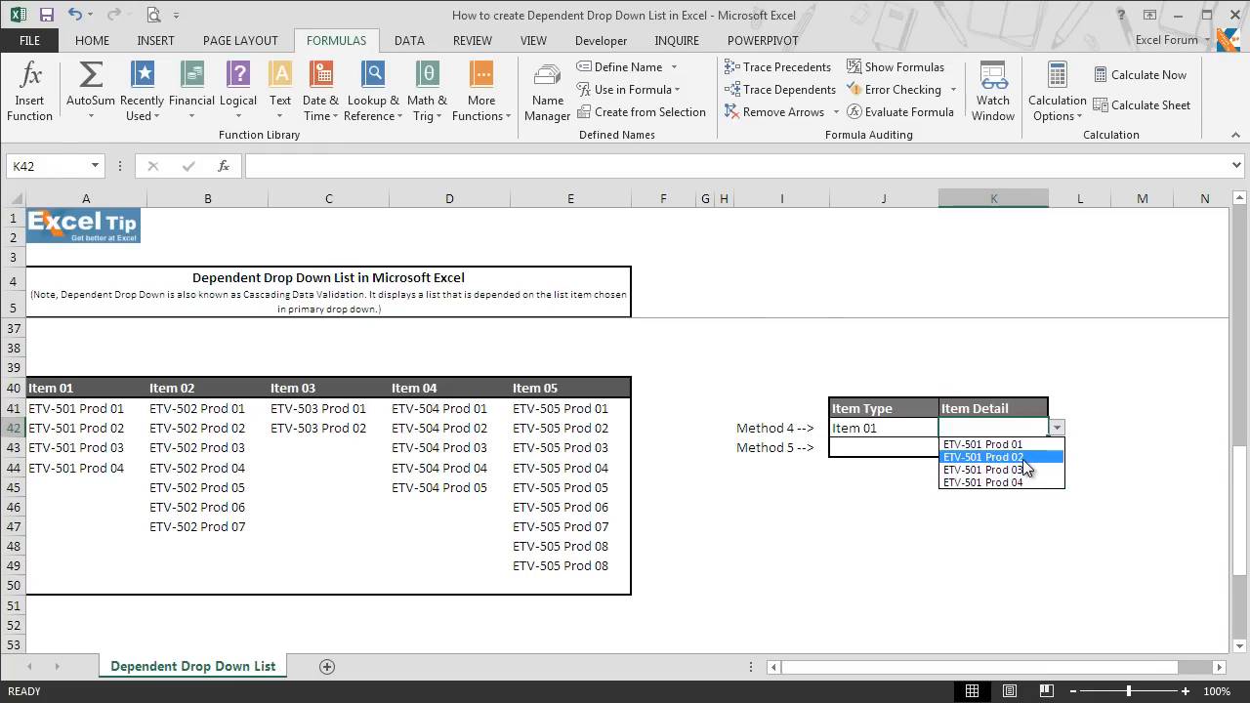
click(1026, 468)
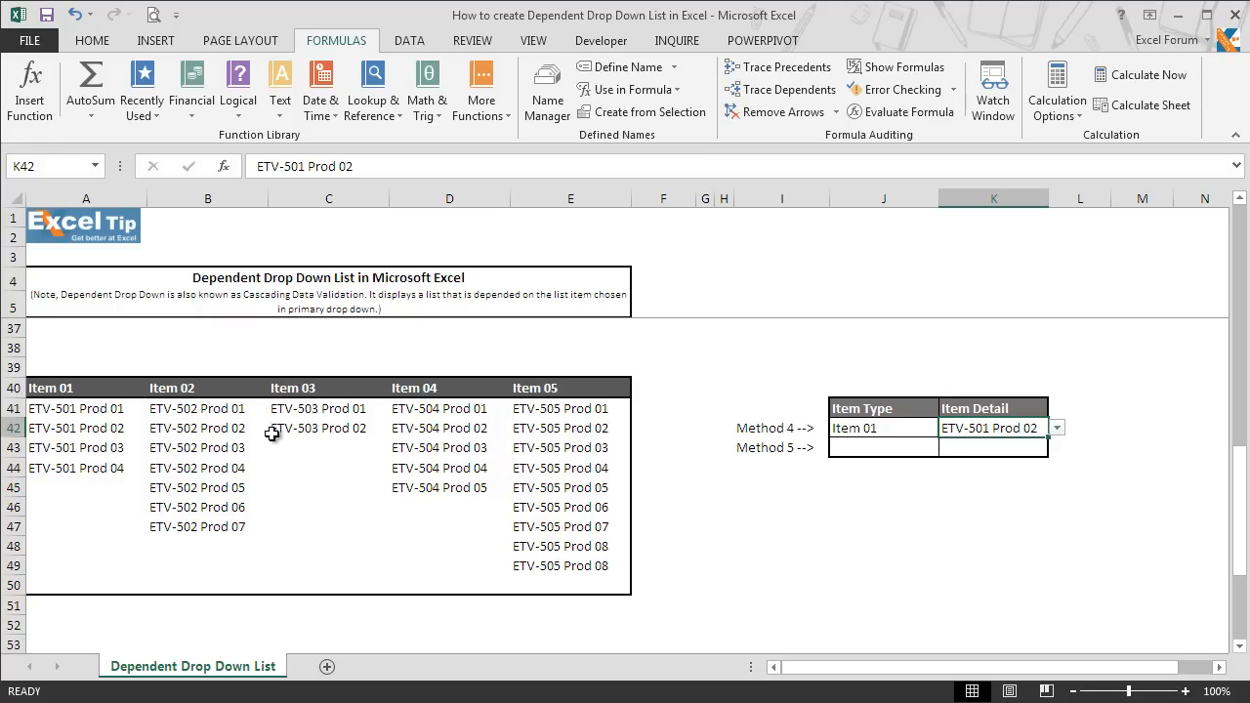
Step: Add ETV-501 Prod 05 to the end of the Item 01 column in A45
click(100, 481)
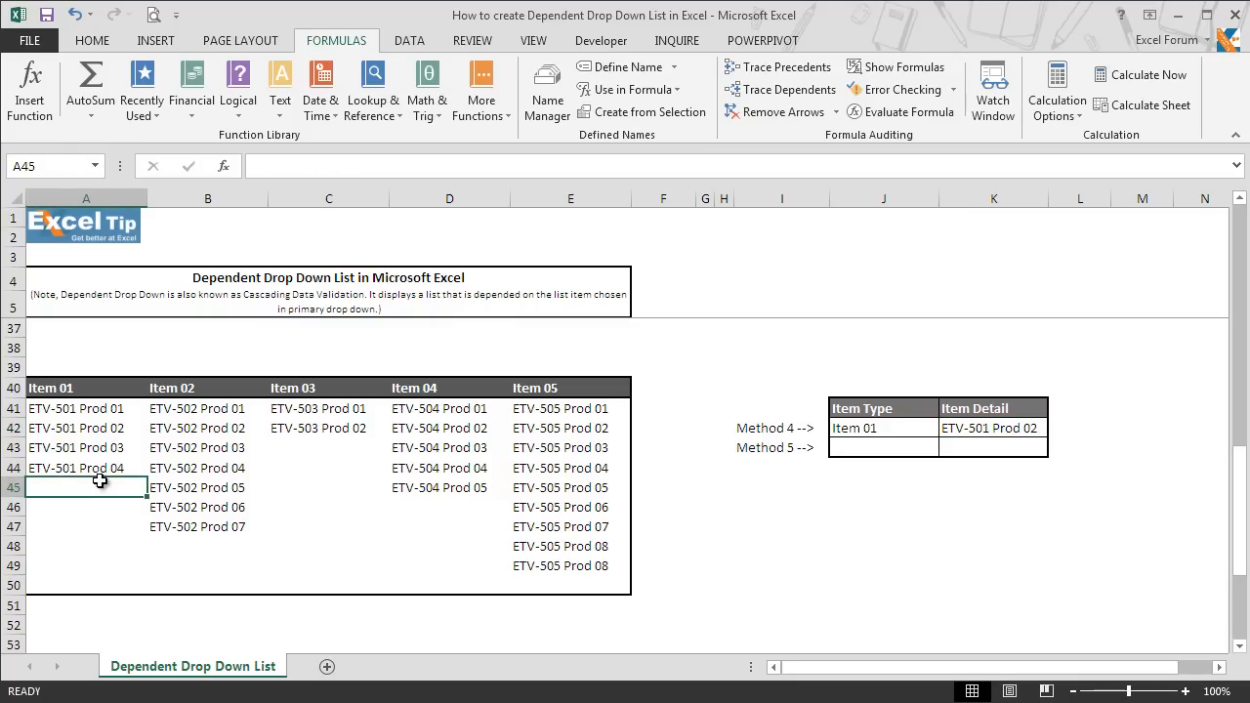
text(ETV-501 Pr)
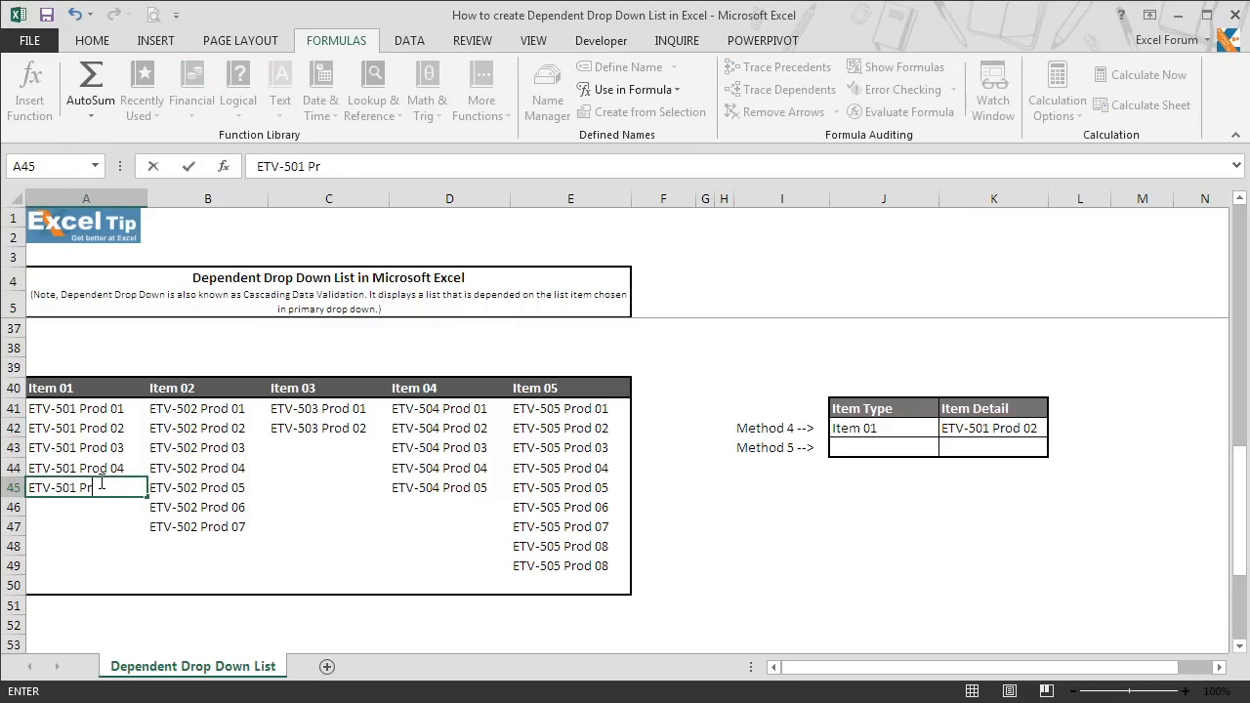
text(od 05)
key(Return)
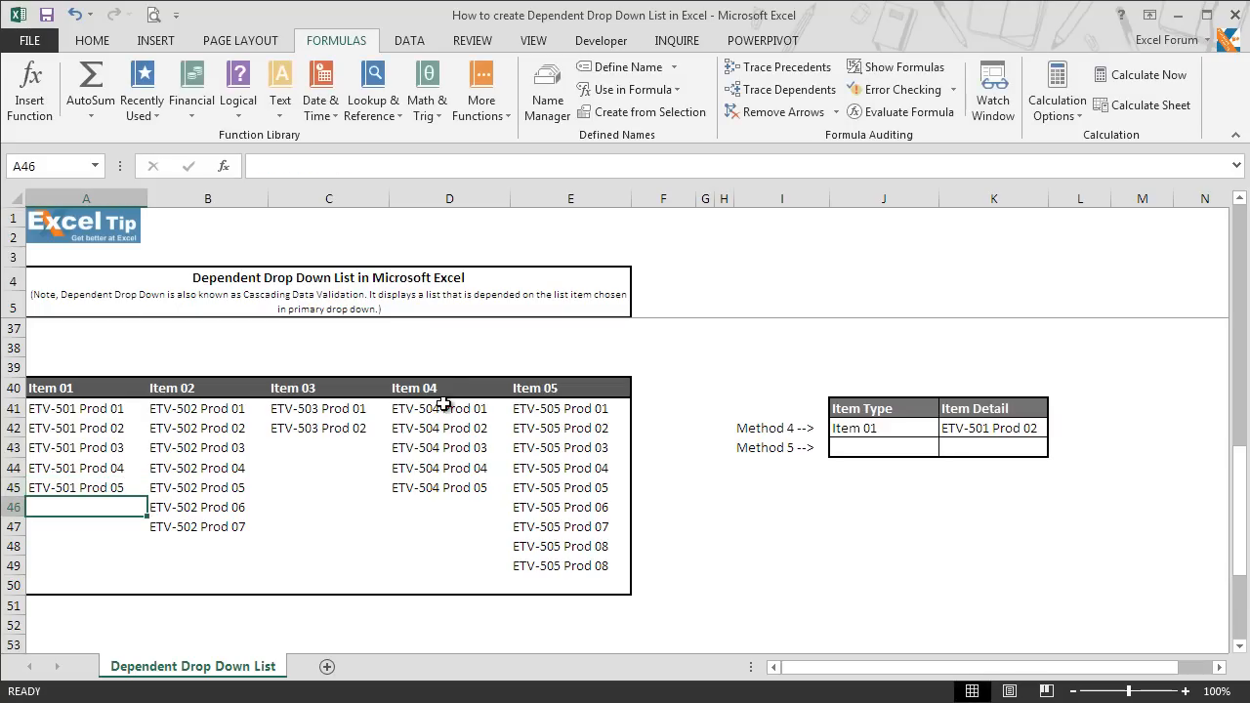
Step: Choose the added product ETV-501 Prod 05 from the drop-down in the Method 4 Item Detail cell K42
click(1016, 425)
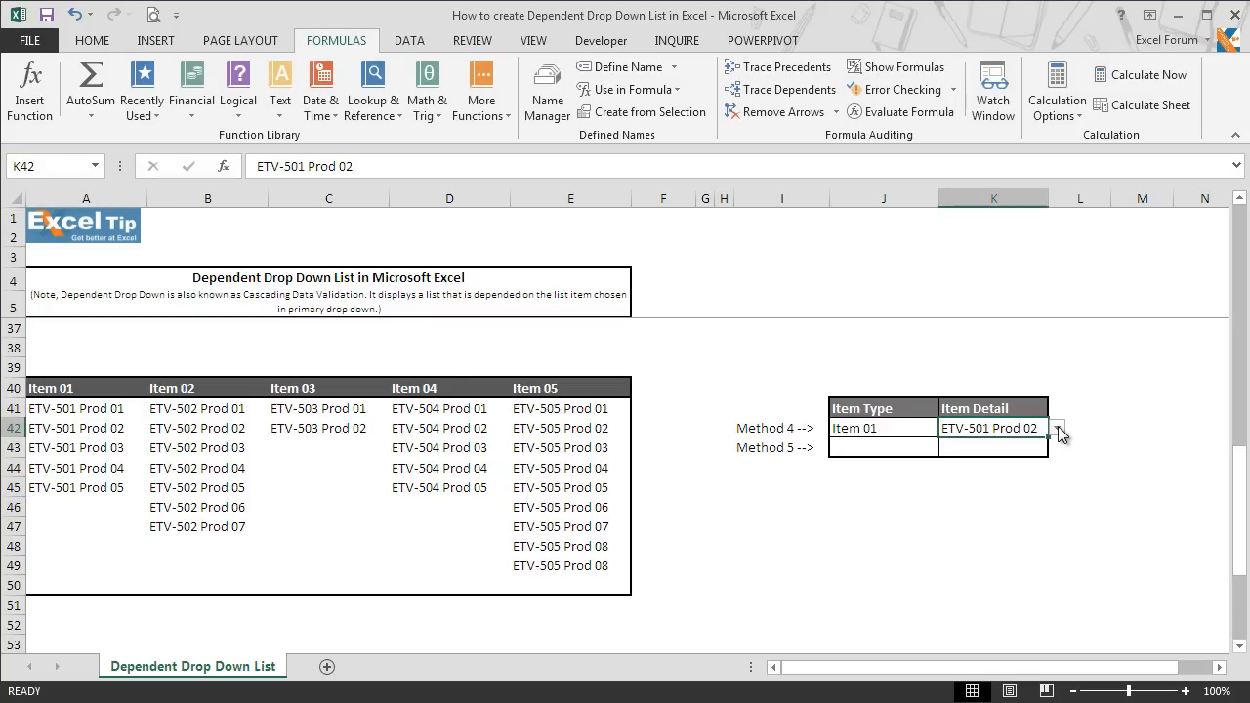
click(1058, 430)
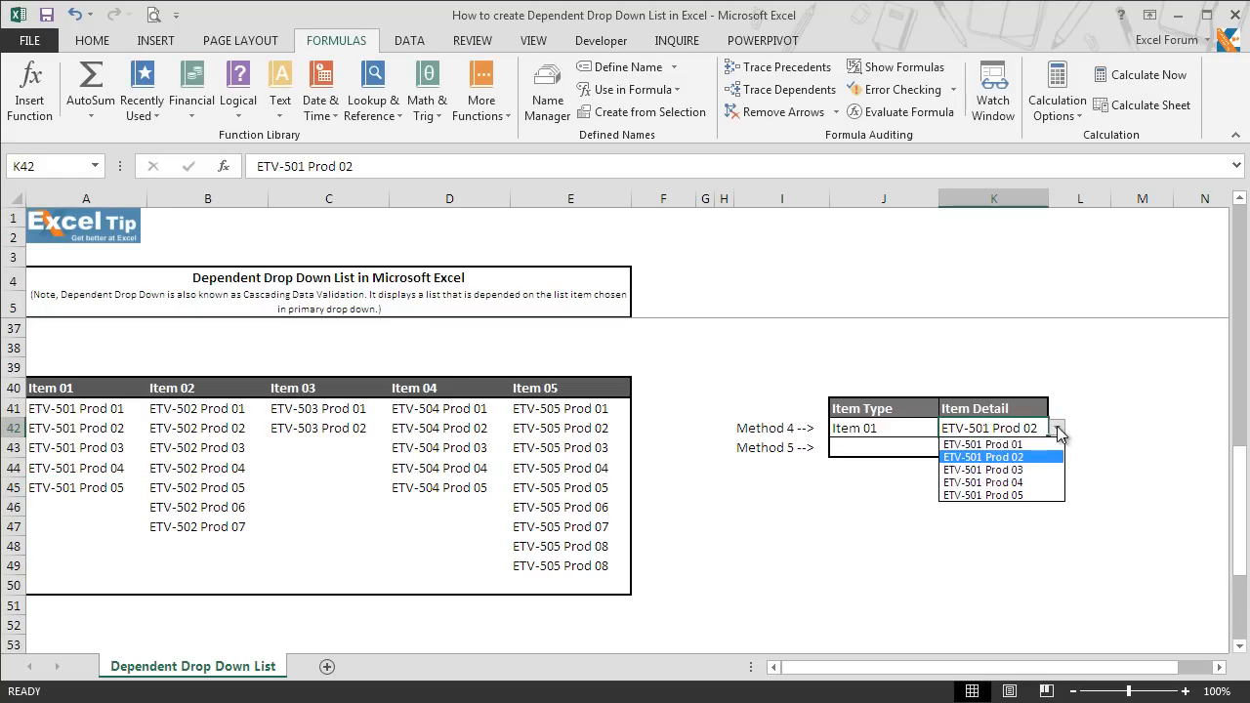
click(1026, 496)
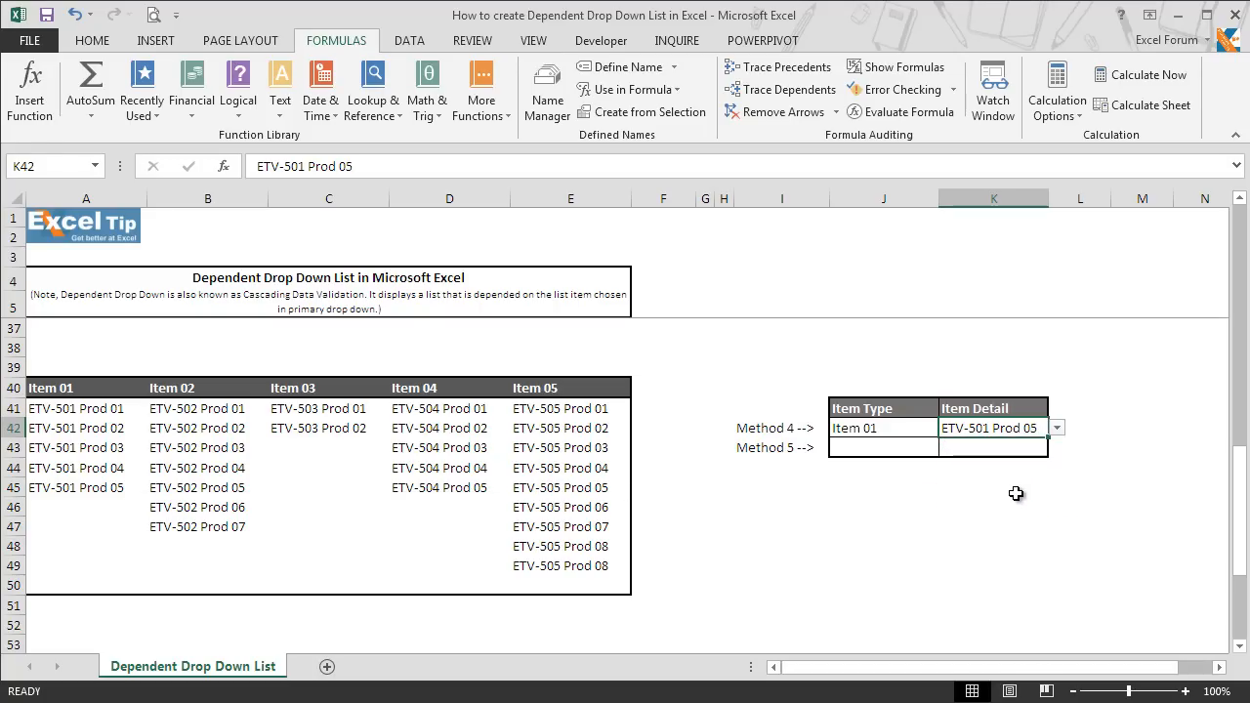
Step: Add the heading Item 06 in F40, directly beside the Item 05 heading
click(649, 393)
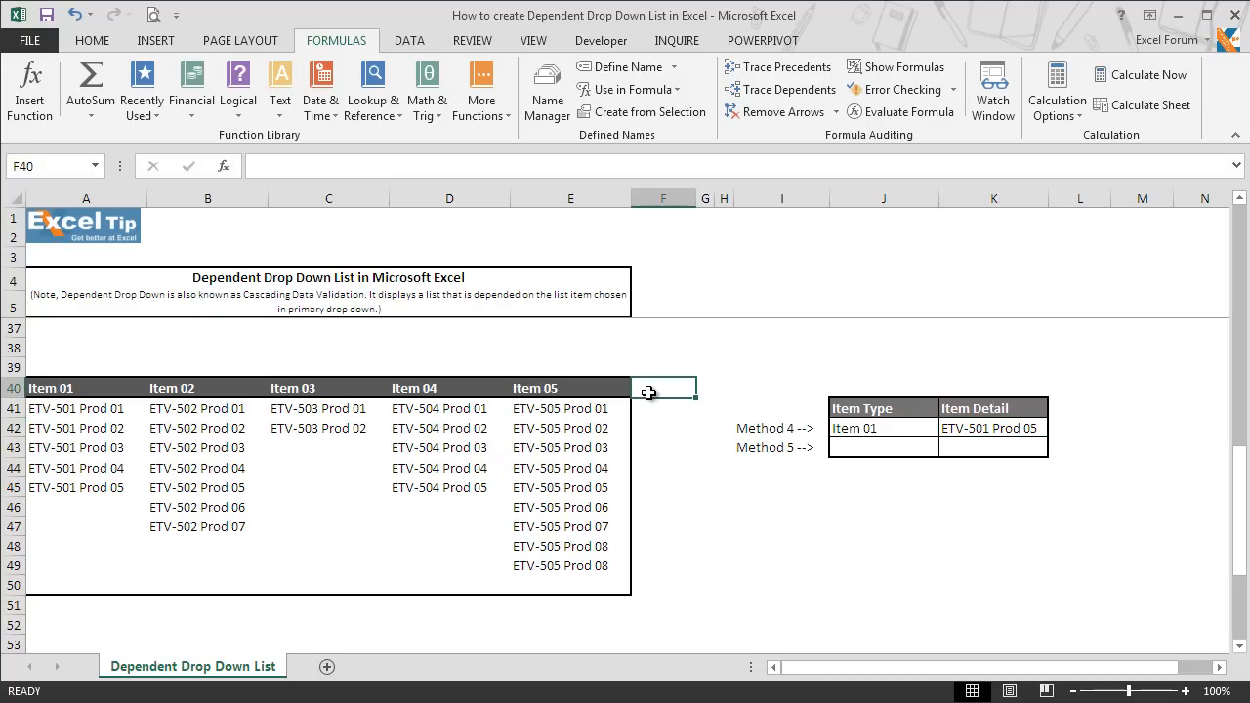
text(Item 06)
key(Return)
Step: Copy the first two Item 05 products, E41:E42, and paste them as values under Item 06 from F41
key(Left)
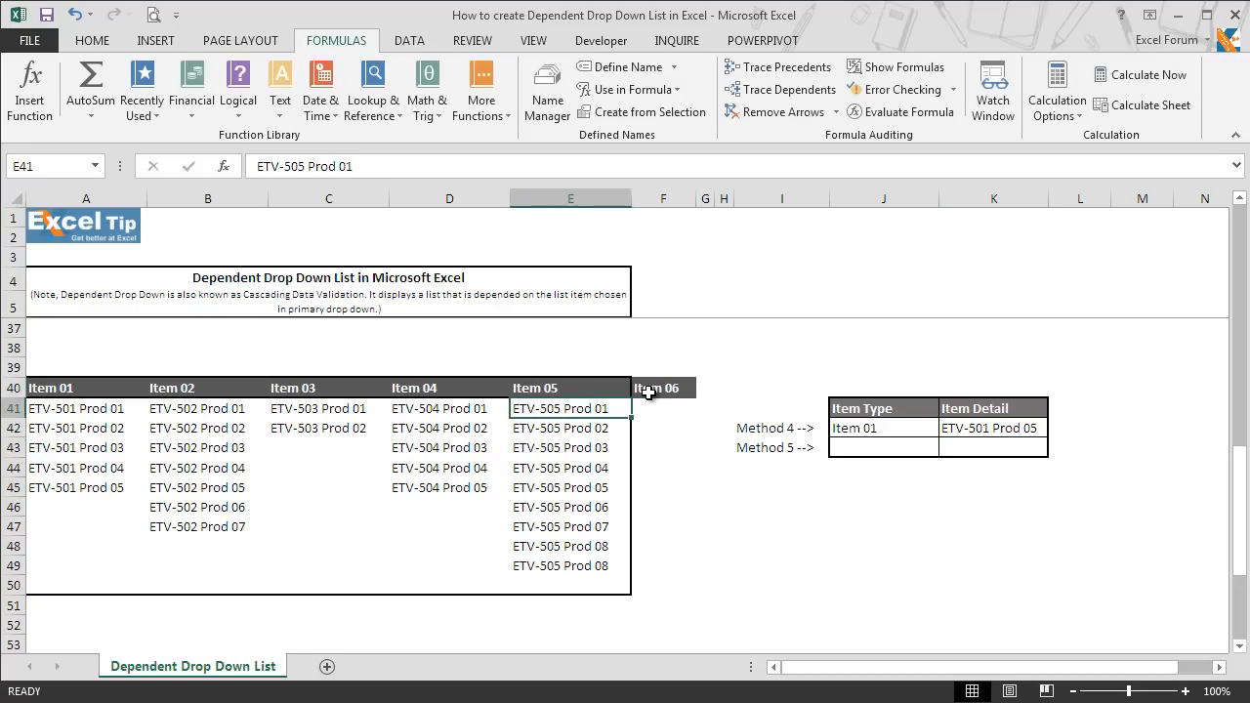
key(shift+Down)
key(ctrl+c)
key(Right)
key(ctrl+alt+v)
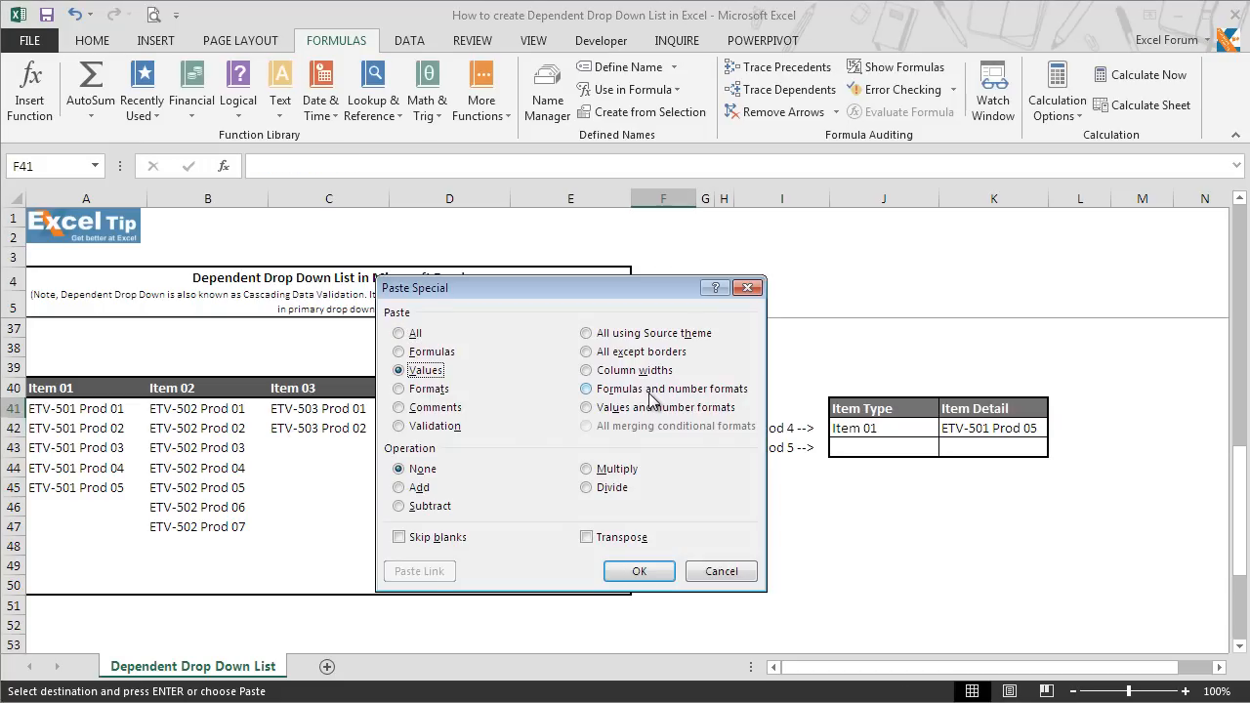
key(Return)
Step: Replace all occurrences of 505 with 506 in the pasted Item 06 products F41:F42 and clear the copy selection
key(ctrl+h)
text(505)
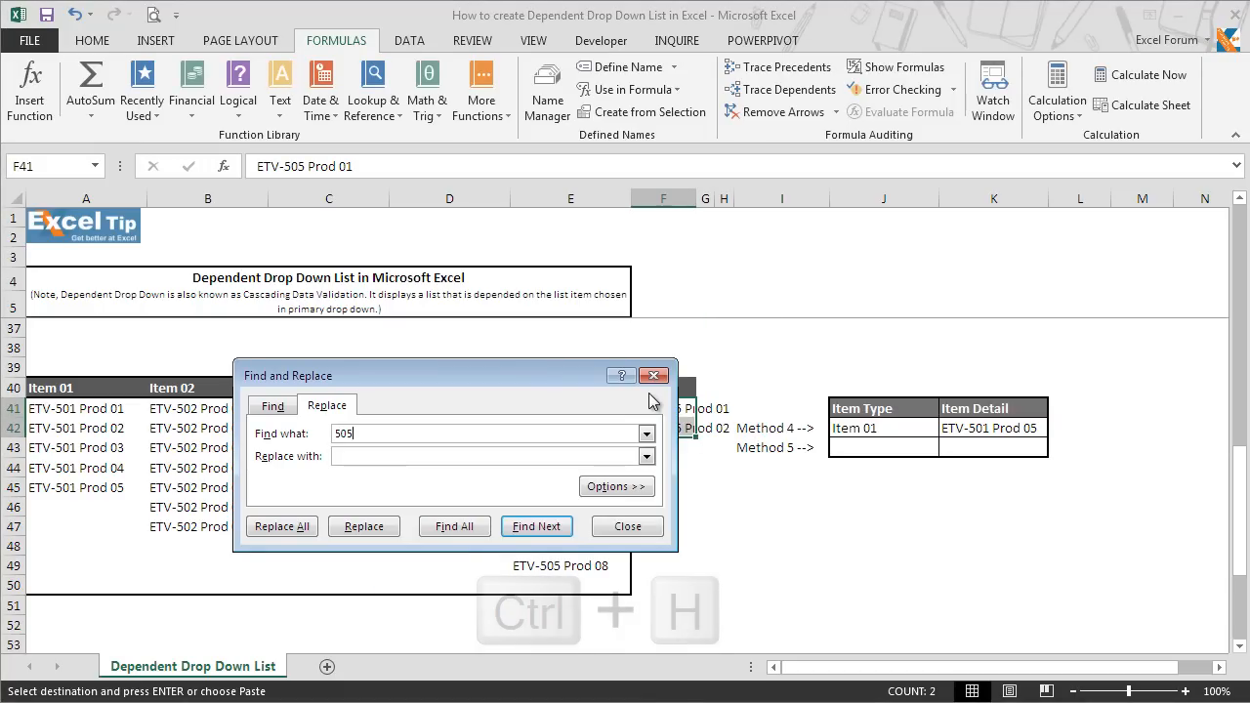
key(Tab)
text(506)
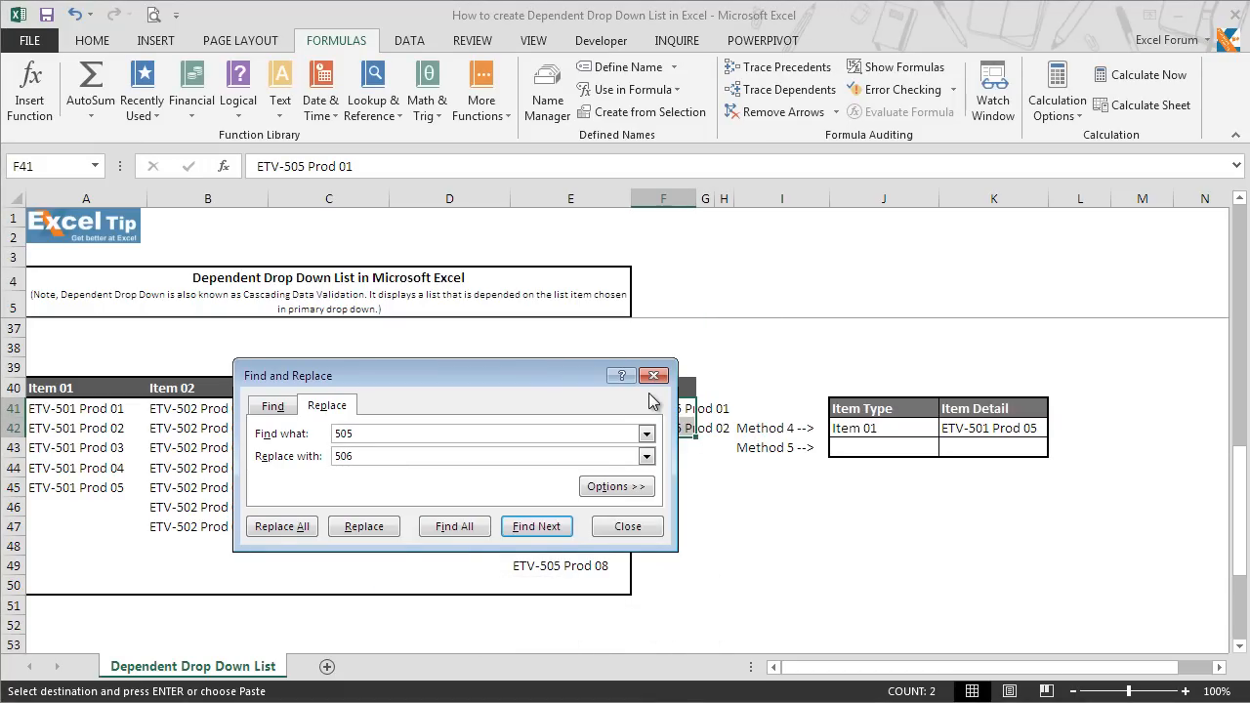
click(283, 528)
click(674, 418)
click(633, 528)
click(706, 448)
key(Escape)
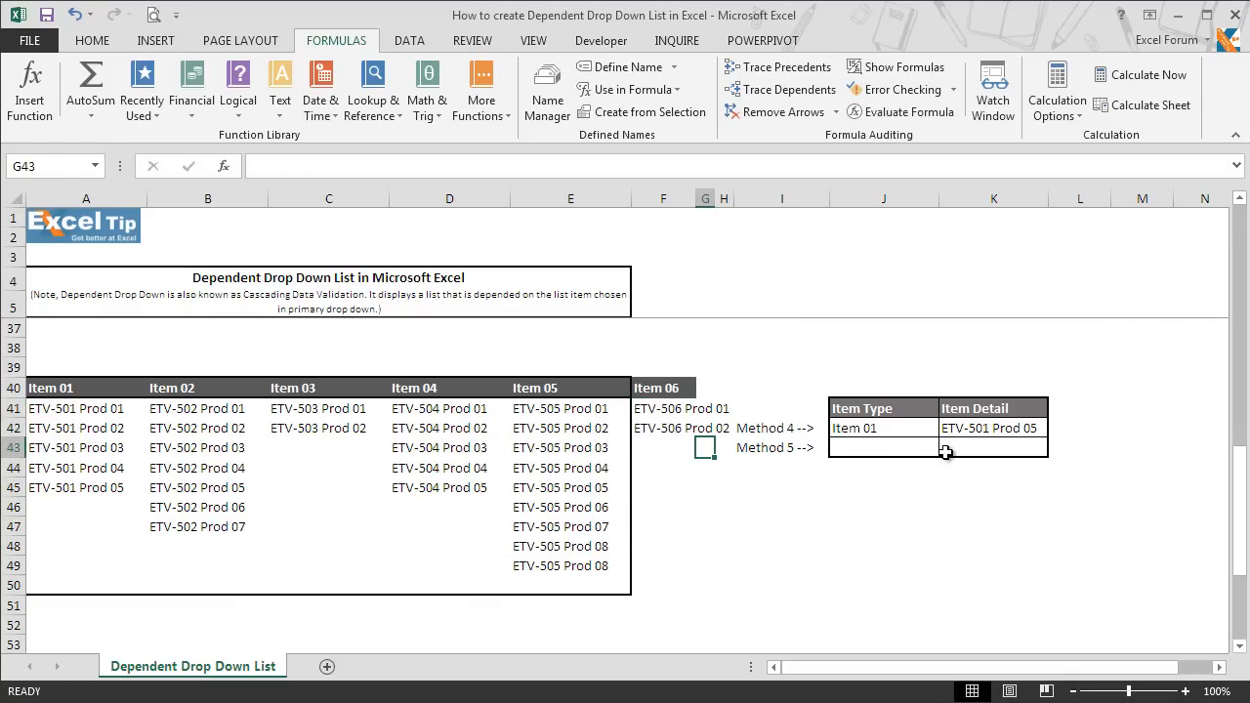
Step: Choose Item 06 as the Method 4 Item Type in J42 and select the Item Detail cell K42
click(921, 428)
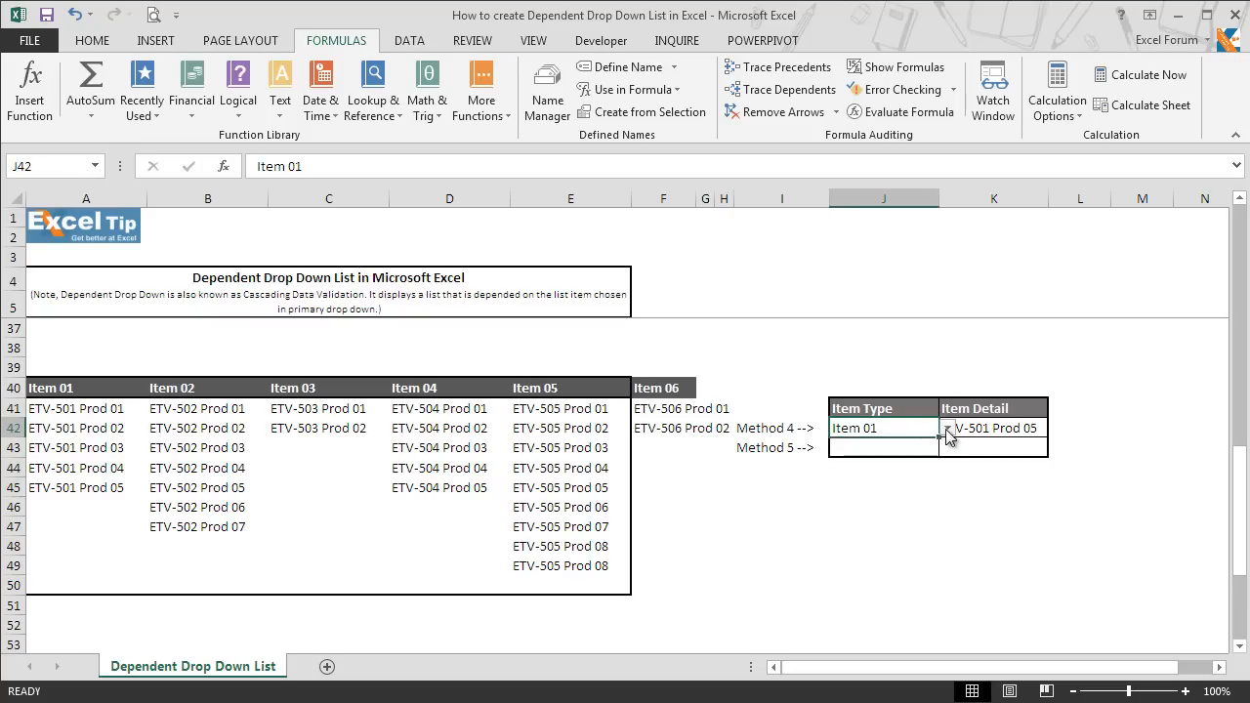
click(947, 428)
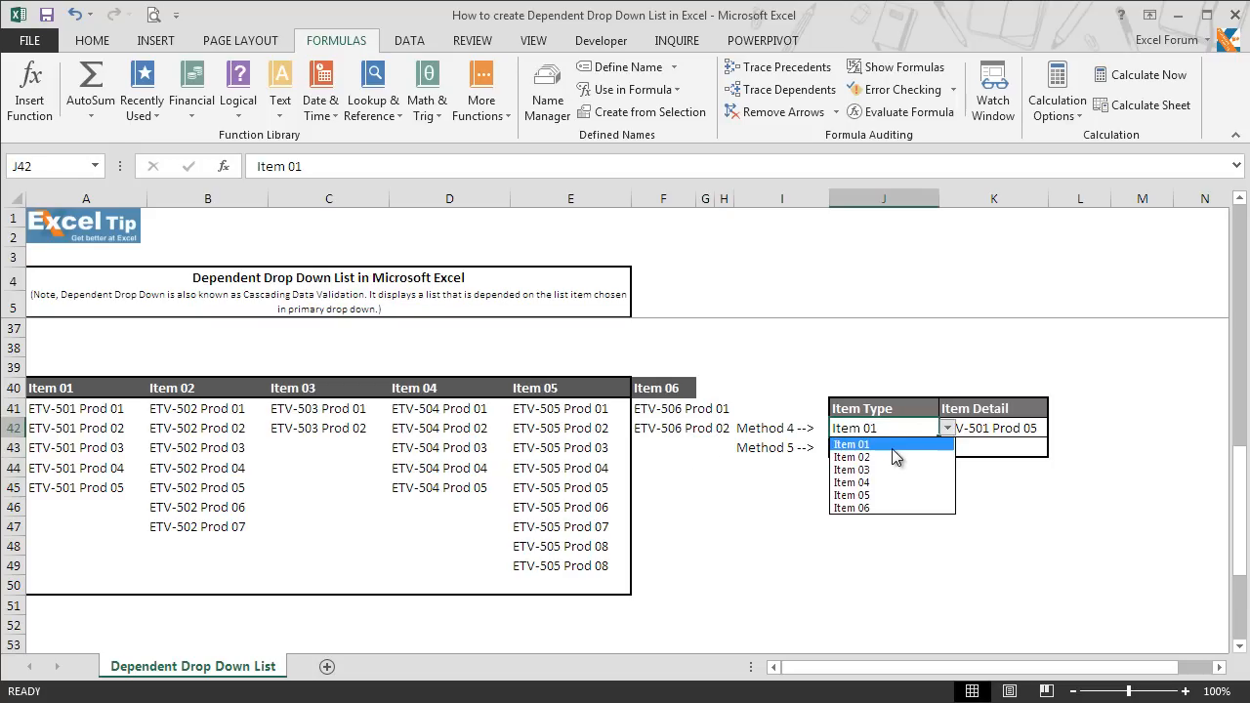
click(891, 508)
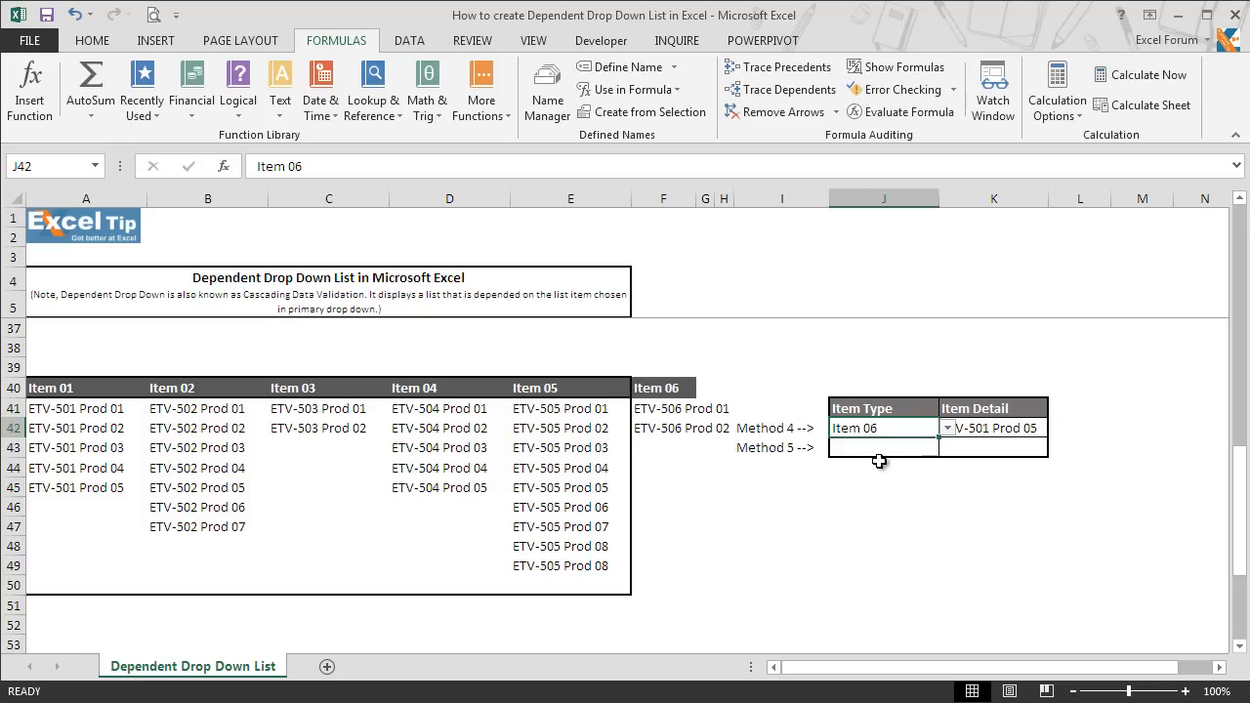
click(1000, 430)
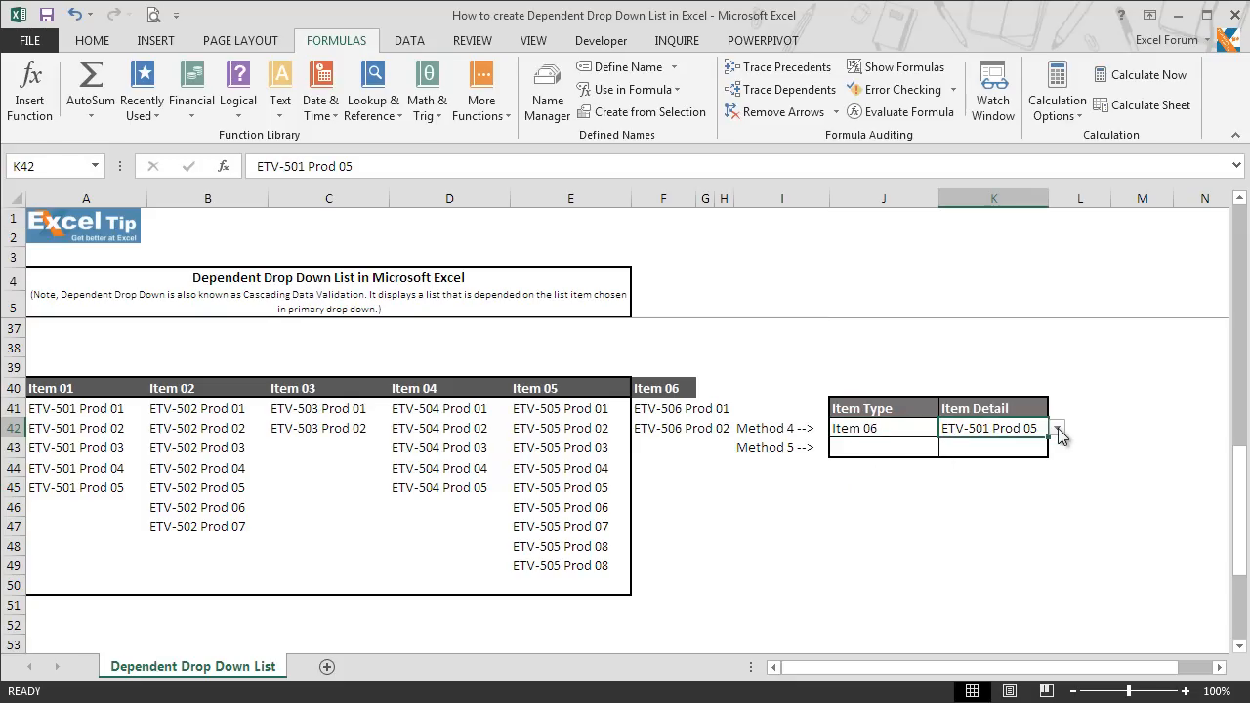
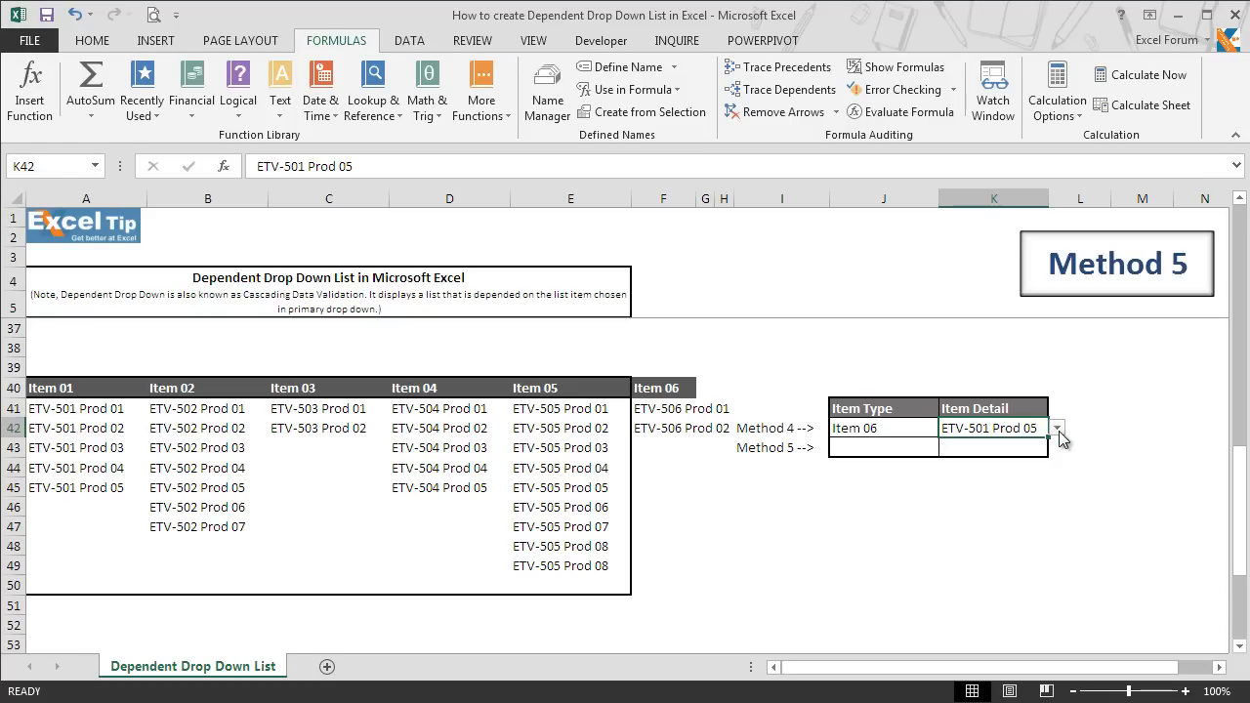
Step: Add list validation to the Method 5 Item Type cell J43, inserting the defined name Heading as its source
click(874, 449)
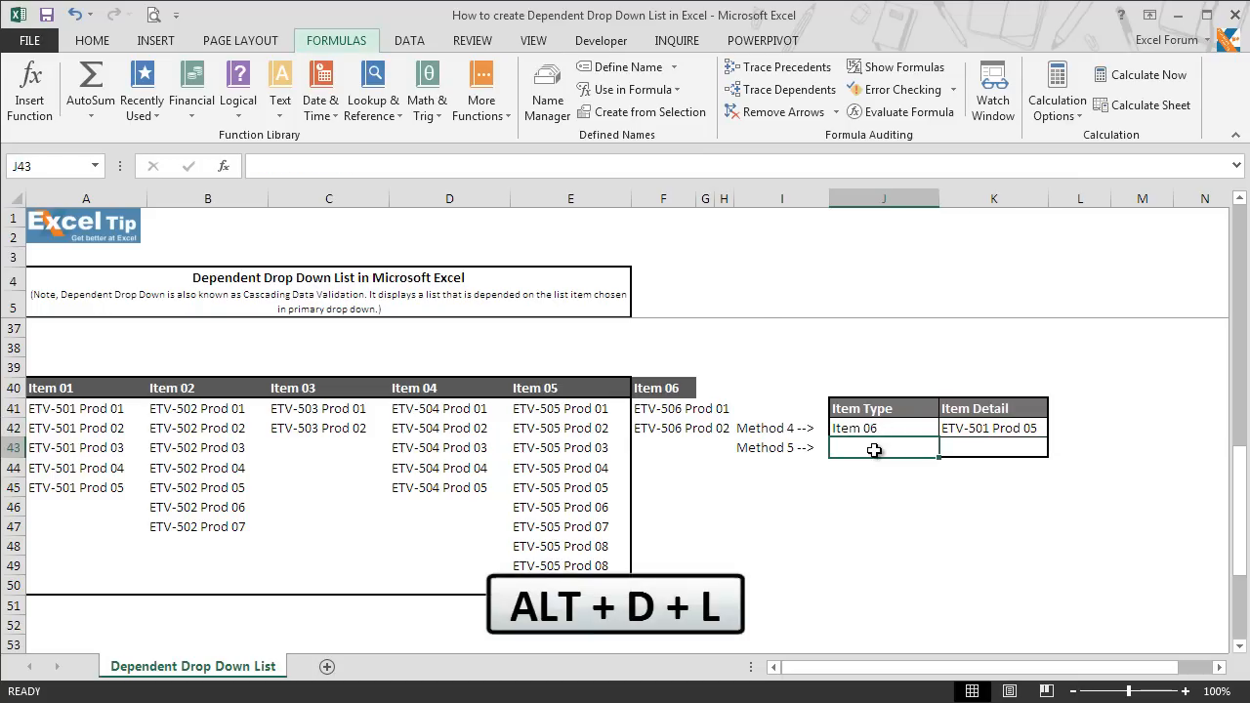
key(alt+d+l)
click(540, 387)
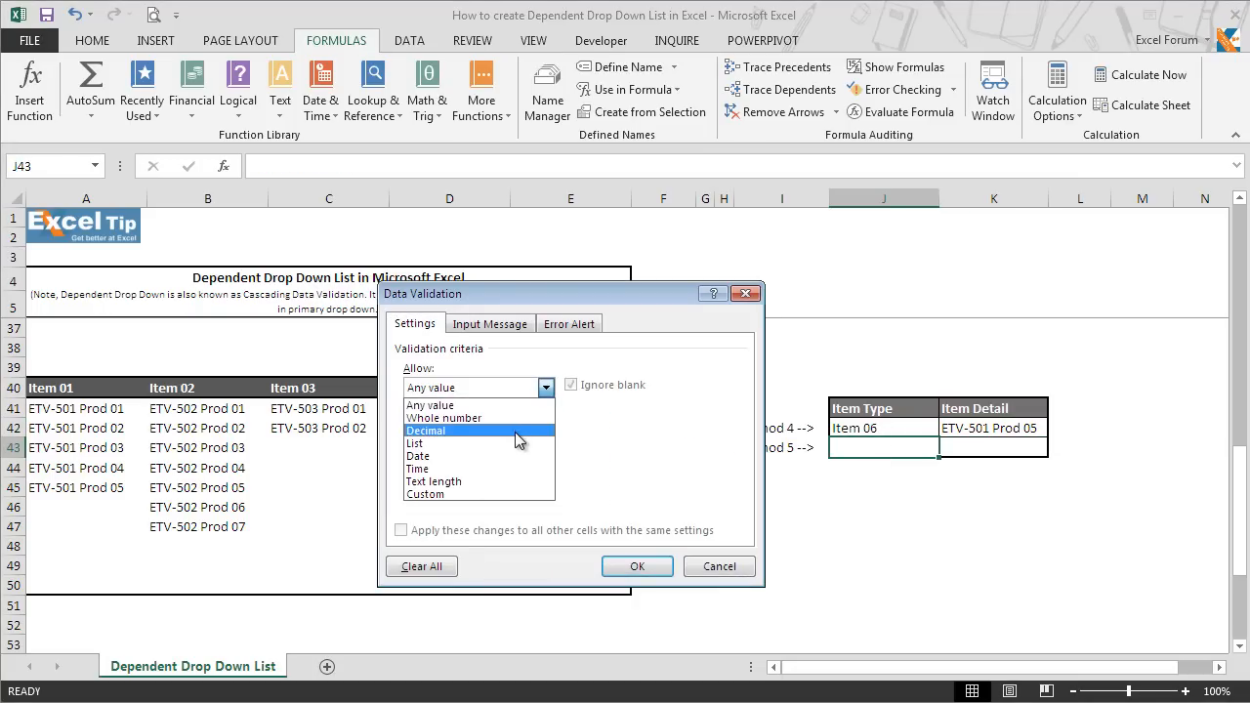
click(508, 445)
click(489, 467)
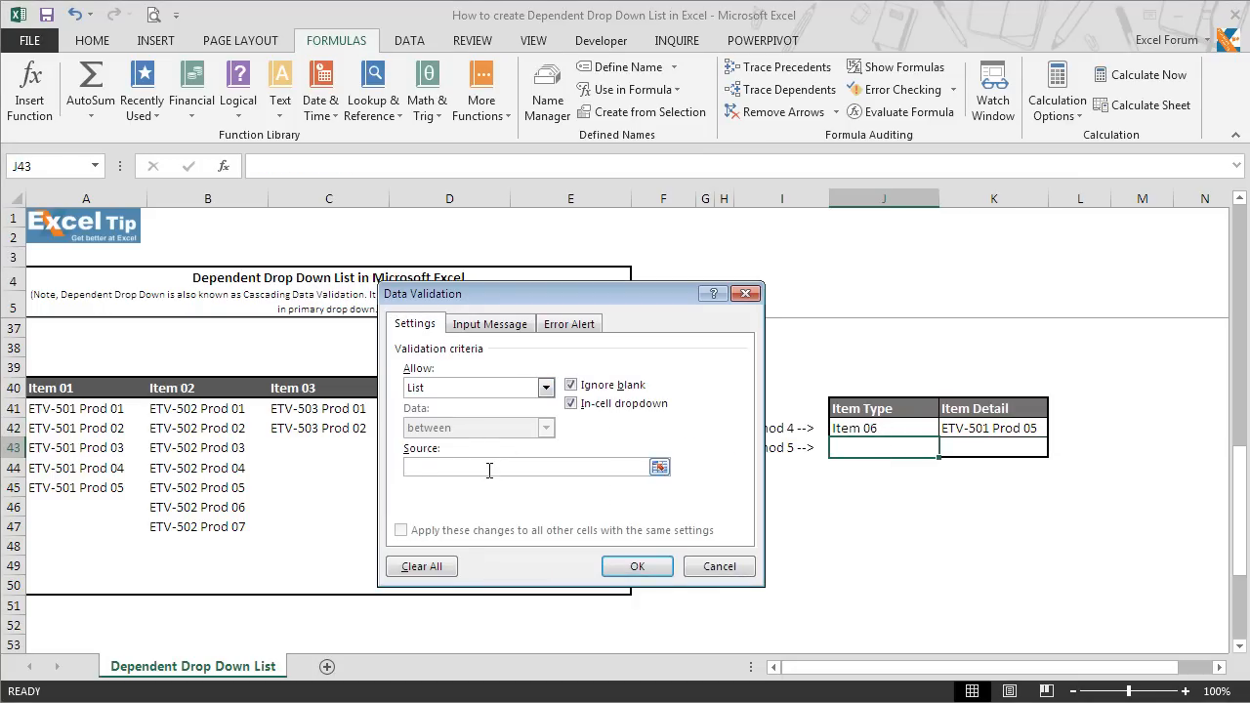
key(F3)
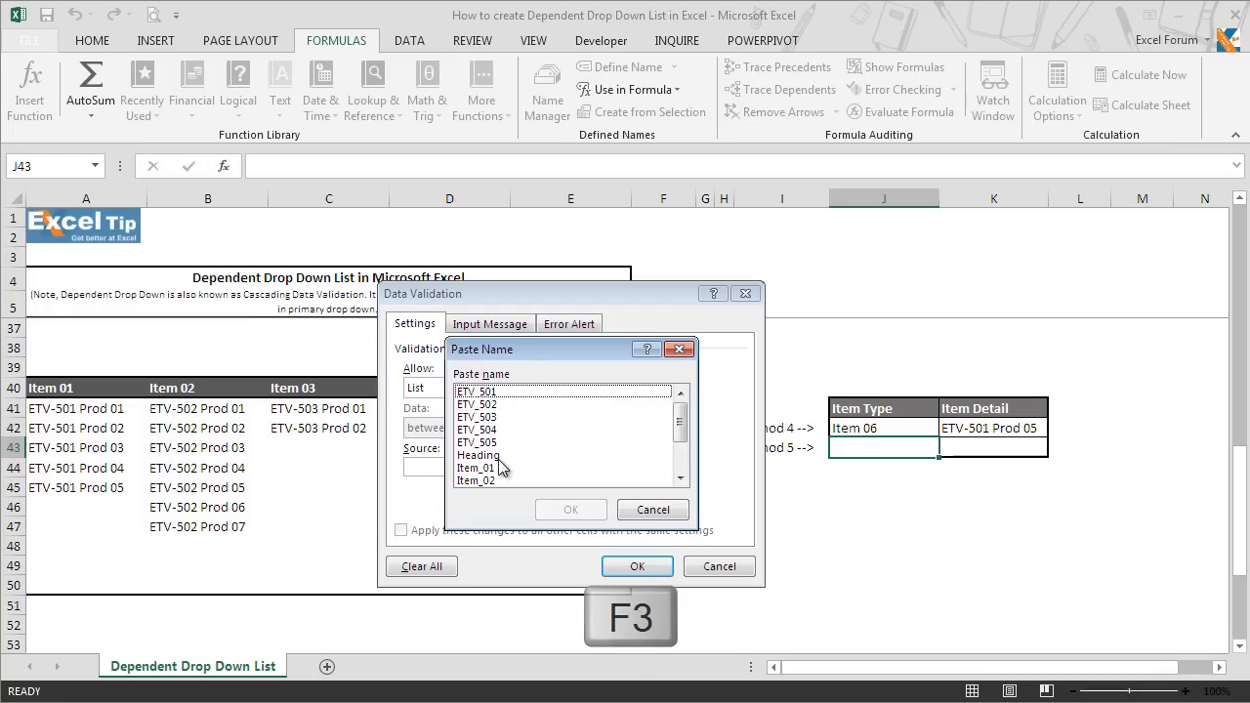
click(502, 456)
click(570, 510)
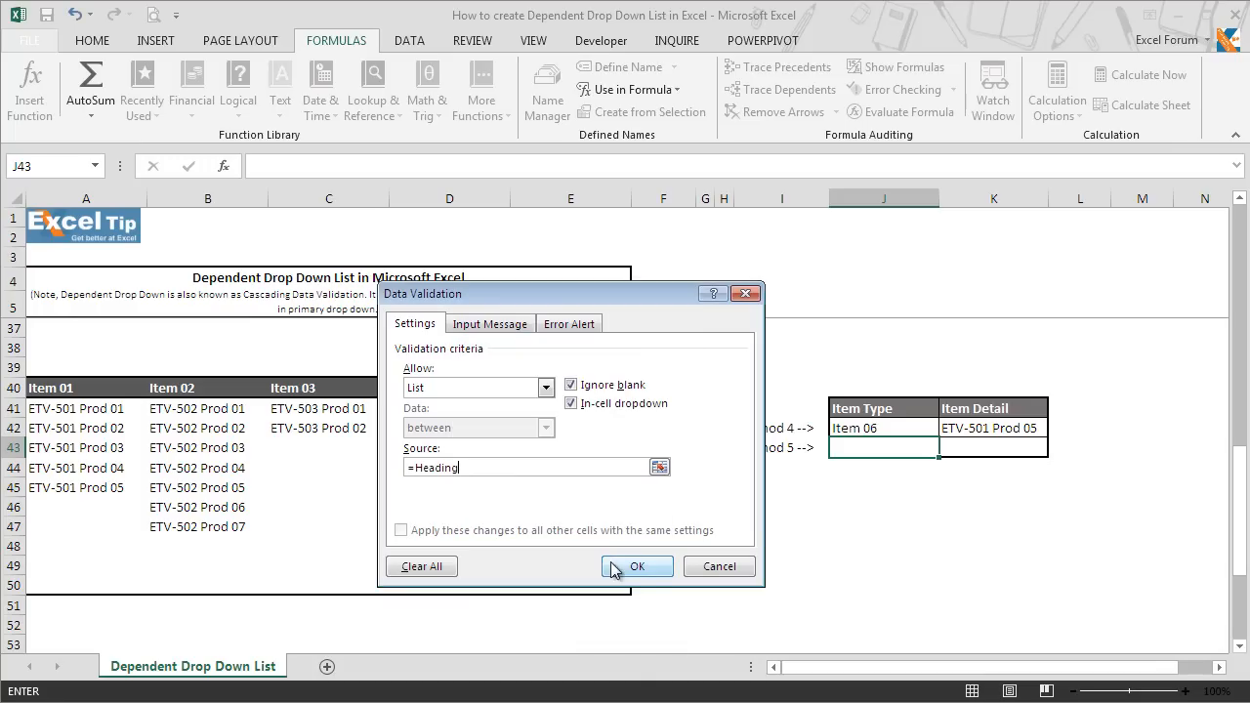
click(618, 568)
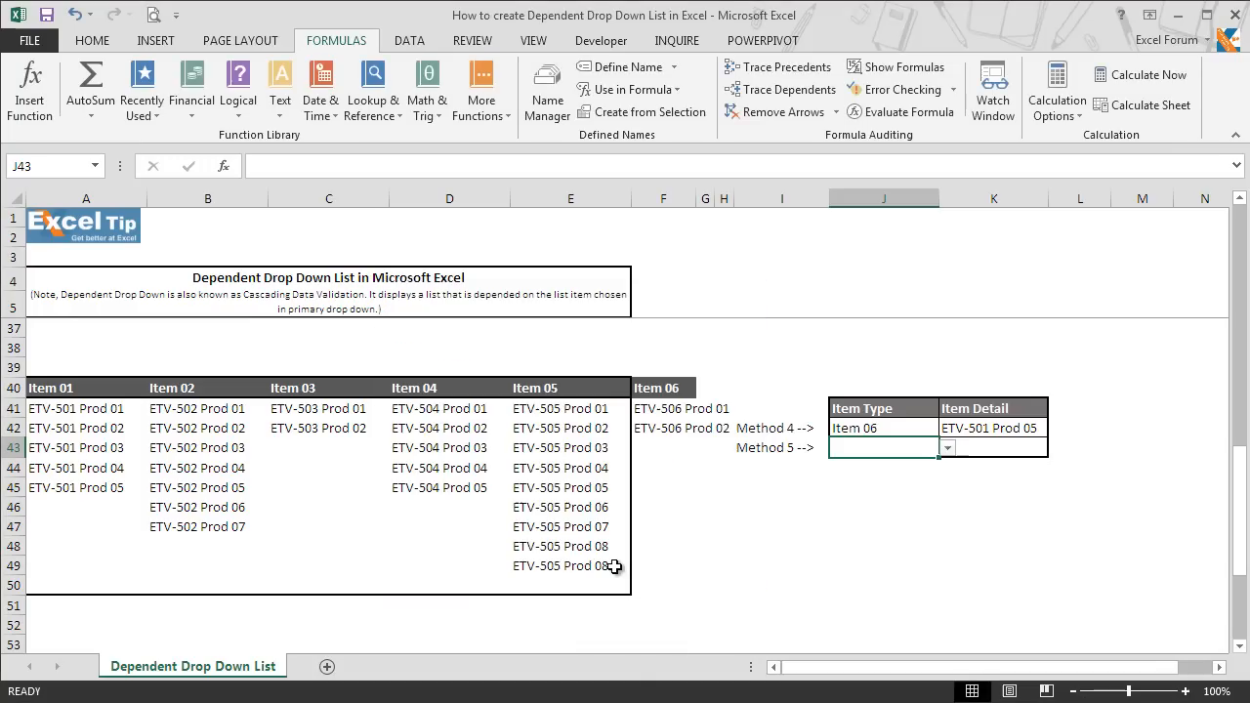
Step: Start a list validation on the Method 5 Item Detail cell K43, beginning its source formula with =OFFSET($A$40,
click(982, 454)
key(alt+d+l)
click(547, 388)
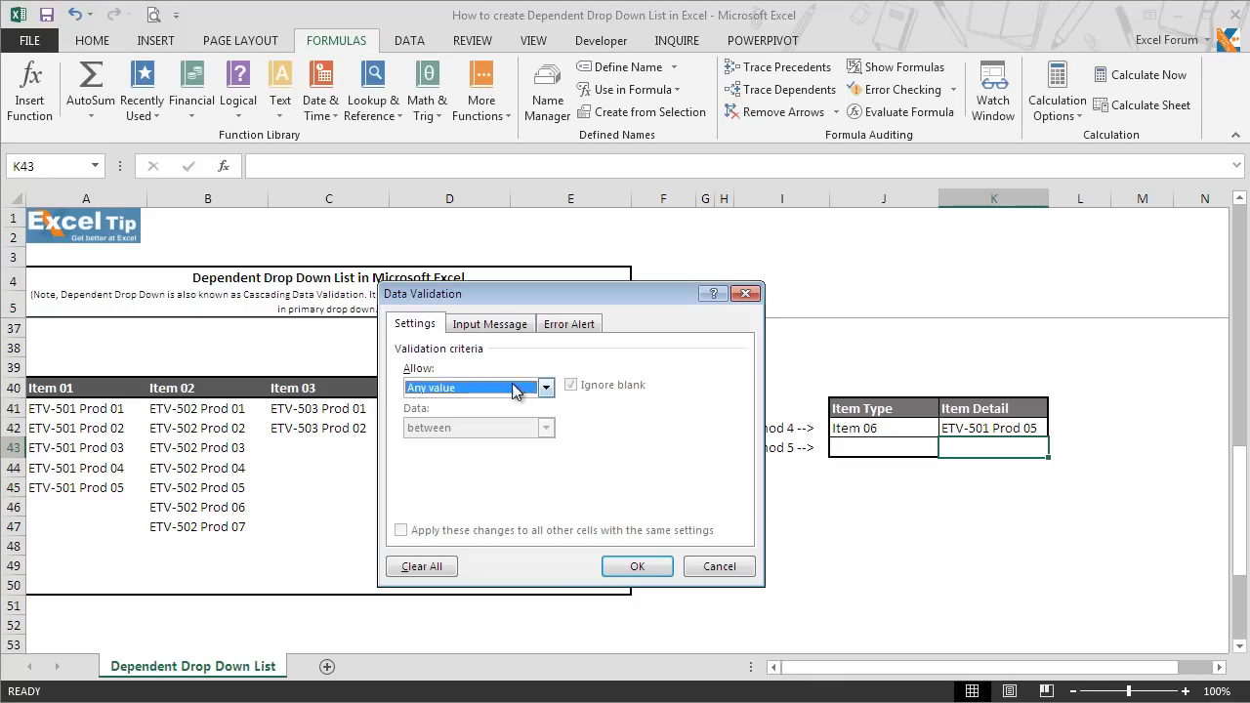
click(491, 452)
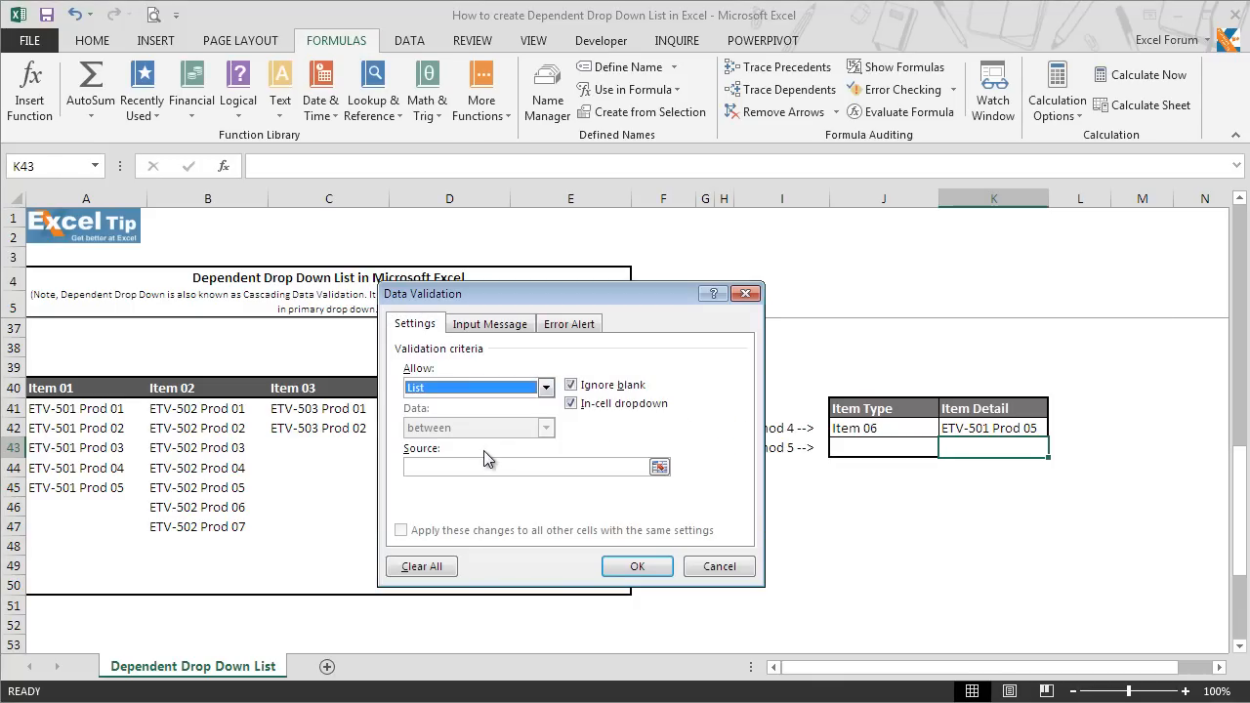
click(479, 468)
text(=OFFSET)
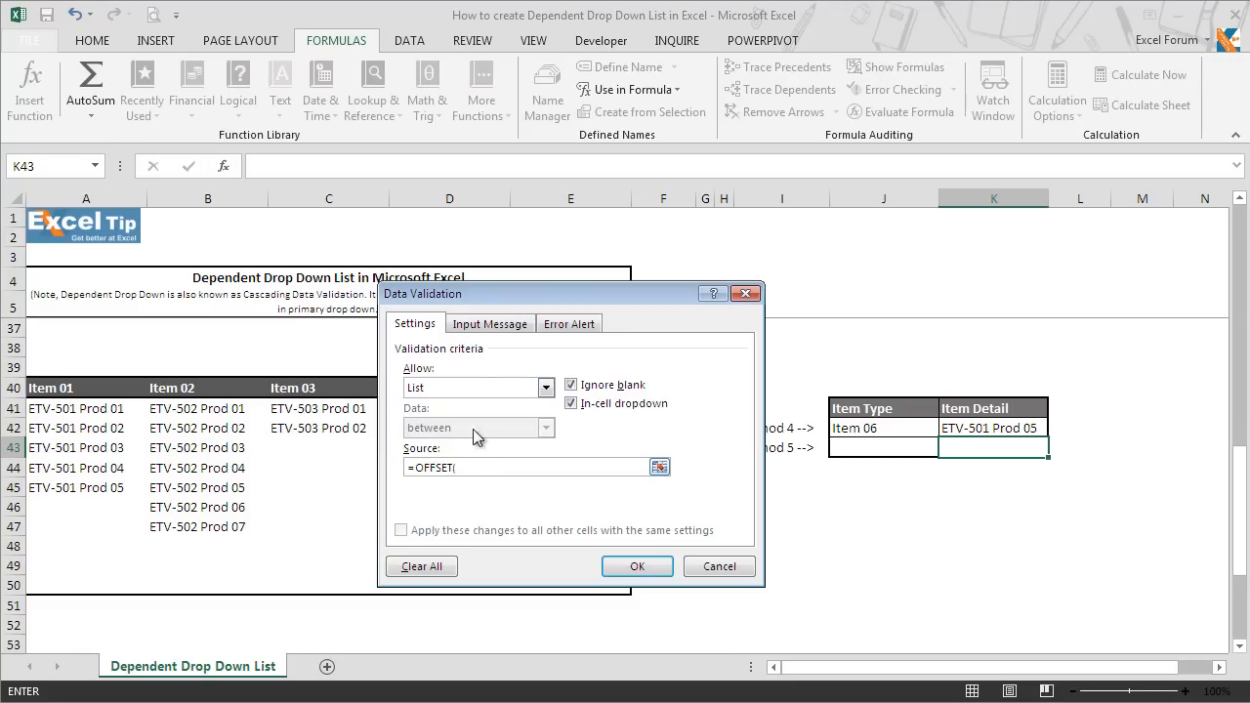
text(()
click(49, 392)
drag(448, 302, 576, 366)
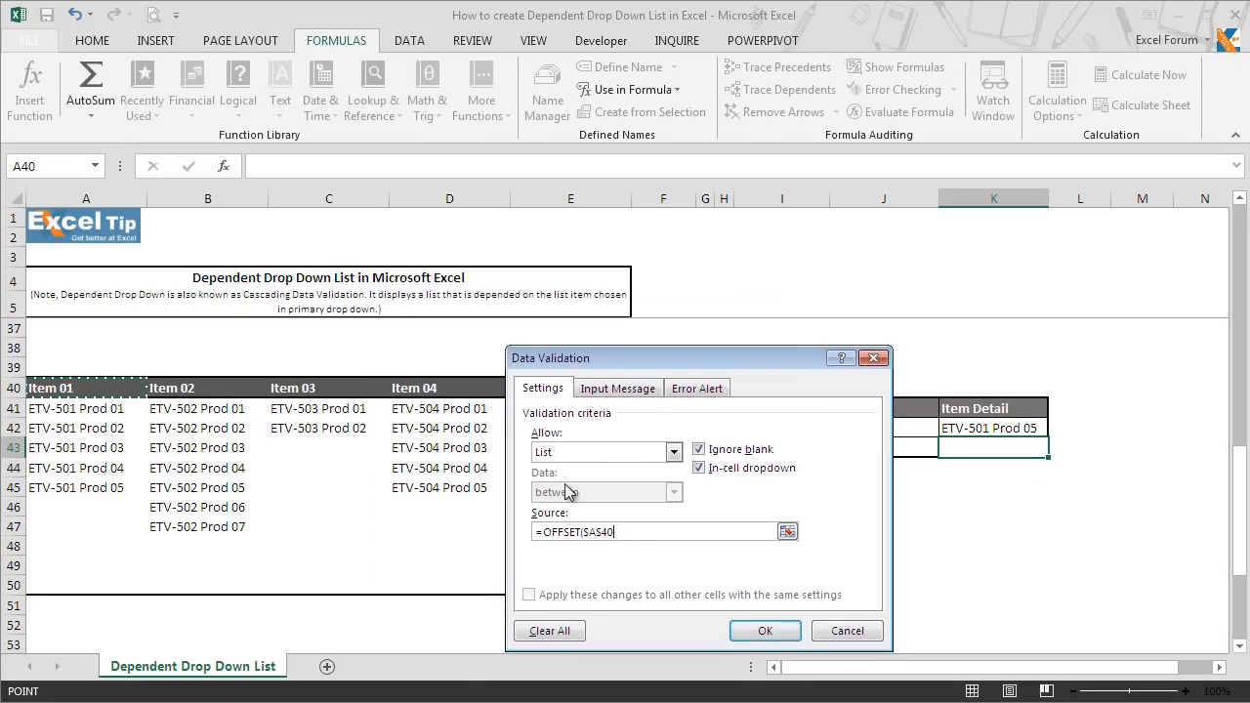
text(,)
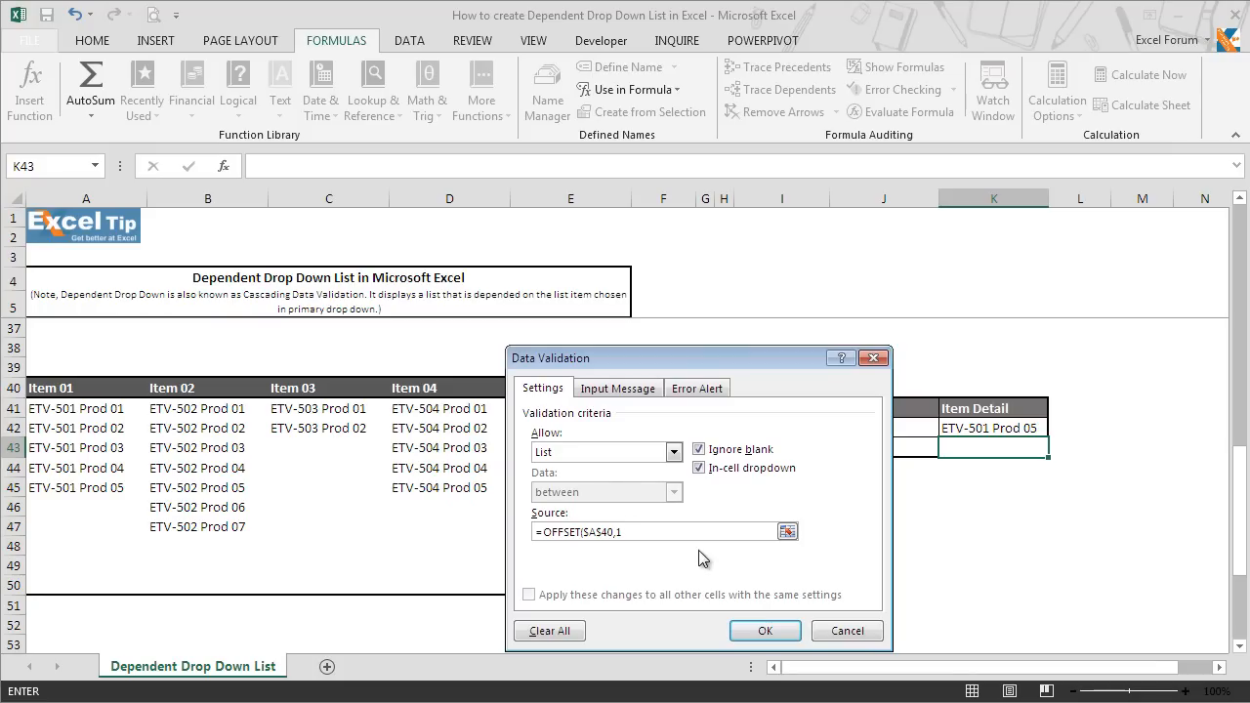
Step: Continue the K43 source formula with 1,MATCH($J$43,$40:$40,0)-1,COUNTA, using the Item Type cell and the whole header row 40
text(1,MATCH()
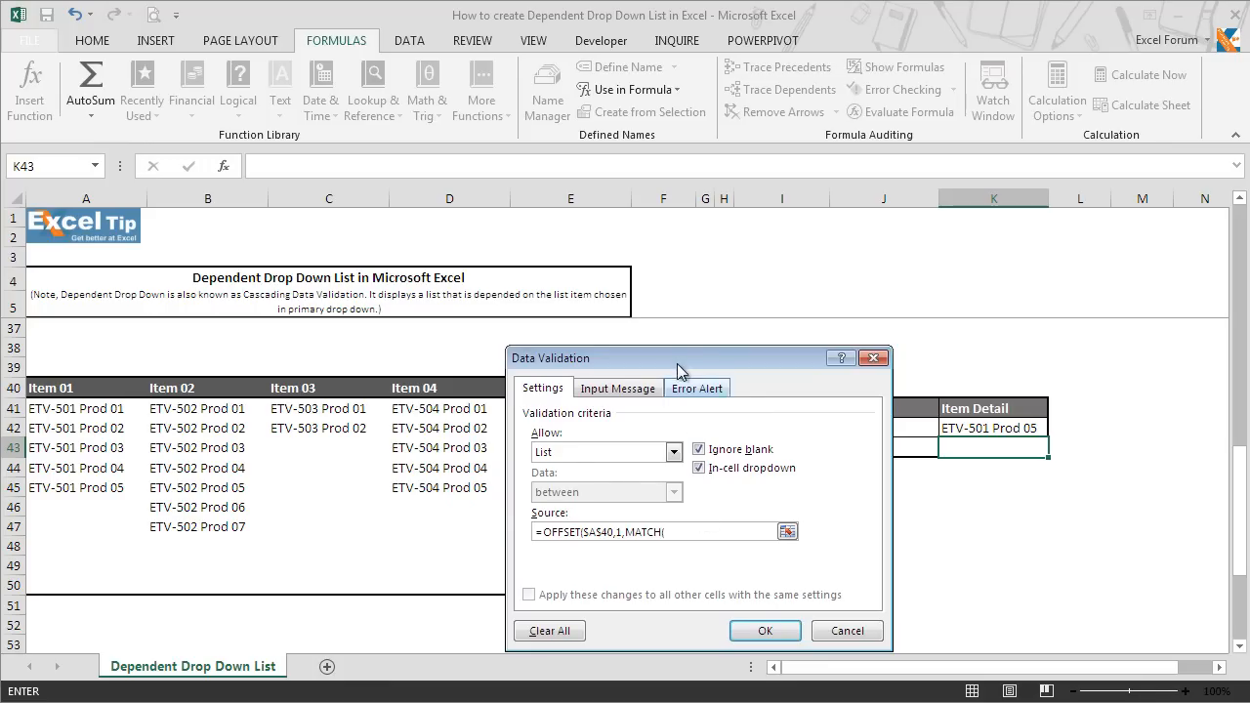
drag(675, 362, 587, 250)
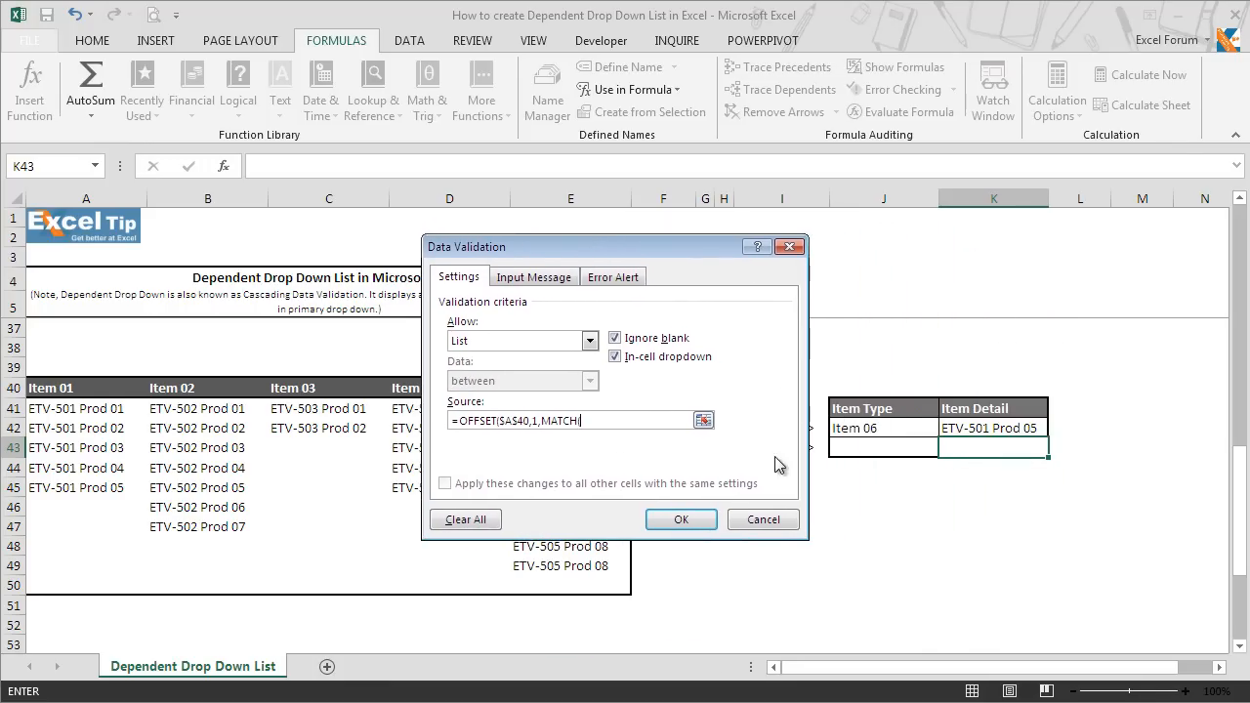
click(841, 446)
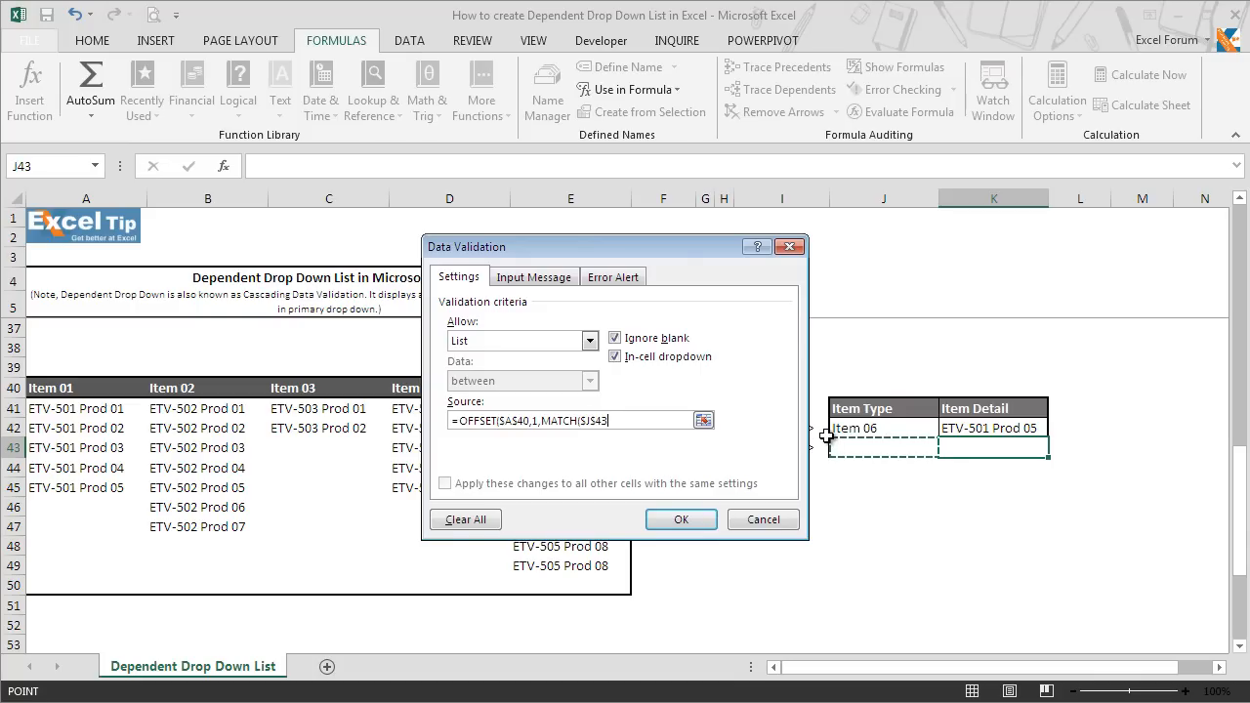
text(,)
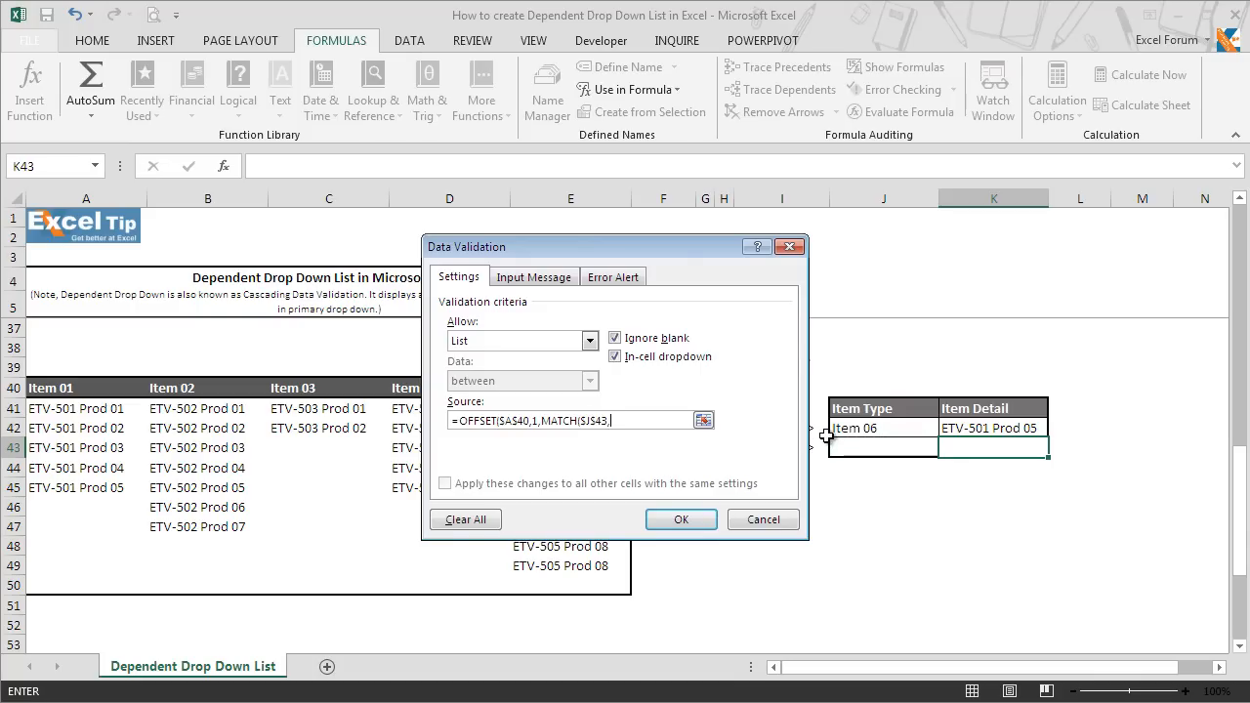
click(11, 387)
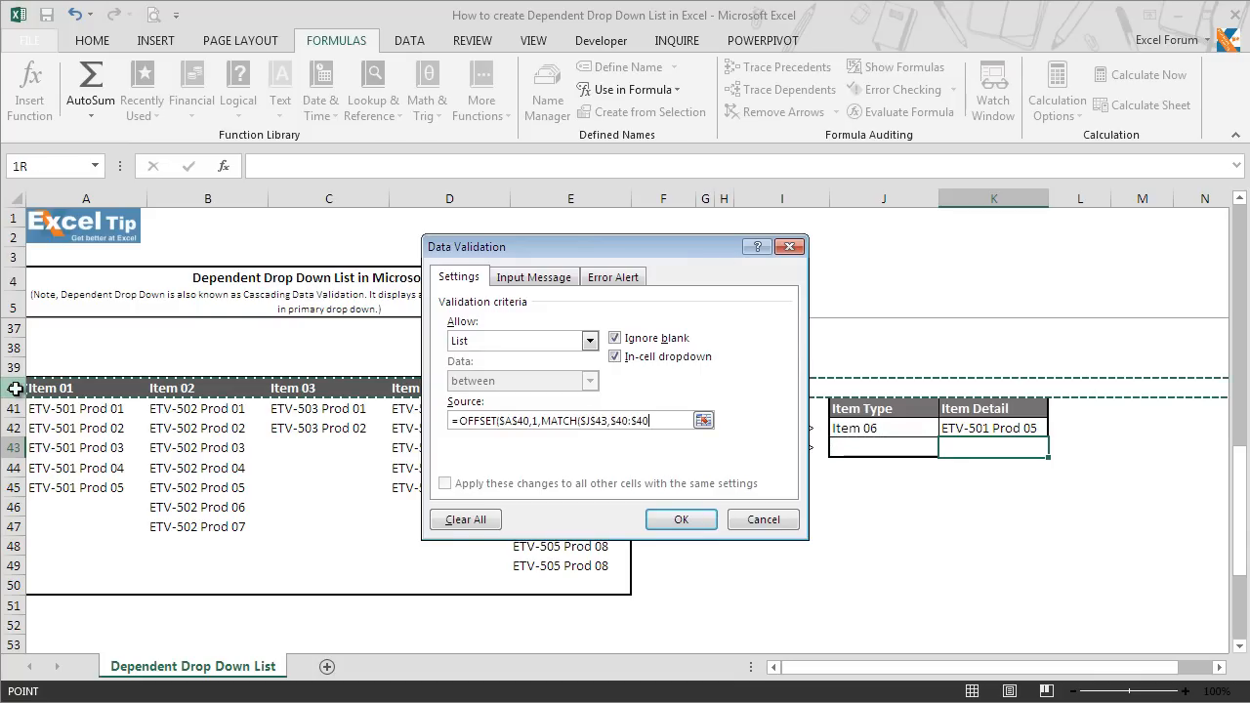
text(,0)
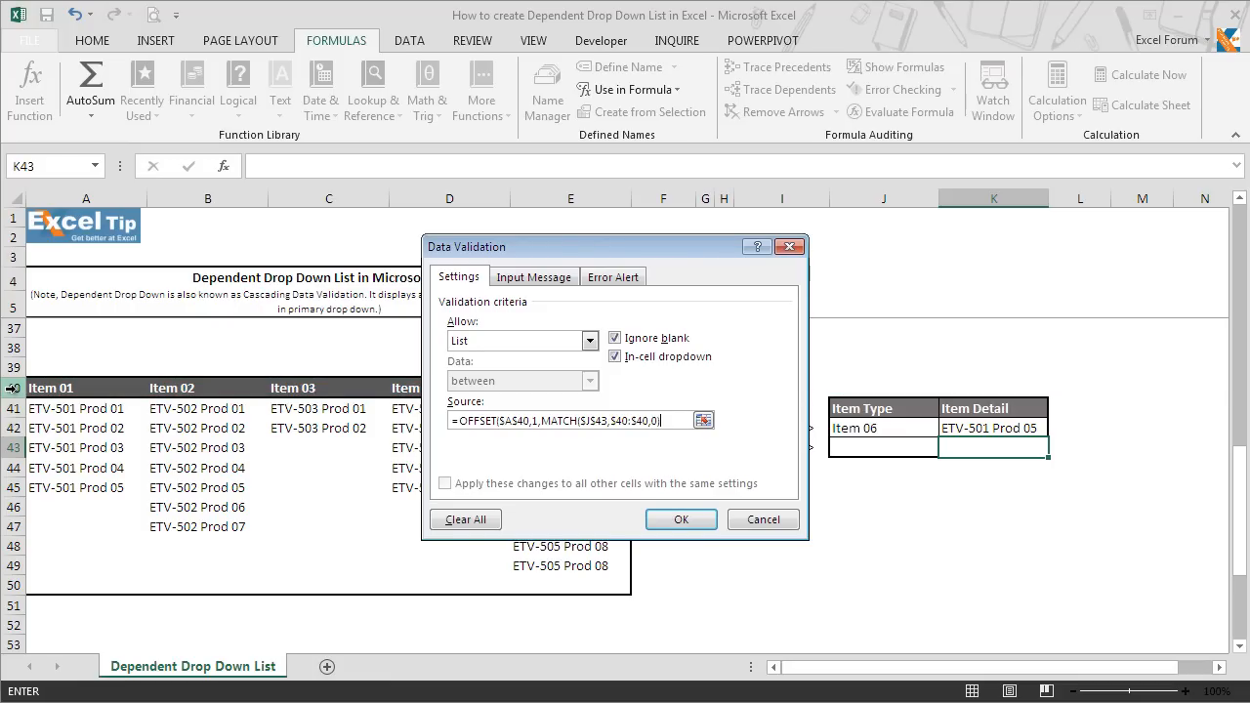
text()-1)
text(,)
text(COUNTA)
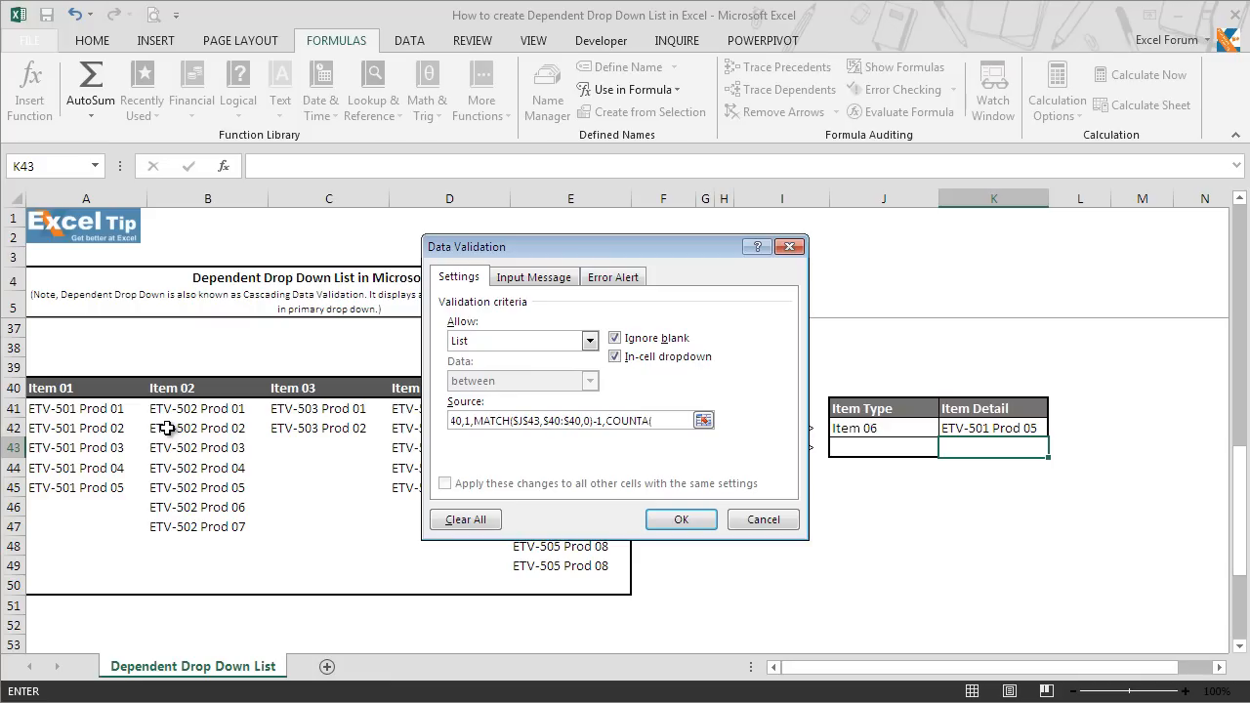
text((OFFSET(MATCH()
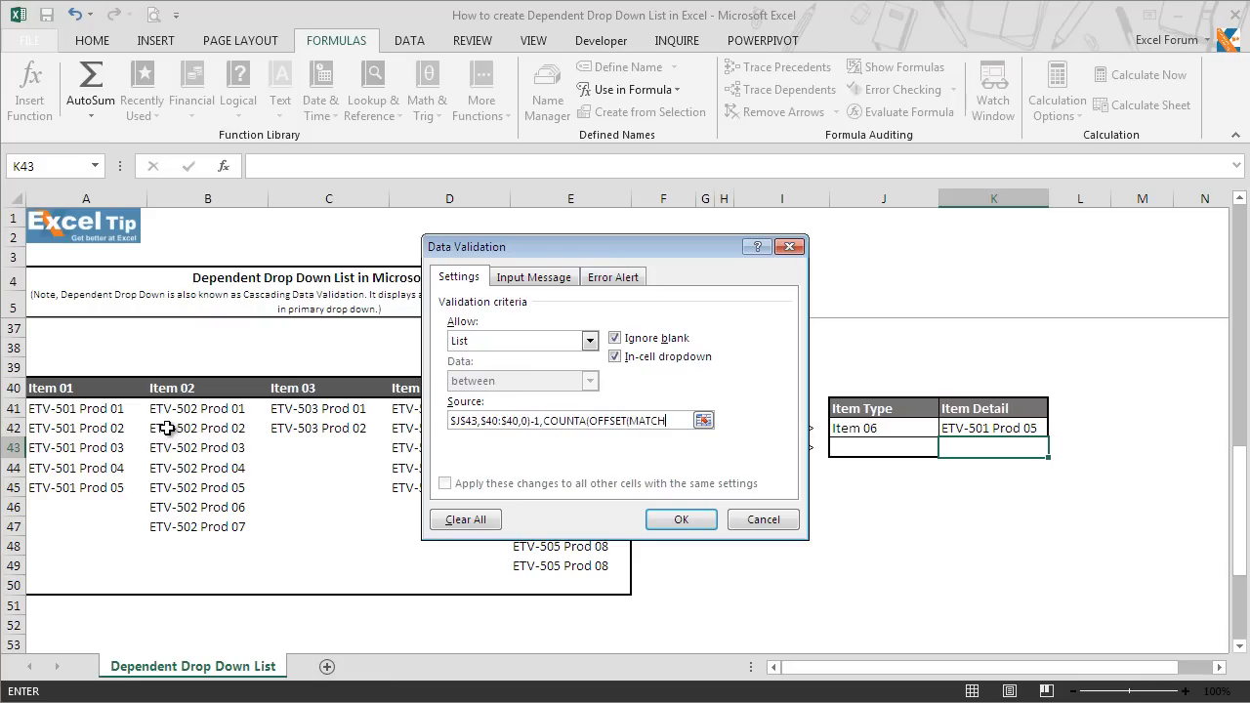
key(BackSpace)
key(BackSpace)
key(BackSpace)
key(BackSpace)
key(BackSpace)
key(BackSpace)
key(BackSpace)
key(BackSpace)
key(BackSpace)
key(BackSpace)
key(BackSpace)
key(BackSpace)
key(BackSpace)
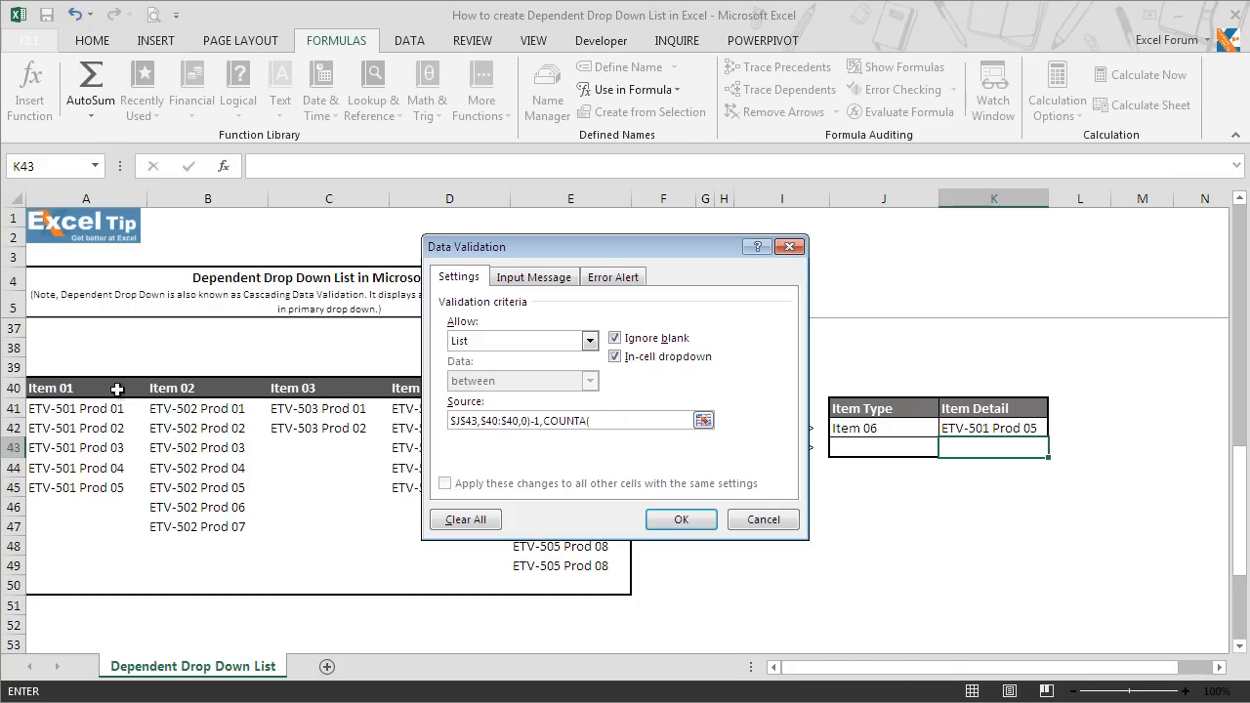
Step: Copy the OFFSET($A$40,1,MATCH($J$43,$40:$40,0)-1, part of the source formula and paste it inside COUNTA
drag(558, 421, 359, 409)
drag(459, 421, 720, 427)
key(ctrl+c)
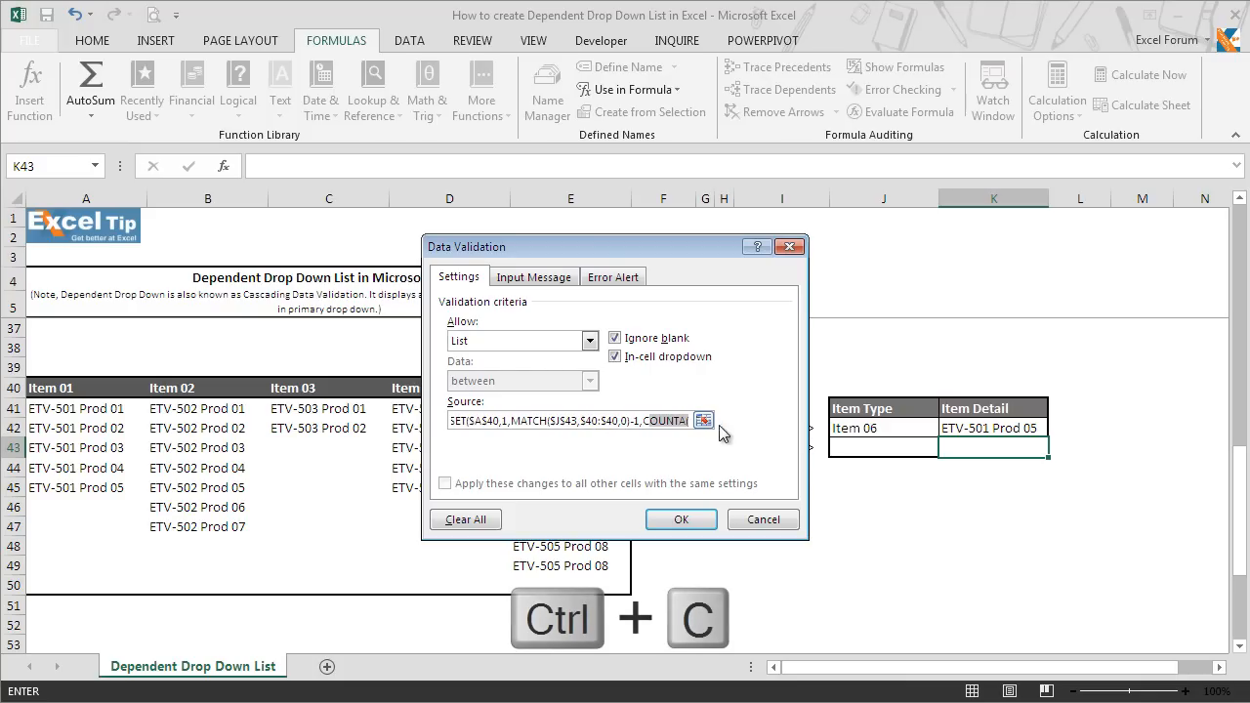
click(688, 422)
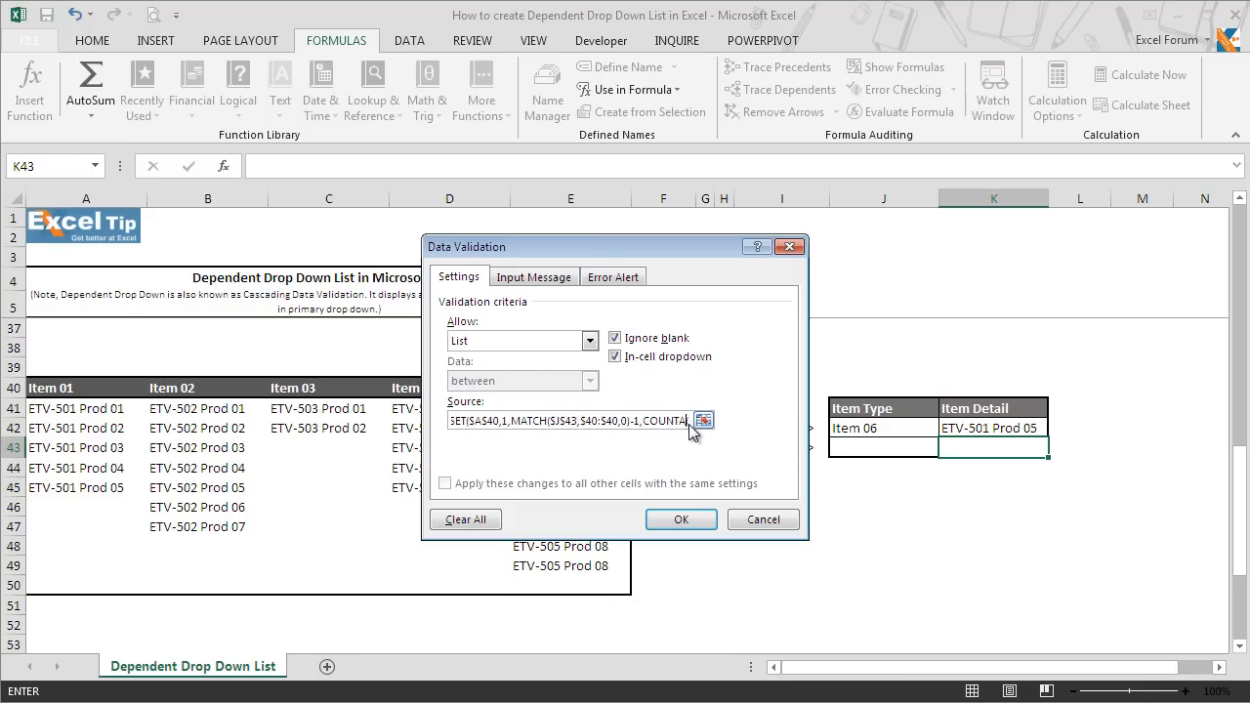
click(703, 421)
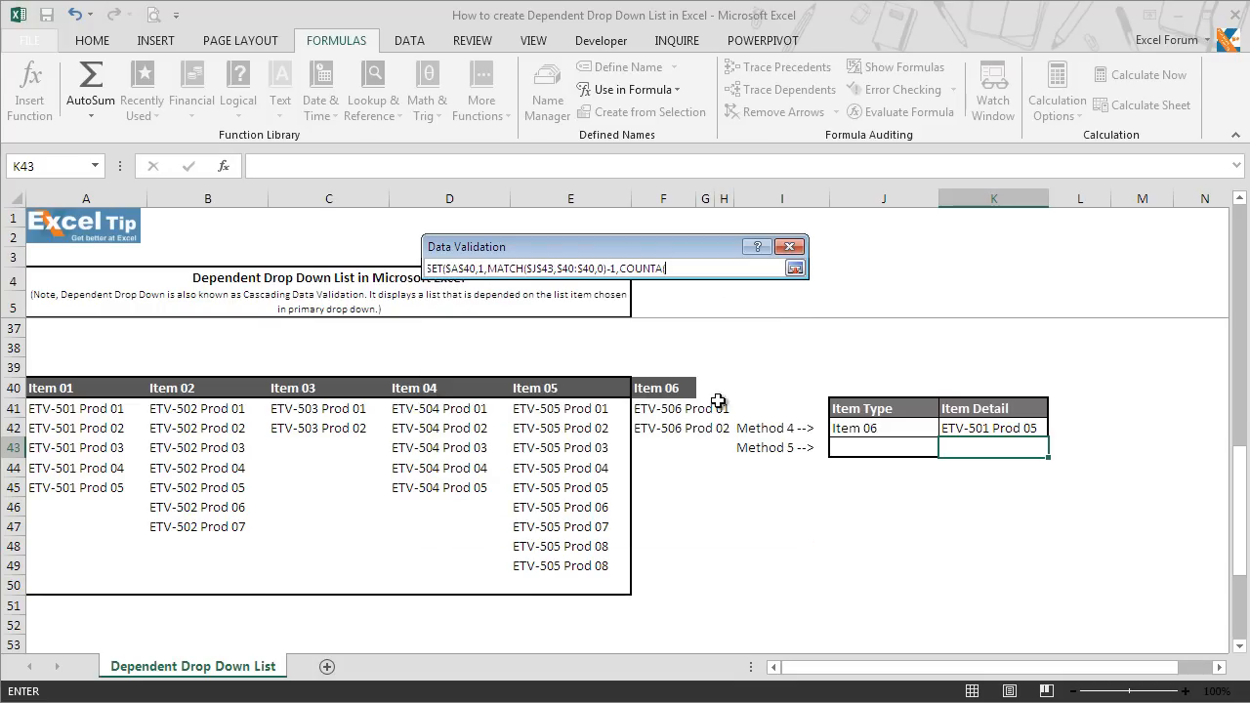
key(ctrl+v)
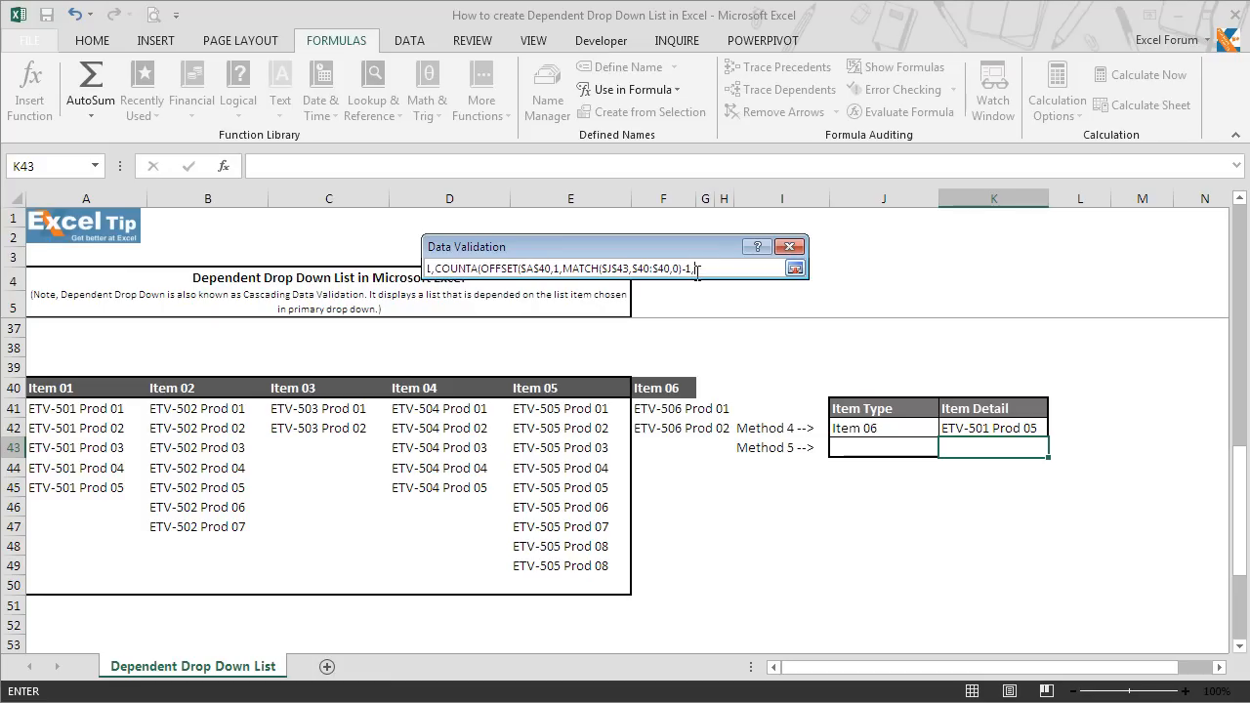
Step: Complete the nested OFFSET with height 1000 and width 1, close all parentheses and apply the validation to K43
text(000,1)
text()))
click(795, 267)
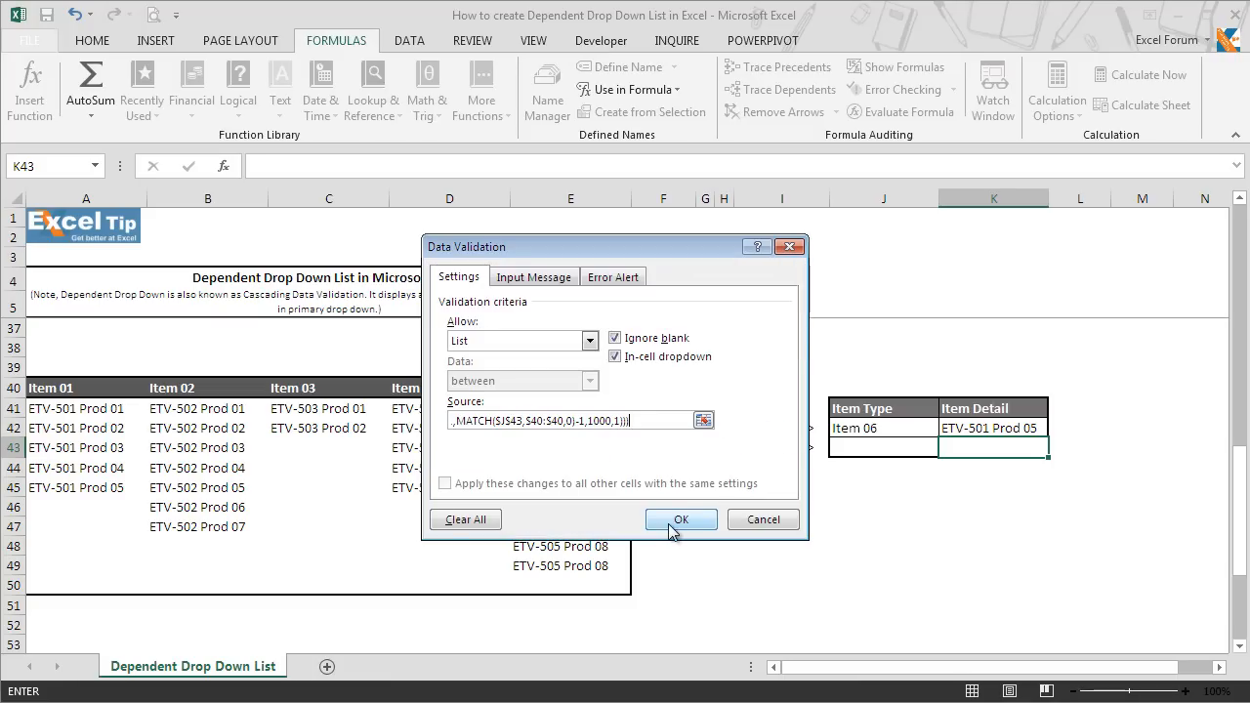
click(680, 520)
click(637, 410)
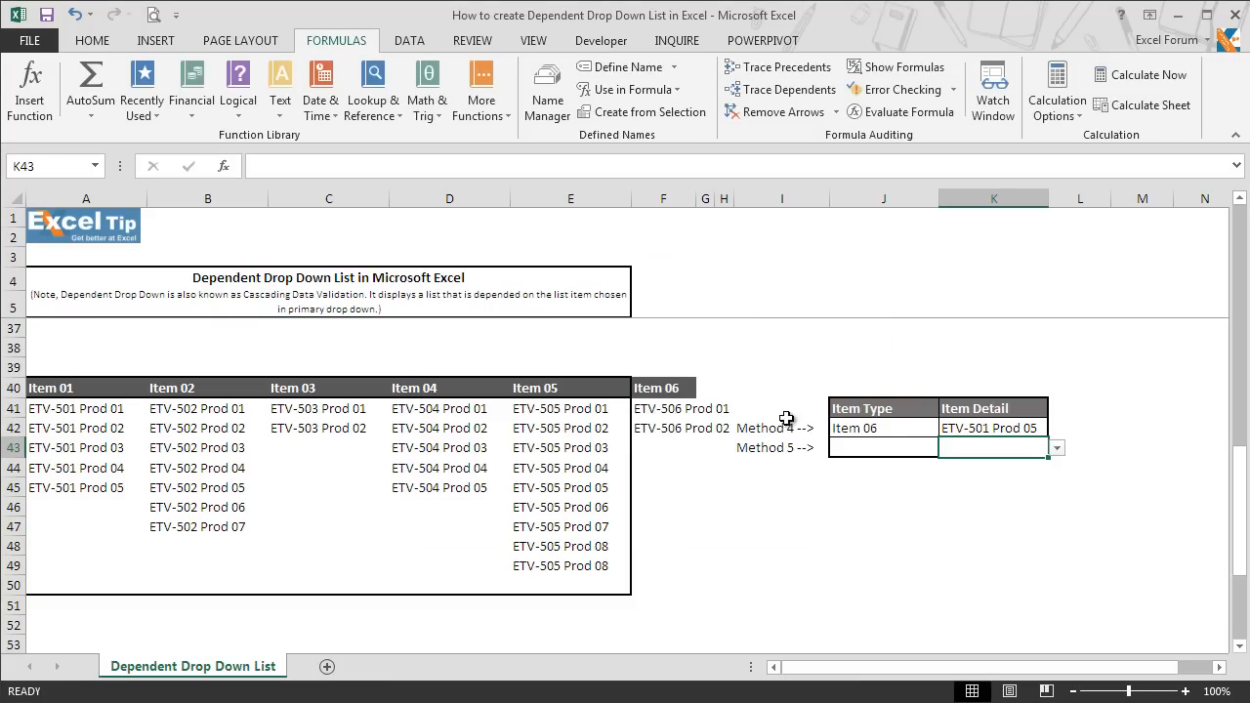
Step: Choose Item 06 as the Method 5 Item Type in J43 and ETV-506 Prod 01 as its Item Detail in K43
click(871, 449)
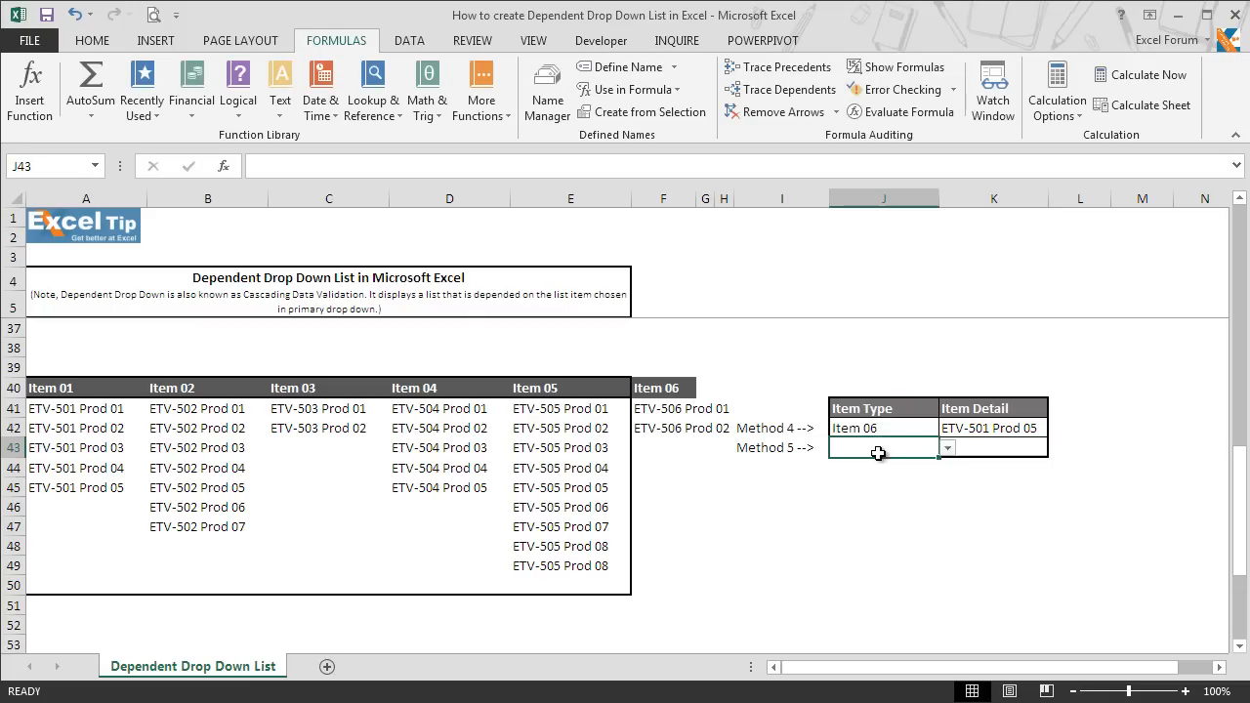
click(947, 449)
click(877, 527)
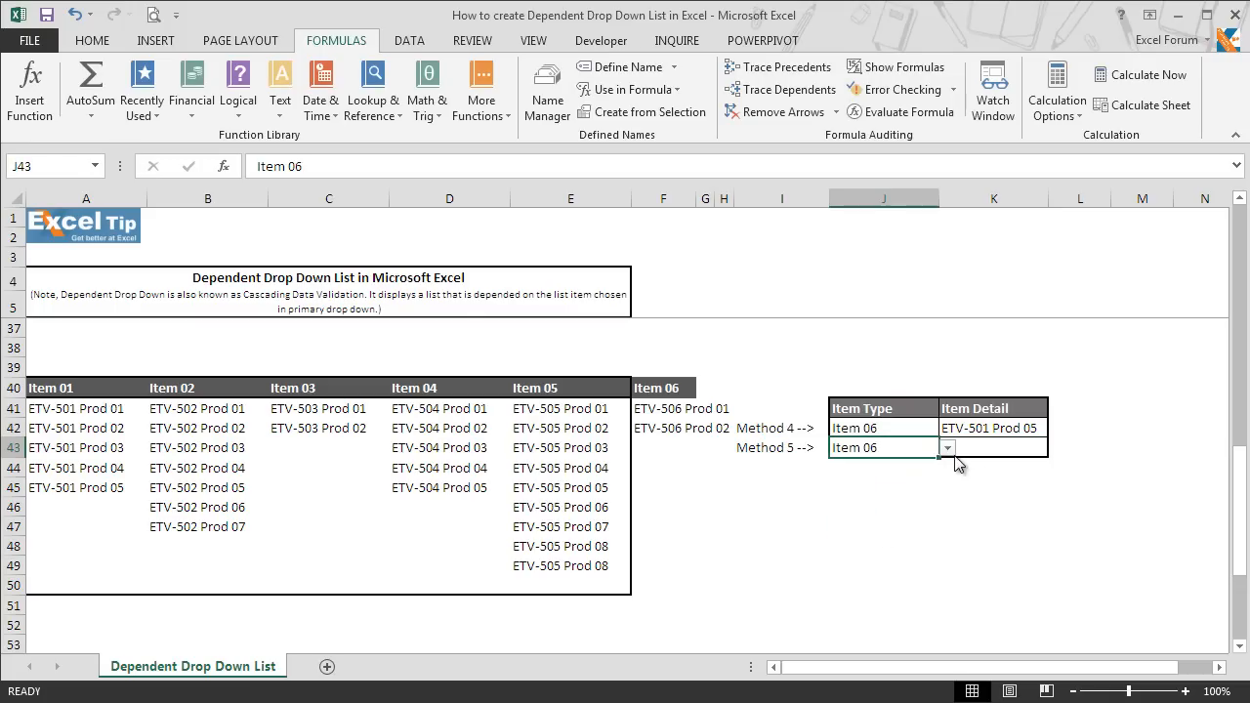
click(1007, 448)
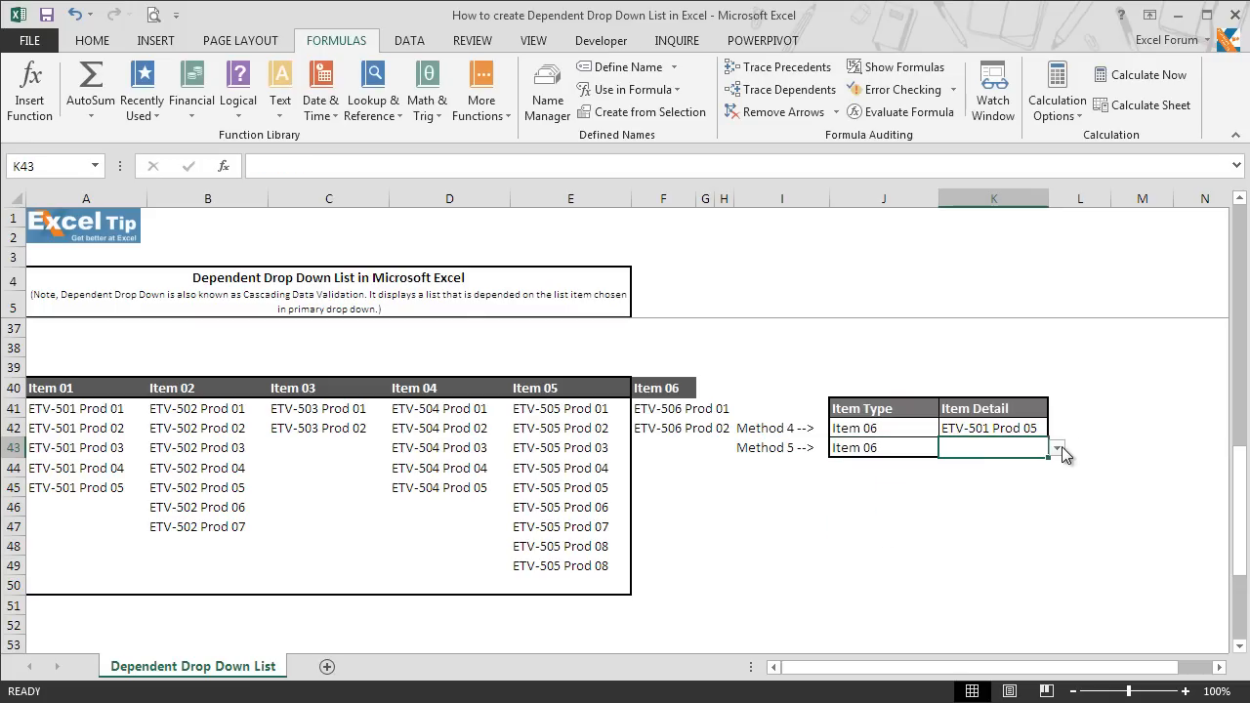
click(1057, 448)
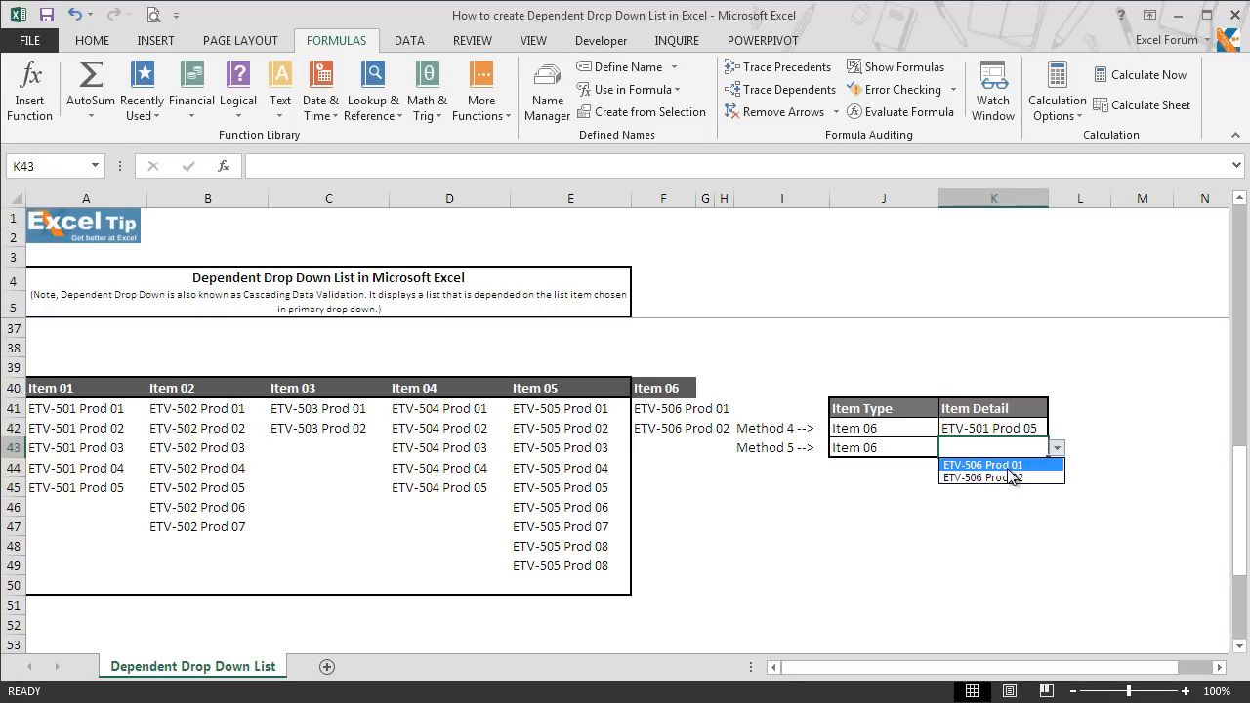
click(1010, 466)
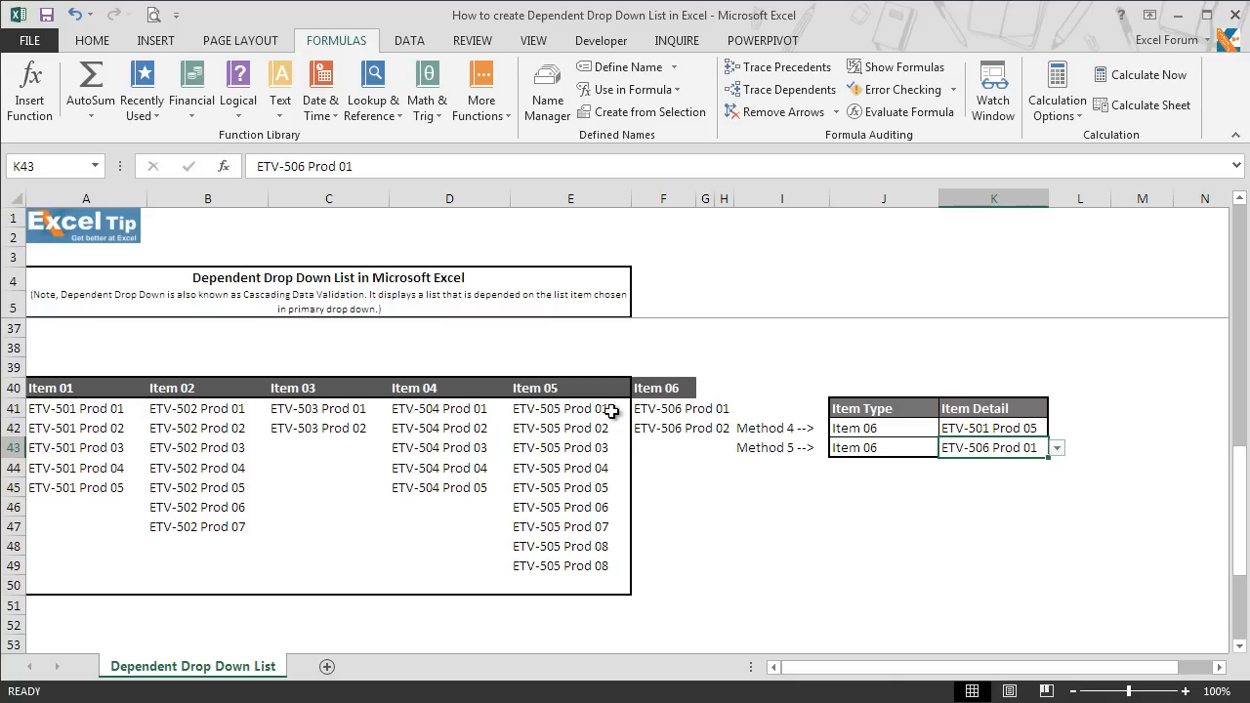
Step: Add the products ETV-506 Prod 03 and ETV-506 Prod 04 under Item 06 in F43 and F44
click(661, 430)
key(Up)
key(Down)
click(689, 447)
text(ETV-506 Prod 0)
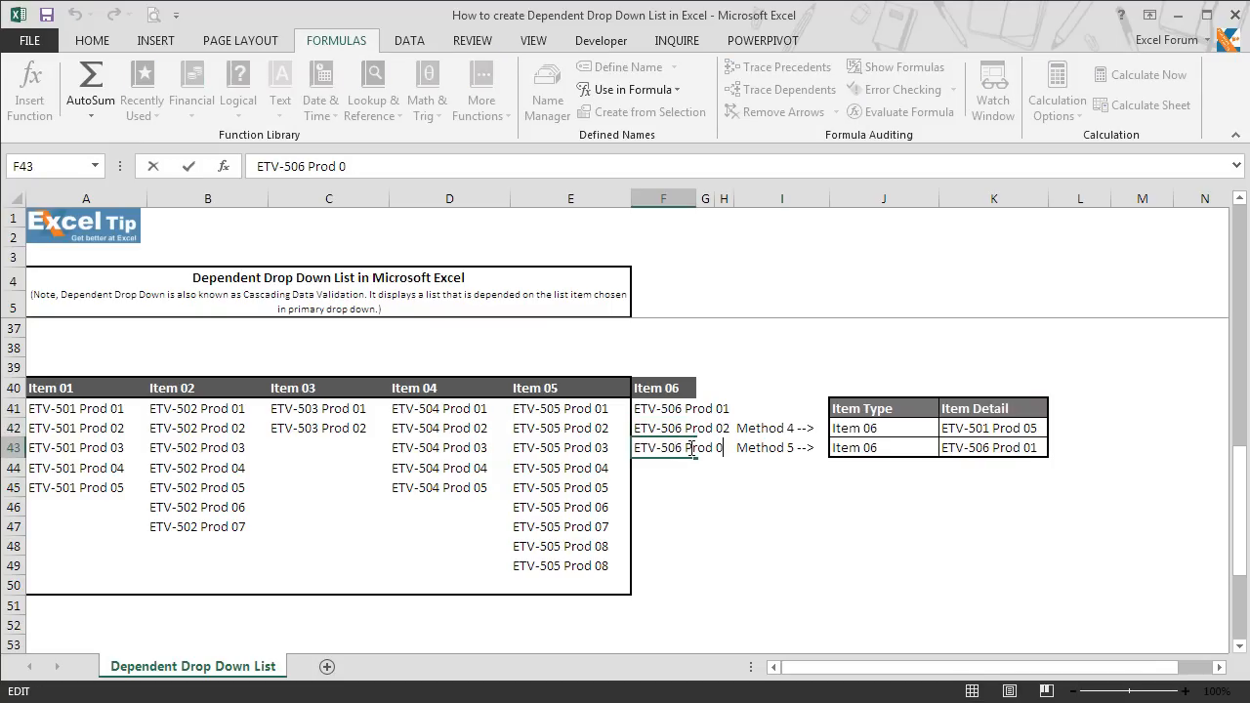
text(3)
key(Return)
key(Up)
key(ctrl+c)
key(Down)
key(ctrl+v)
key(BackSpace)
text(ETV-506 Prod 04)
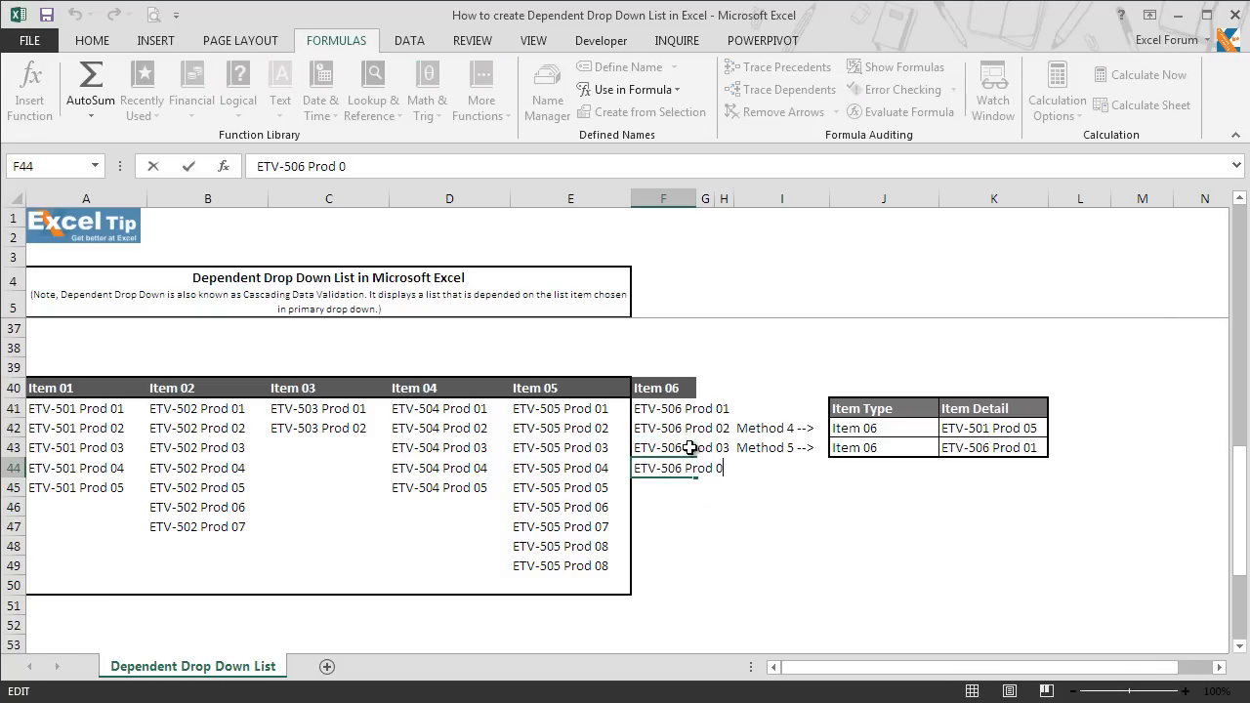
key(Return)
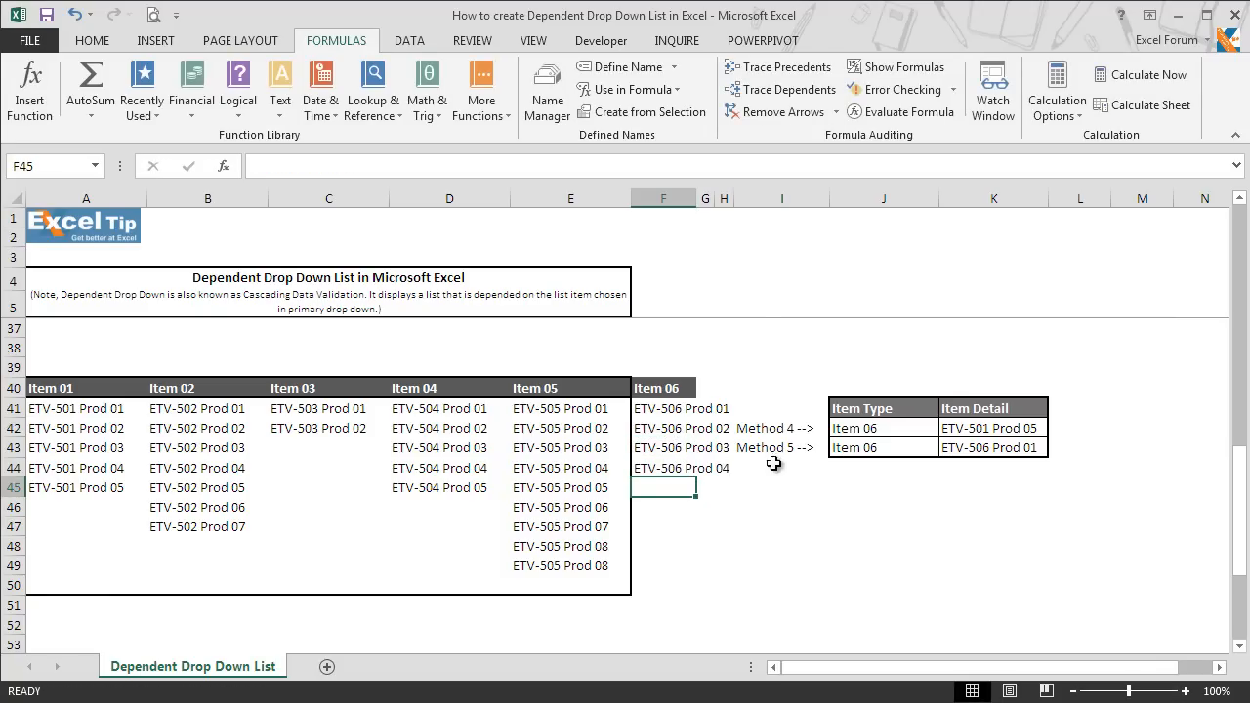
Step: Choose the newly added ETV-506 Prod 03 as the Method 5 Item Detail in K43
click(999, 447)
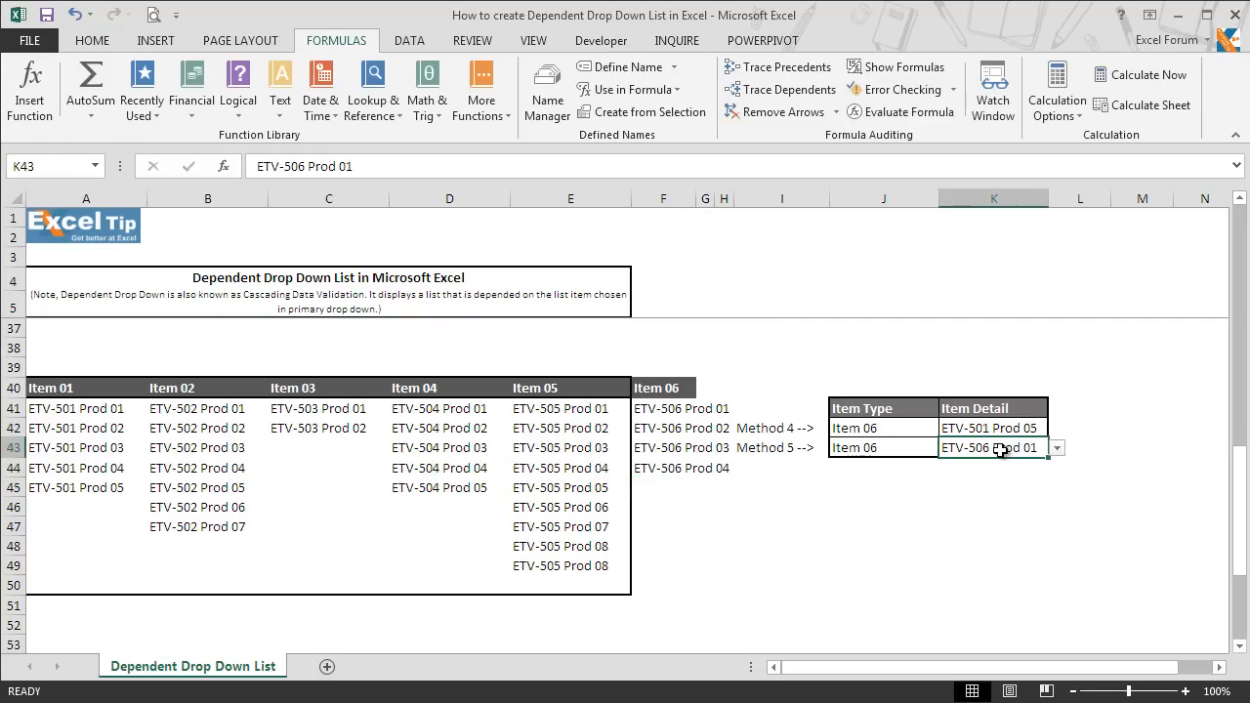
click(1057, 448)
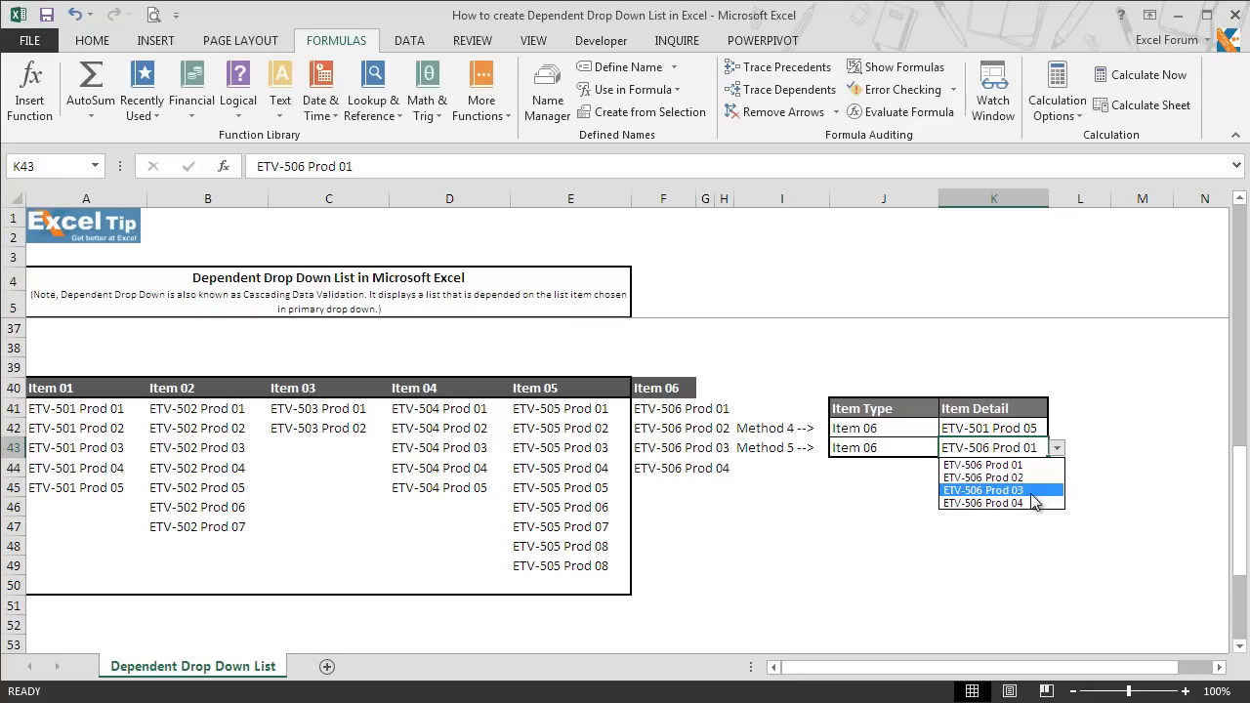
click(1031, 491)
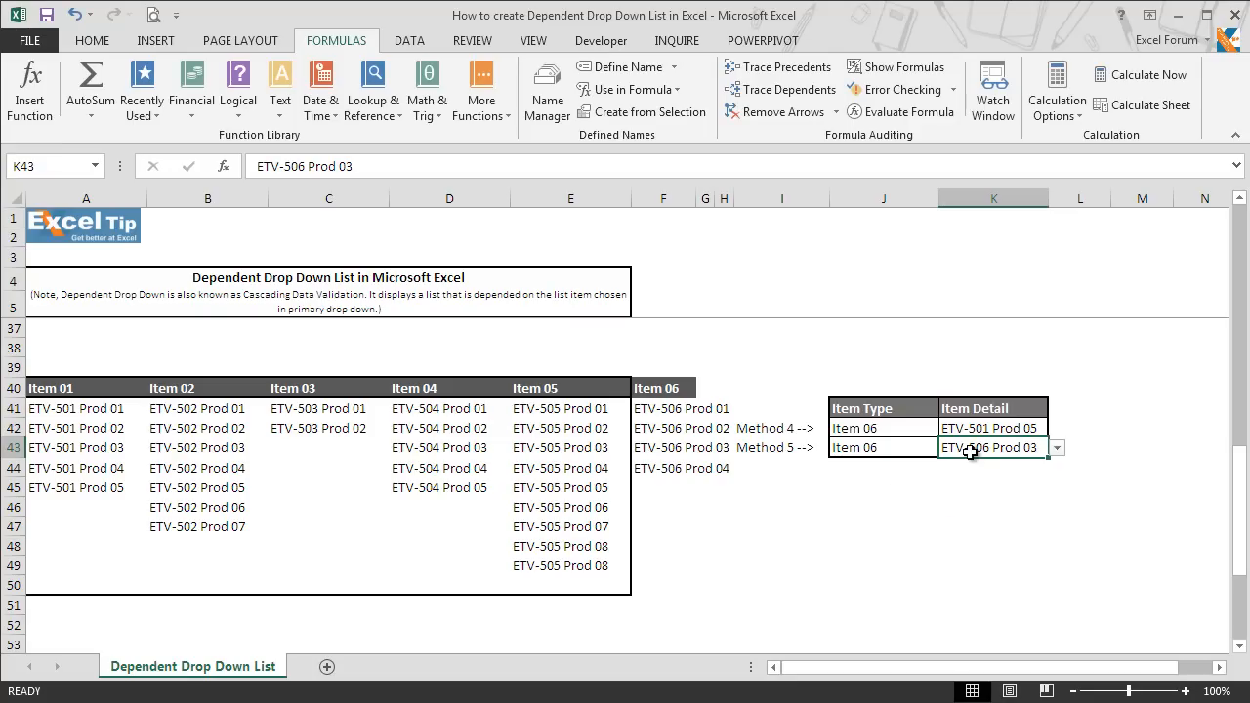
Step: Review the nested OFFSET, MATCH and COUNTA list source formula in the data validation of K43
key(alt+d+l)
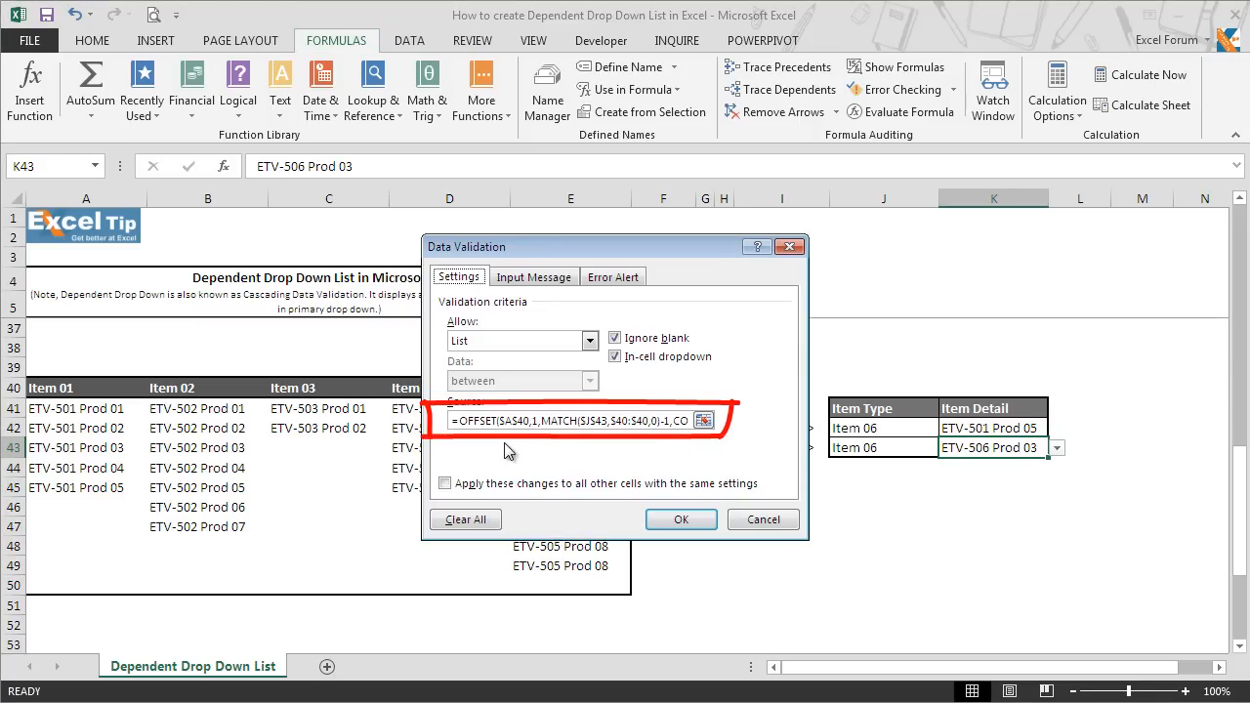
click(703, 420)
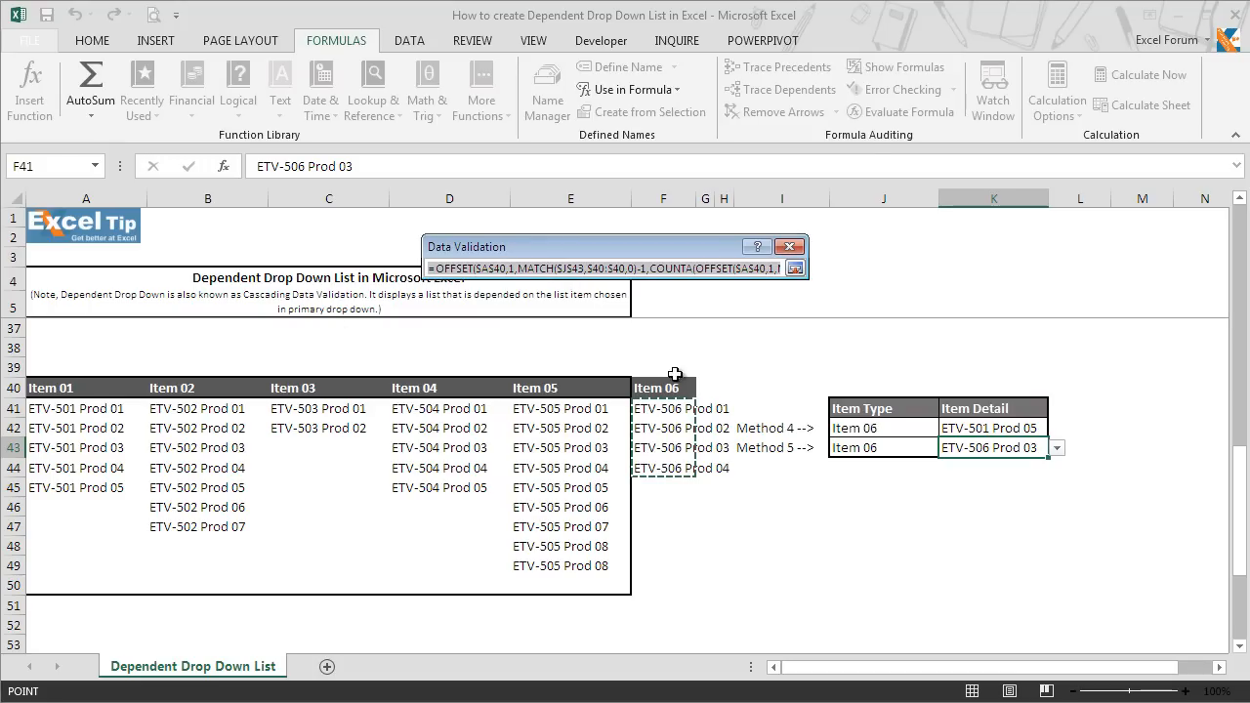
click(567, 270)
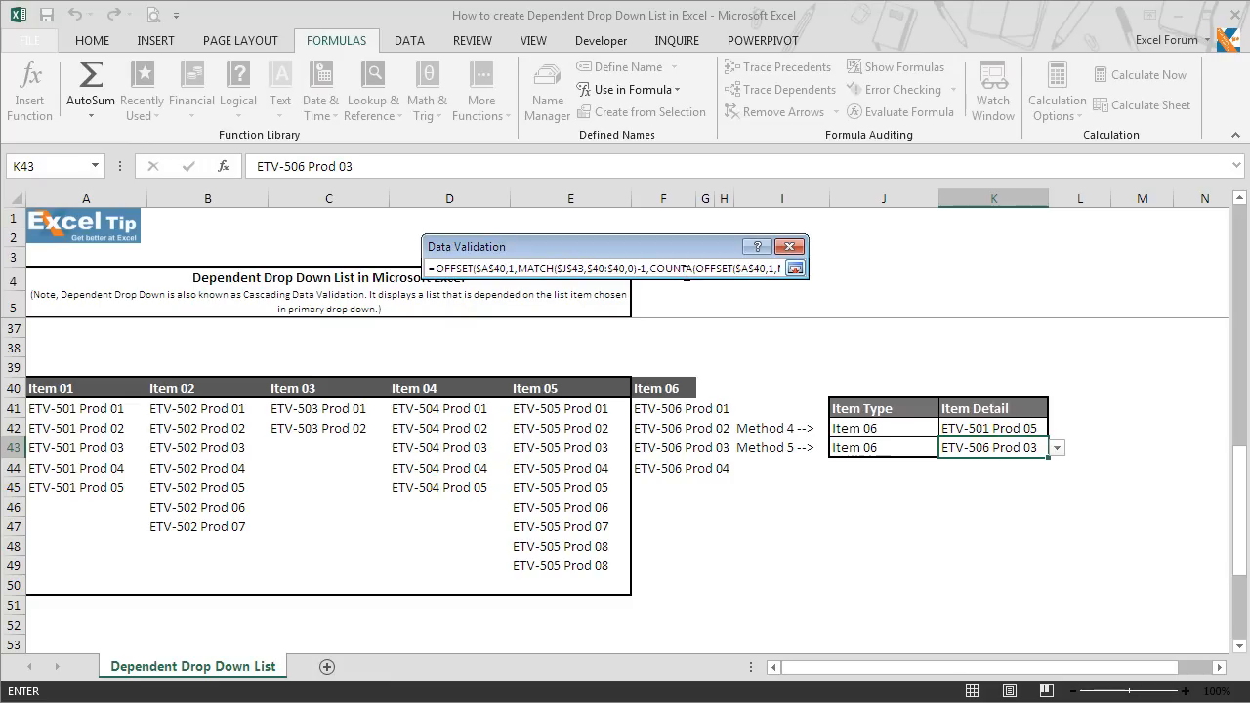
key(Return)
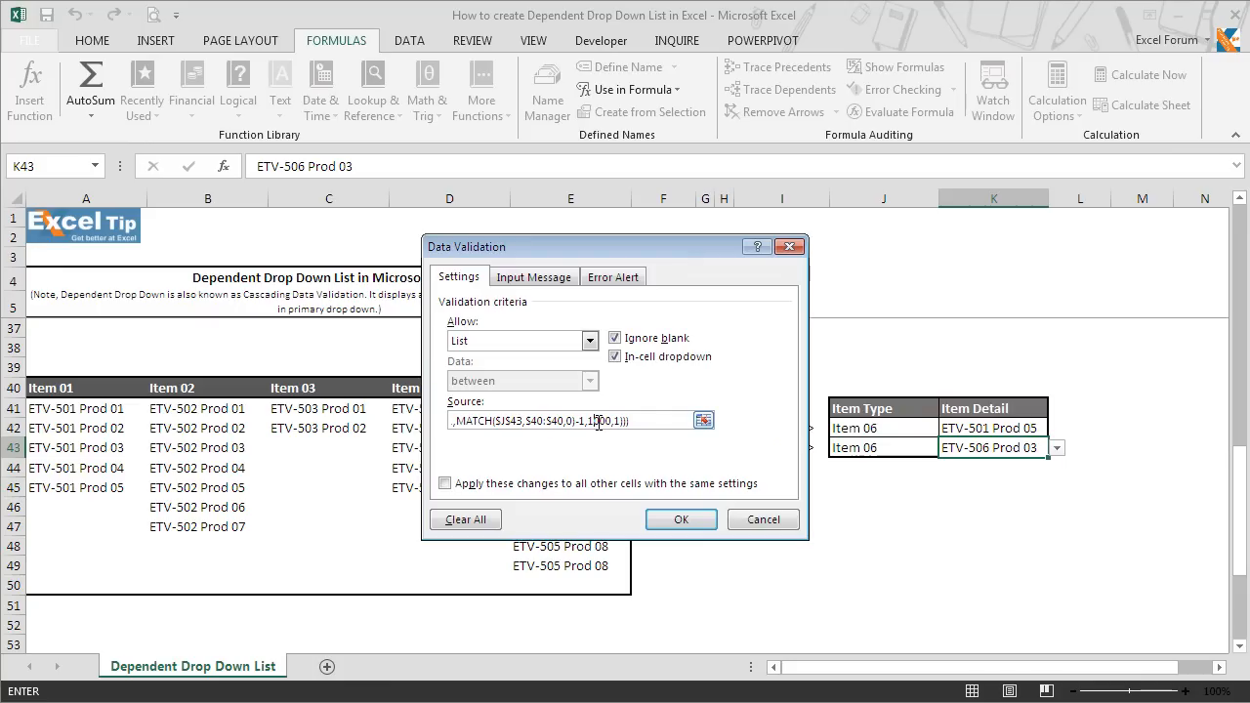
click(599, 422)
drag(610, 250, 259, 374)
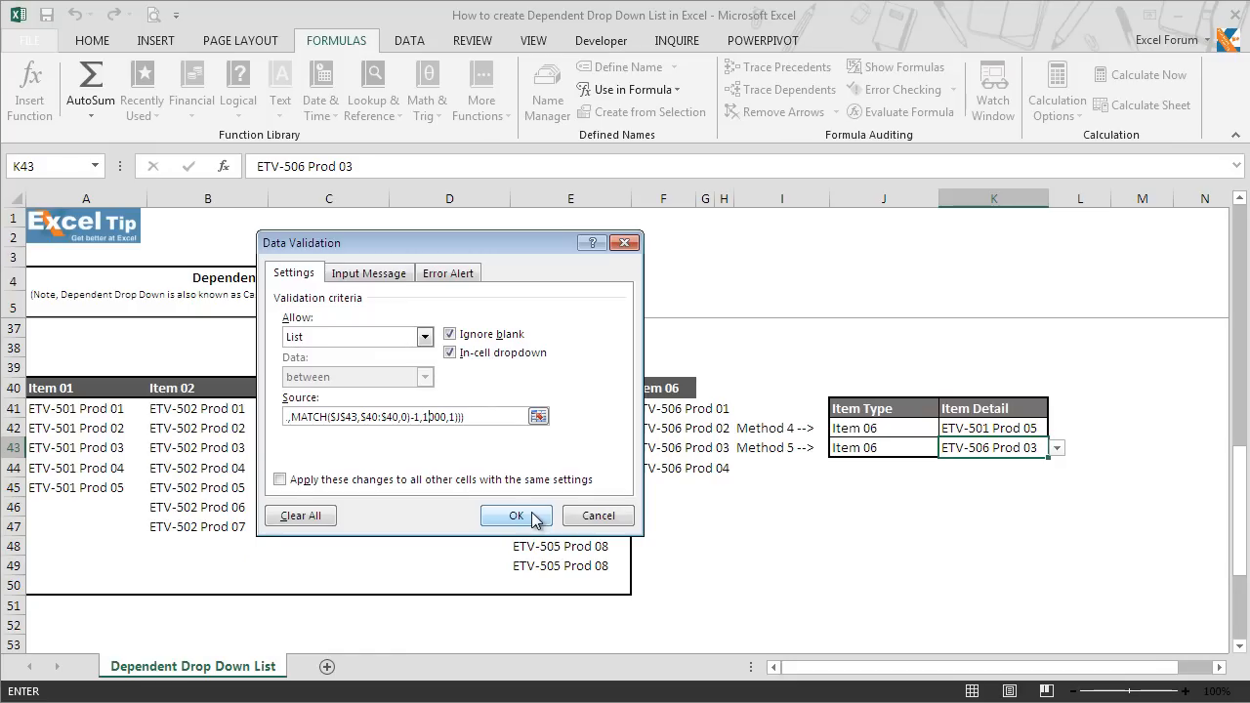
click(545, 516)
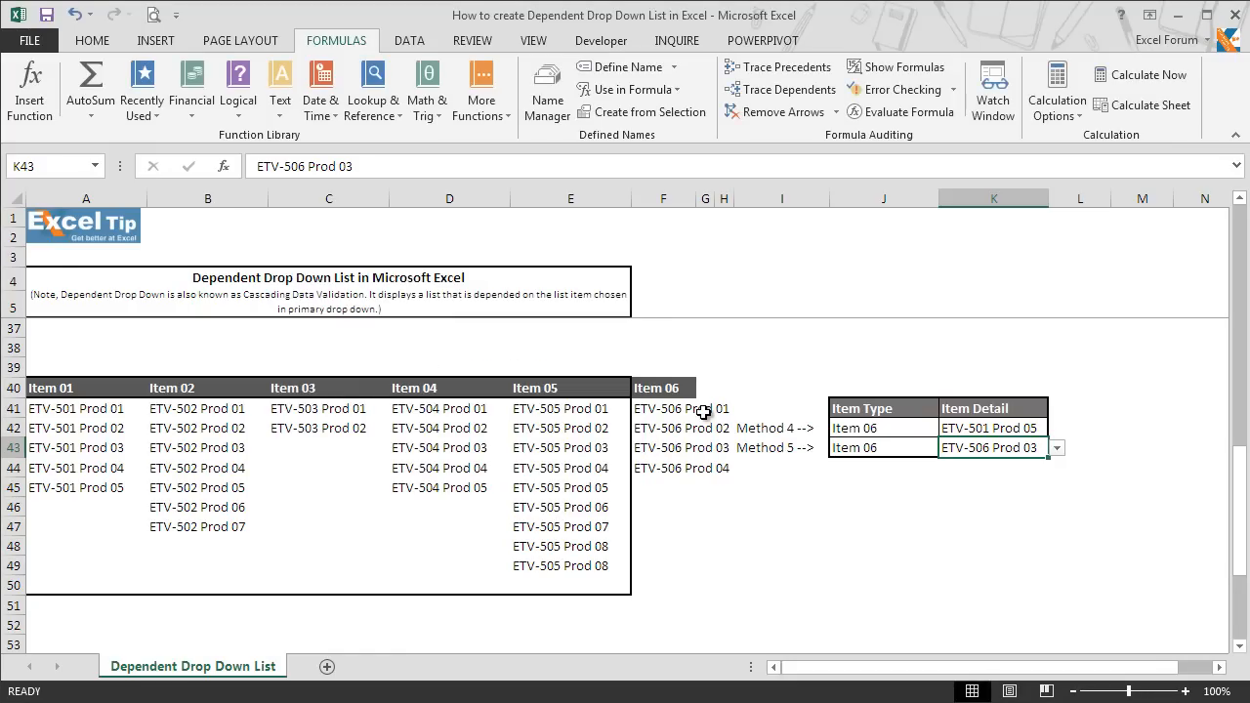
Step: Add the header Item 07 in G40 and widen column G to fit it
click(724, 391)
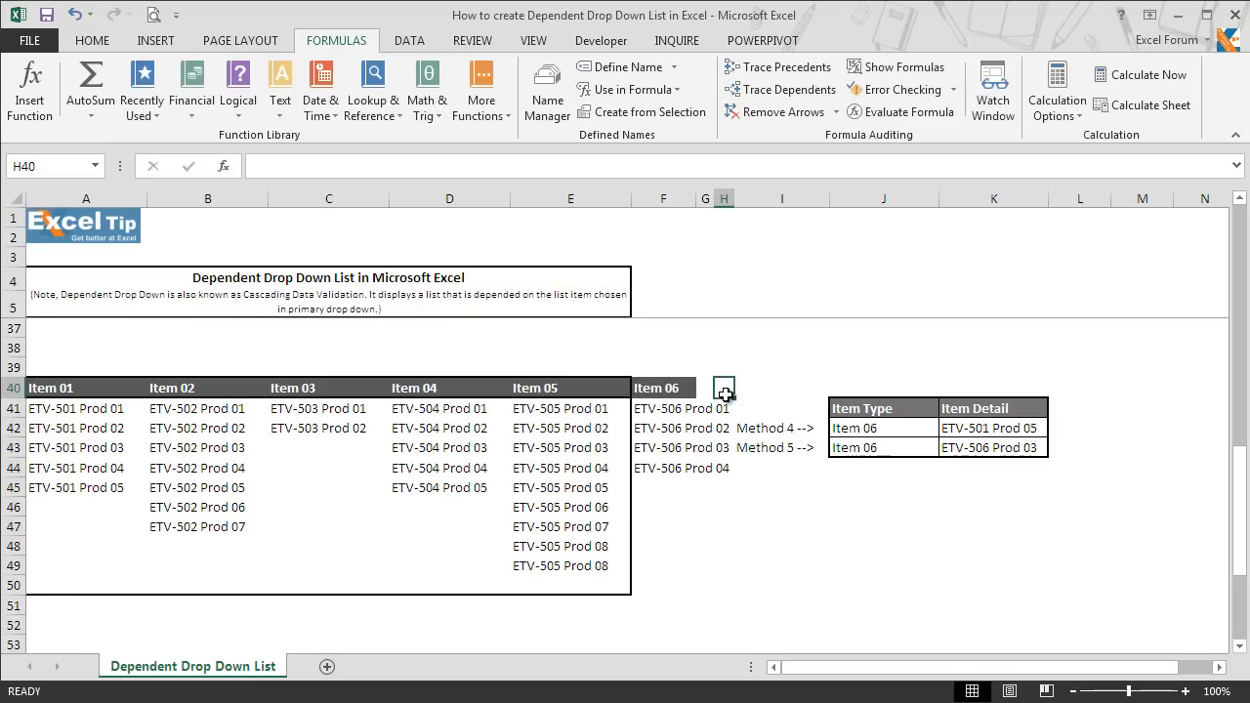
key(Left)
text(Ite)
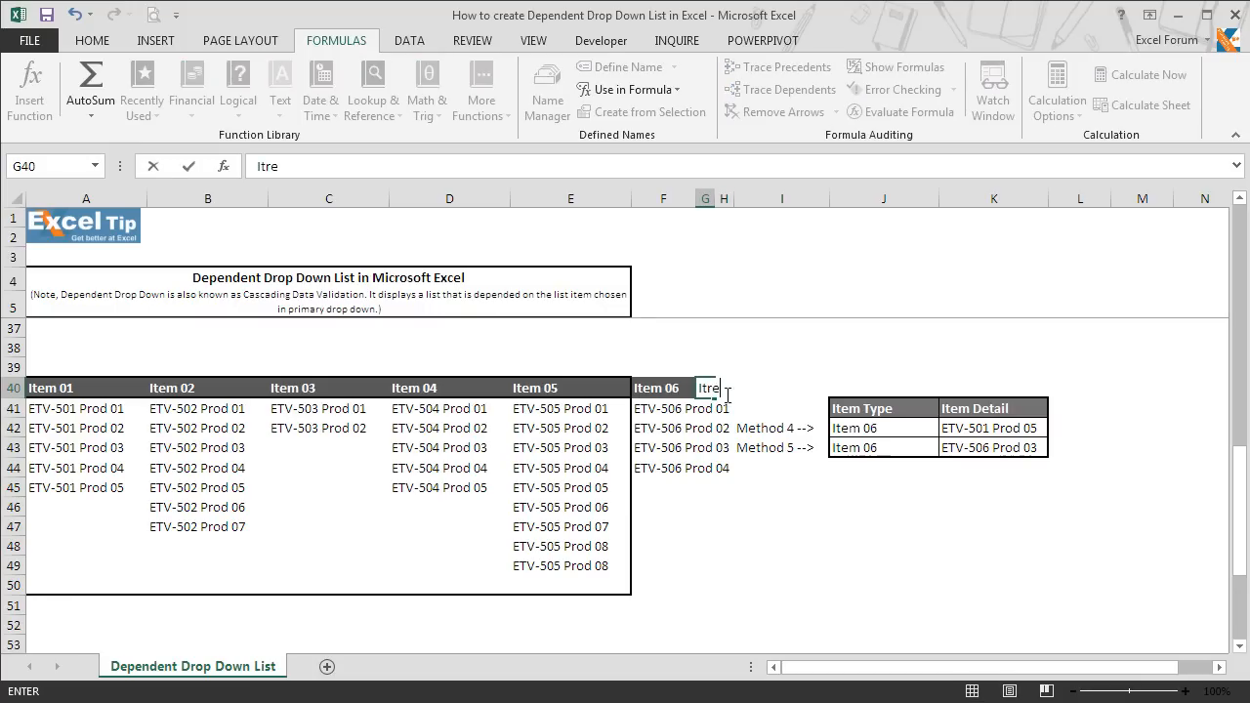
text(m 07)
key(Return)
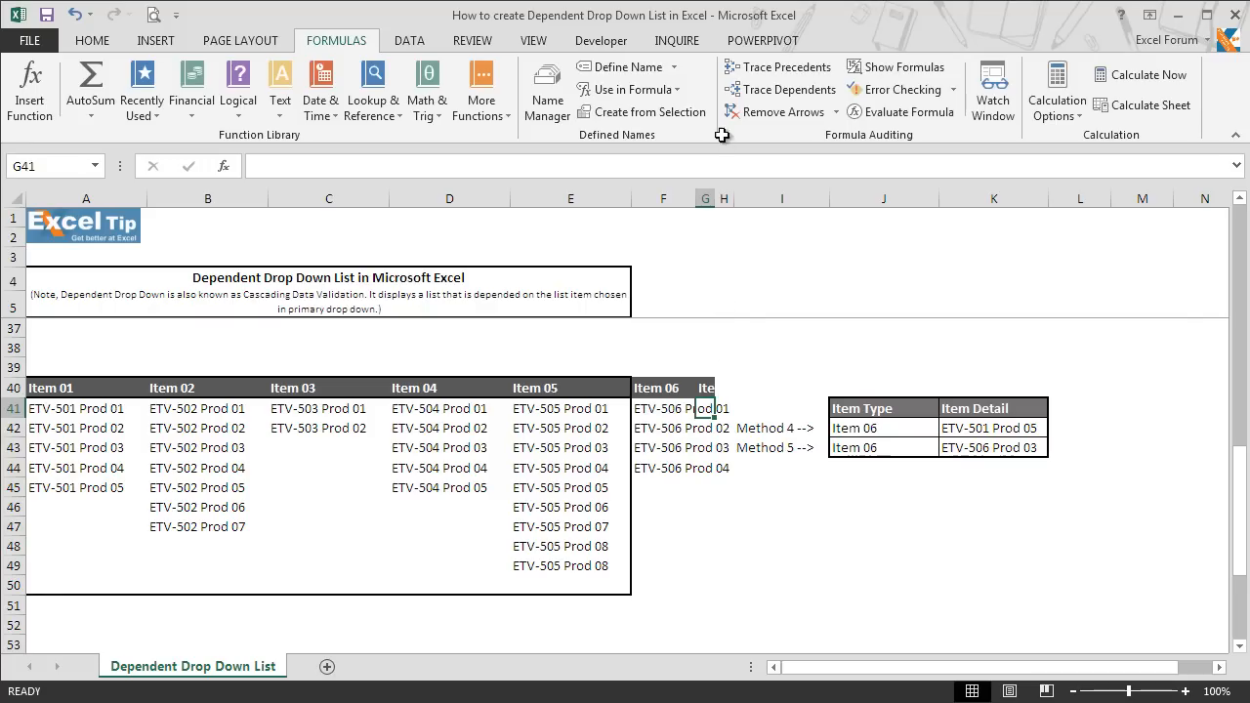
drag(714, 198, 774, 200)
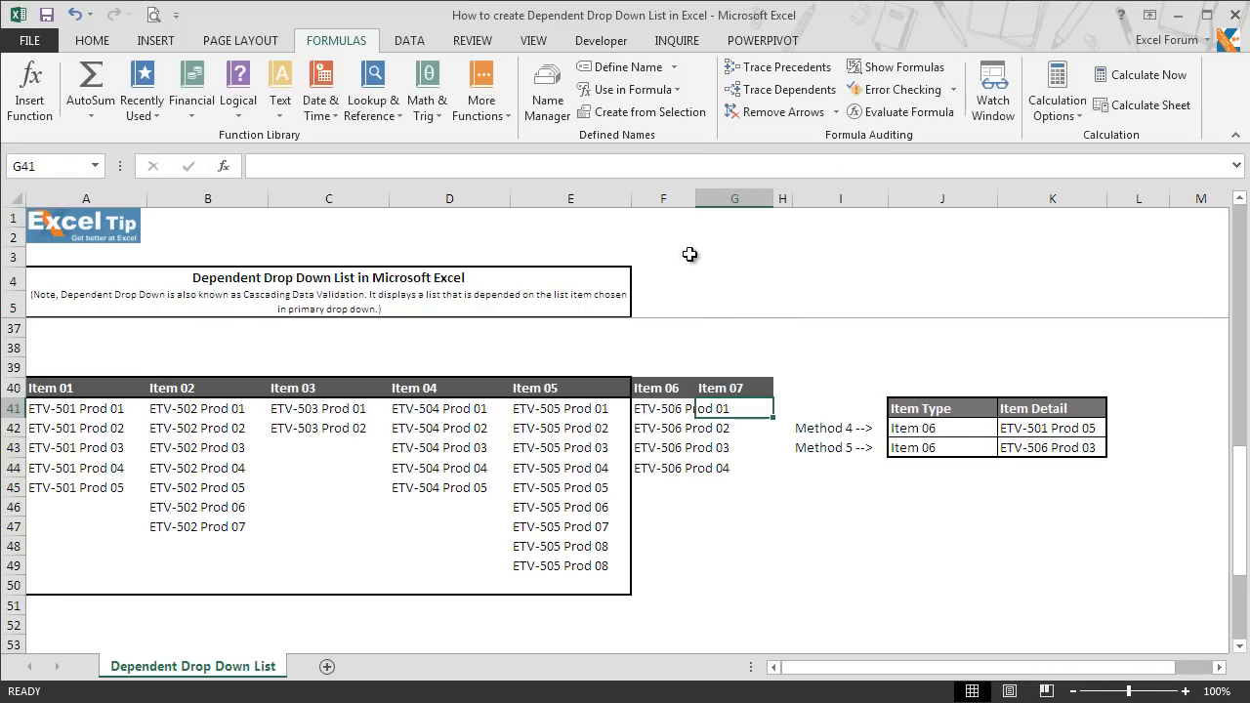
Step: Copy the first two Item 06 products from F41:F42 and paste them as values under Item 07 in G41:G42
drag(674, 410, 673, 430)
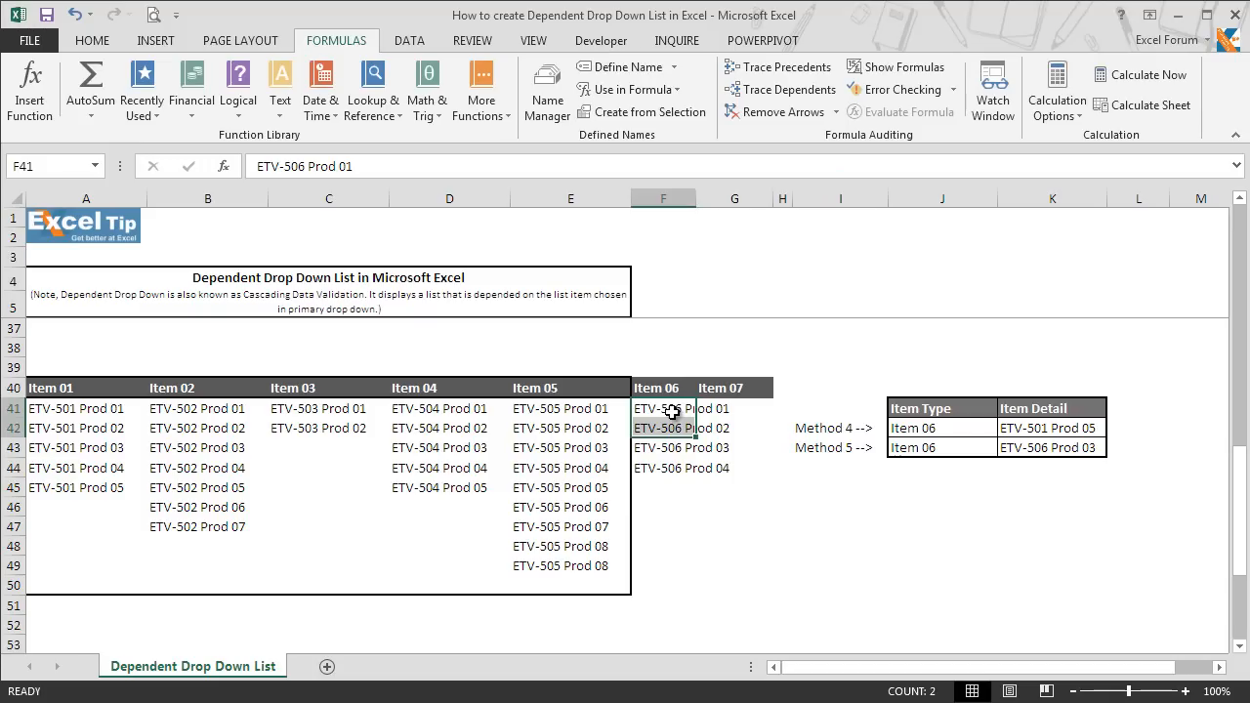
key(ctrl+c)
key(Right)
key(ctrl+alt+v)
key(v)
key(Return)
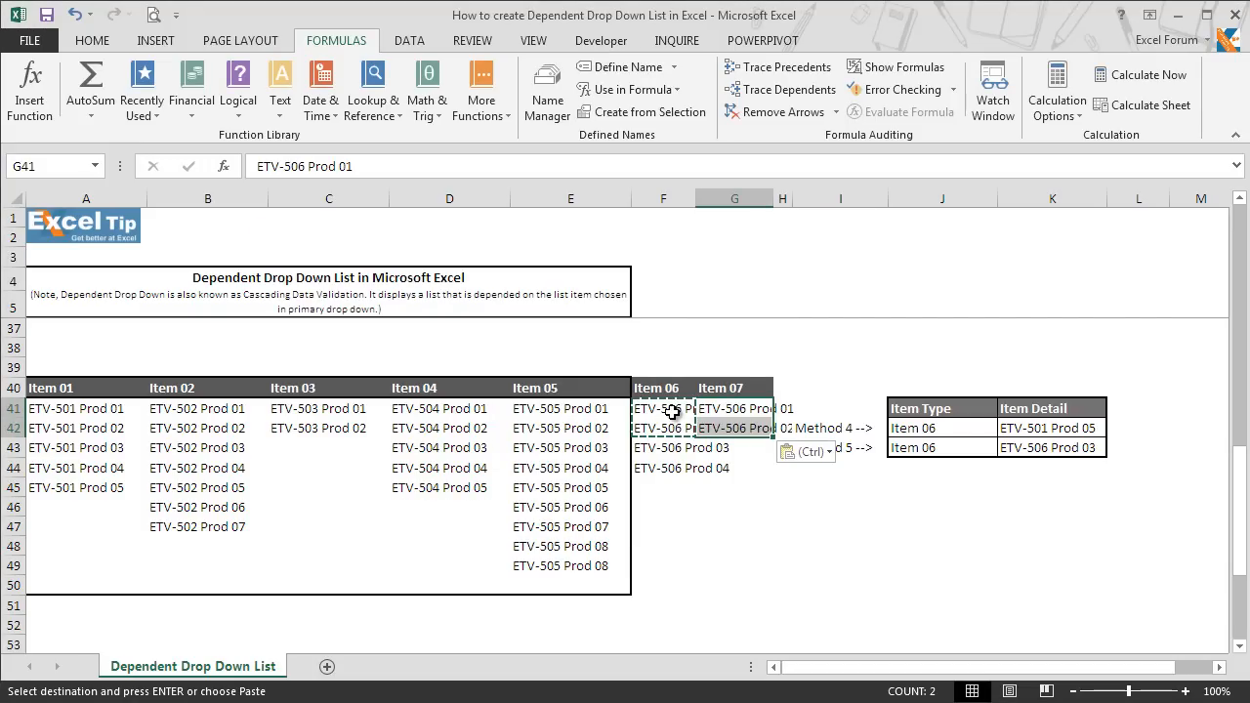
Step: Replace all occurrences of 506 with 507 in the Item 07 products in G41:G42
key(ctrl+h)
key(shift+Tab)
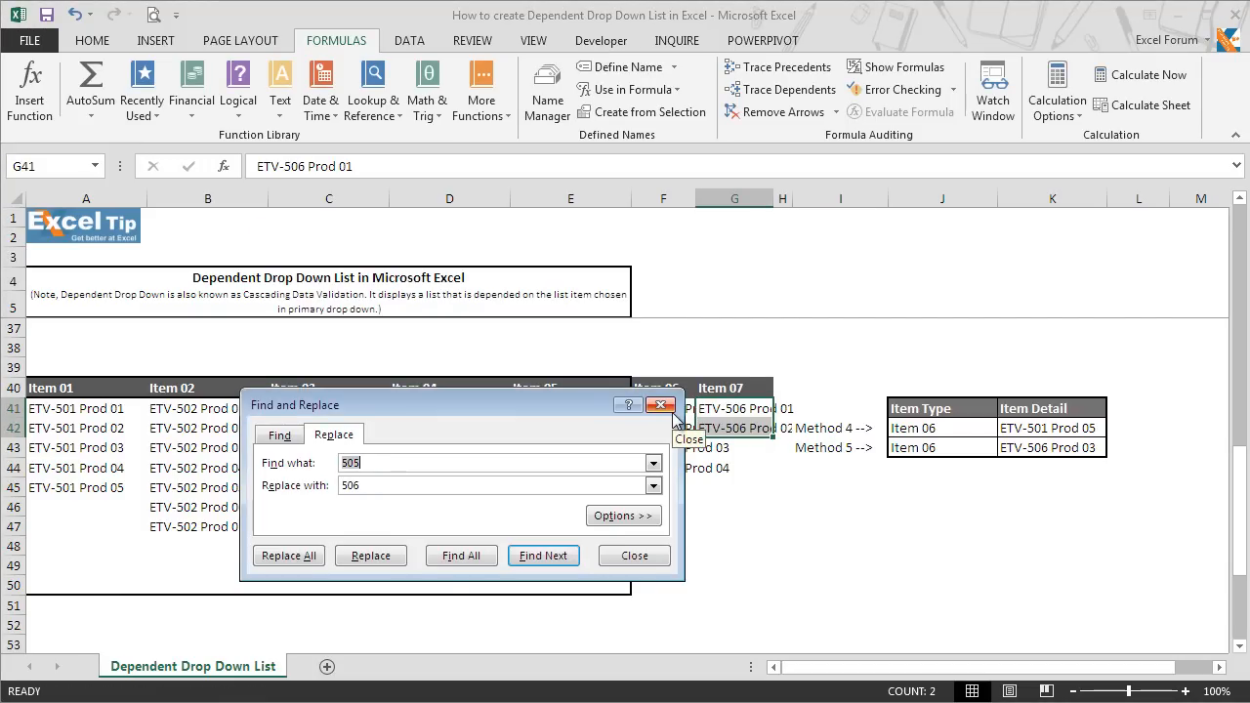
text(506)
key(Tab)
text(507)
key(alt+a)
key(Return)
key(Escape)
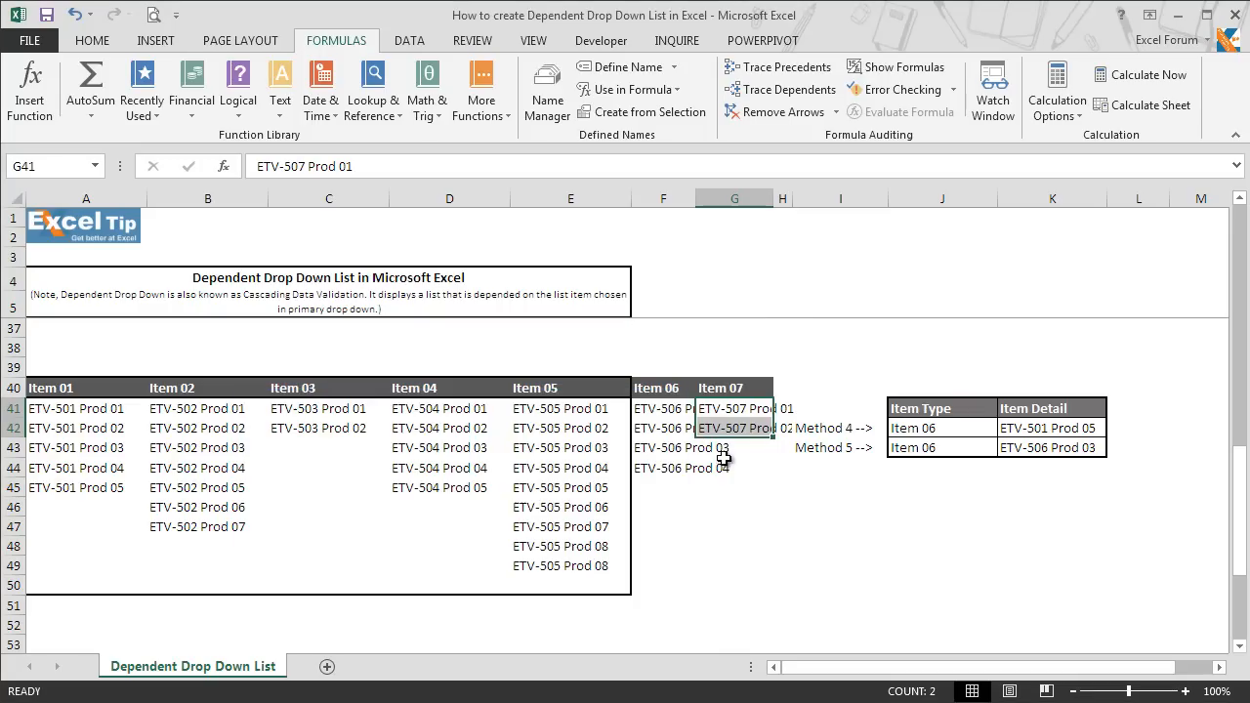
Step: Choose Item 07 as the Method 5 Item Type in J43 and ETV-507 Prod 02 as its Item Detail in K43
click(944, 448)
click(1005, 447)
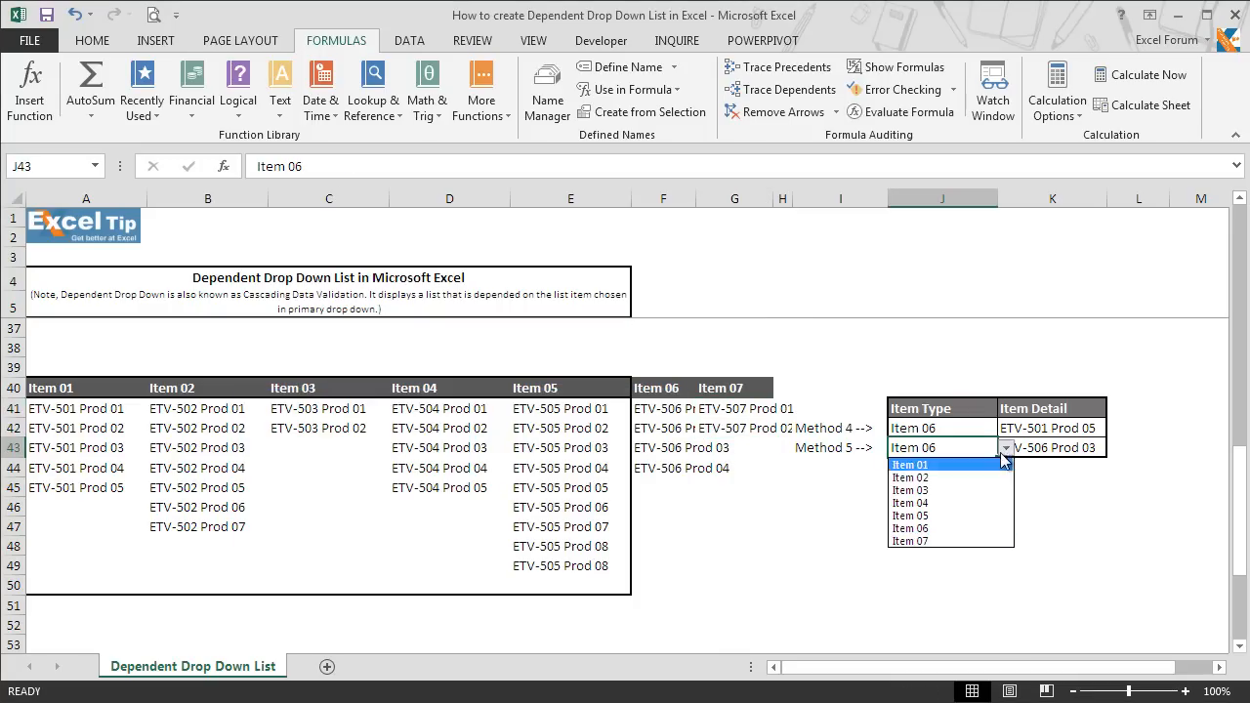
click(931, 540)
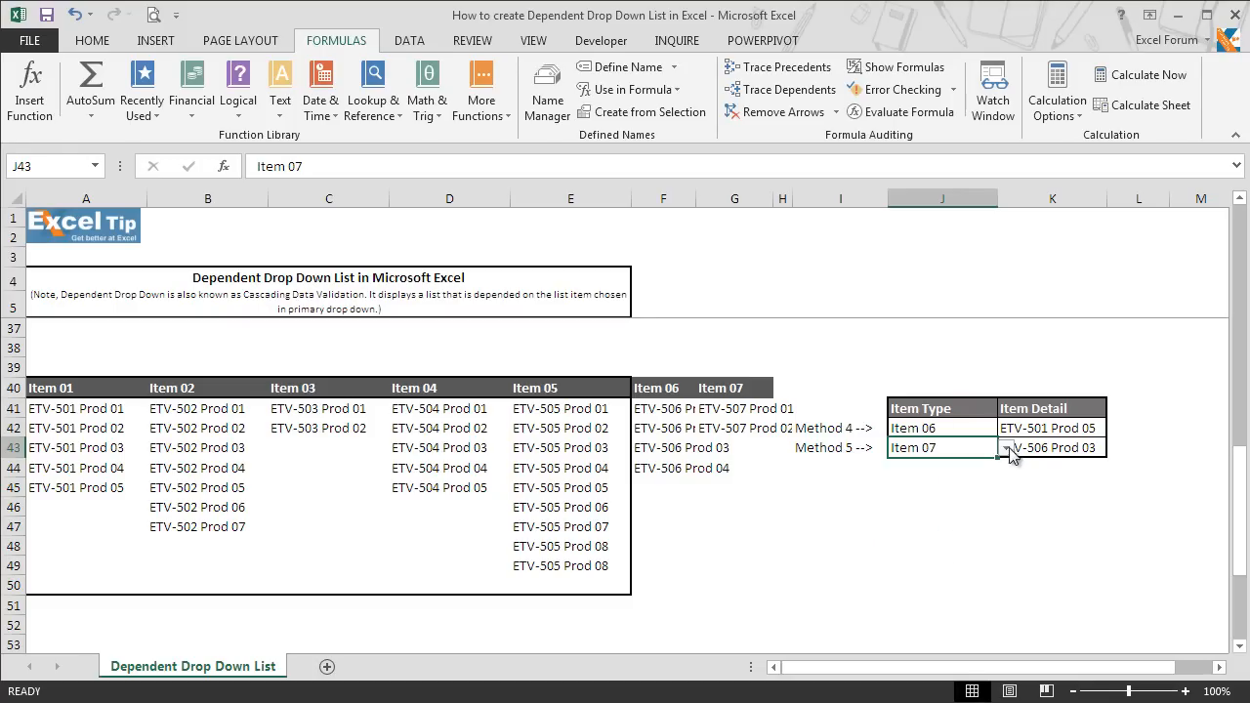
click(1055, 449)
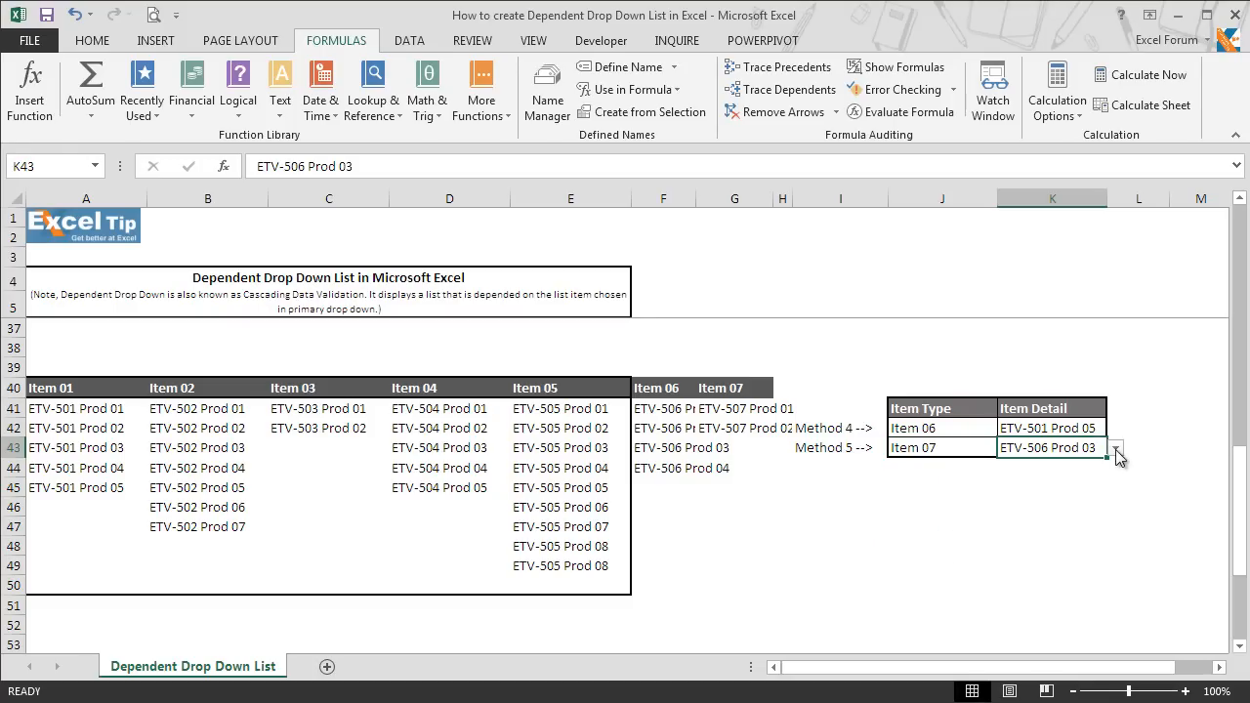
click(1115, 450)
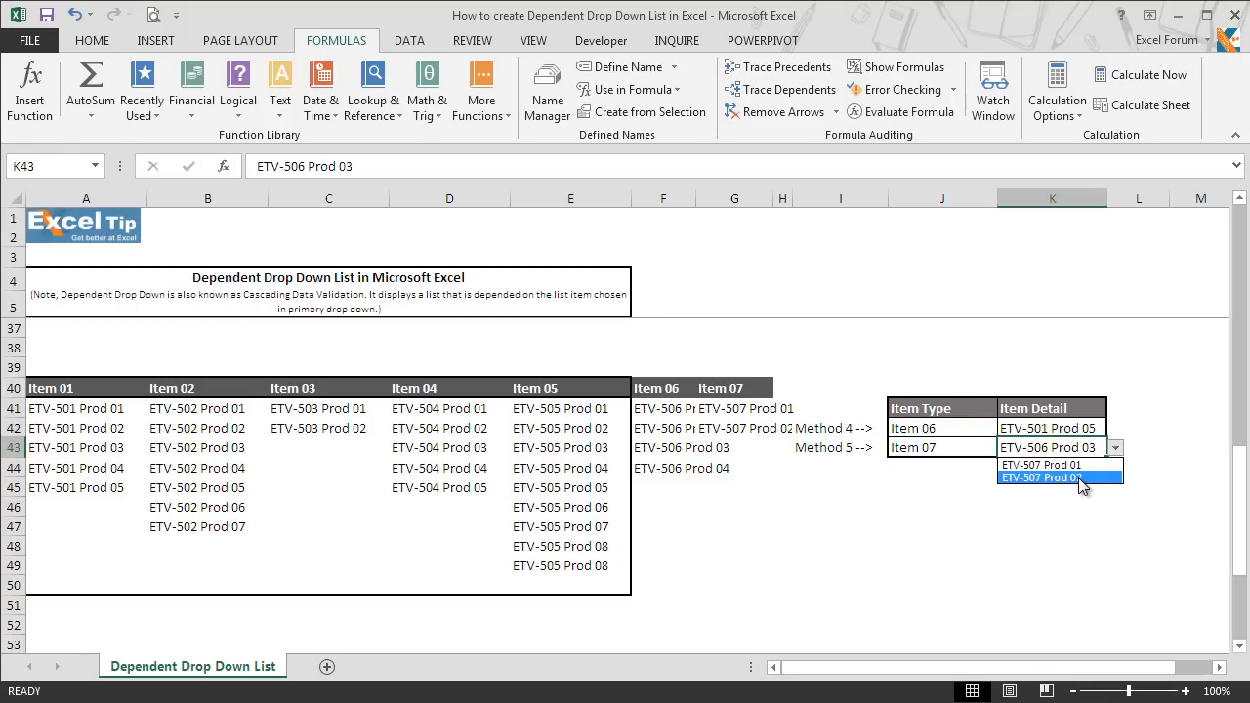
key(Escape)
click(1115, 449)
click(1070, 477)
click(973, 525)
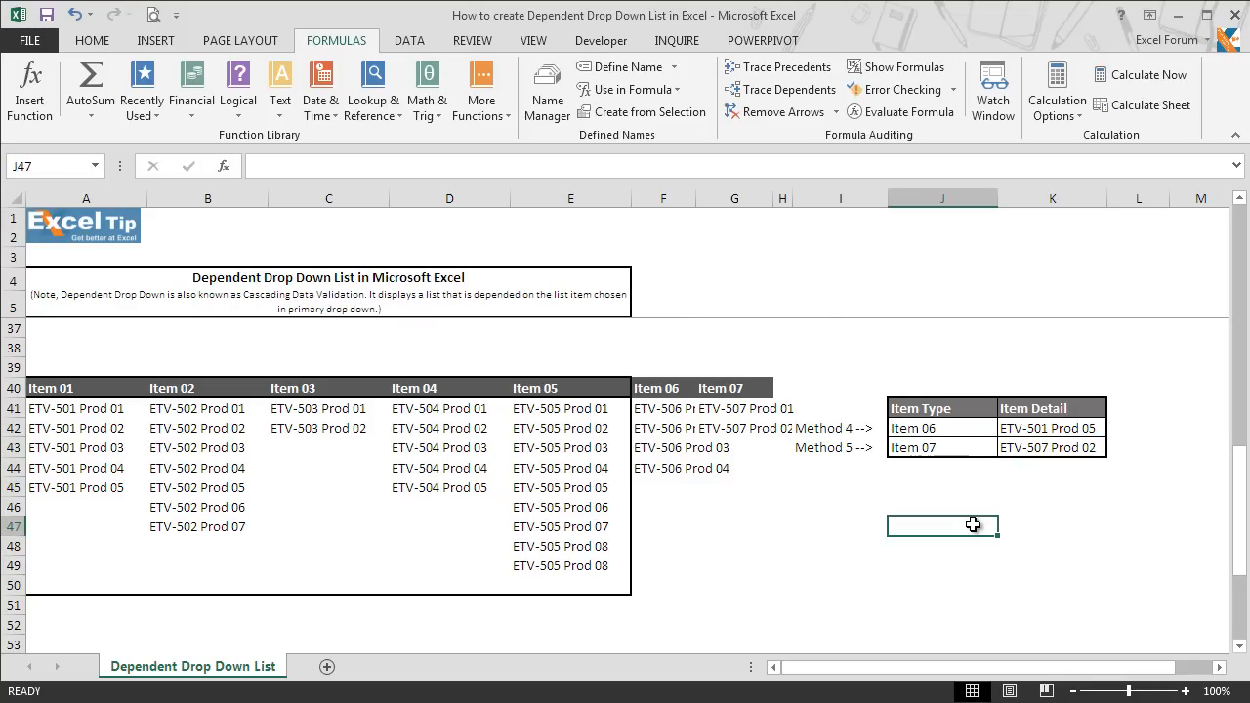